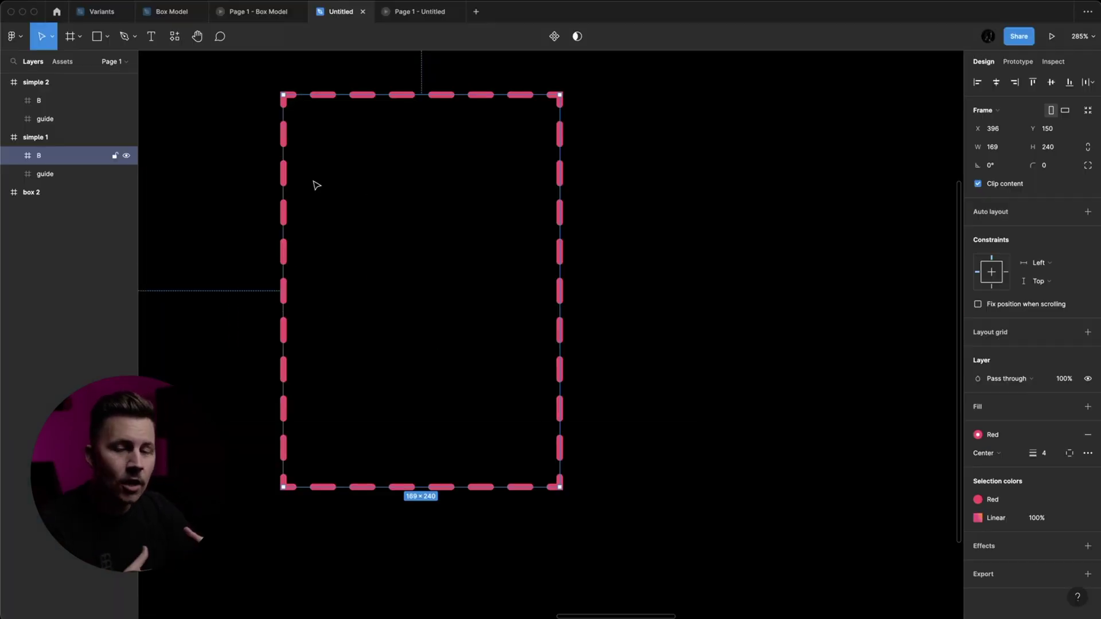
Look through the Twitter thread on the box model and its example images.
key(super+alt+g)
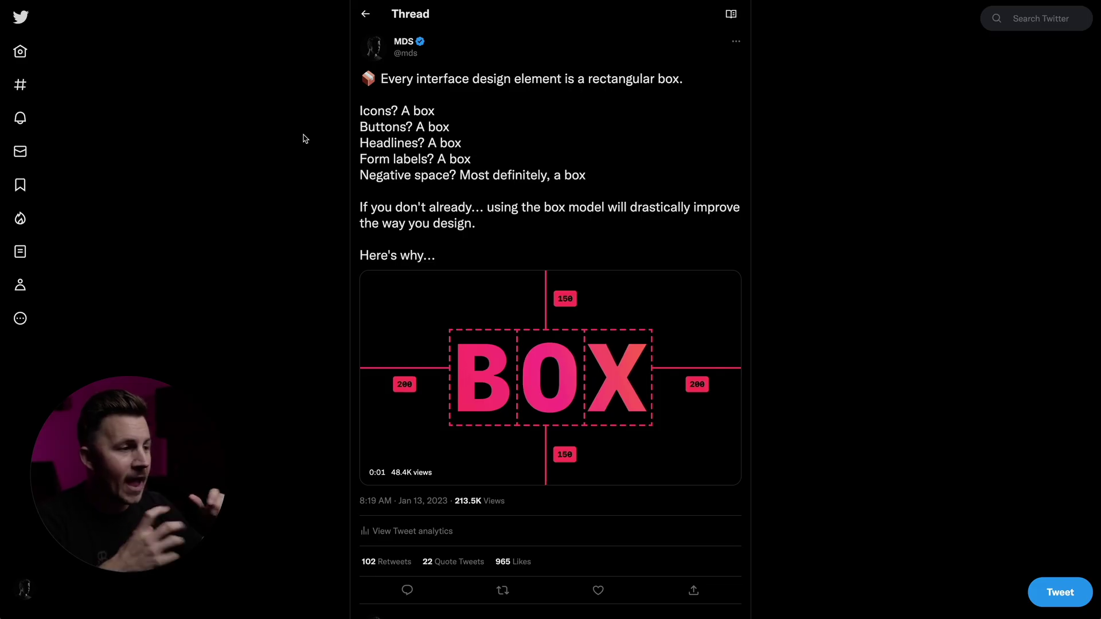
scroll(304, 139, down, 15)
scroll(304, 139, down, 10)
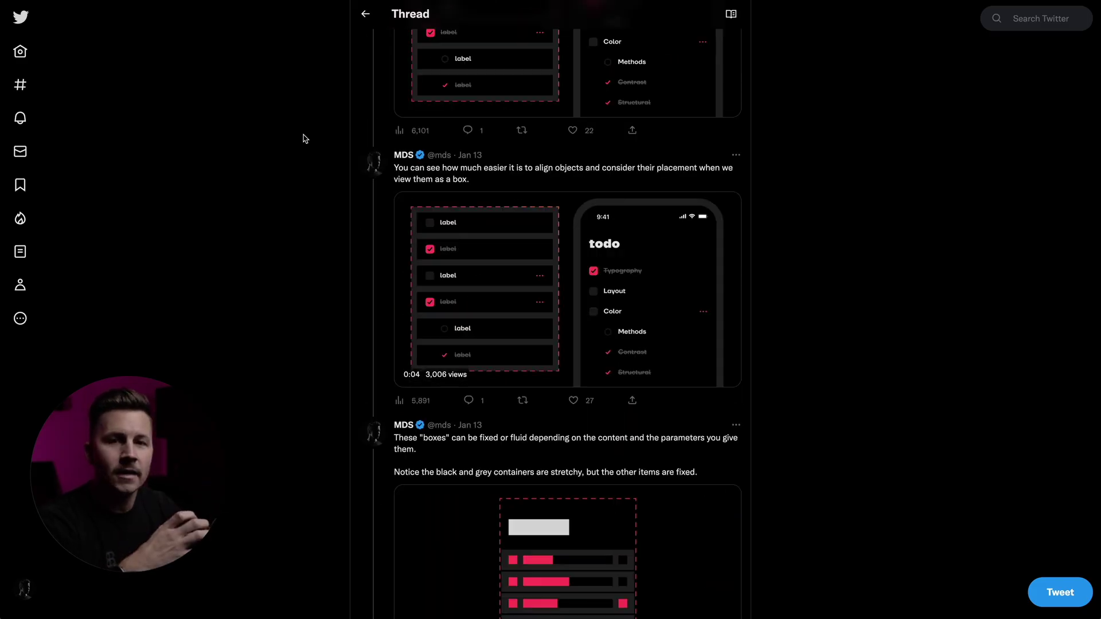
scroll(303, 139, down, 6)
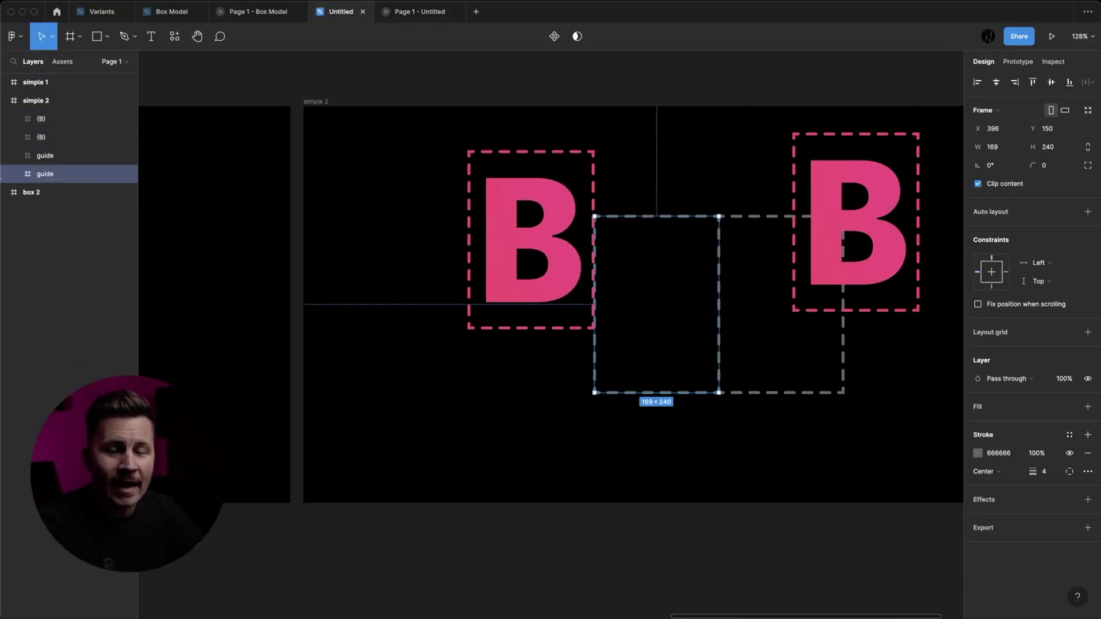
click(784, 423)
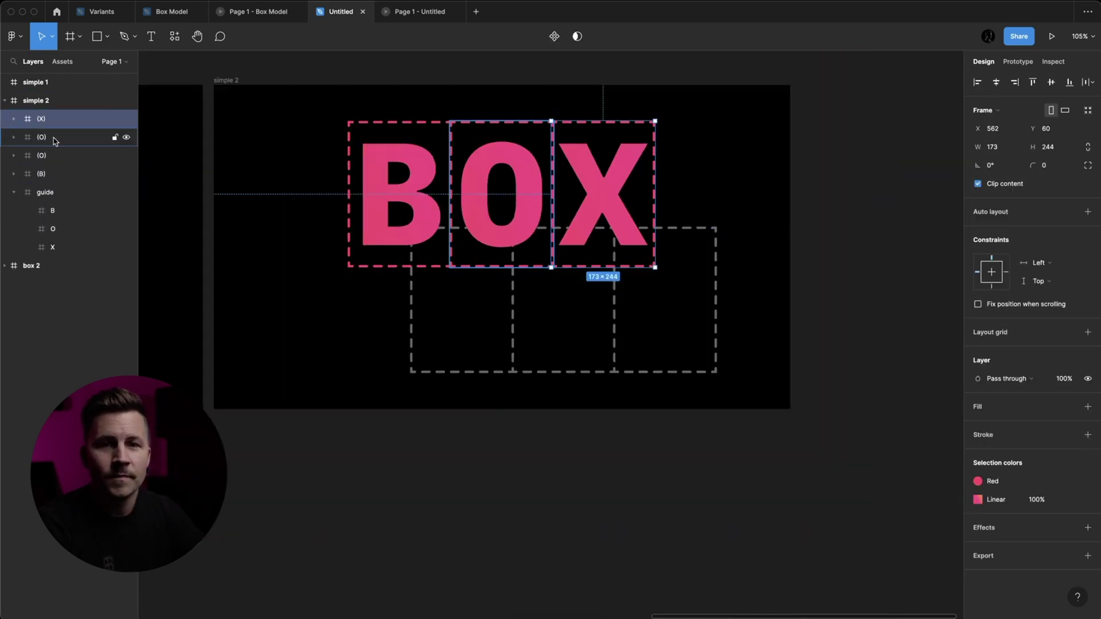
text(CONT)
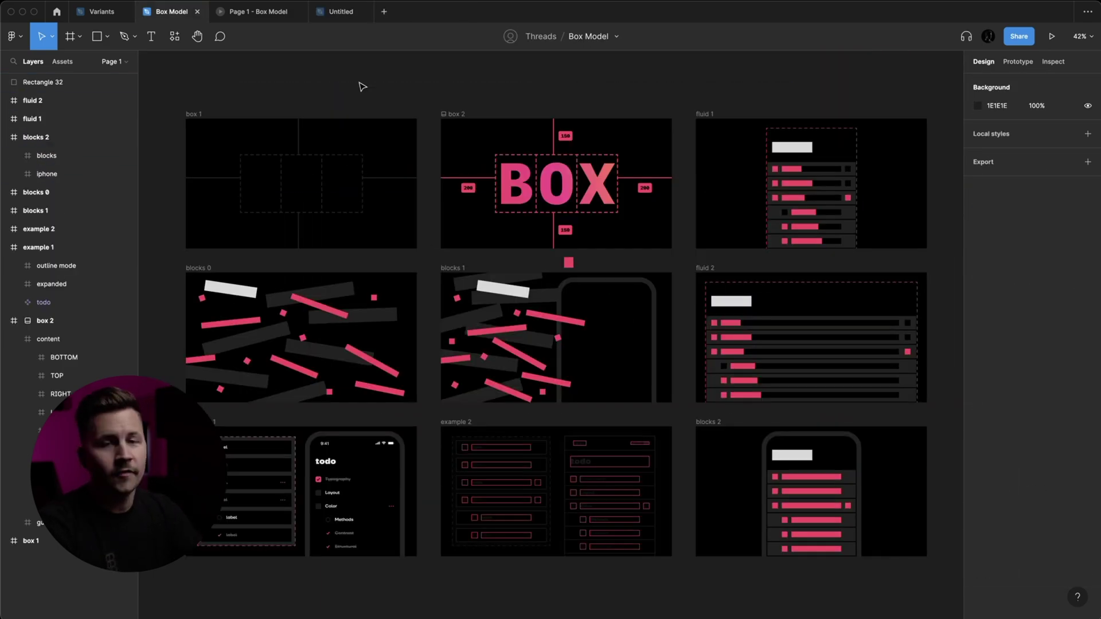
Inspect the prototype interactions of the box 1 and blocks 1 frames in the Box Model file.
click(194, 113)
click(449, 90)
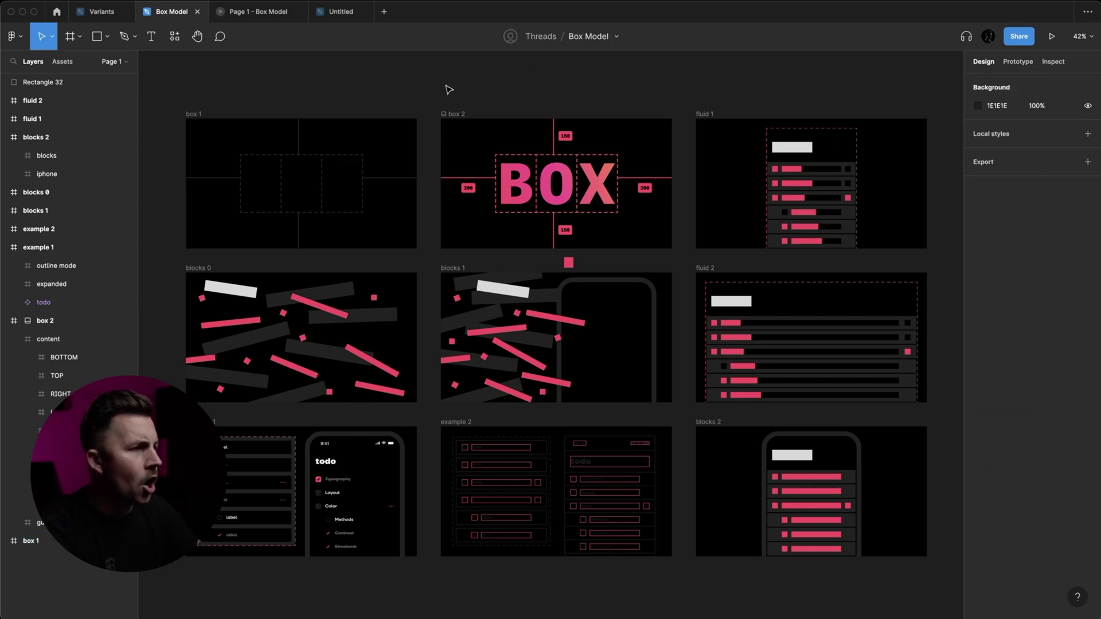
click(194, 115)
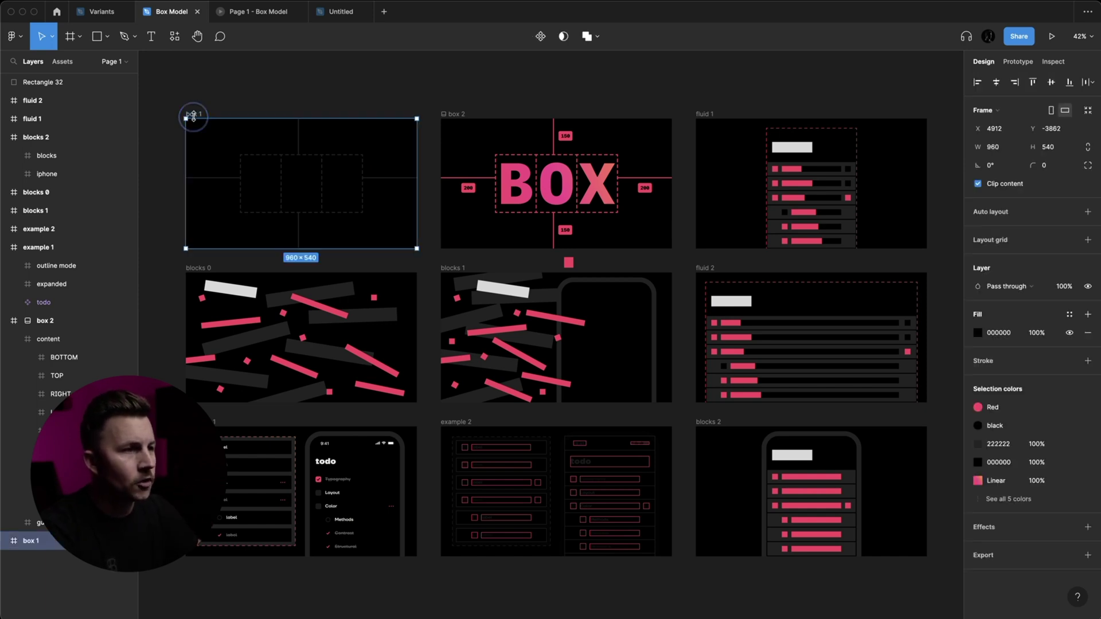
click(1018, 62)
mouse_move(451, 114)
mouse_down()
mouse_move(491, 153)
mouse_move(575, 148)
mouse_move(433, 84)
mouse_move(459, 104)
mouse_up()
key(Escape)
click(246, 167)
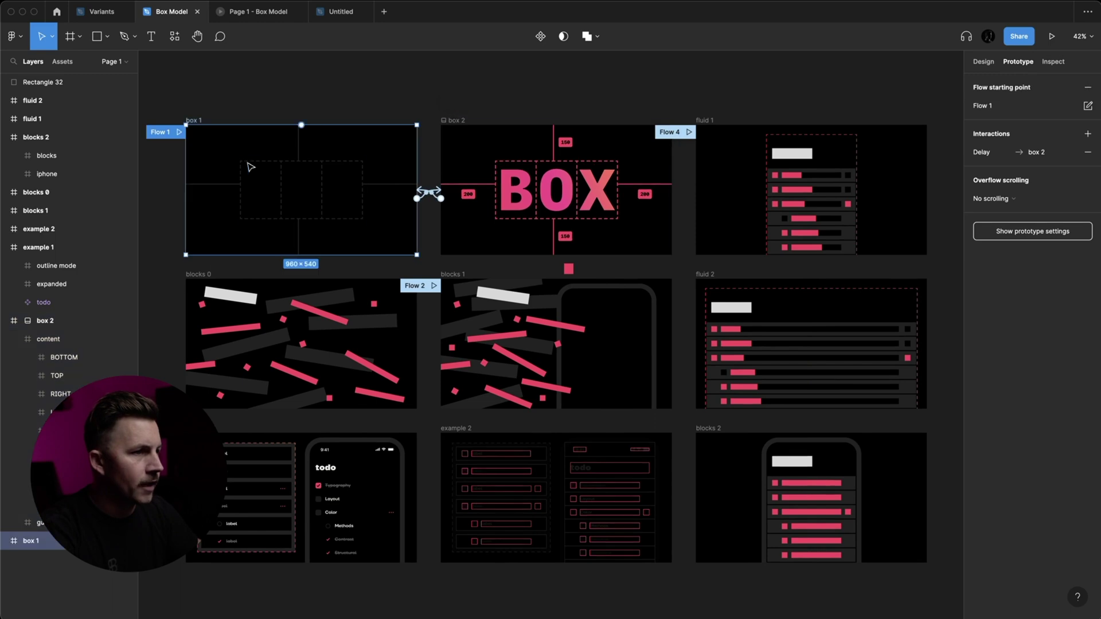
click(452, 274)
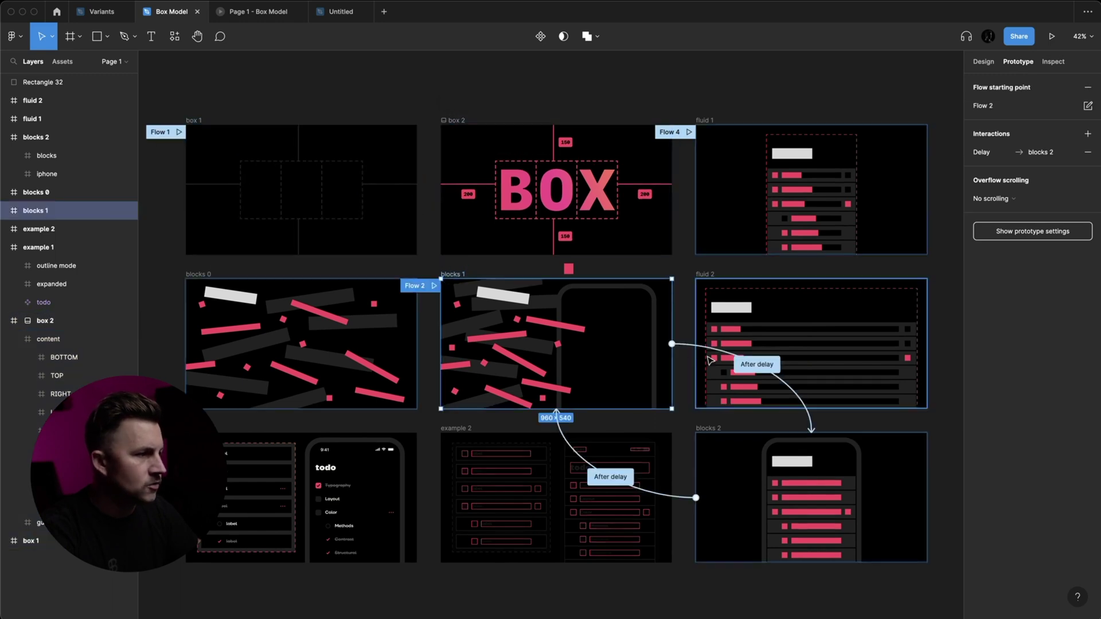
key(Escape)
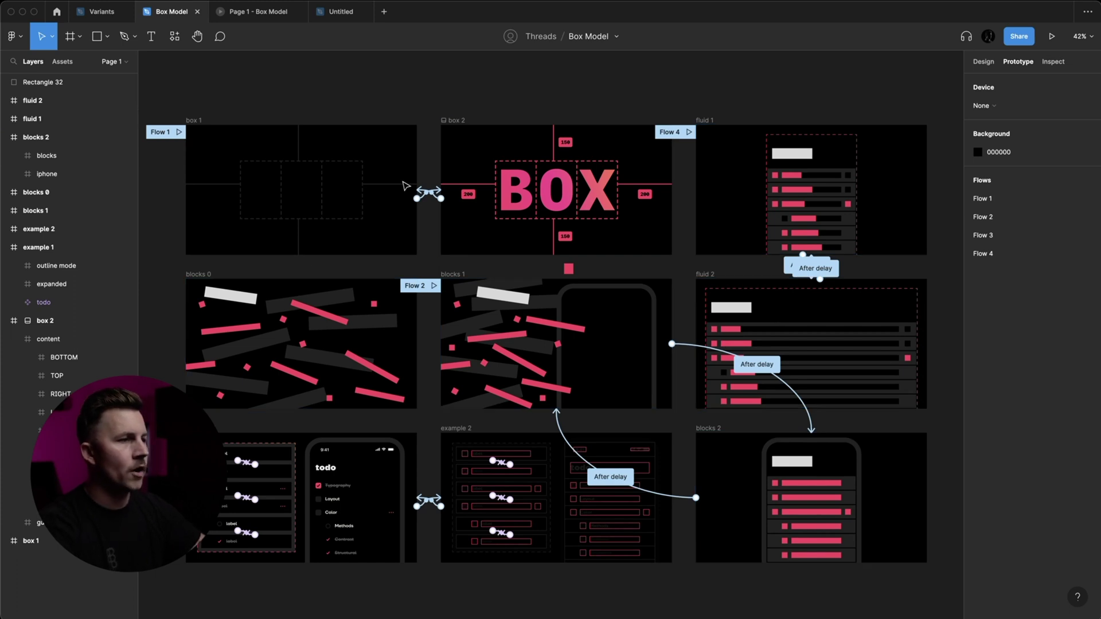
Copy the box 2 frame from the Box Model file into the empty Untitled file.
click(457, 121)
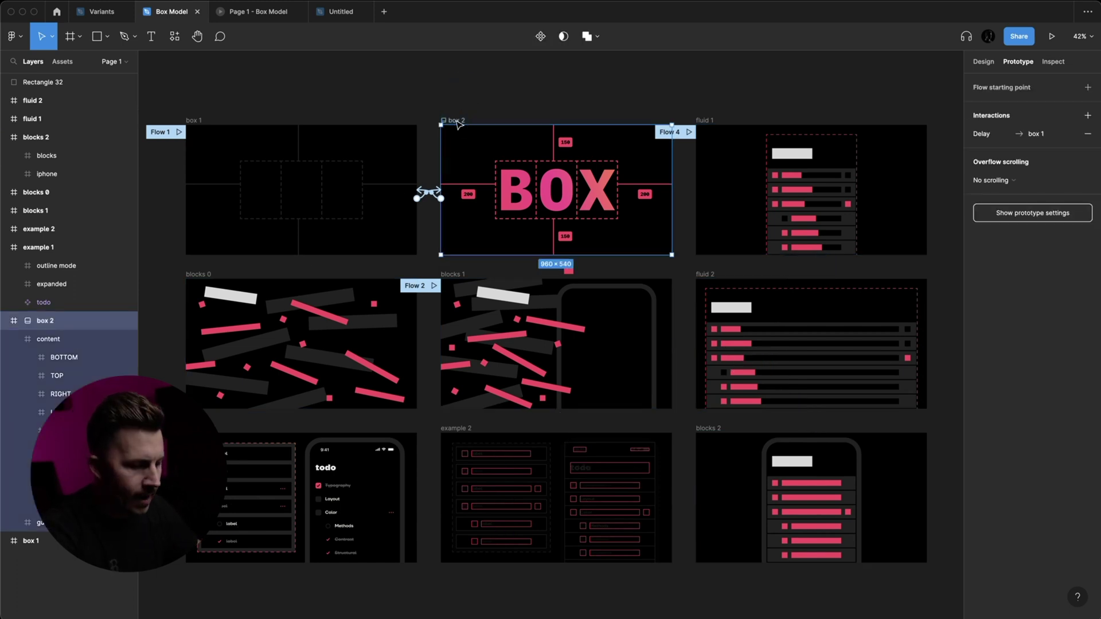
click(328, 13)
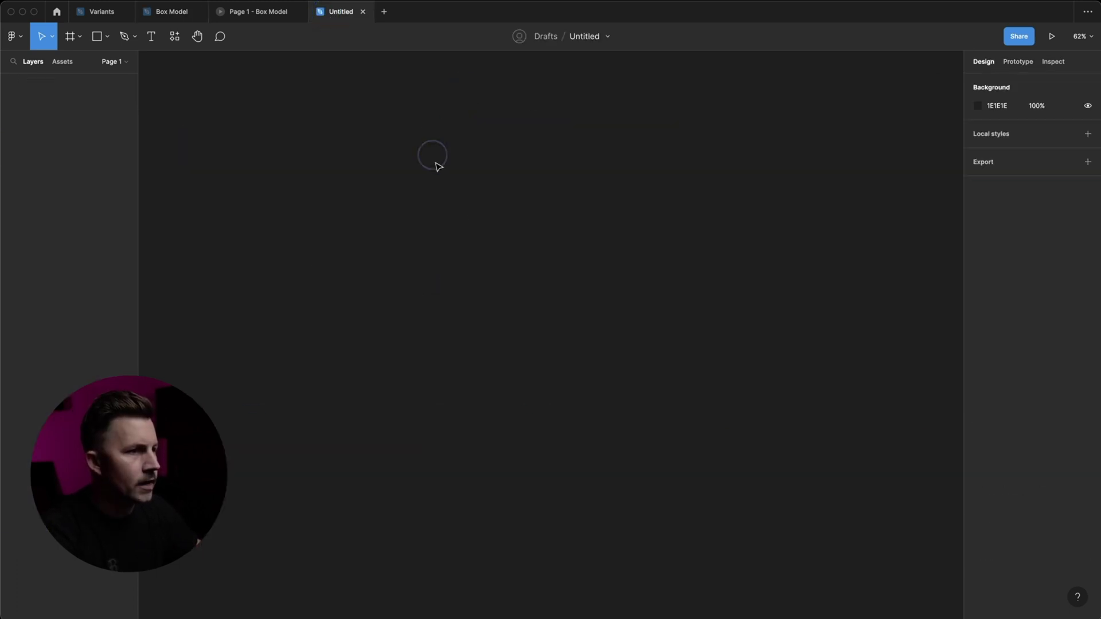
key(super+v)
scroll(459, 209, down, 3)
Expand the pasted box 2 frame's layers and unlock its guide layer.
click(272, 101)
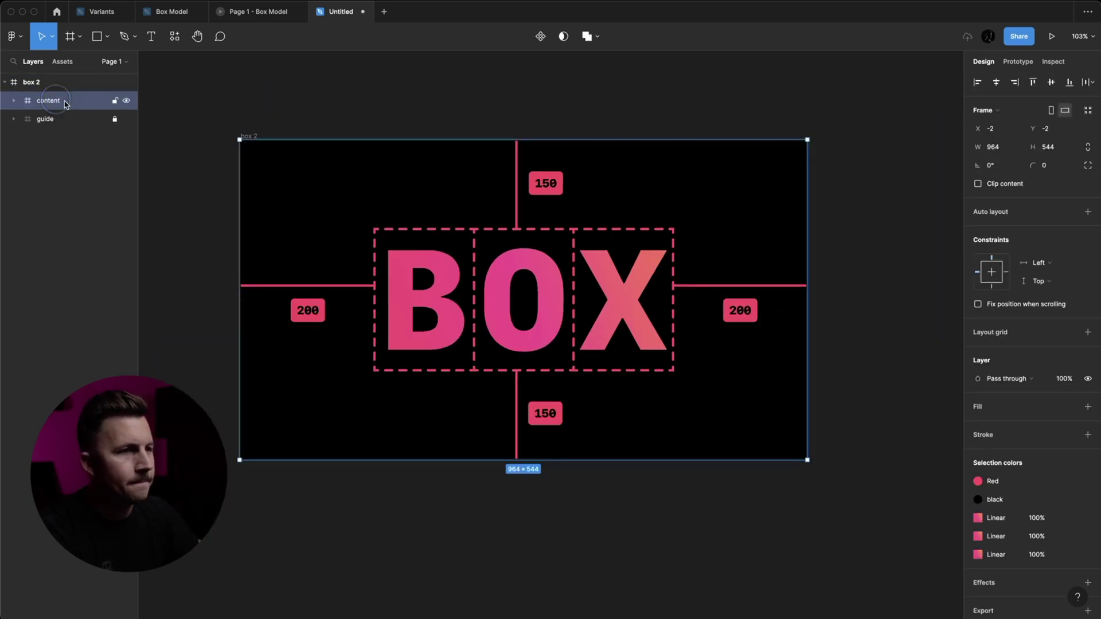
click(115, 119)
click(63, 120)
click(74, 107)
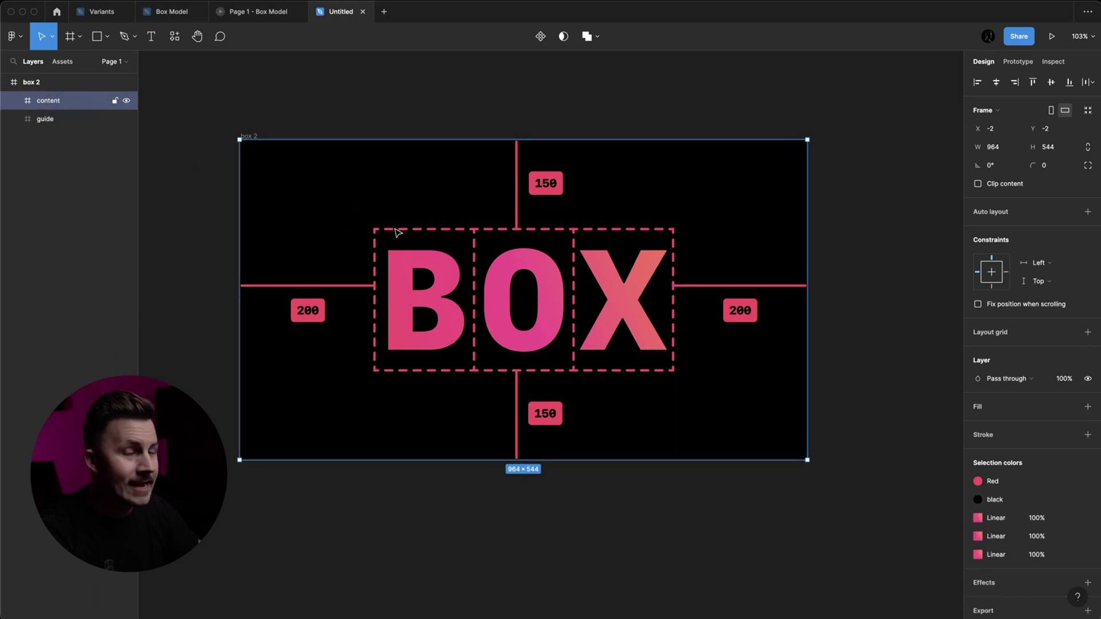
drag(397, 232, 491, 289)
key(super+z)
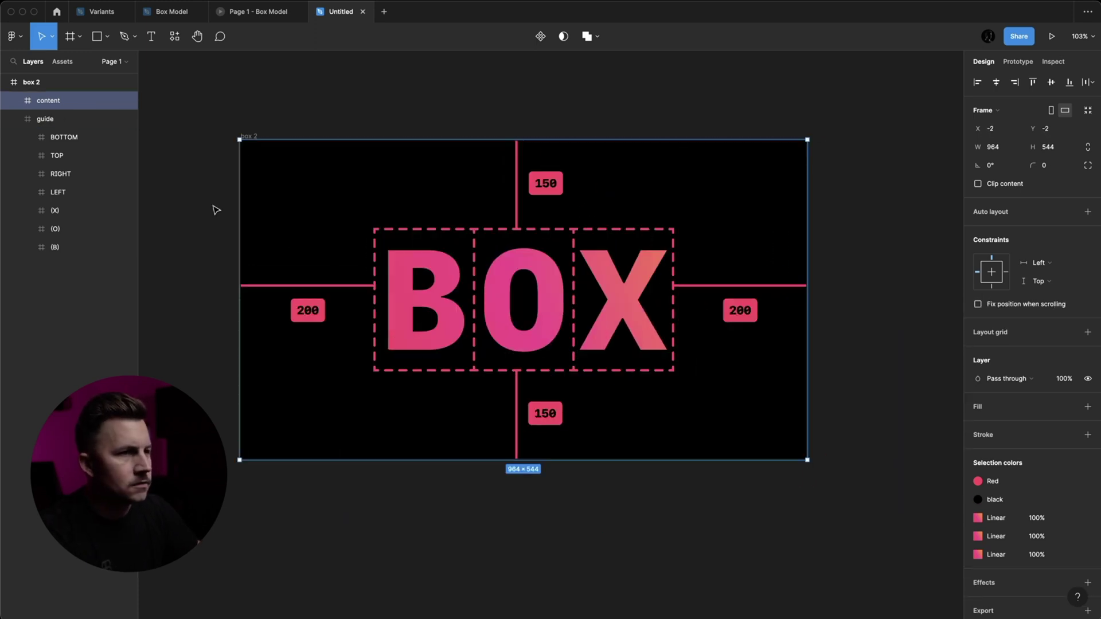
Duplicate the box 2 frame beside the original and rename the copy as simple.
scroll(201, 201, down, 4)
drag(237, 156, 641, 202)
scroll(641, 202, right, 6)
key(super+r)
text(si)
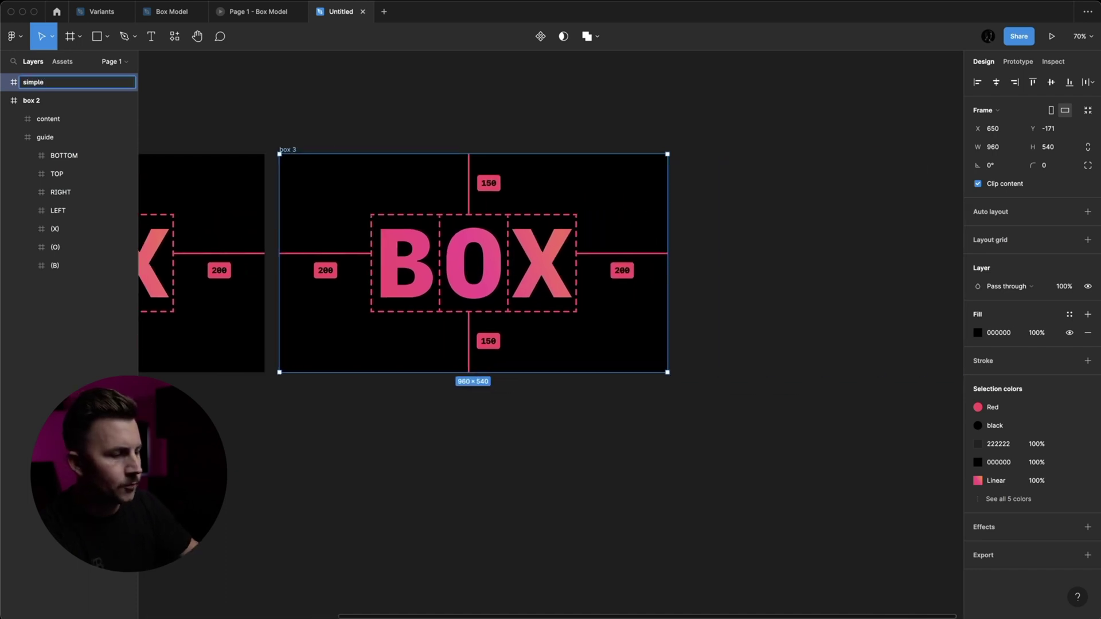
click(605, 144)
Delete the top 150 and left 200 spacing markers from the simple frame.
click(494, 182)
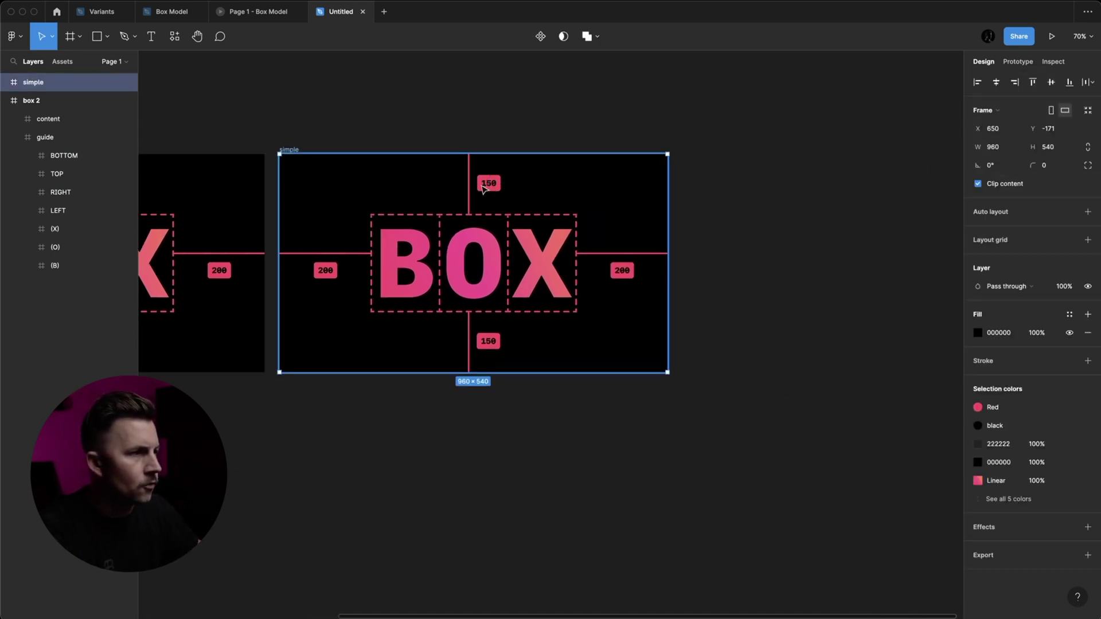
super+click(470, 238)
click(468, 170)
key(BackSpace)
Delete the guide layer and the right 200 spacing marker from the simple frame.
click(14, 98)
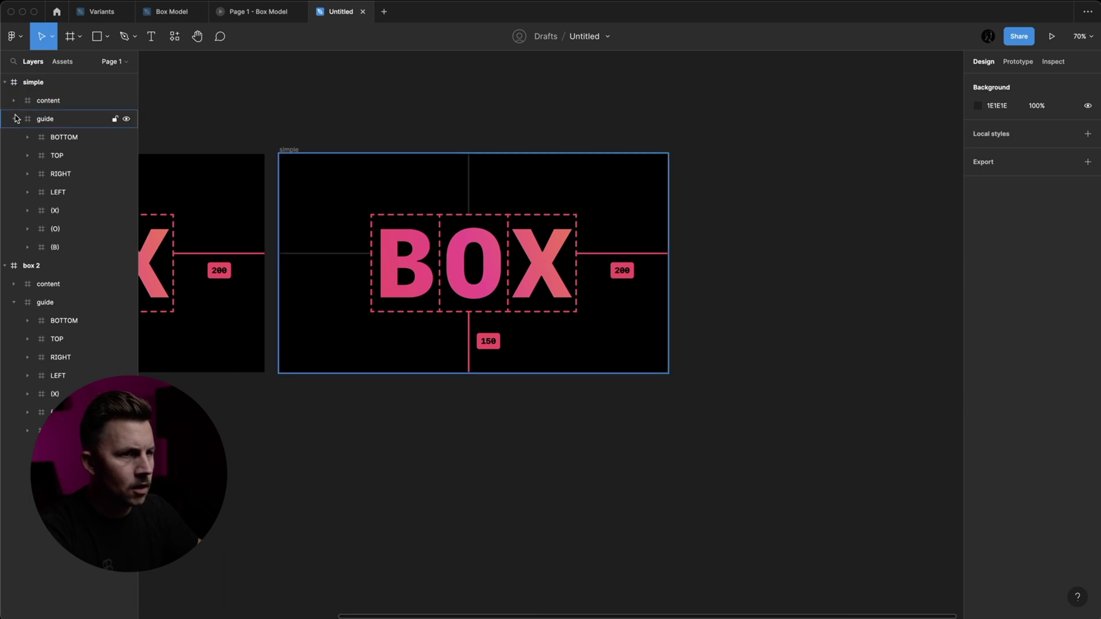
click(14, 119)
click(55, 119)
key(BackSpace)
super+drag(599, 230, 712, 315)
key(BackSpace)
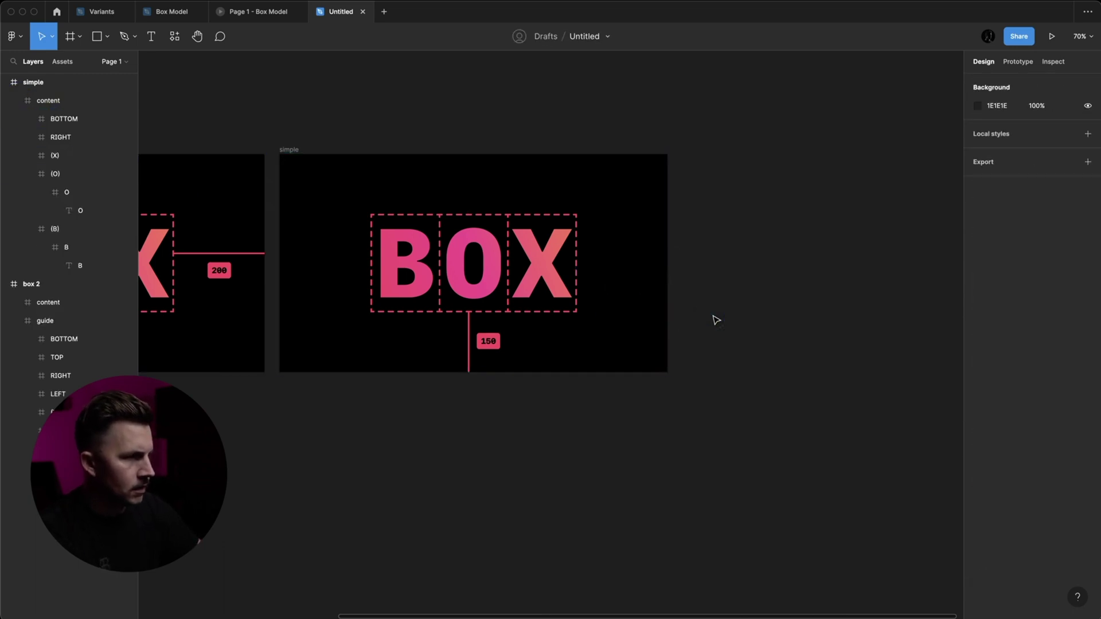
Delete the O and X letter boxes and the bottom 150 spacing marker from the simple frame.
super+click(541, 264)
shift+click(473, 264)
key(Delete)
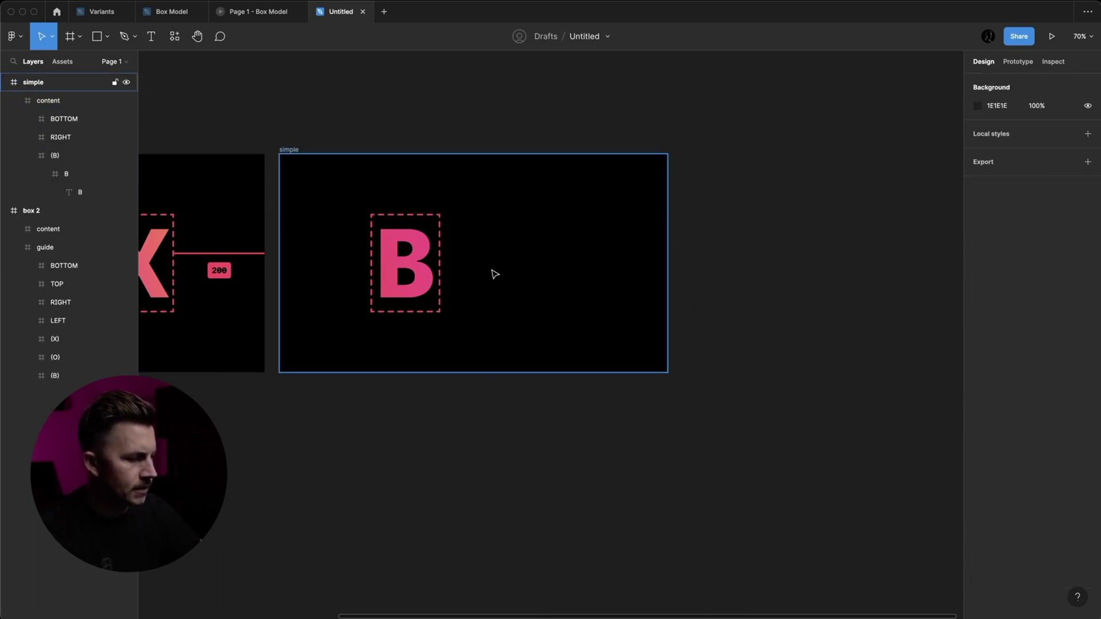
Delete the empty BOTTOM and RIGHT frames from the simple frame's content layer.
click(425, 277)
click(425, 277)
click(63, 119)
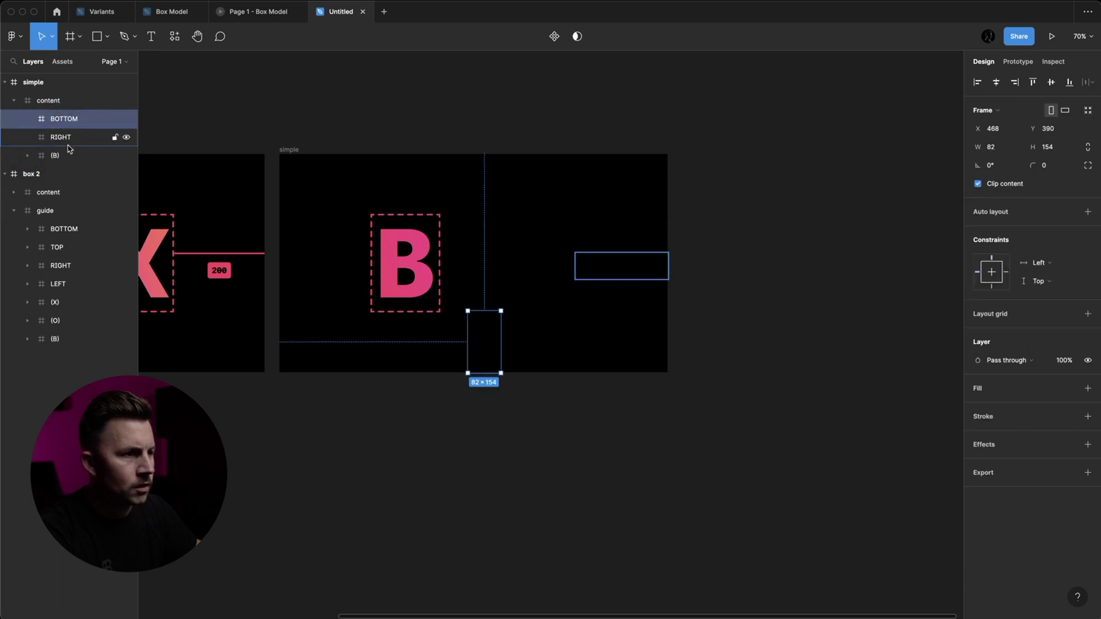
shift+click(68, 143)
key(BackSpace)
Ungroup the content frame and the wrapper around the dashed B box, and center the box horizontally in the simple frame.
key(shift+0)
click(361, 206)
key(shift+super+g)
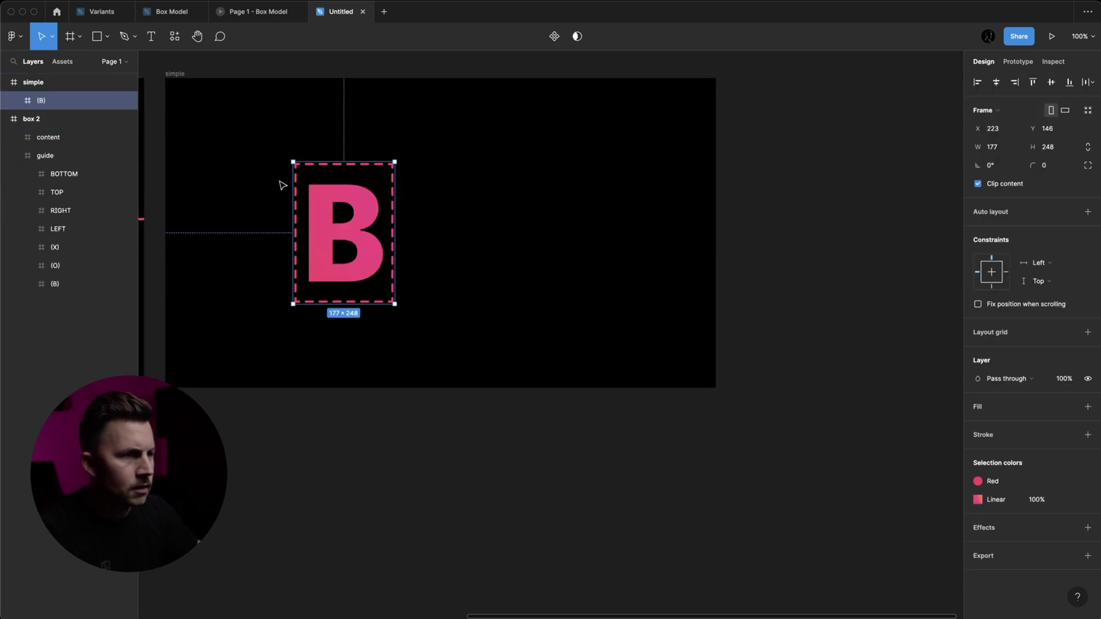
key(shift+super+g)
scroll(344, 198, up, 5)
scroll(442, 207, left, 3)
scroll(442, 207, down, 3)
key(alt+h)
Try moving the B letter out of its dashed box, and undo the move.
click(52, 105)
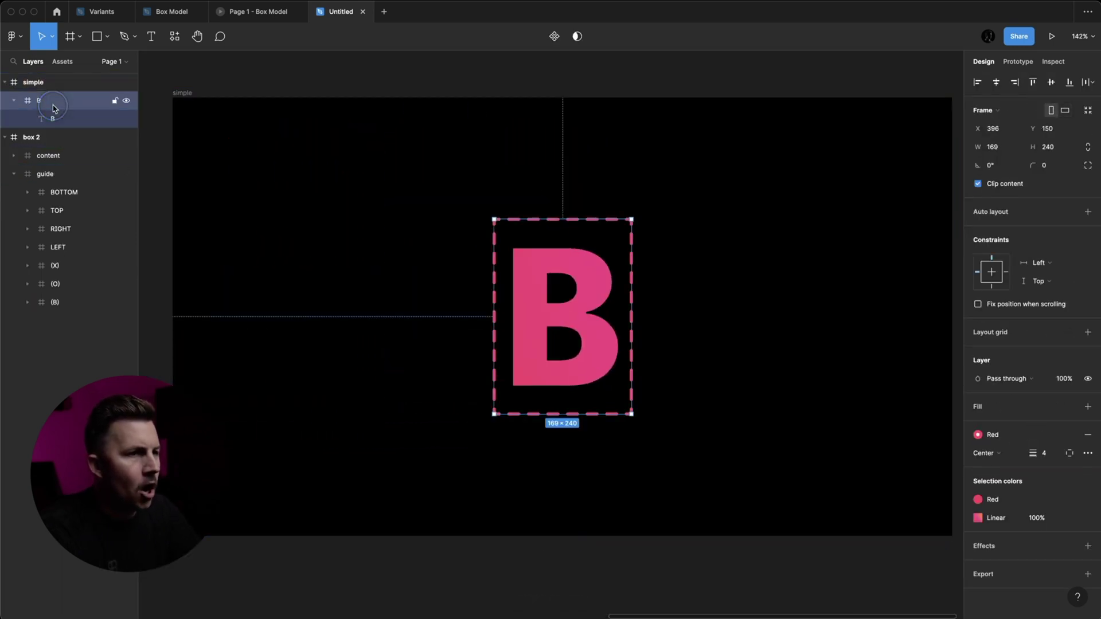
click(526, 265)
drag(527, 265, 294, 265)
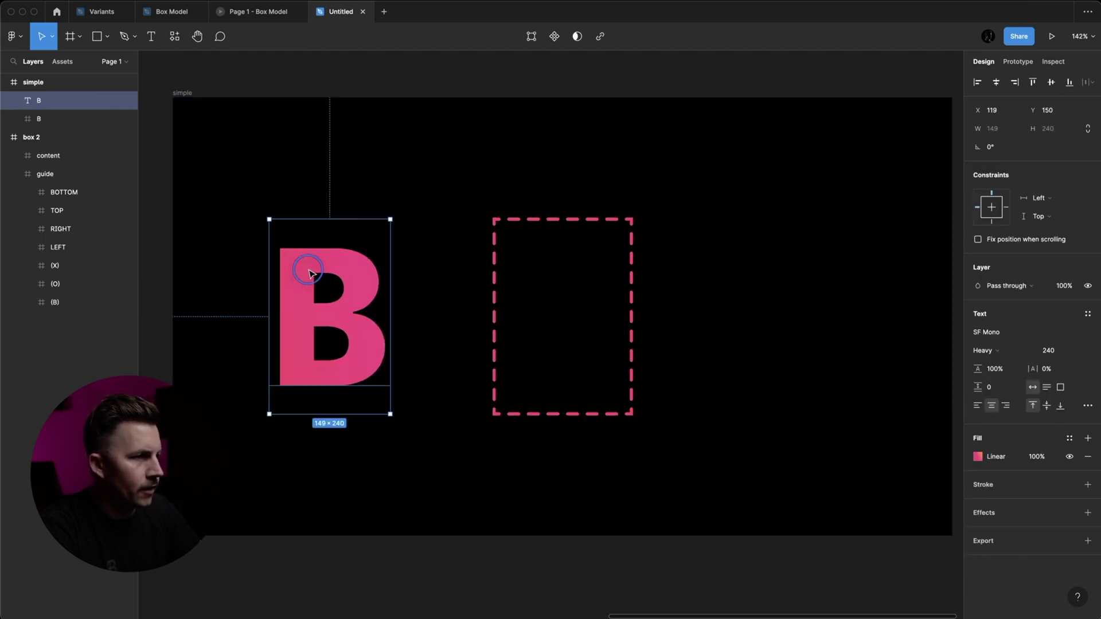
key(super+z)
Add a separate text layer reading B in the empty area left of the dashed B box.
key(t)
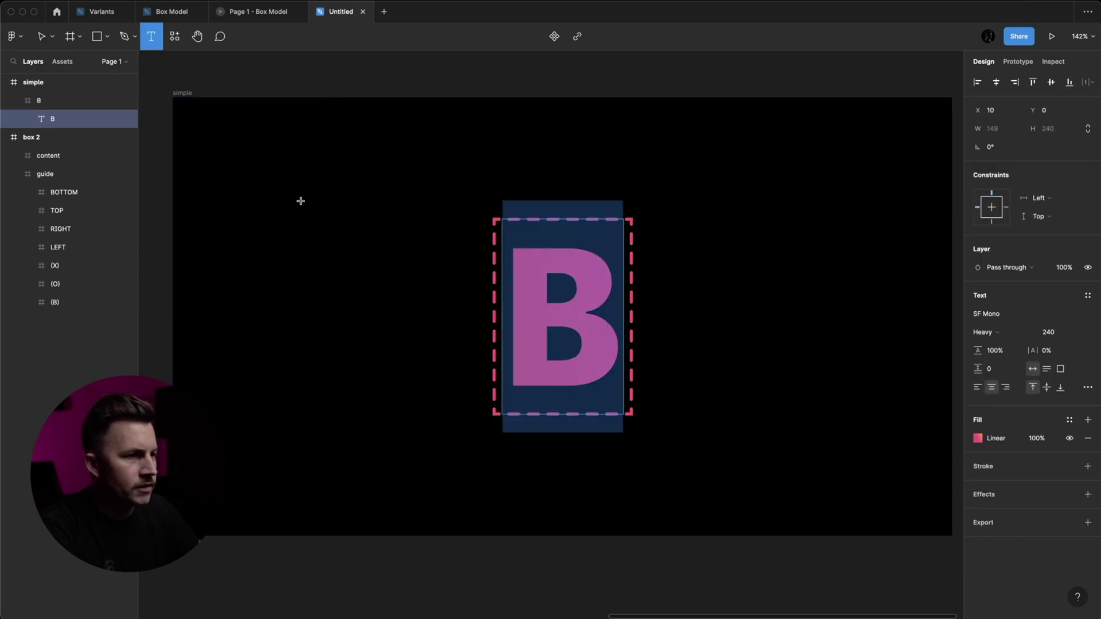
click(301, 203)
key(Escape)
key(super+z)
text(b)
key(BackSpace)
text(B)
key(Escape)
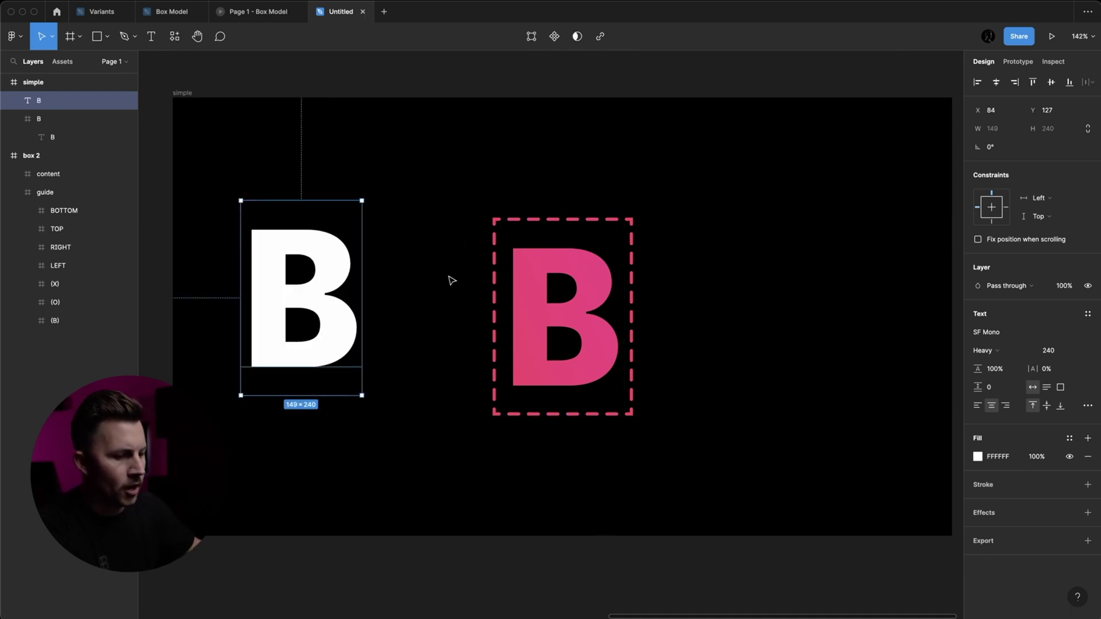
Wrap the new white B in a frame and add an FFFFFF stroke to it.
key(super+alt+g)
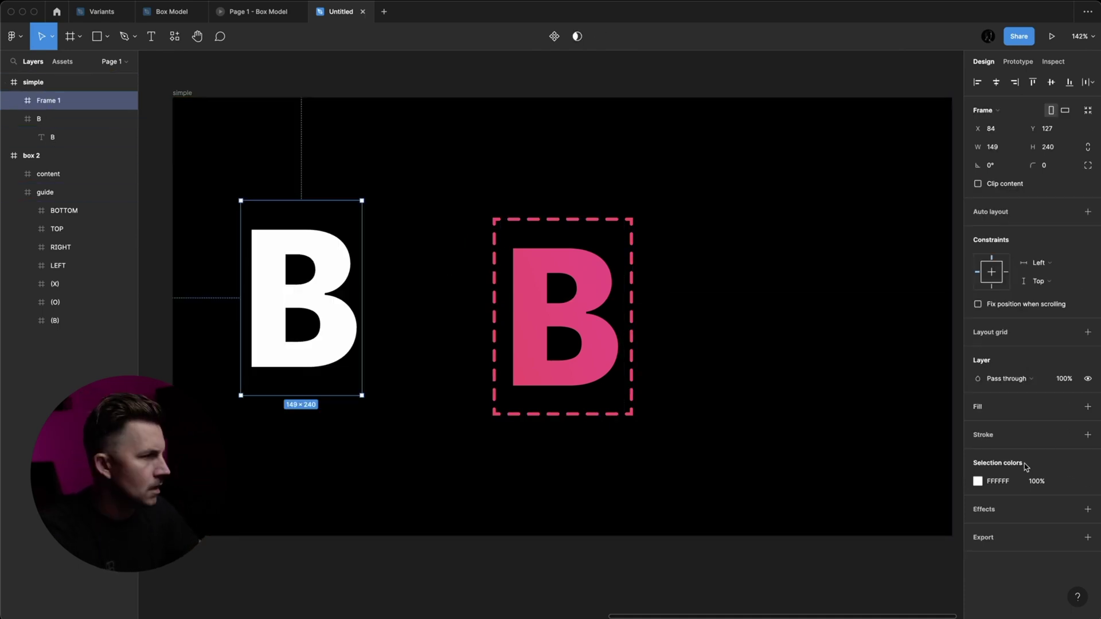
click(1087, 436)
click(998, 453)
text(ffffff)
key(Return)
Make the new frame's stroke dashed with a dash length of 12.
click(1087, 471)
click(936, 499)
click(943, 514)
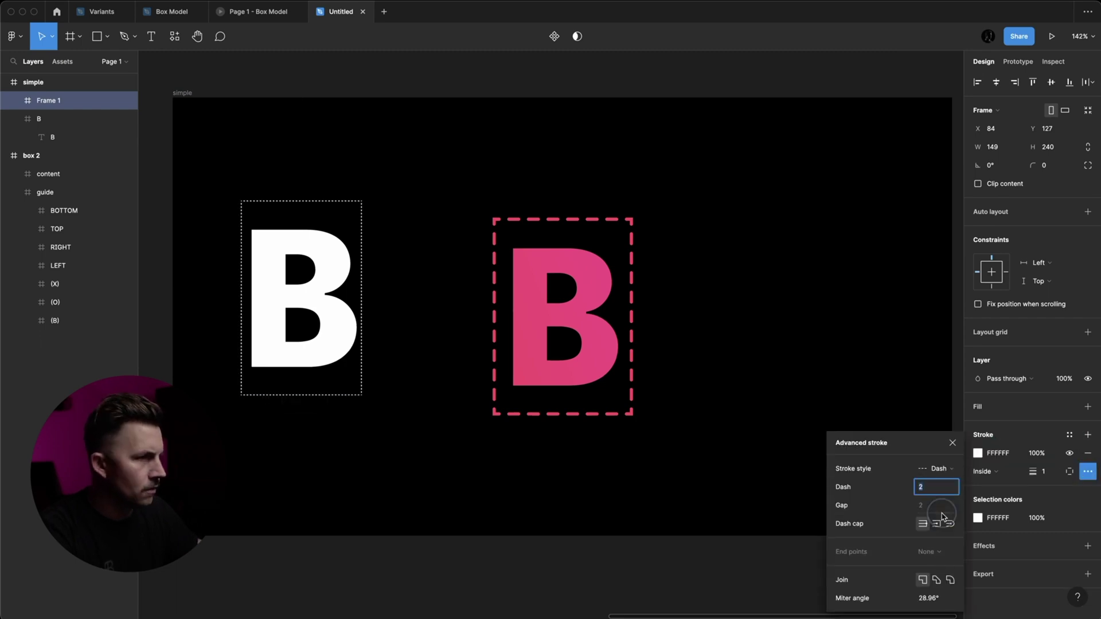
text(212)
key(Return)
key(Return)
Set the new frame's stroke weight to 4 and its stroke position to Center.
click(1044, 473)
text(4)
key(Return)
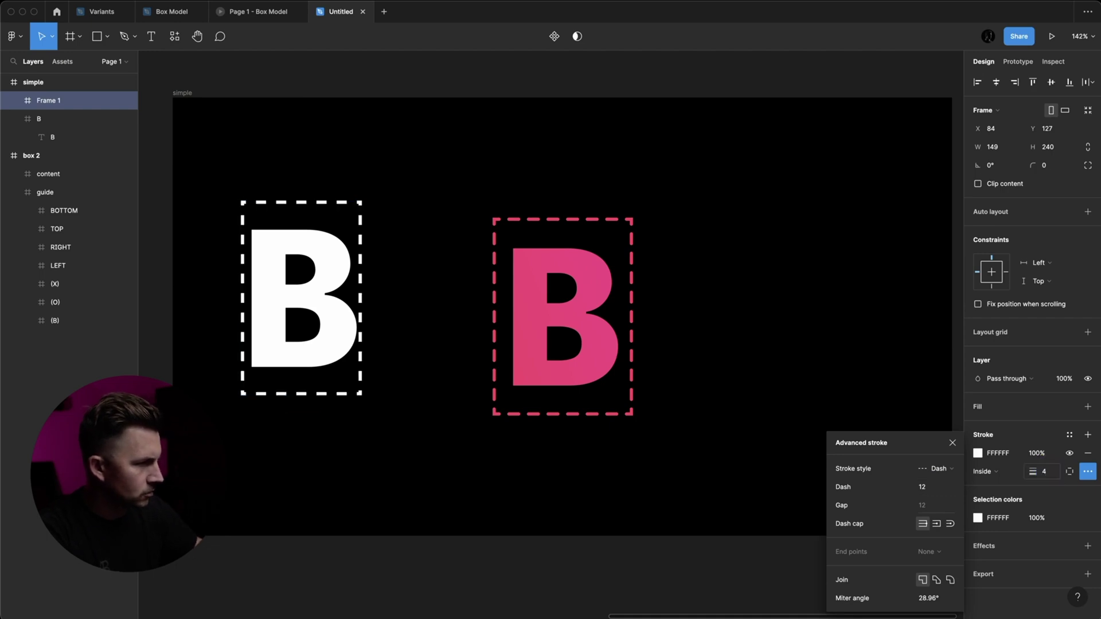
click(991, 473)
click(1000, 458)
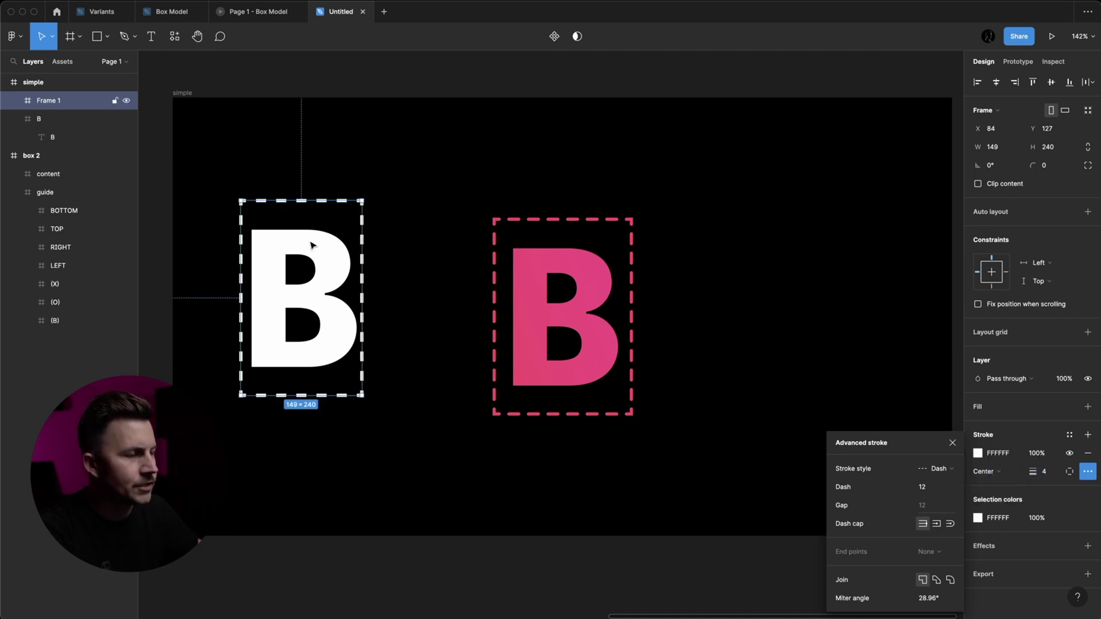
key(Escape)
Give the dashes of the white B frame's stroke round caps.
scroll(320, 214, up, 5)
click(320, 213)
scroll(320, 214, left, 3)
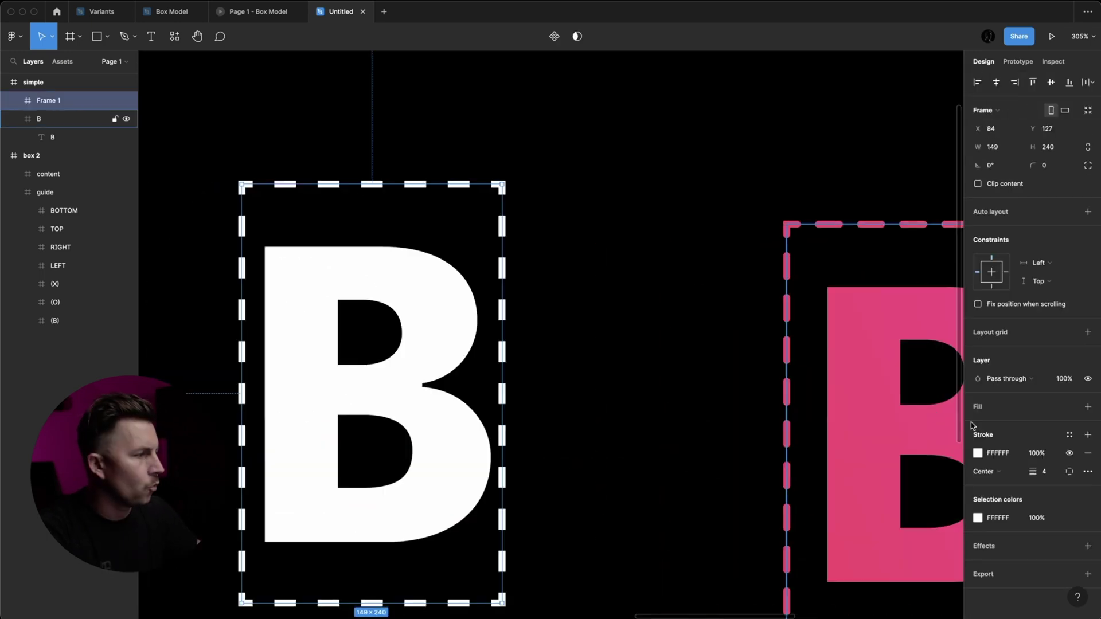
click(1086, 471)
click(950, 523)
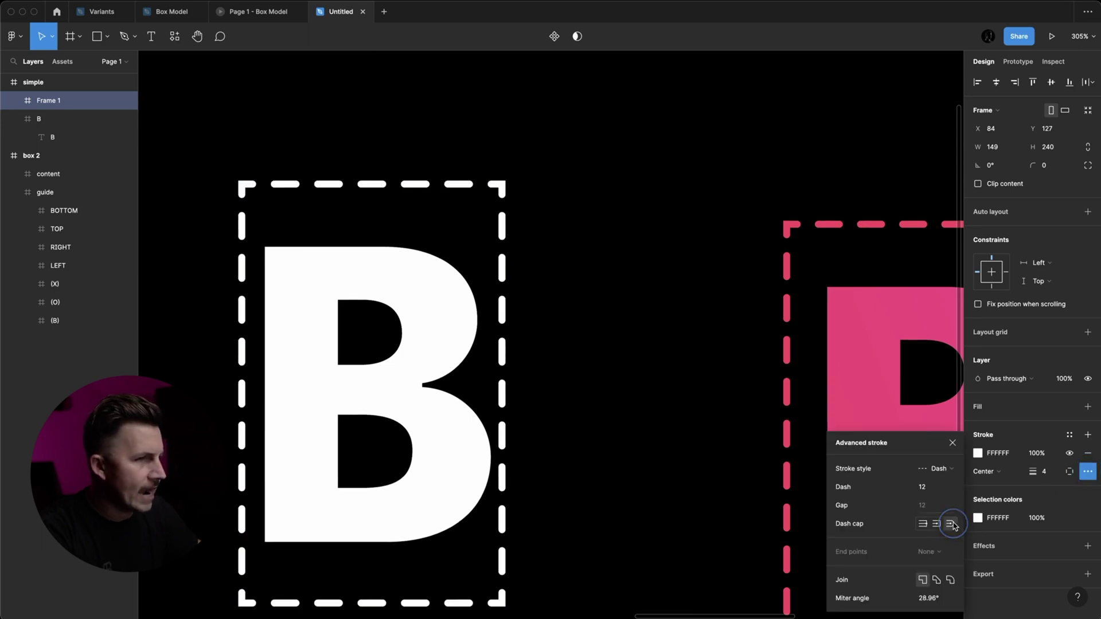
Try the Inside and Outside positions for the white B frame's stroke, and return it to Center.
scroll(376, 209, up, 8)
scroll(376, 232, down, 6)
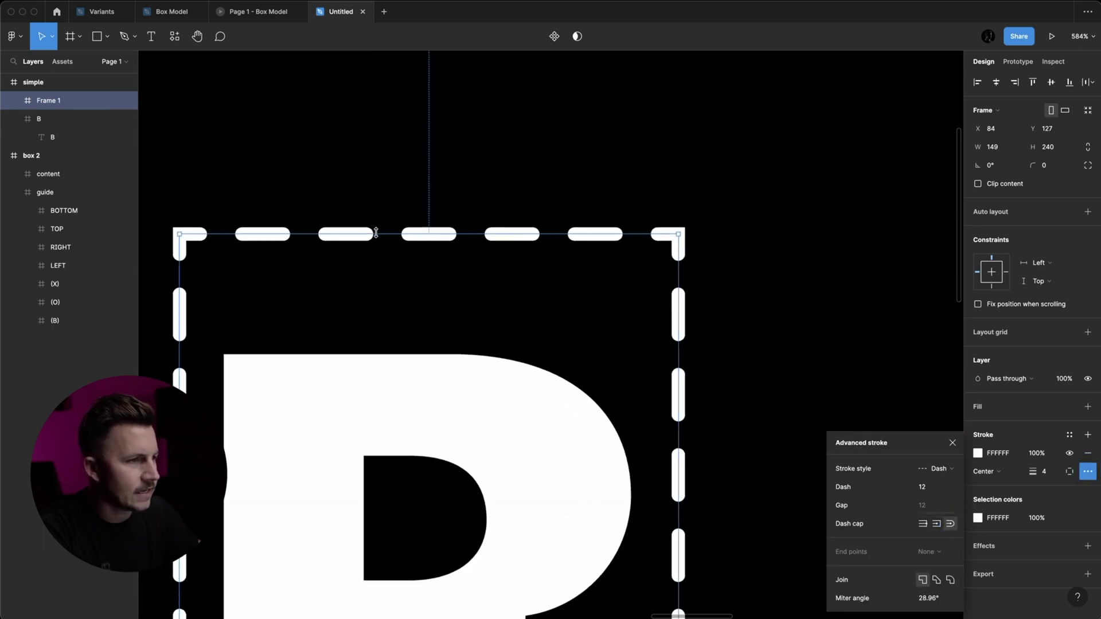
scroll(376, 233, up, 6)
scroll(376, 232, left, 6)
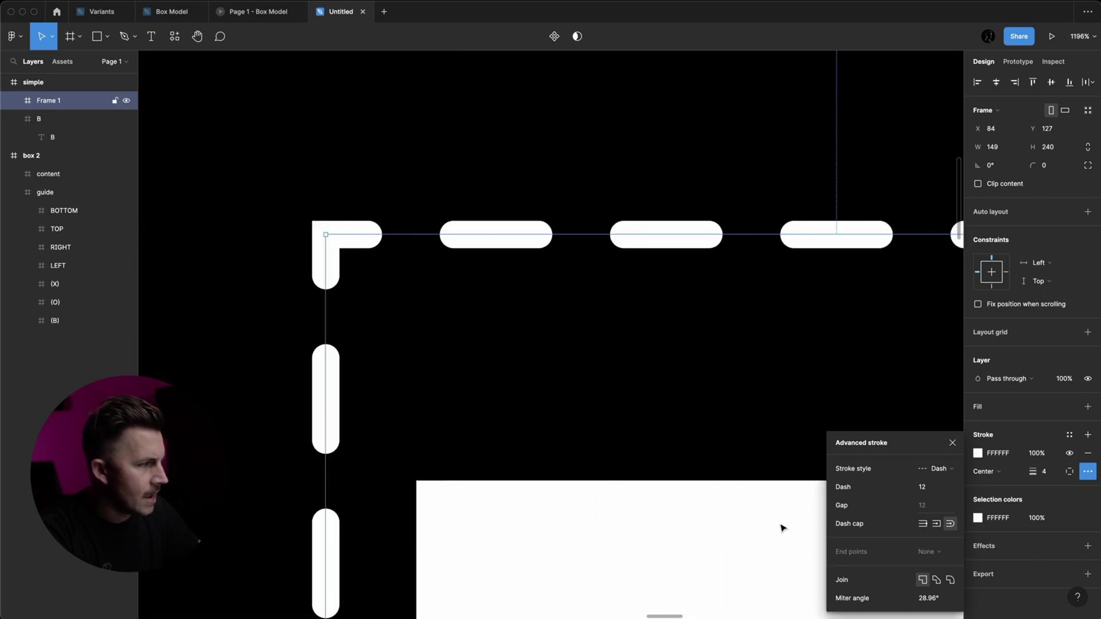
click(986, 471)
click(995, 485)
click(987, 471)
click(996, 491)
click(987, 471)
click(997, 444)
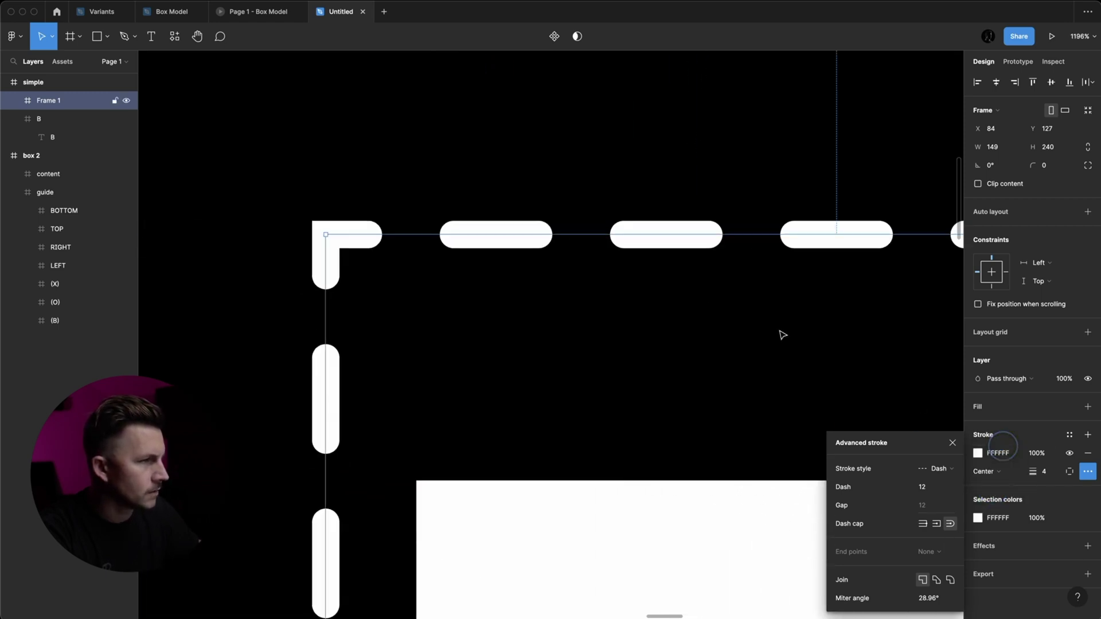
Try widening the white B's dashed frame by its right edge.
scroll(707, 297, down, 3)
scroll(707, 296, down, 5)
drag(674, 331, 687, 331)
key(super+z)
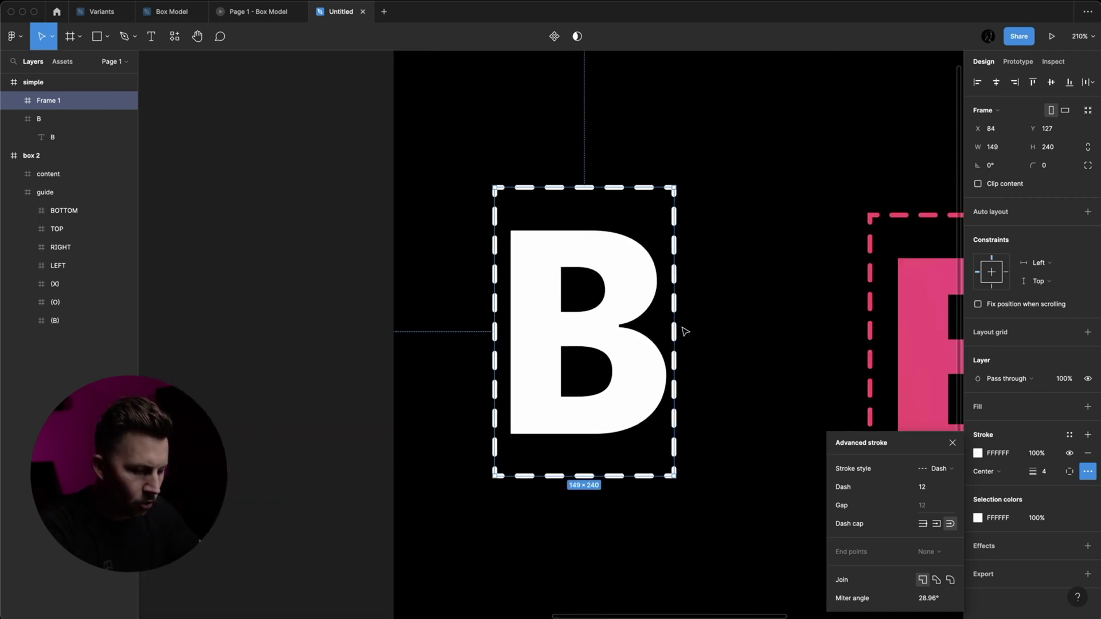
drag(676, 330, 698, 329)
Delete the white B's dashed frame, leaving the pink B frame in the simple artboard.
click(748, 331)
scroll(748, 331, down, 3)
scroll(749, 339, right, 2)
click(588, 302)
key(Delete)
Examine the advanced stroke settings of the pink B frame.
scroll(696, 315, right, 4)
click(696, 315)
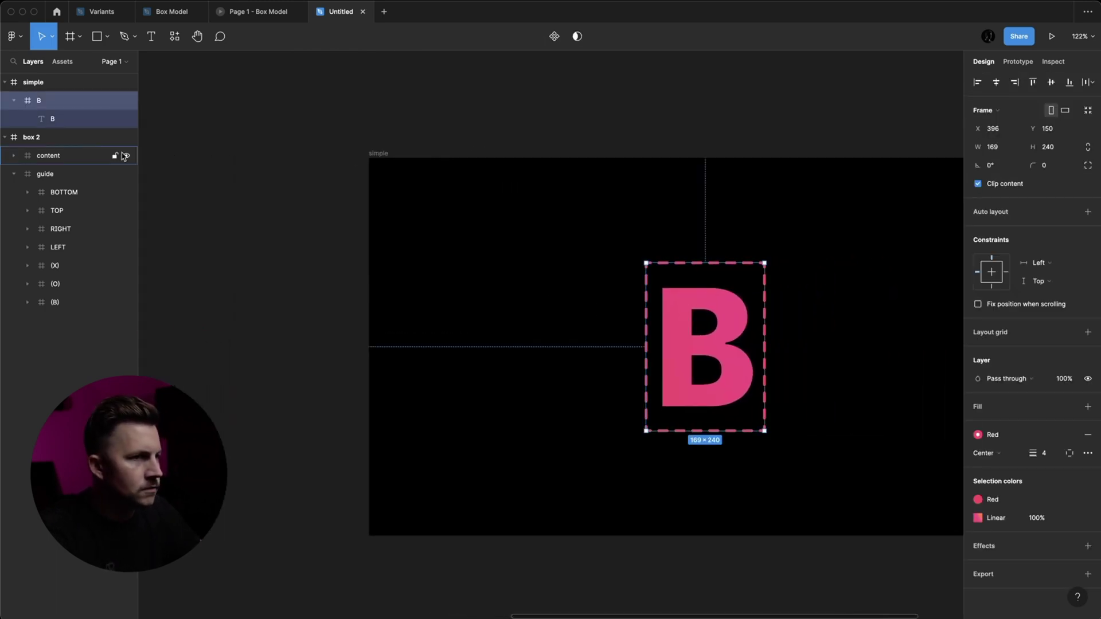
click(1087, 453)
click(795, 347)
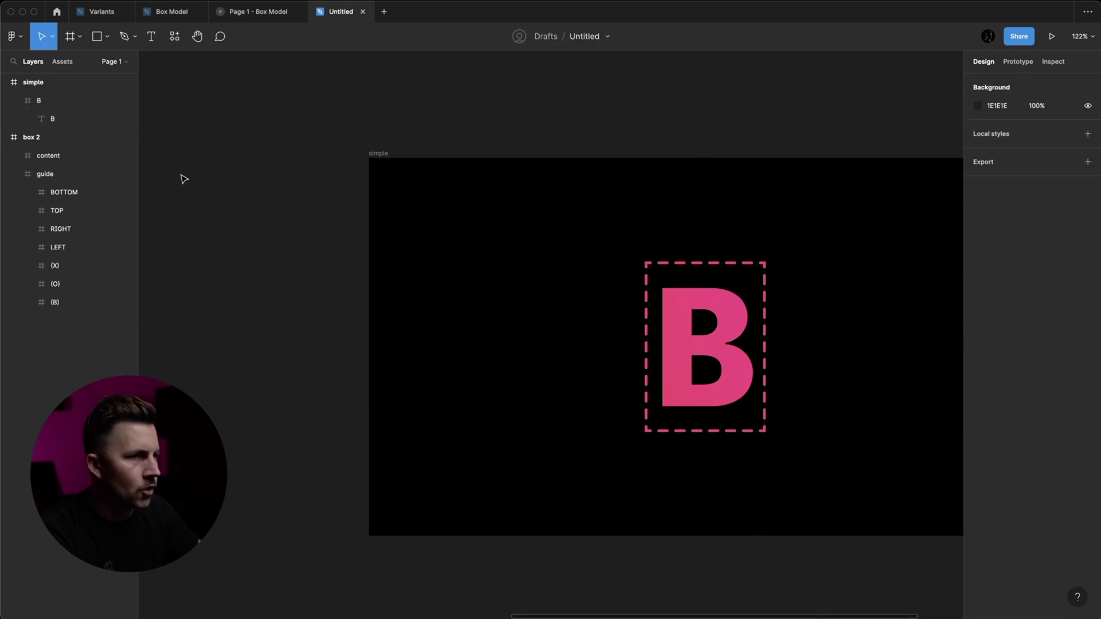
Try sliding the B text toward the left edge of its pink dashed frame to test the clipping.
click(66, 120)
click(593, 315)
scroll(592, 313, right, 6)
scroll(593, 314, right, 3)
click(493, 279)
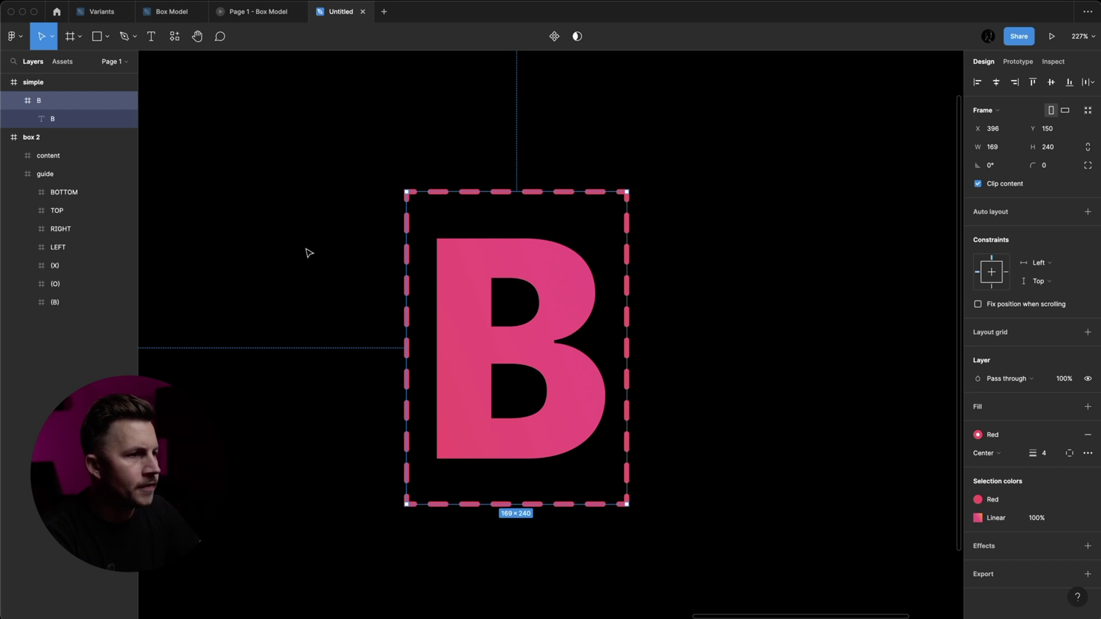
key(Return)
drag(562, 317, 423, 307)
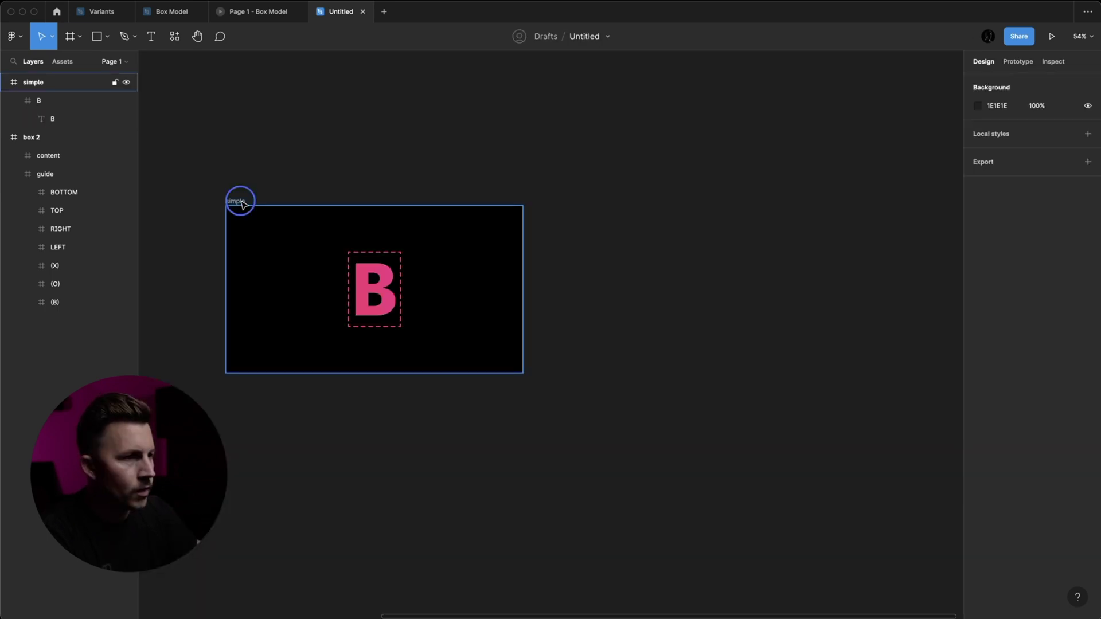
Duplicate the simple artboard, placing the copy beside the original.
click(237, 199)
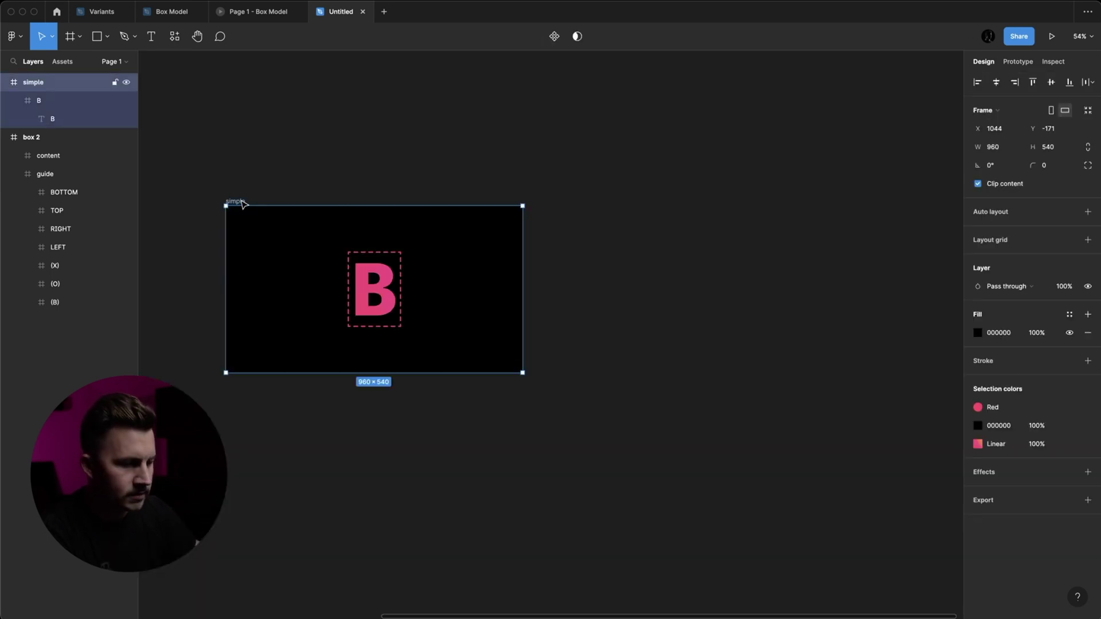
key(ctrl+d)
click(289, 170)
click(552, 201)
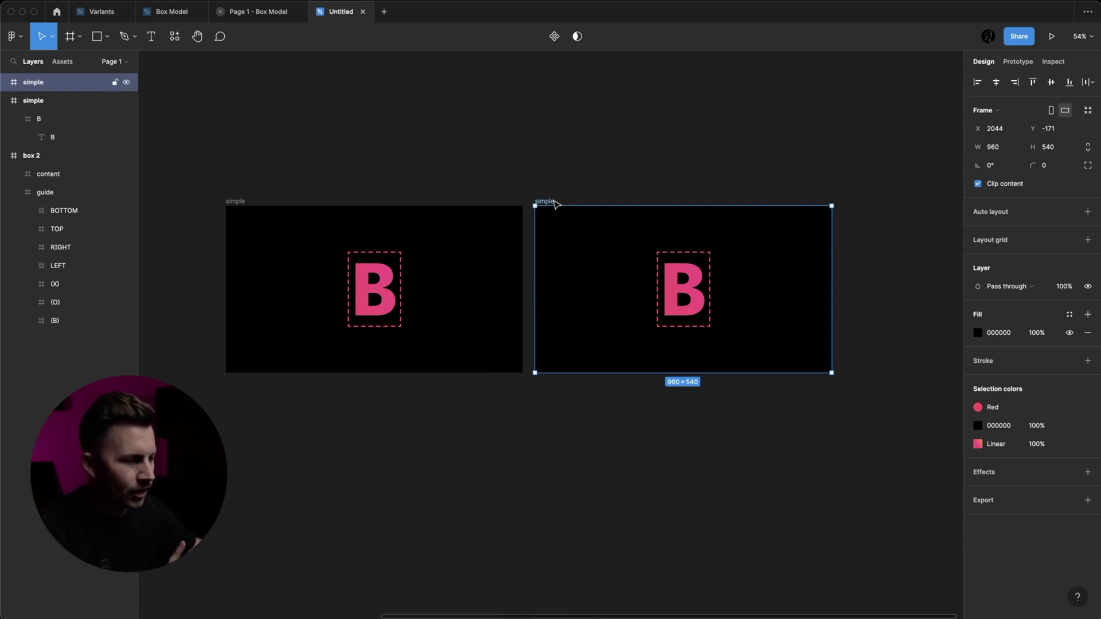
Move the B text in the original artboard to X -161, completely outside its clipping dashed frame.
scroll(379, 290, up, 5)
super+click(380, 288)
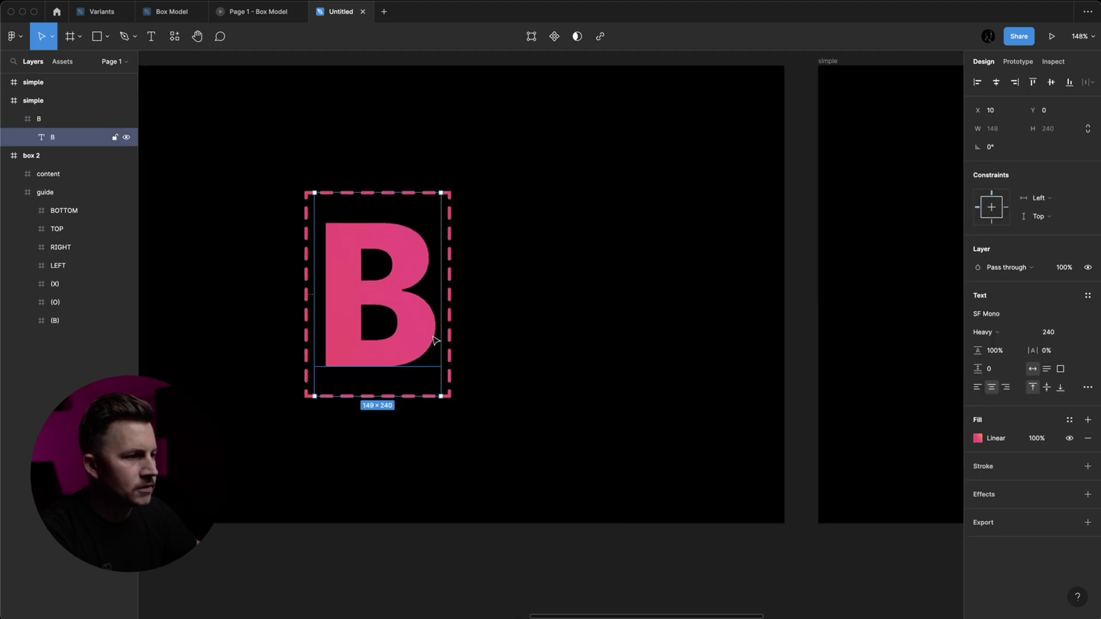
drag(434, 340, 314, 330)
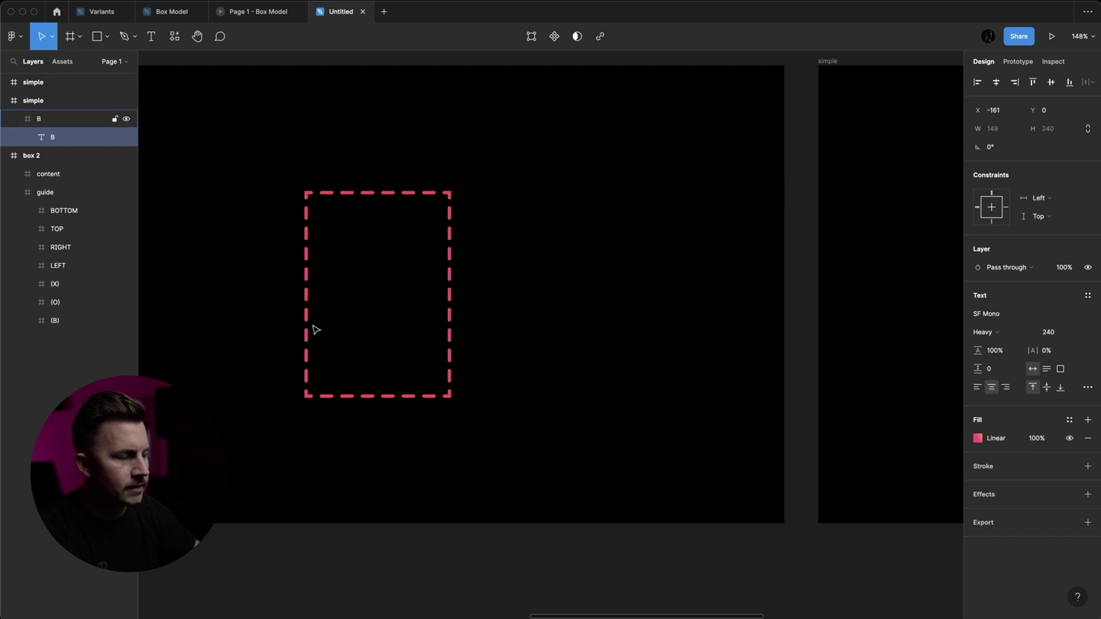
Rename the original artboard as simple 1 and its duplicate as simple 2.
scroll(392, 282, down, 3)
scroll(561, 255, down, 2)
click(260, 176)
key(super+r)
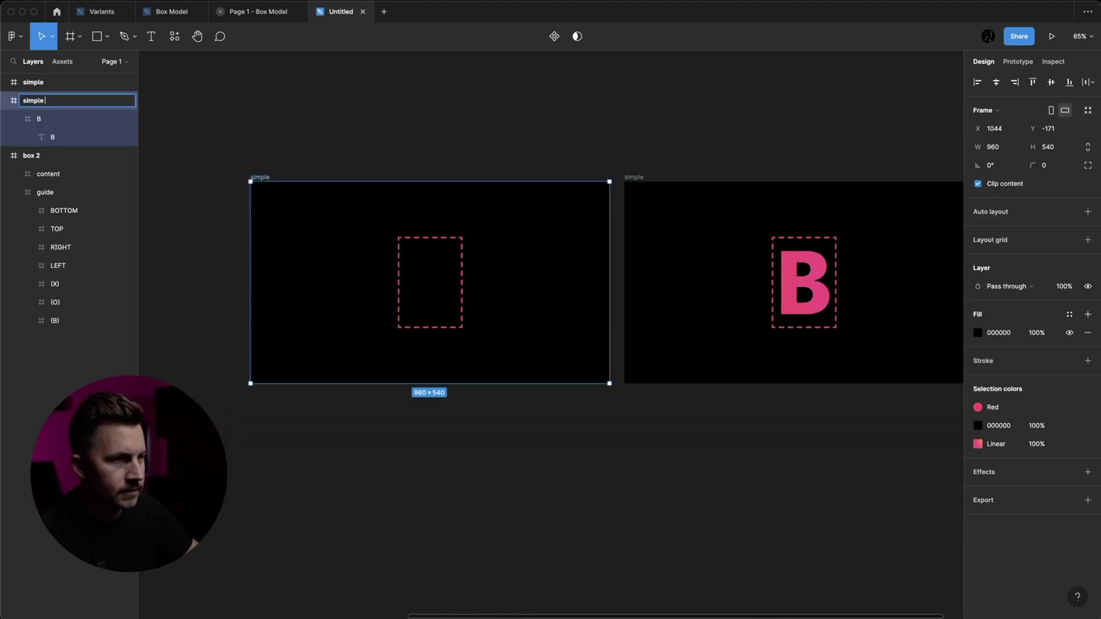
text(1)
right_click(641, 180)
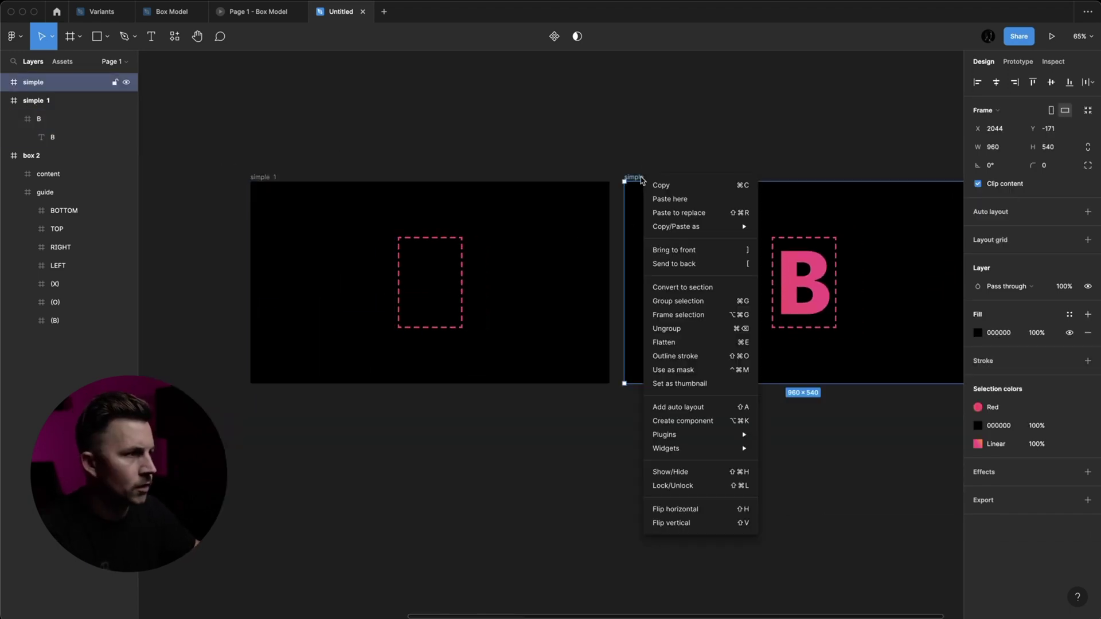
key(Escape)
key(super+r)
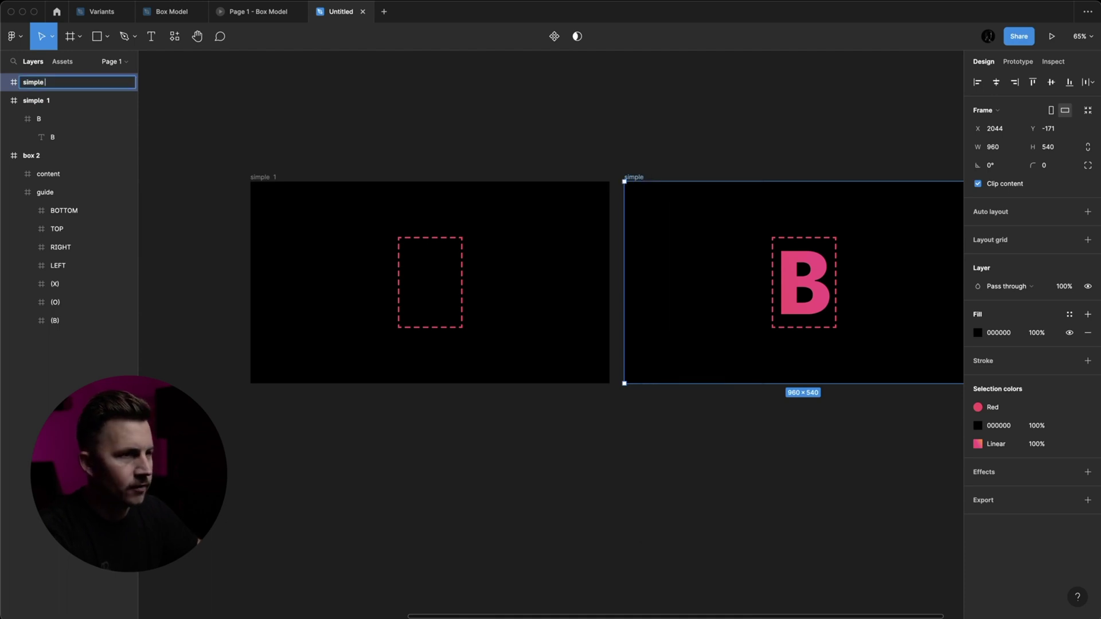
Try linking simple 1 to simple 2 with an on-click prototype interaction alongside the existing delay interaction.
click(263, 179)
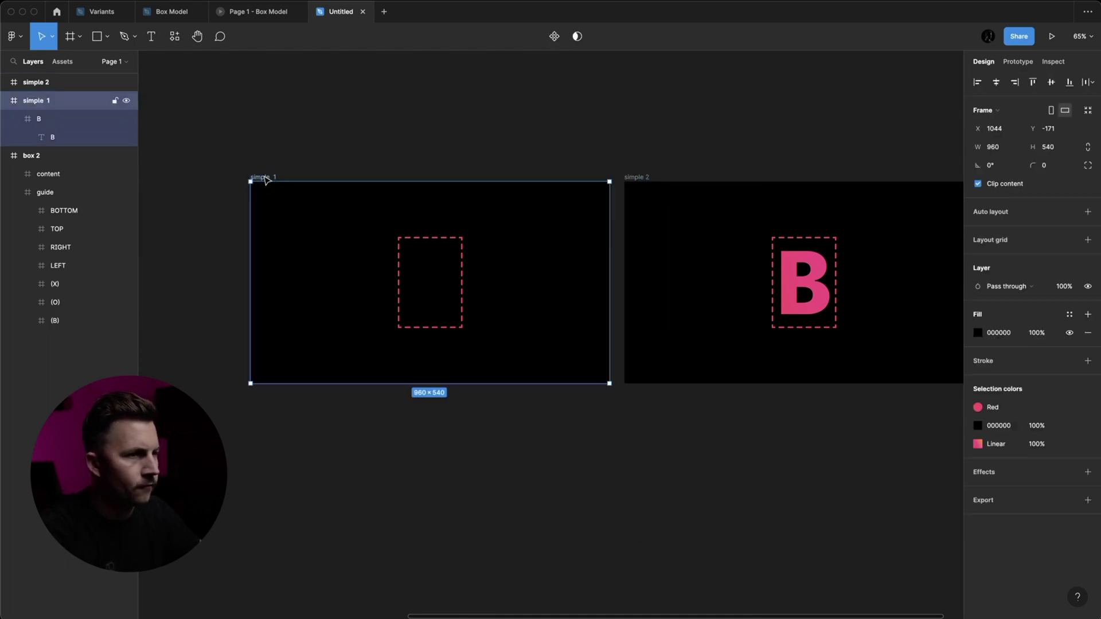
click(1028, 63)
scroll(587, 264, right, 2)
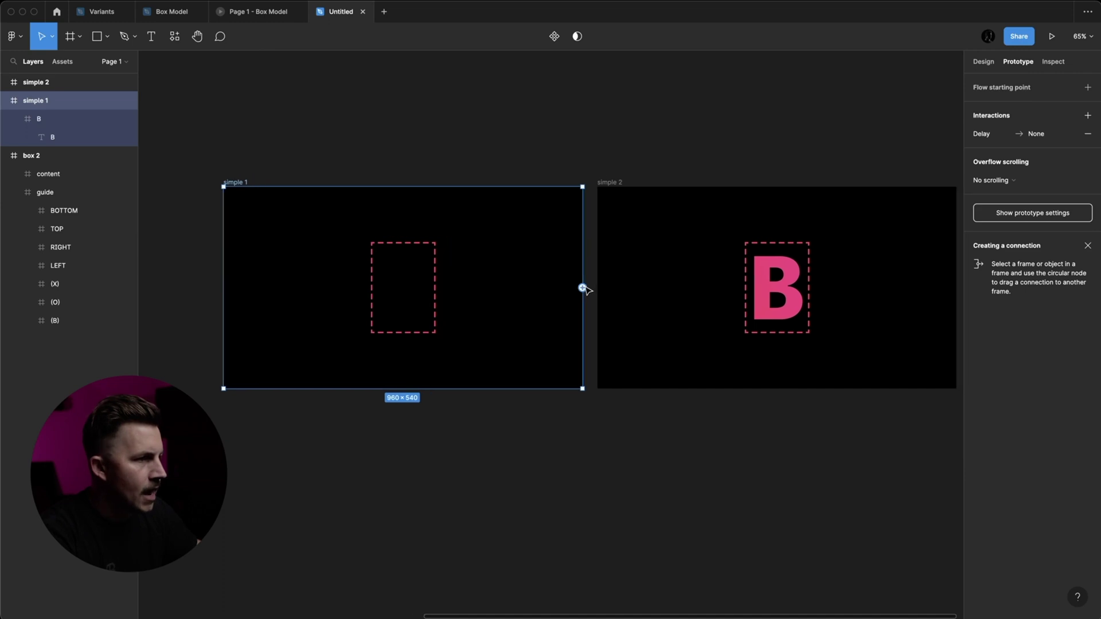
drag(583, 288, 619, 292)
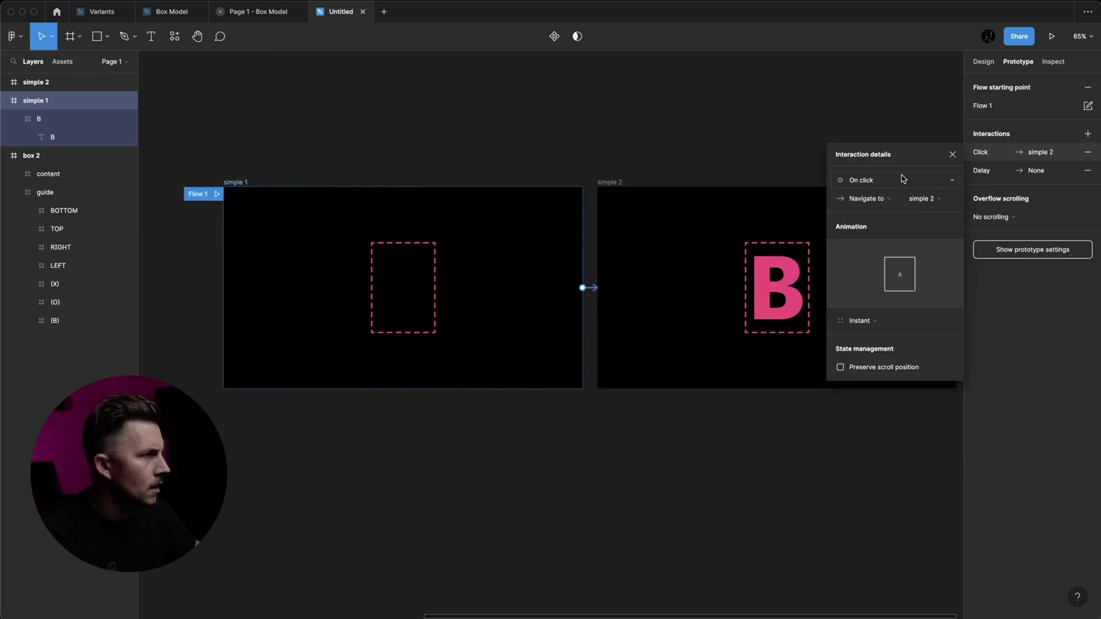
click(957, 155)
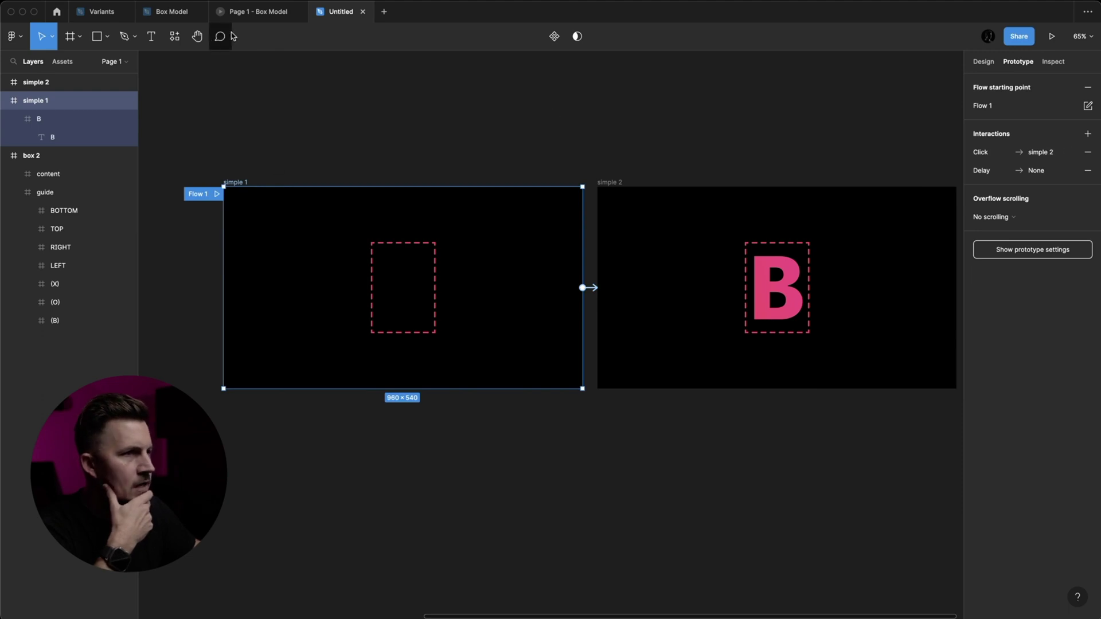
Remove both existing interactions from simple 1 and connect it to simple 2 with a fresh prototype link.
click(1087, 171)
click(1087, 152)
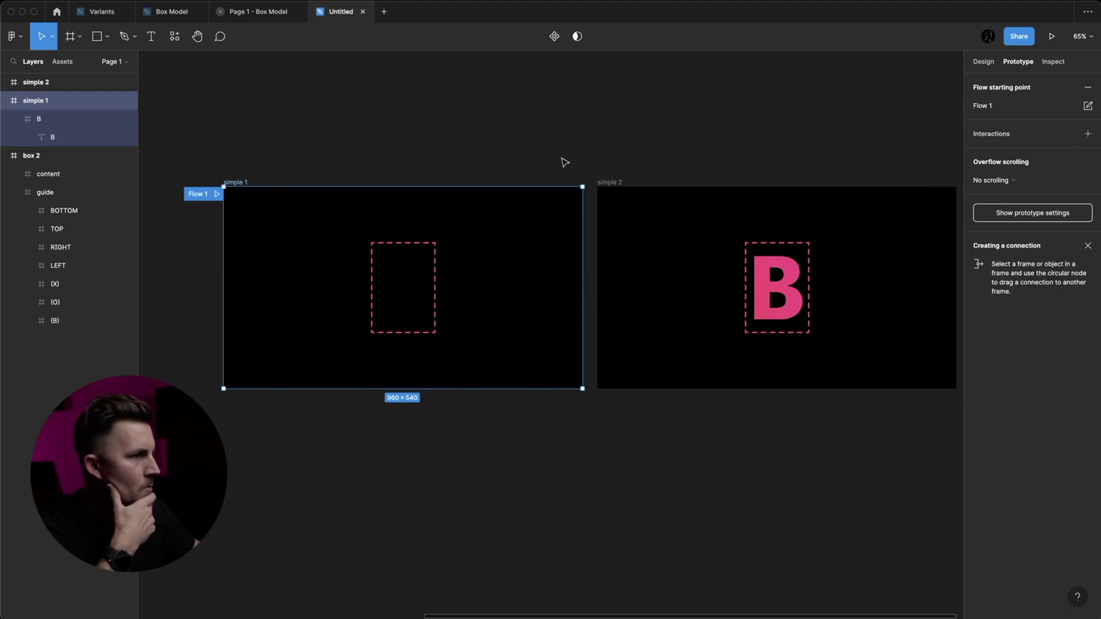
click(611, 180)
drag(582, 287, 615, 263)
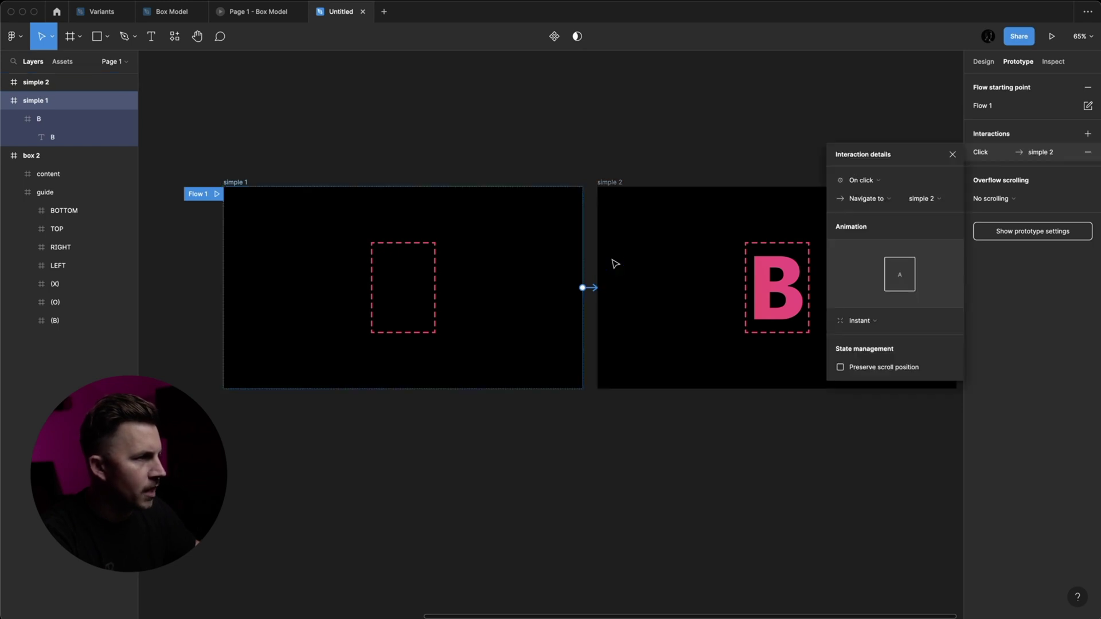
Set the simple 1 interaction to trigger After delay at 1ms with a Smart animate transition.
click(873, 181)
click(878, 322)
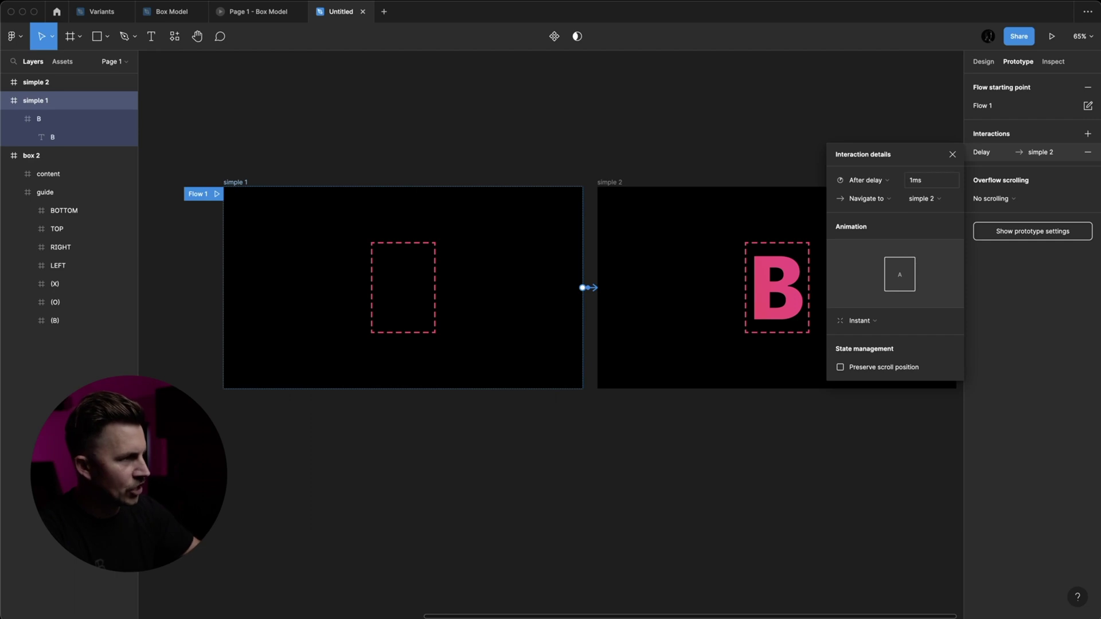
click(858, 321)
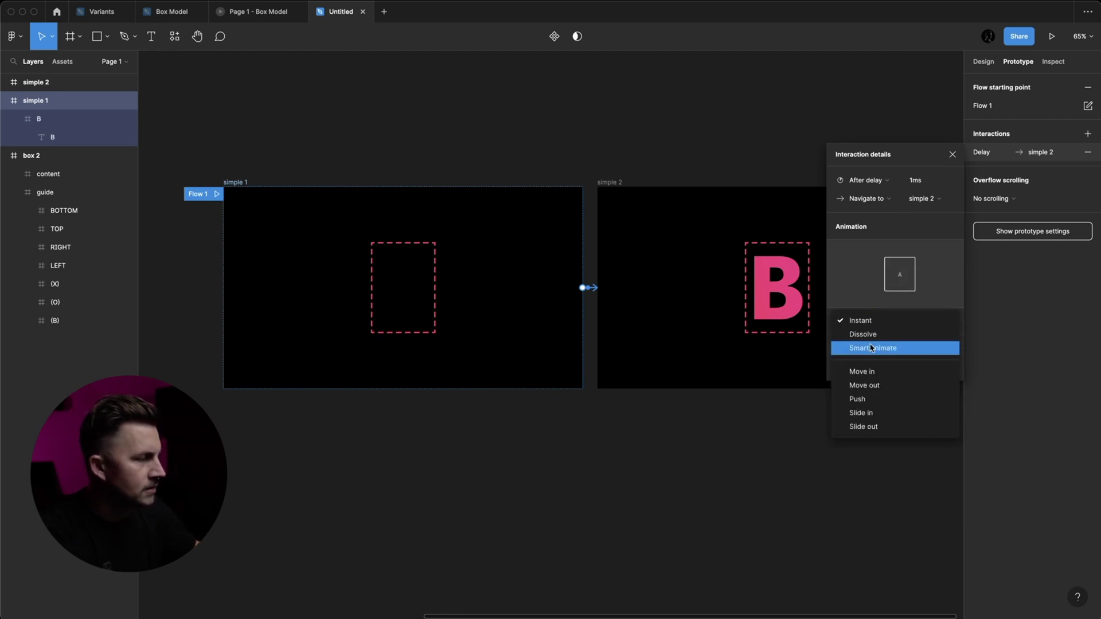
click(871, 348)
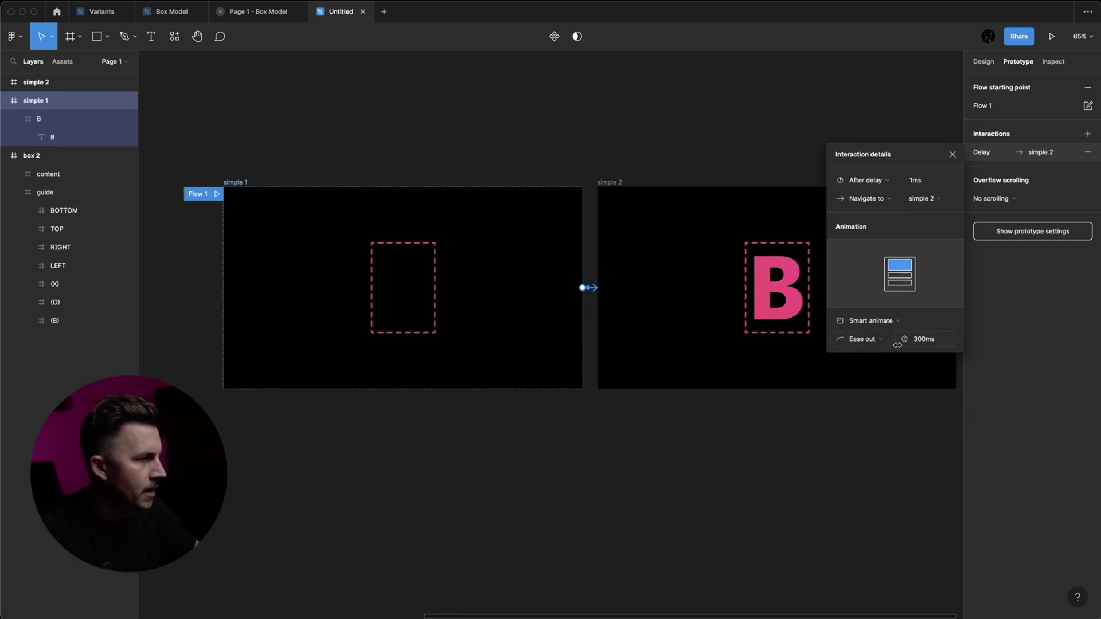
click(578, 166)
Connect simple 2 back to simple 1 and set the interaction's trigger to After delay at 1ms.
click(609, 184)
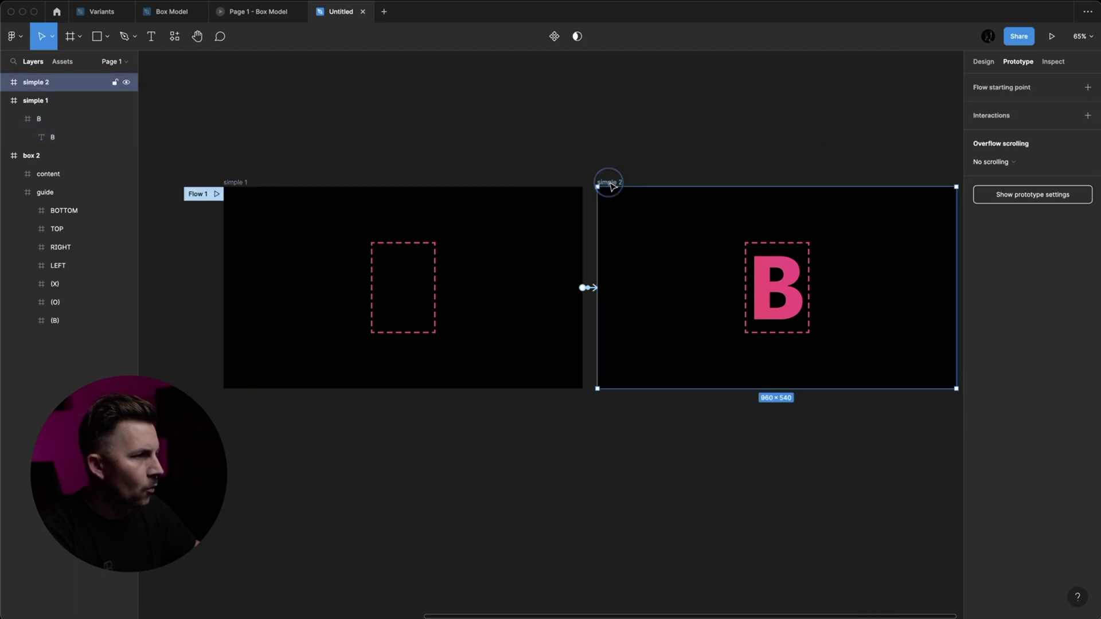
scroll(757, 229, right, 3)
drag(902, 284, 423, 287)
click(861, 162)
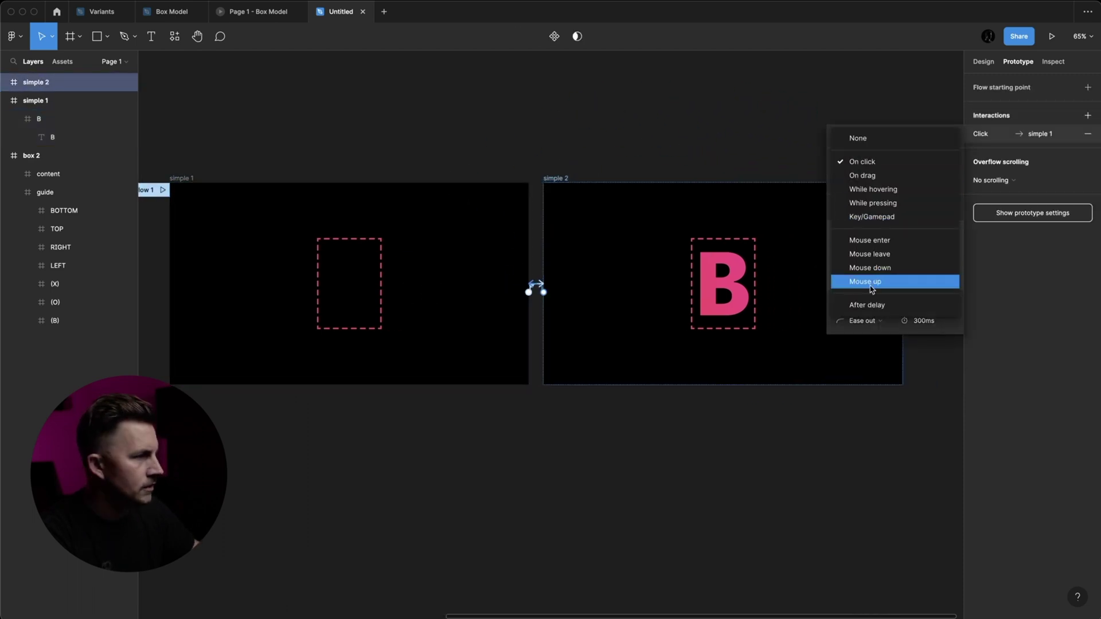
click(869, 301)
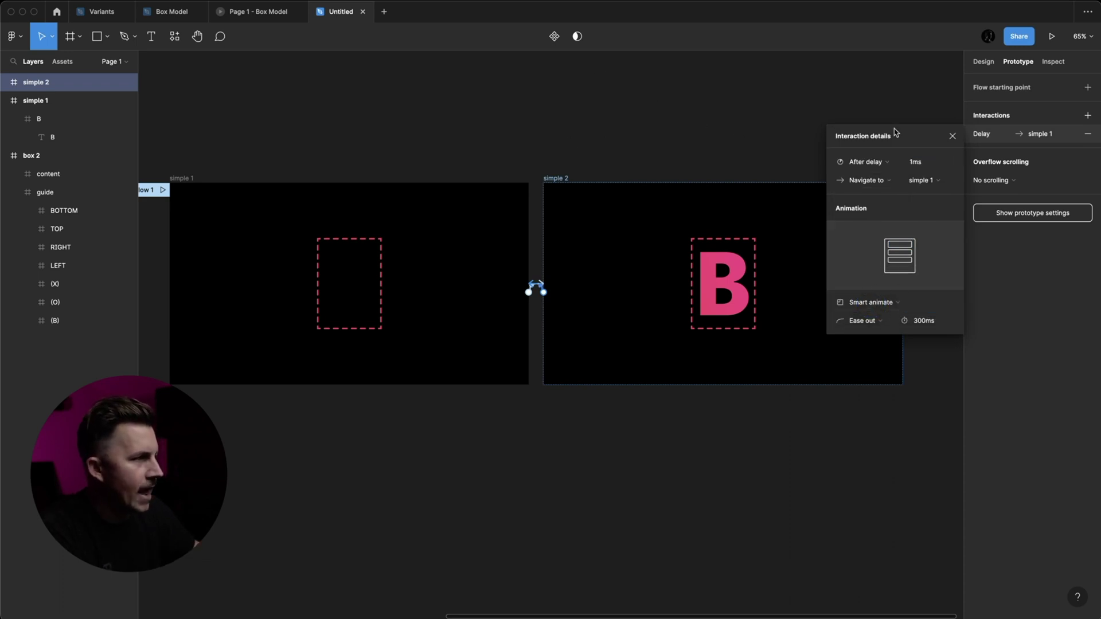
scroll(574, 130, left, 7)
scroll(573, 130, down, 2)
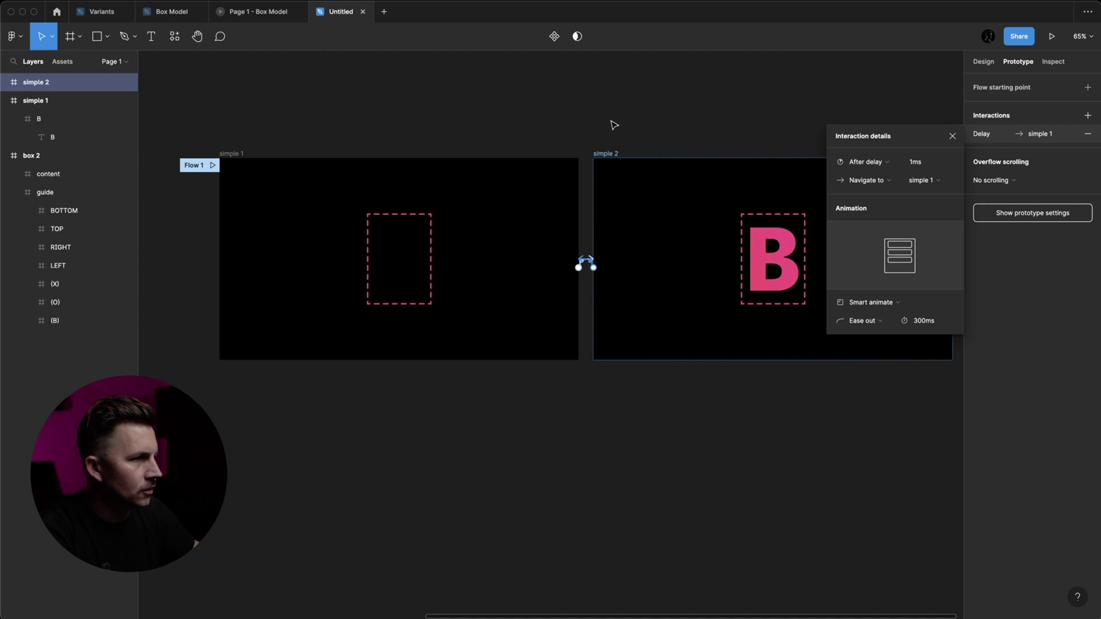
drag(711, 153, 313, 368)
scroll(318, 362, up, 1)
scroll(319, 361, left, 3)
scroll(319, 361, down, 2)
key(super+z)
key(super+z)
scroll(324, 334, up, 4)
scroll(325, 335, right, 3)
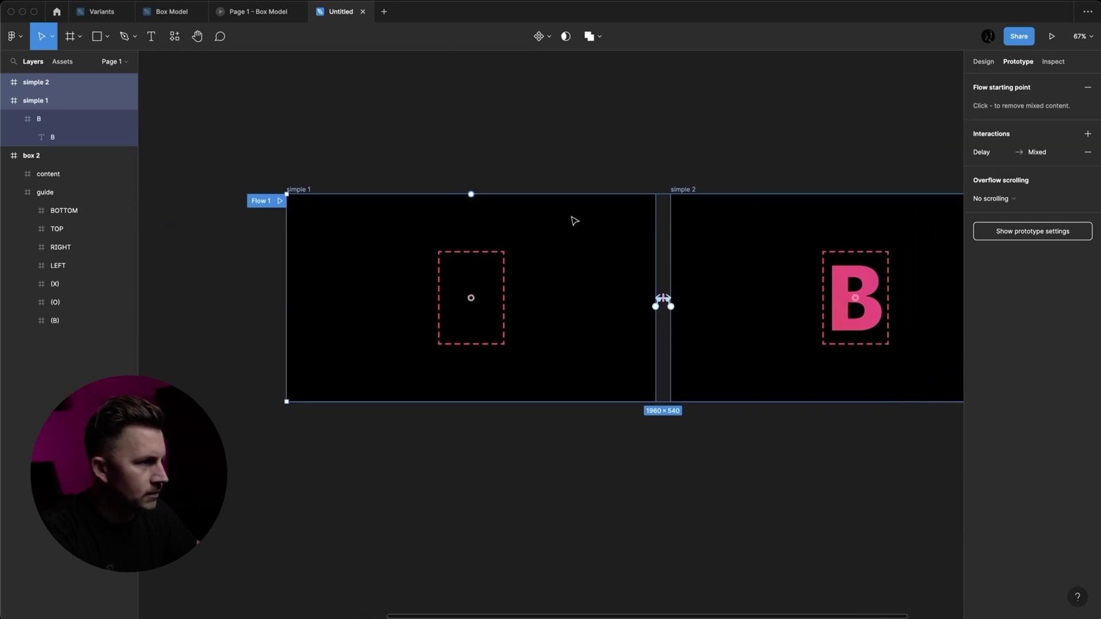
scroll(573, 222, up, 3)
click(573, 221)
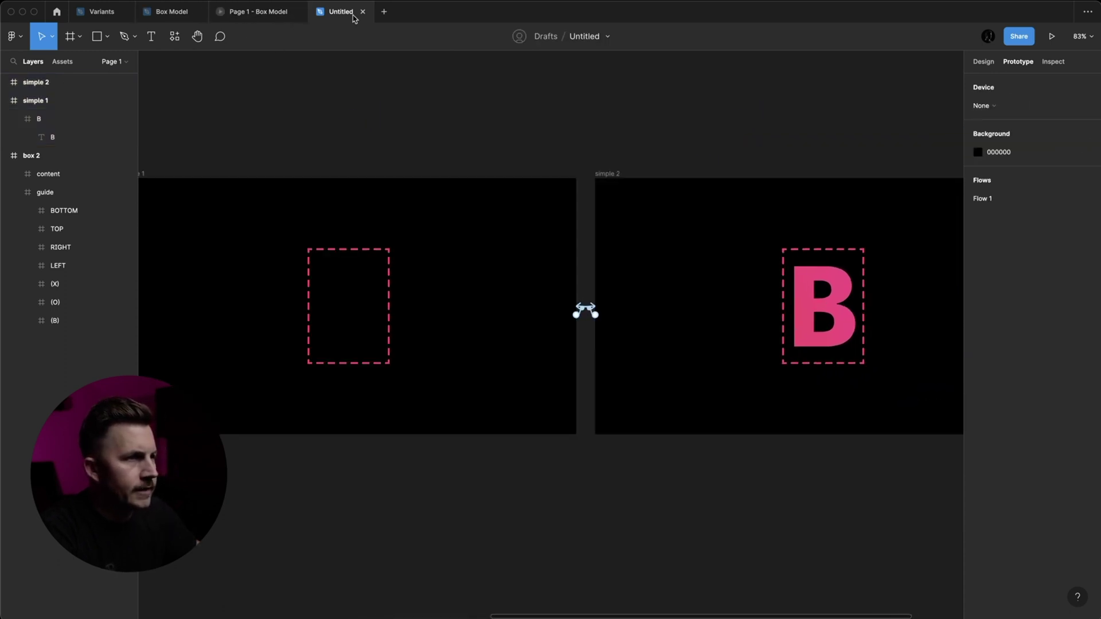
Play the new prototype, compare its motion with the Box Model prototype, and return to the design file.
click(1051, 36)
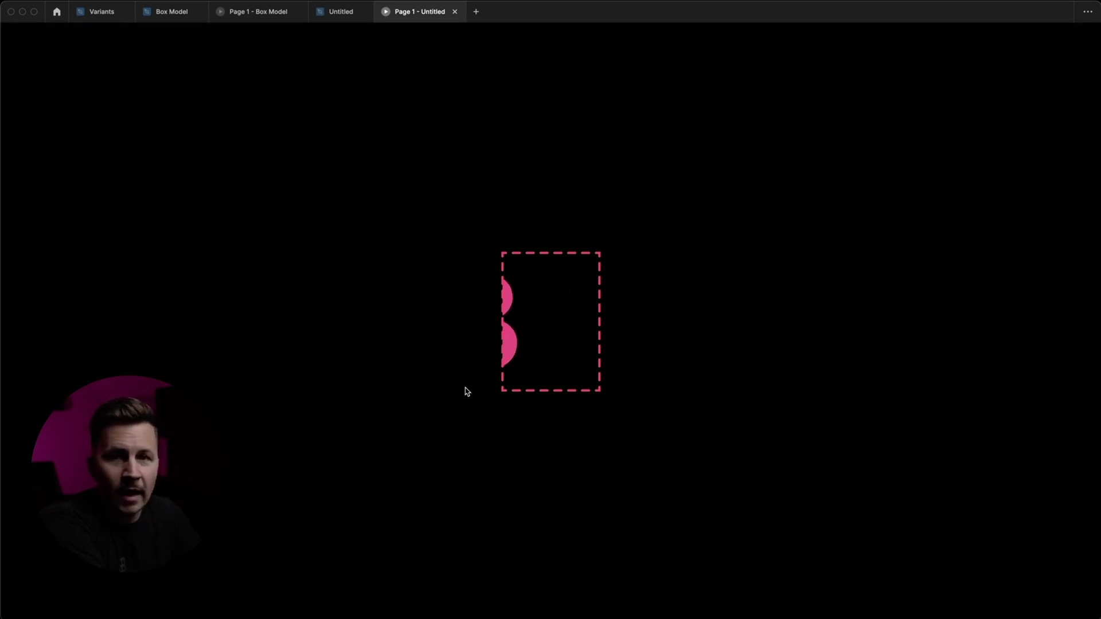
click(338, 14)
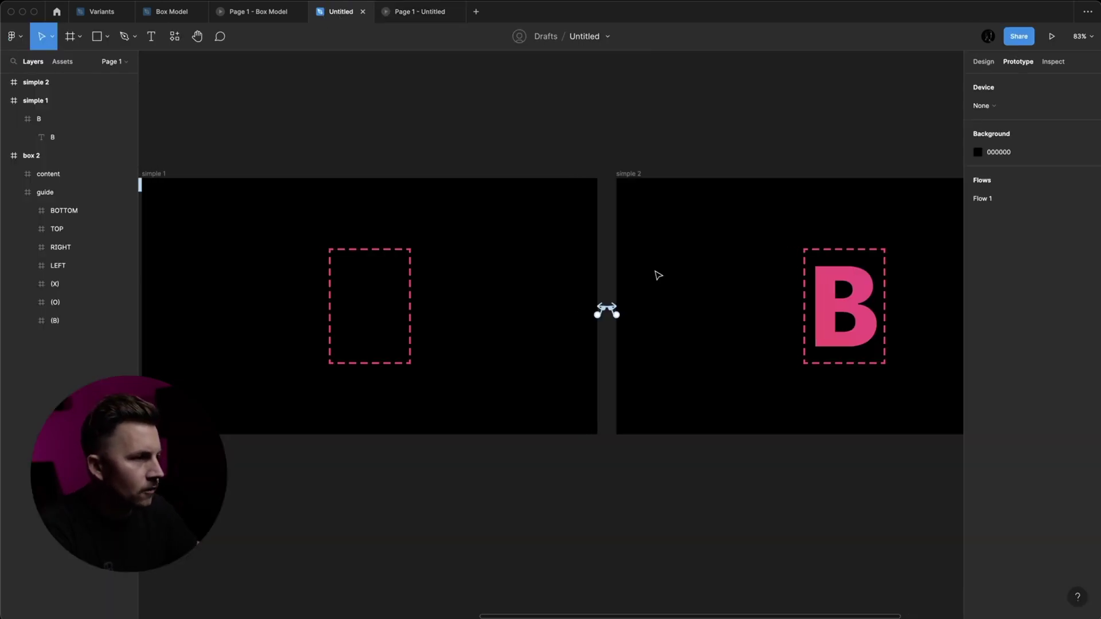
scroll(658, 275, down, 2)
click(260, 7)
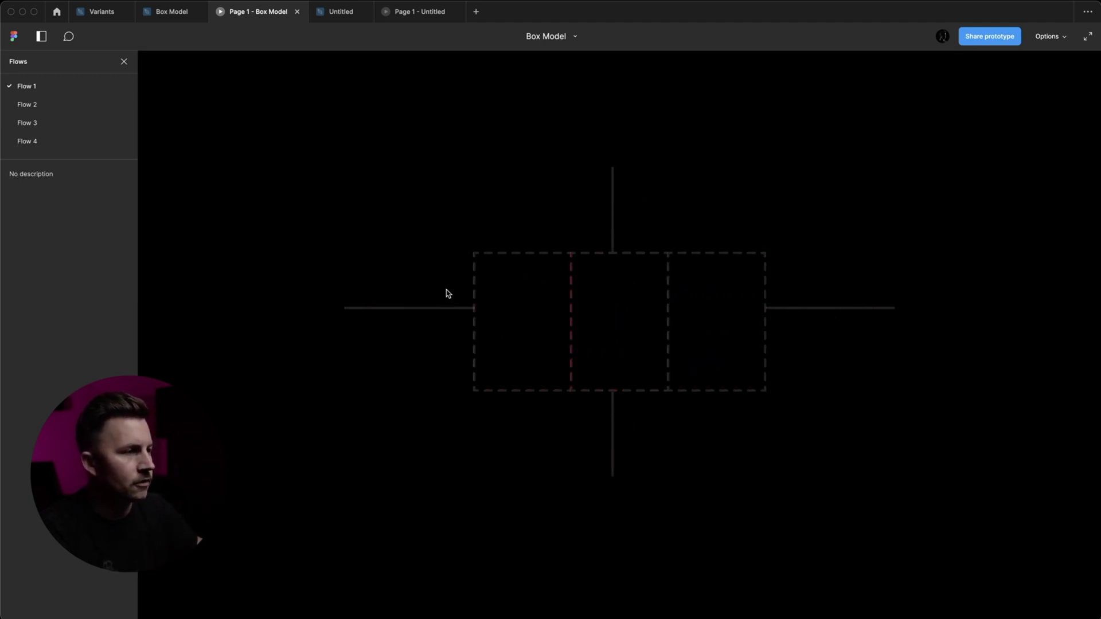
click(409, 12)
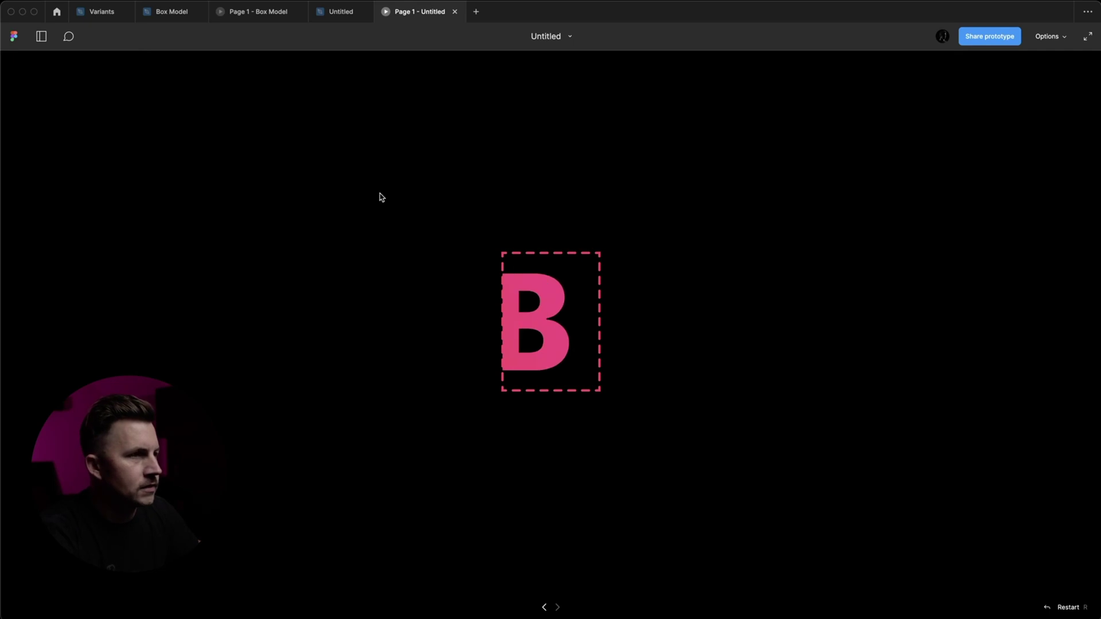
click(340, 12)
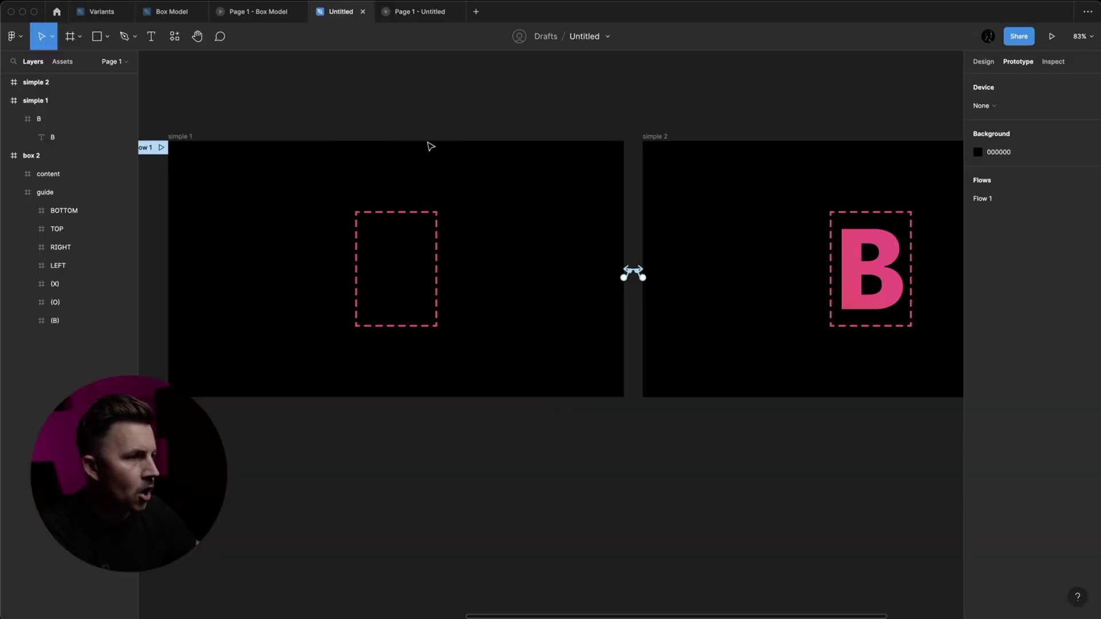
Set the simple 1 interaction's delay to 300ms and its Smart animate duration to 600ms.
click(179, 136)
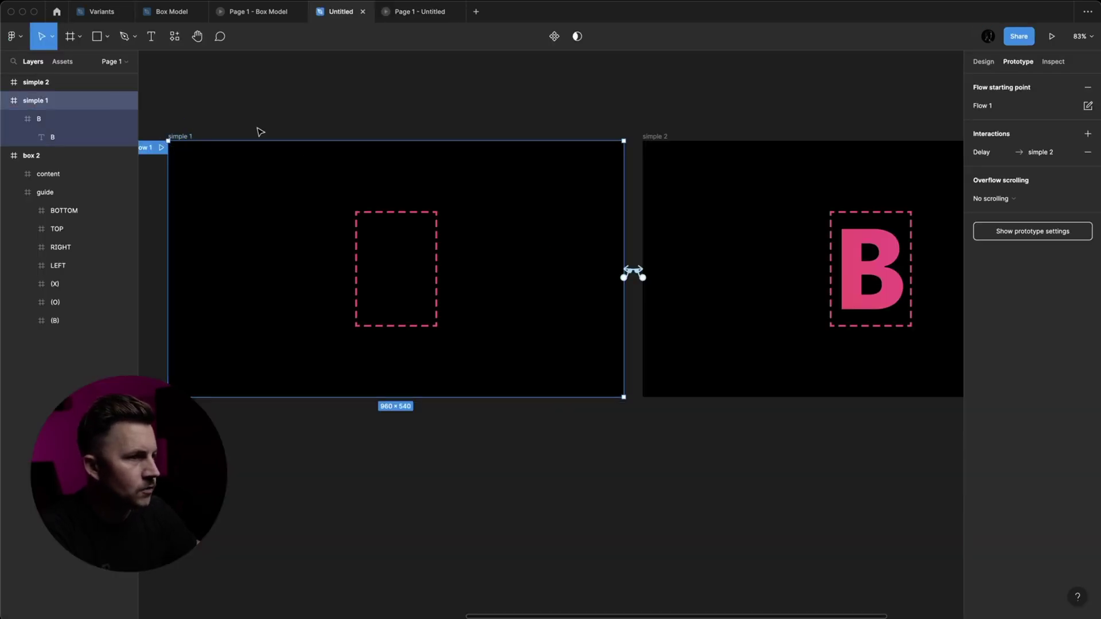
click(1007, 153)
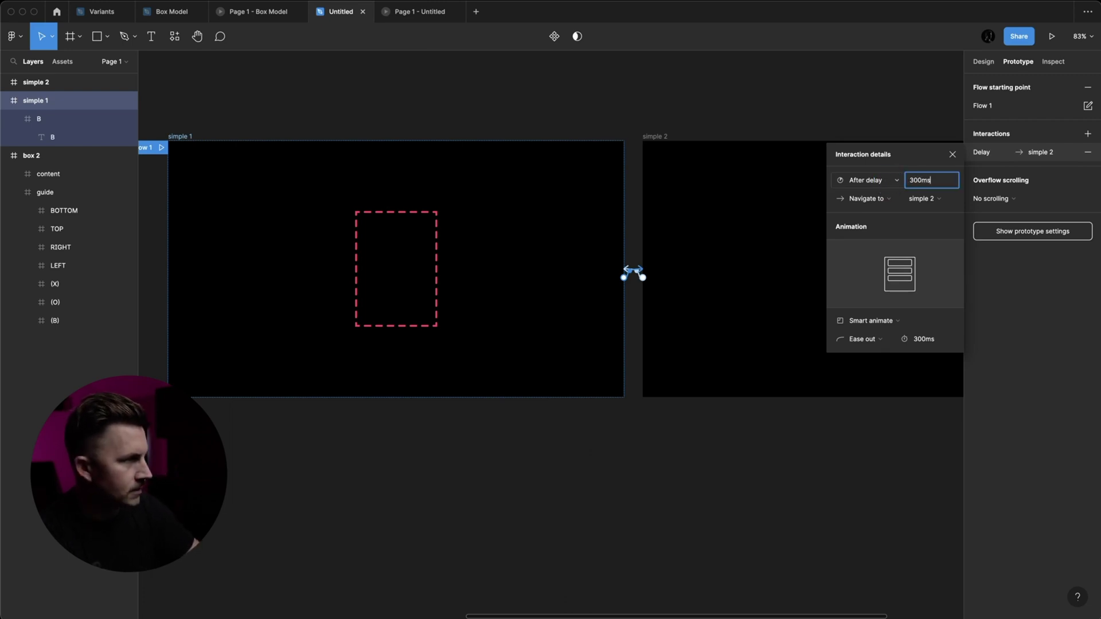
text(300ms)
click(909, 339)
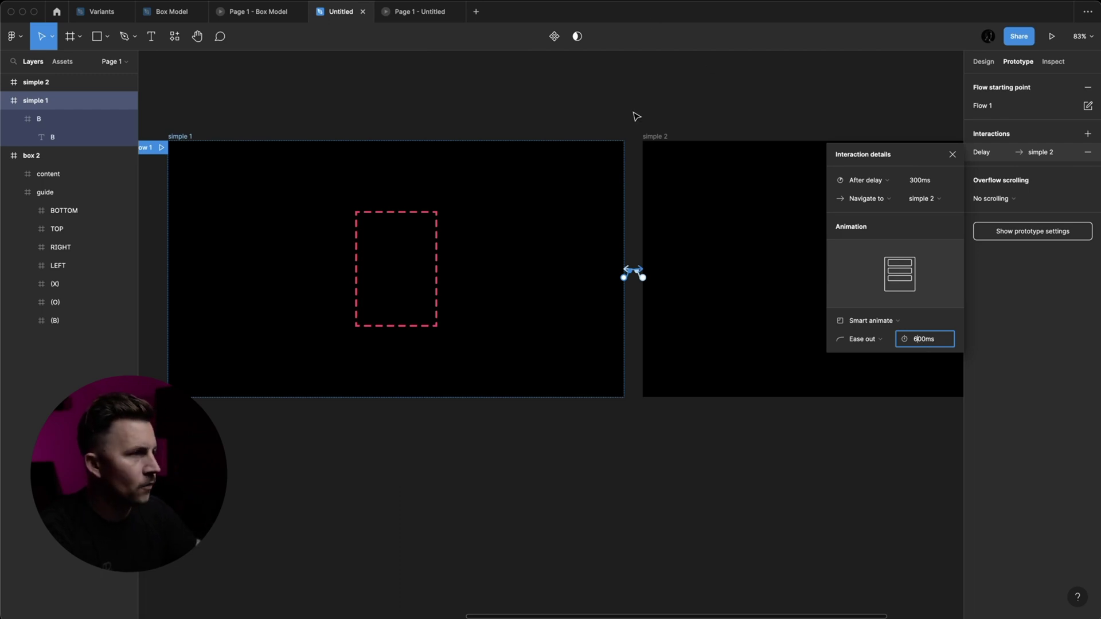
Set the simple 2 interaction's delay to 300ms and its Smart animate duration to 600ms, and preview the prototype.
click(653, 136)
click(1035, 133)
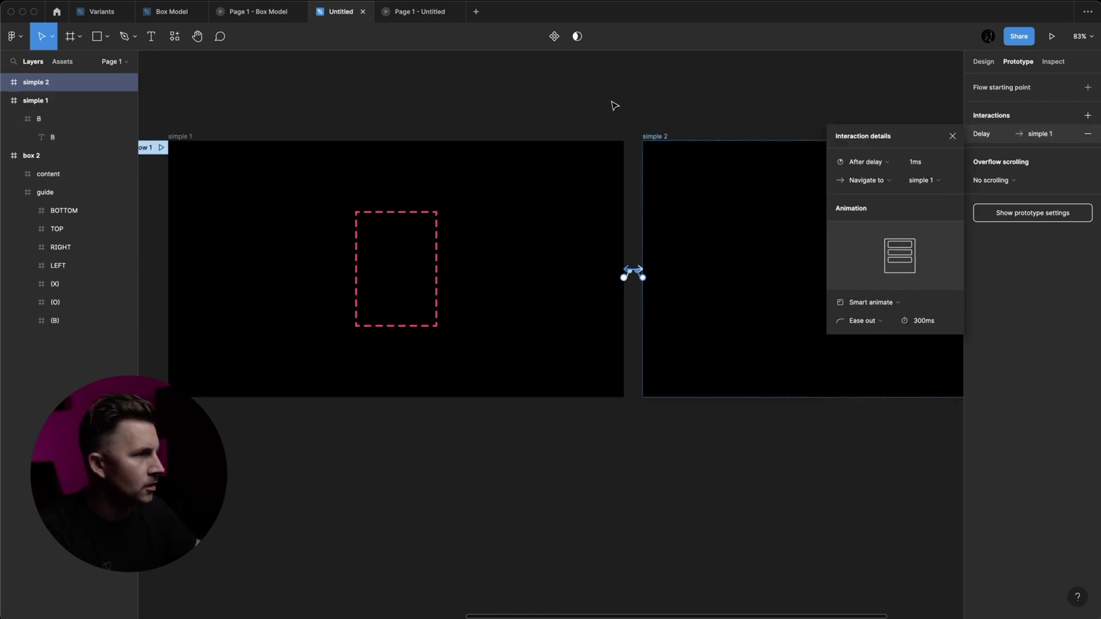
scroll(614, 105, up, 1)
click(907, 164)
click(912, 322)
key(Return)
click(658, 118)
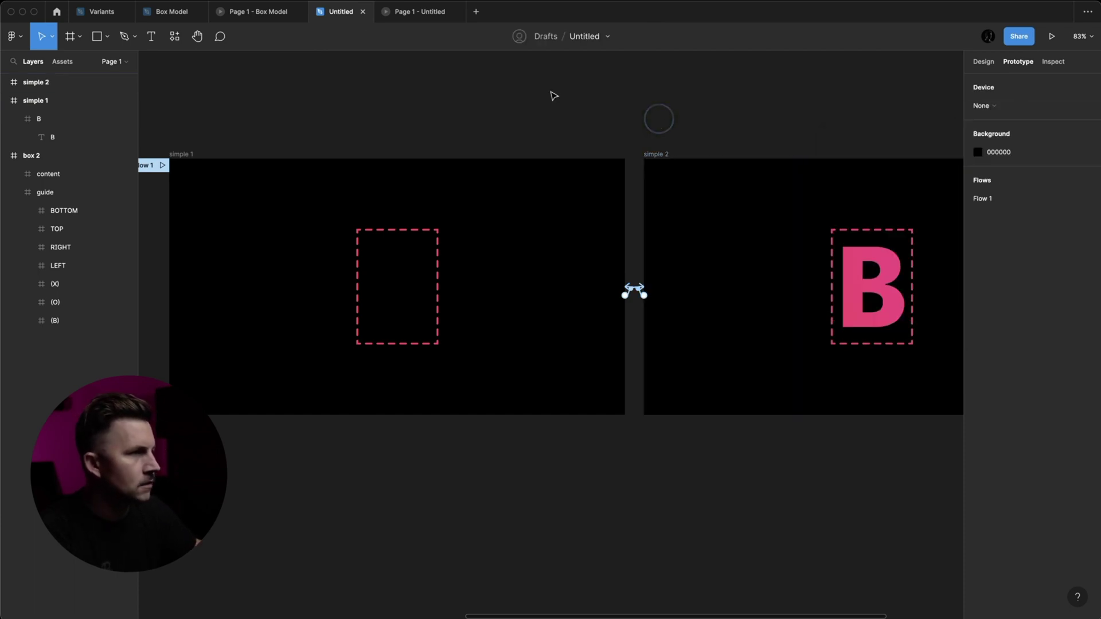
click(389, 12)
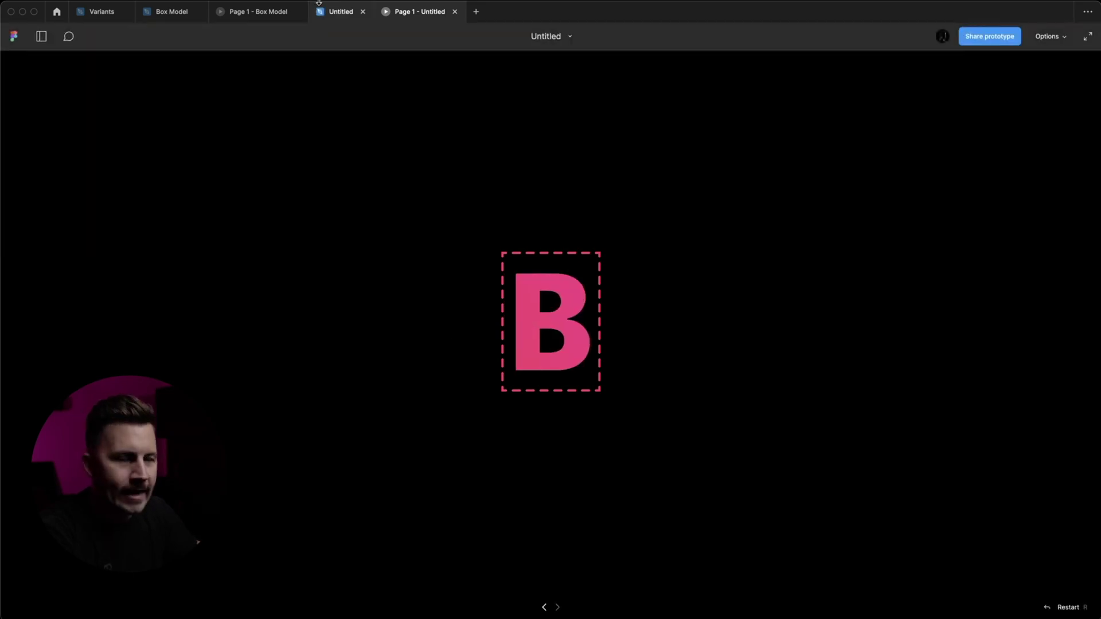
click(326, 12)
Set the delay of both the simple 1 and simple 2 interactions to 1200ms and preview the prototype.
click(178, 153)
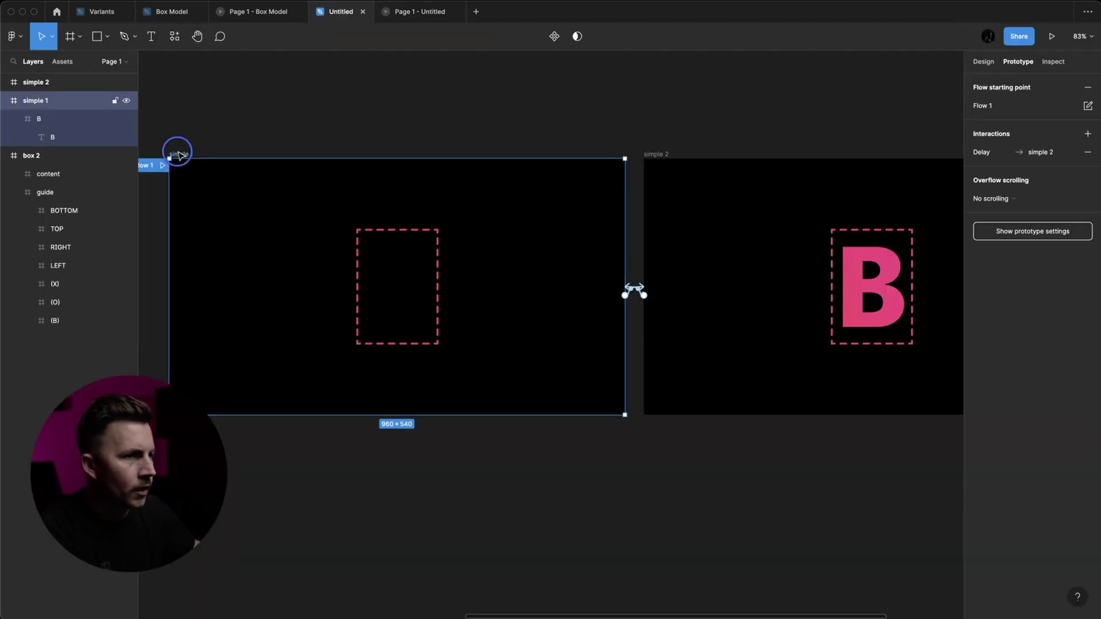
shift+click(662, 155)
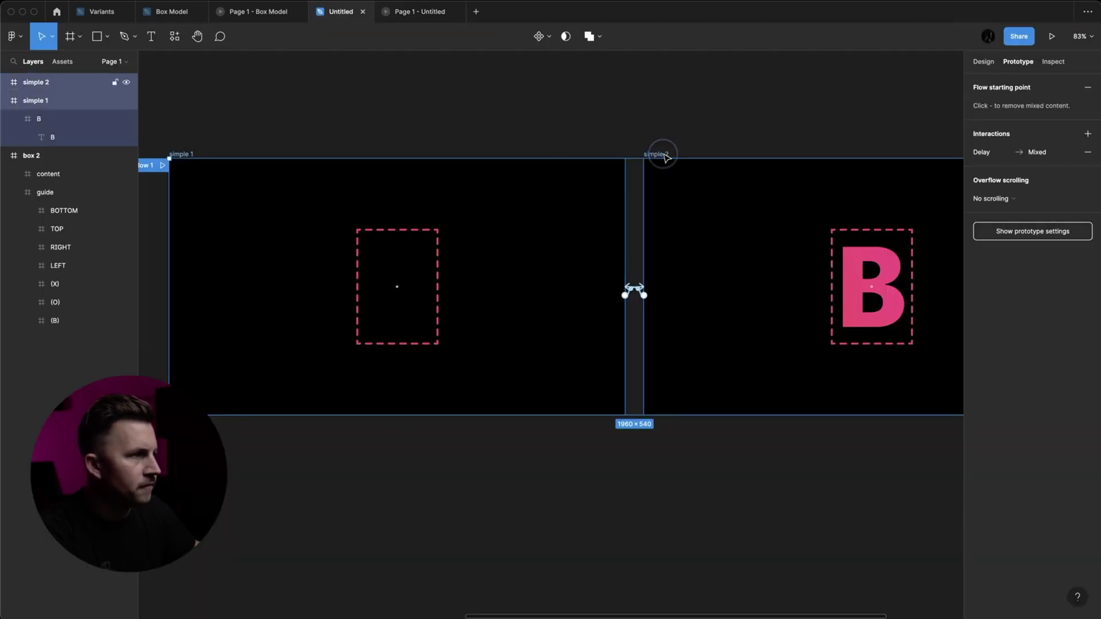
click(1010, 153)
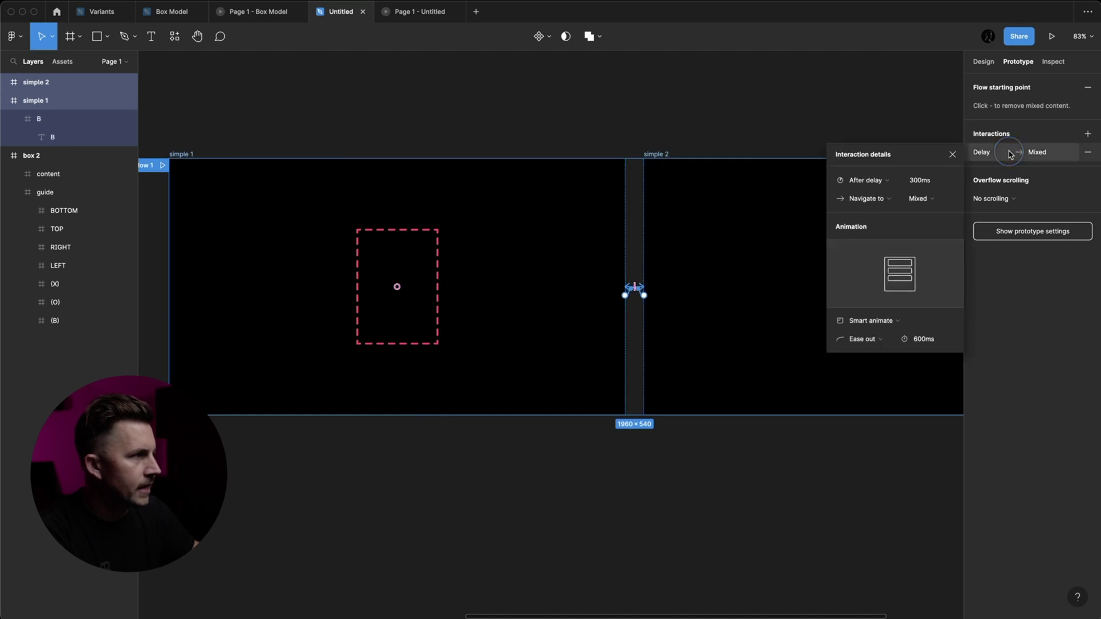
click(904, 181)
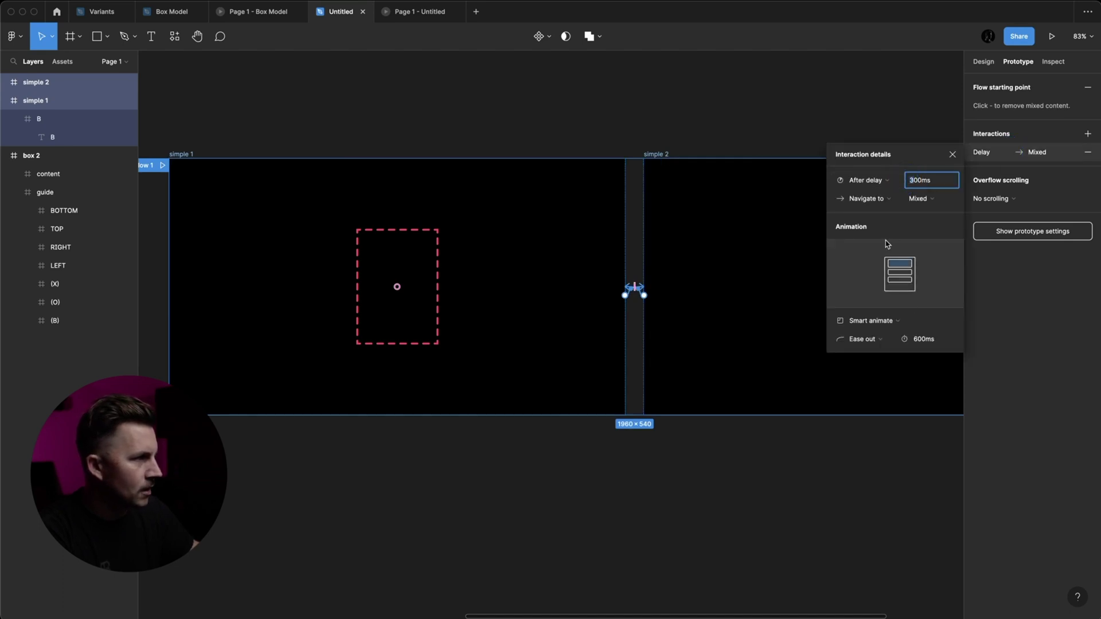
text(12)
key(Return)
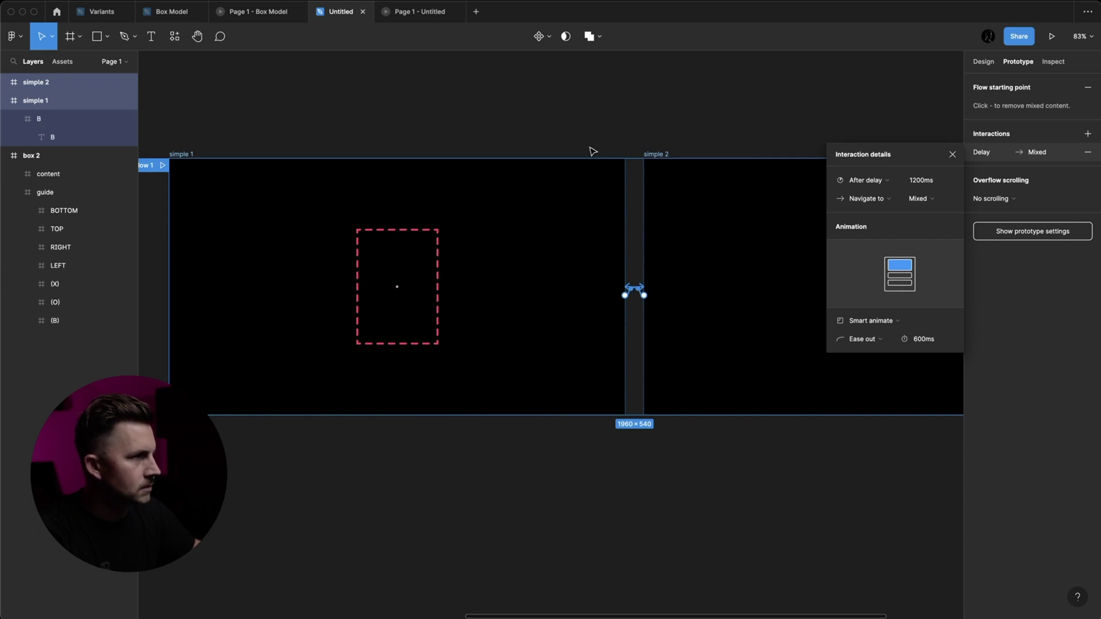
click(421, 11)
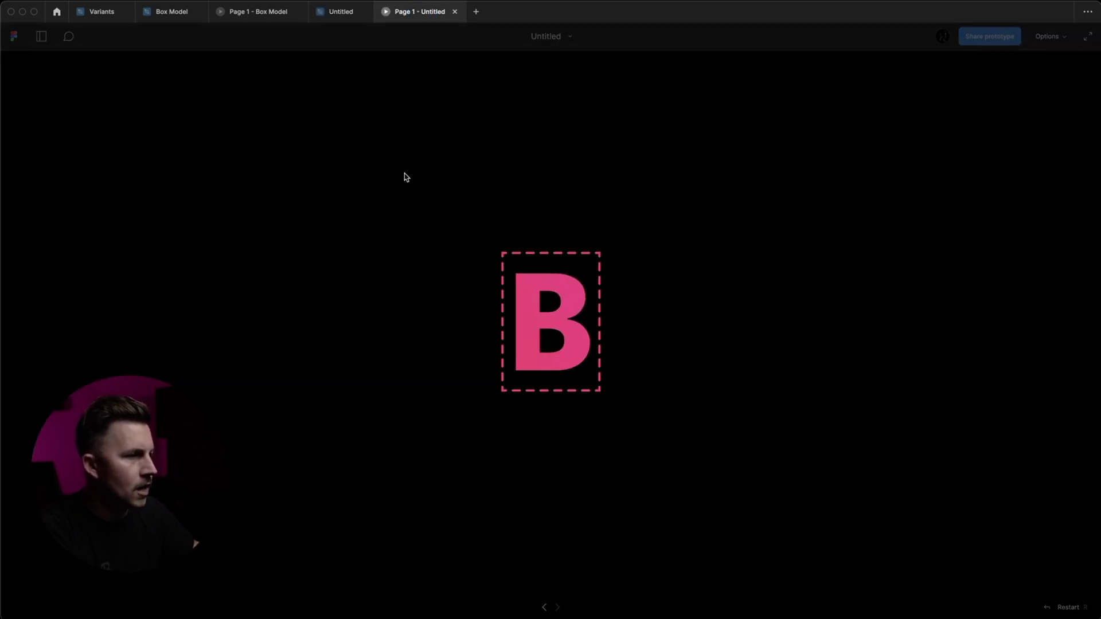
click(340, 12)
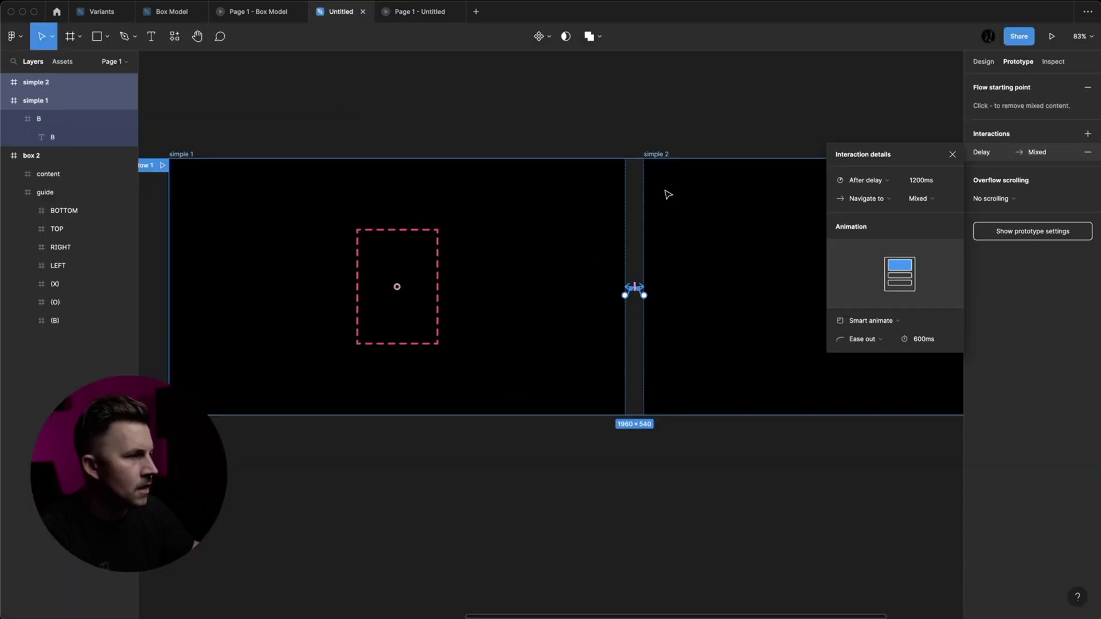
Set both interactions' easing to Ease in and out, and compare the playback with the Box Model prototype.
click(881, 343)
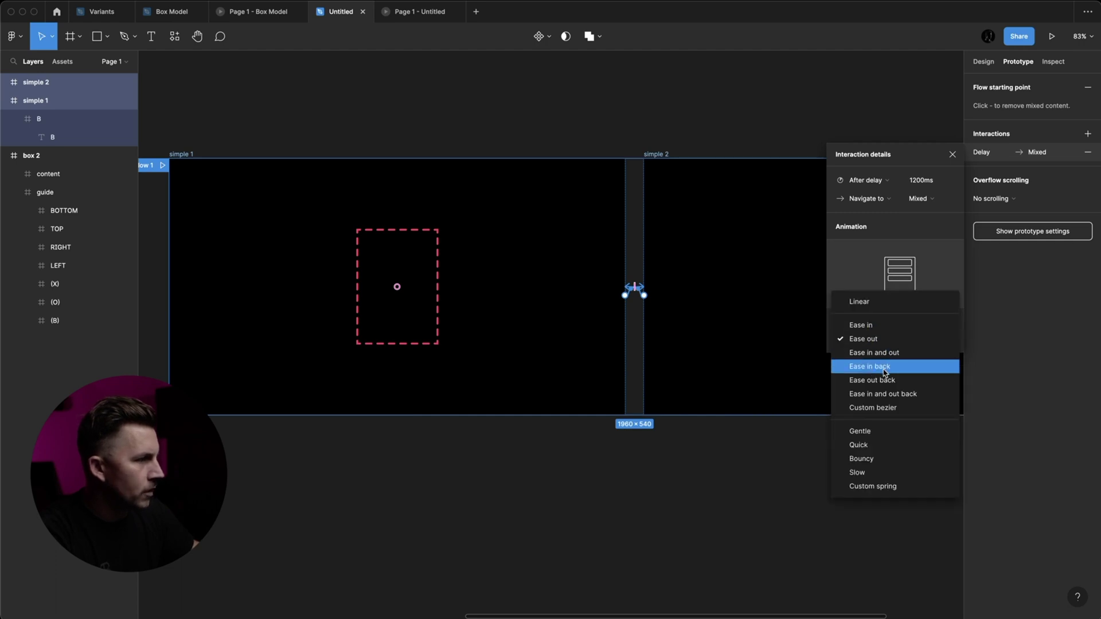
click(897, 353)
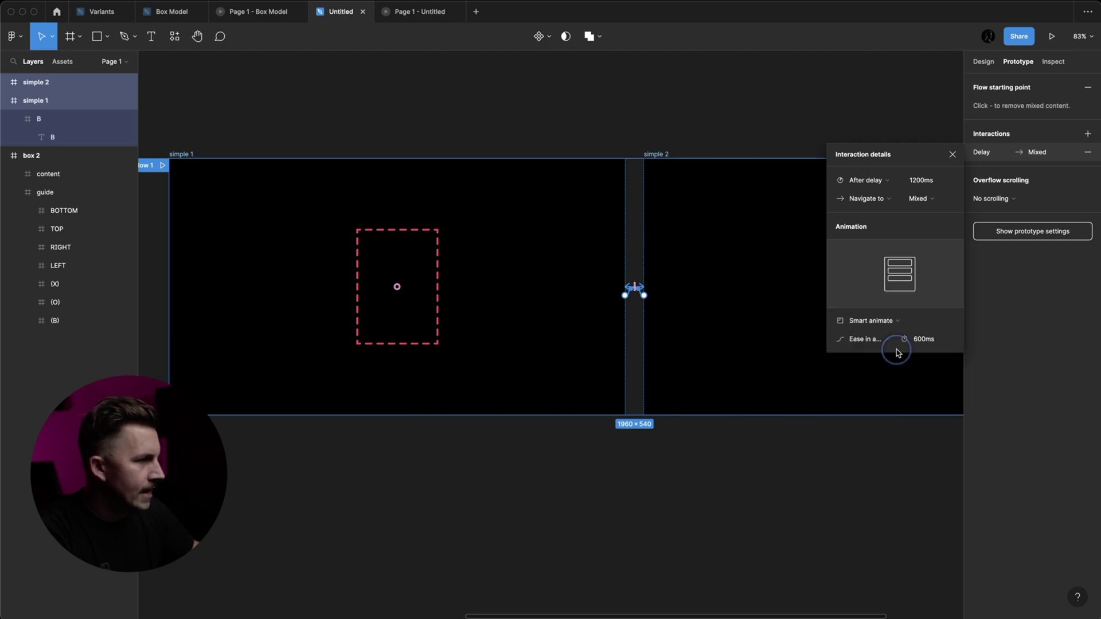
click(412, 16)
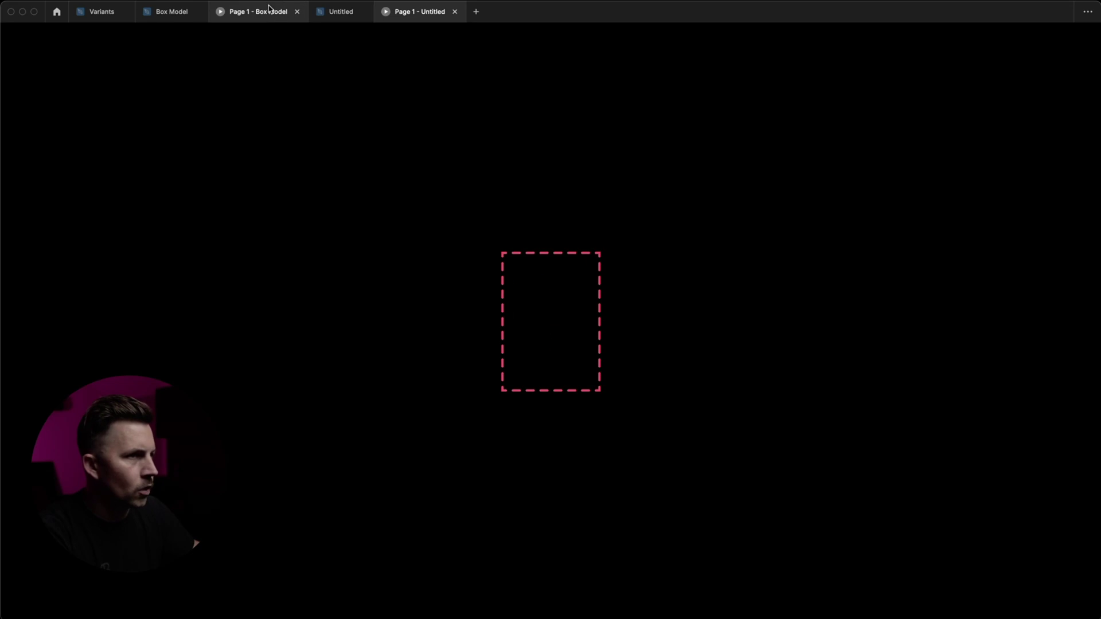
click(267, 16)
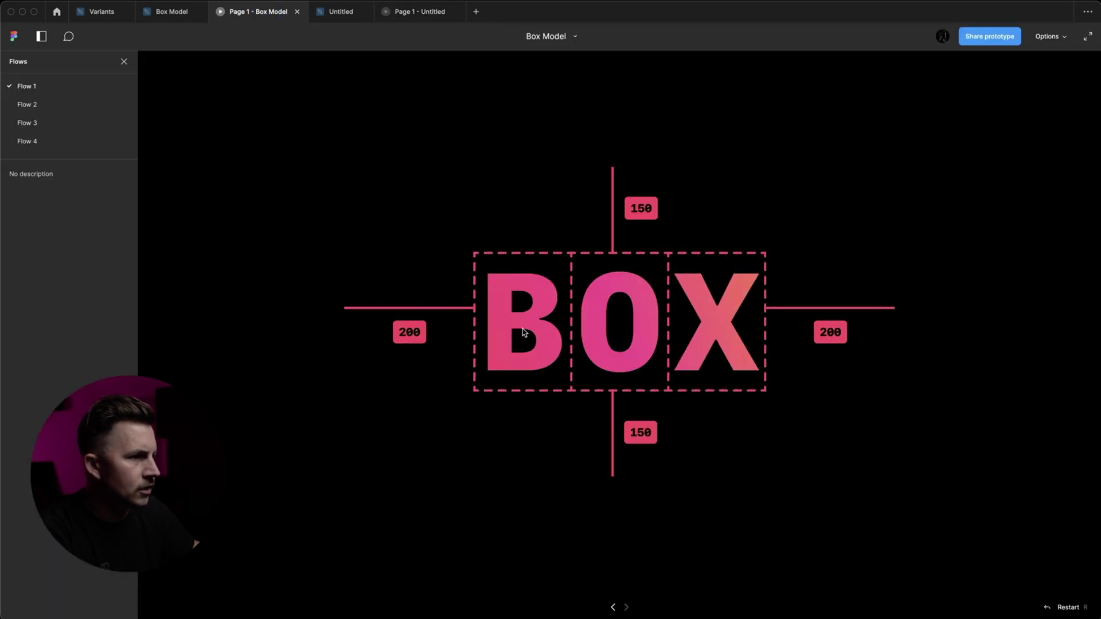
click(421, 15)
click(332, 12)
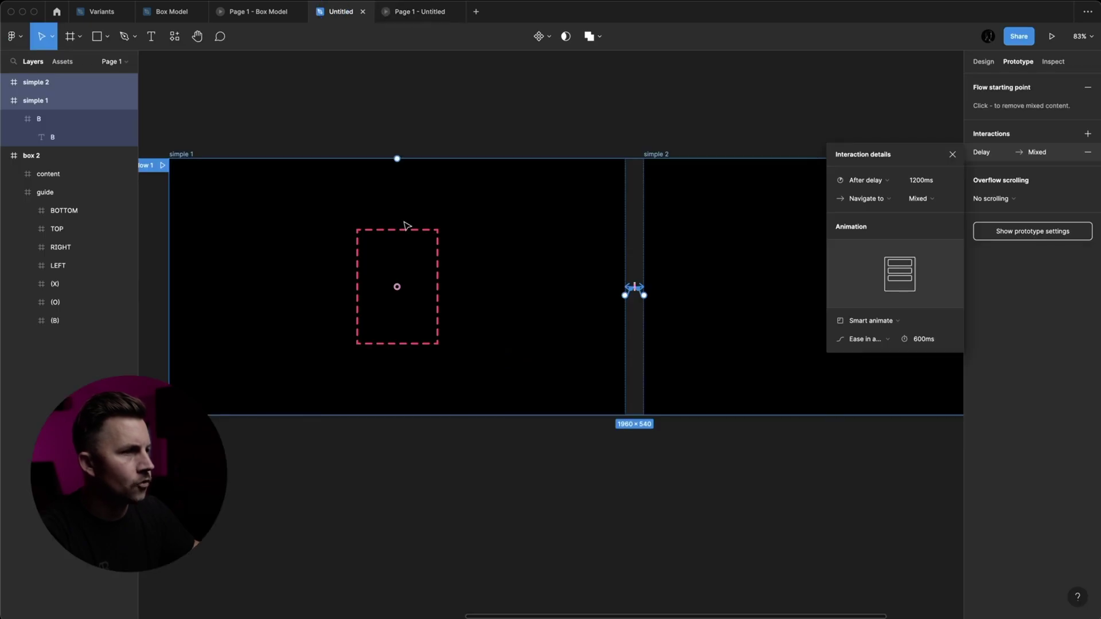
click(953, 155)
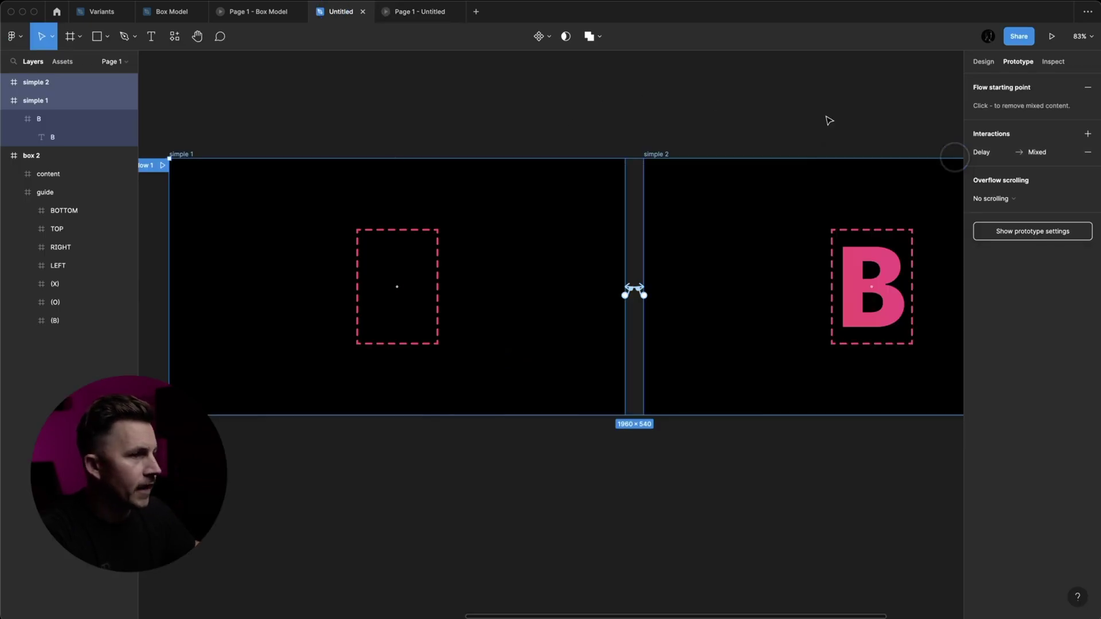
Deselect both frames and collapse the box 2 and simple 1 layers.
click(914, 143)
click(5, 155)
click(5, 100)
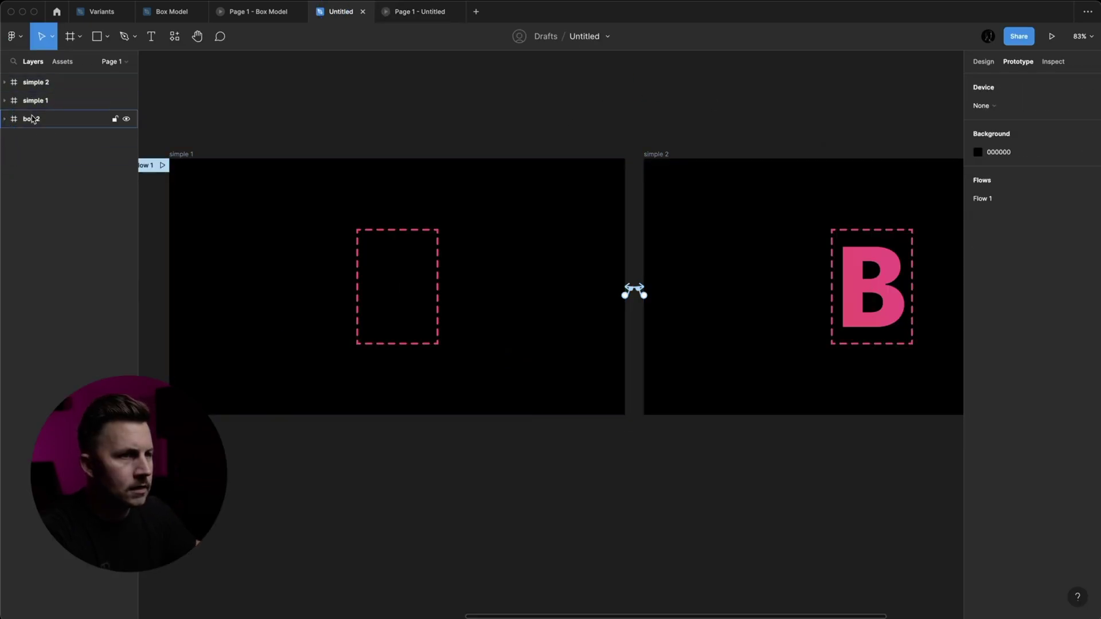
click(409, 262)
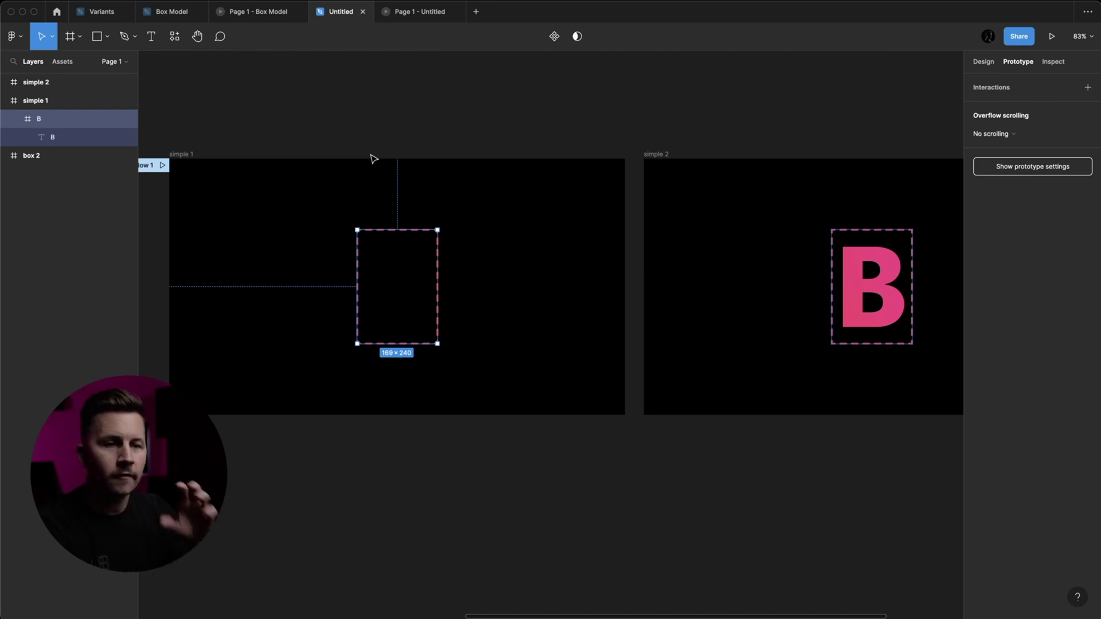
click(329, 107)
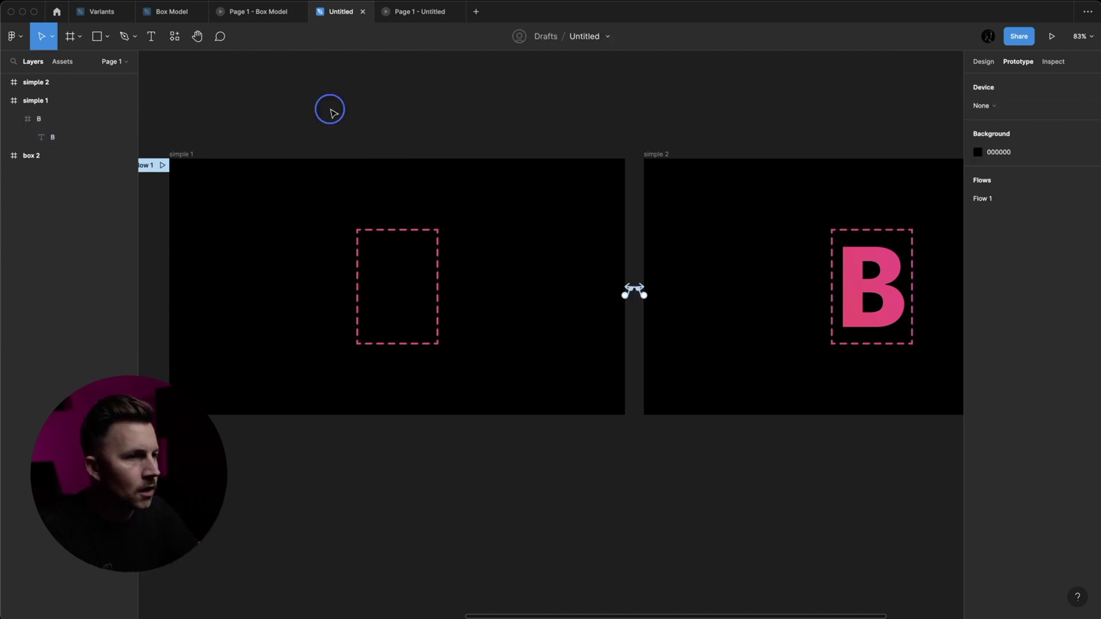
Duplicate the dashed B frame inside simple 2 and rename the lower layer of the pair as guide.
click(181, 158)
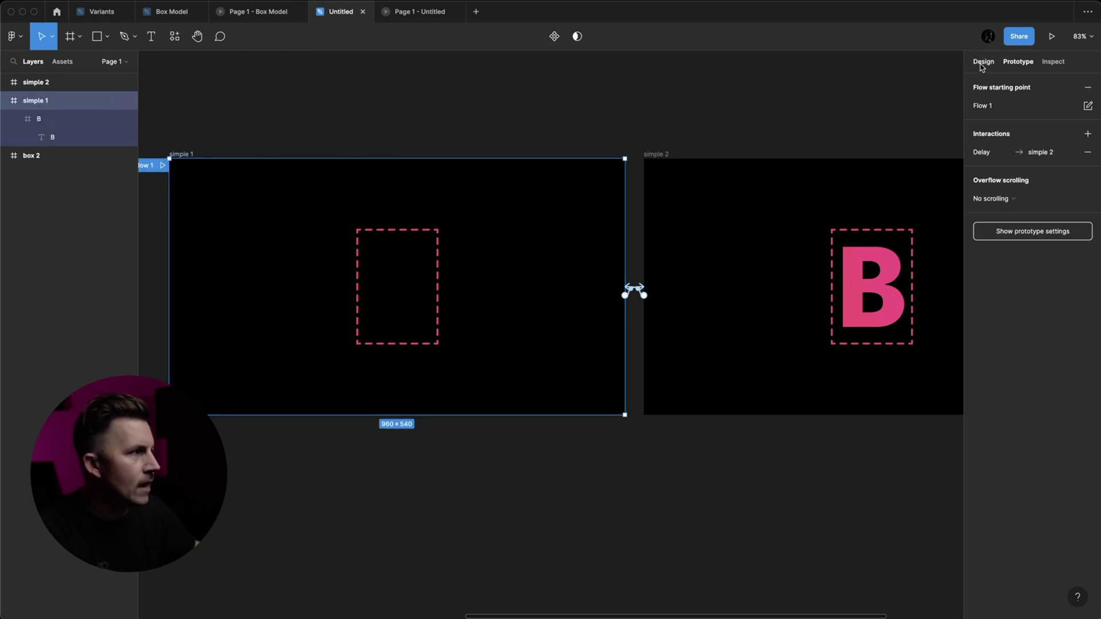
click(981, 63)
scroll(754, 197, right, 4)
scroll(652, 265, up, 5)
click(651, 279)
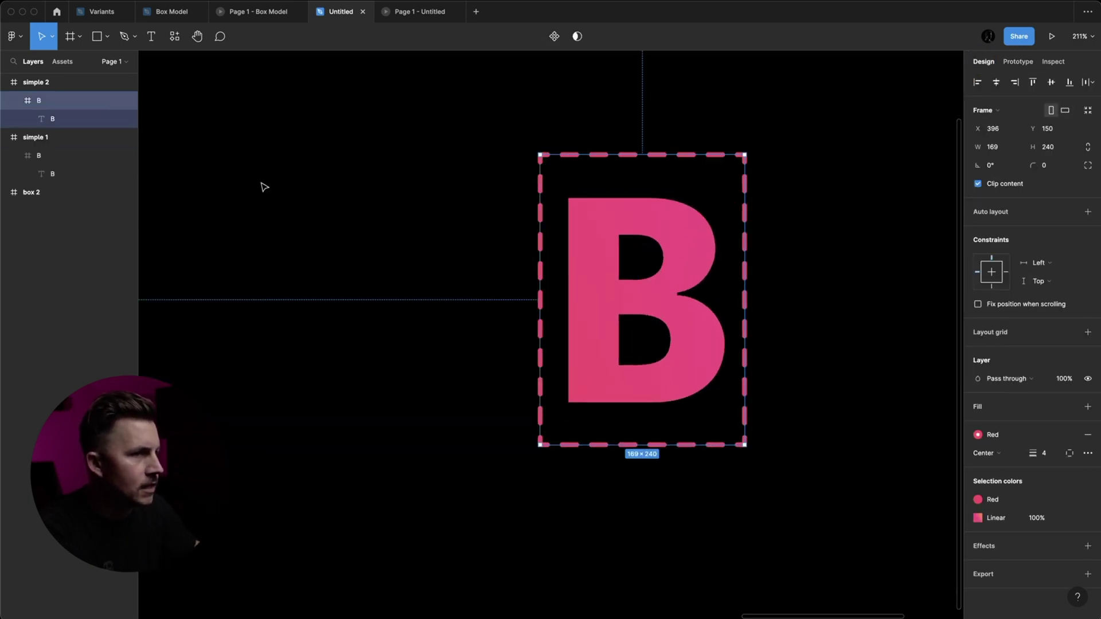
click(14, 101)
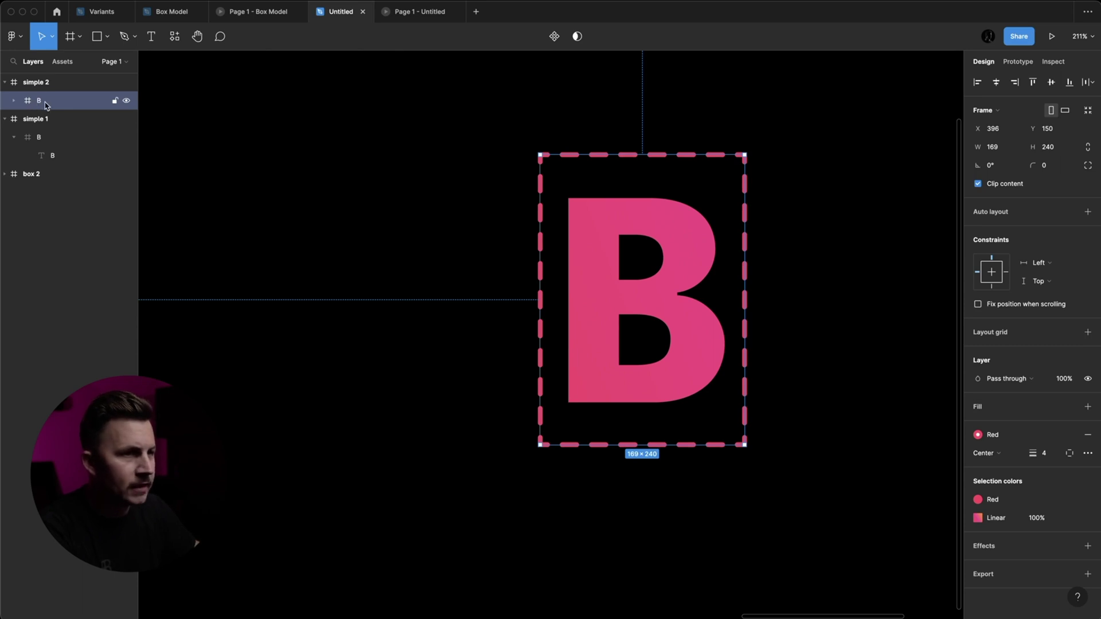
key(super+d)
double_click(98, 118)
text(guide)
key(Return)
Move simple 2's B frame to the right of the guide frame, at about X 618, and delete the letter inside guide.
scroll(514, 219, down, 3)
click(95, 107)
drag(629, 286, 821, 290)
click(62, 112)
double_click(639, 283)
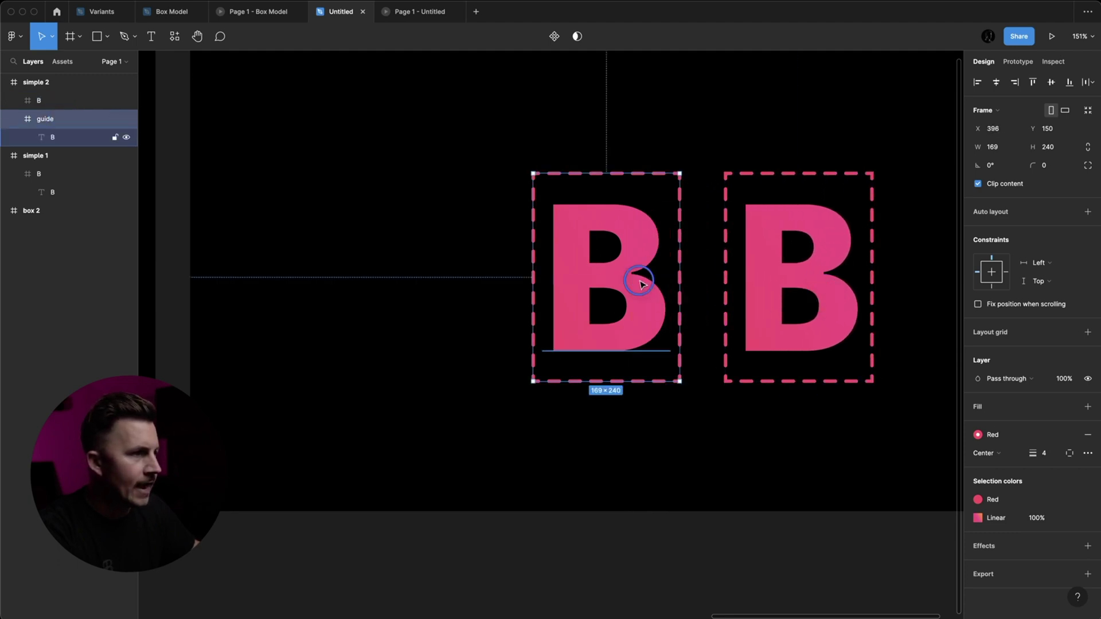
key(Delete)
click(581, 270)
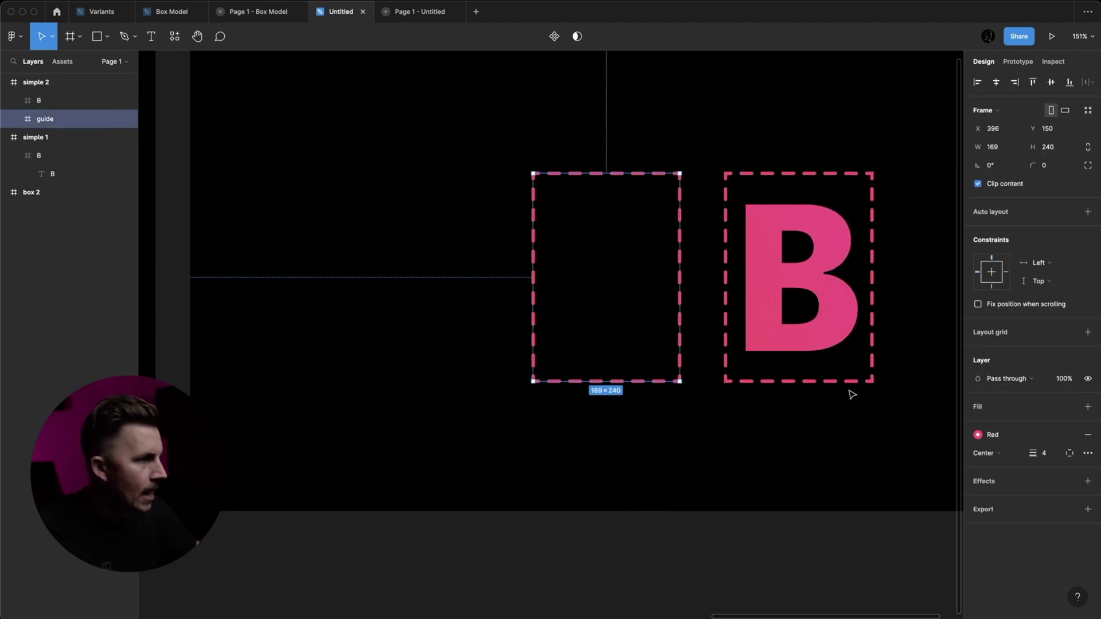
Detach the Red color style from the guide frame's stroke and set the stroke color to 666666.
click(1011, 441)
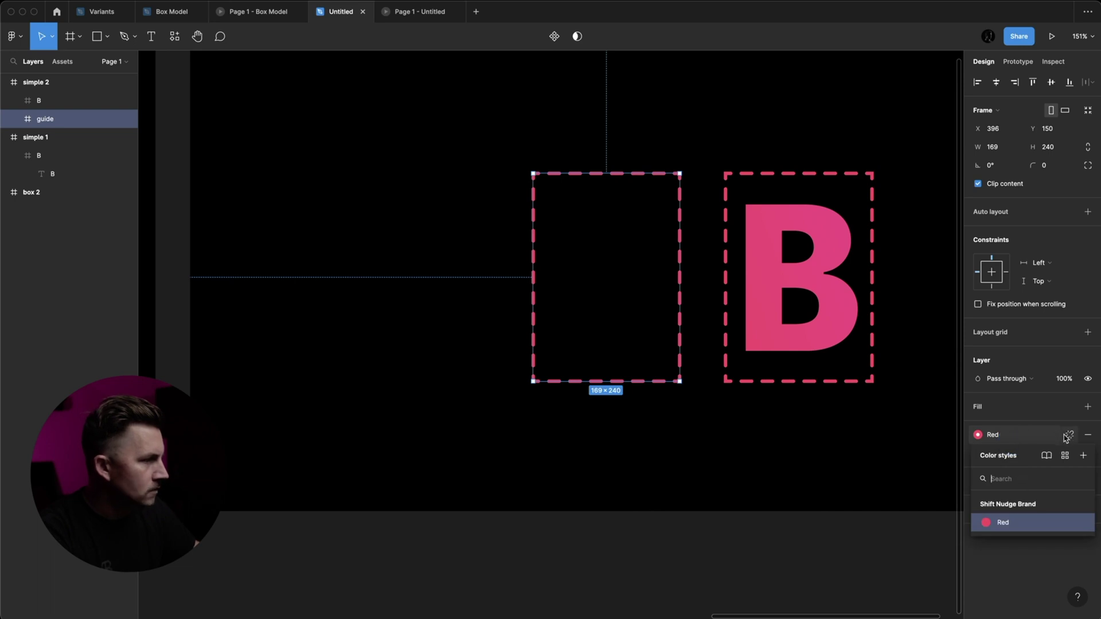
click(1069, 435)
click(997, 456)
text(666666)
key(Return)
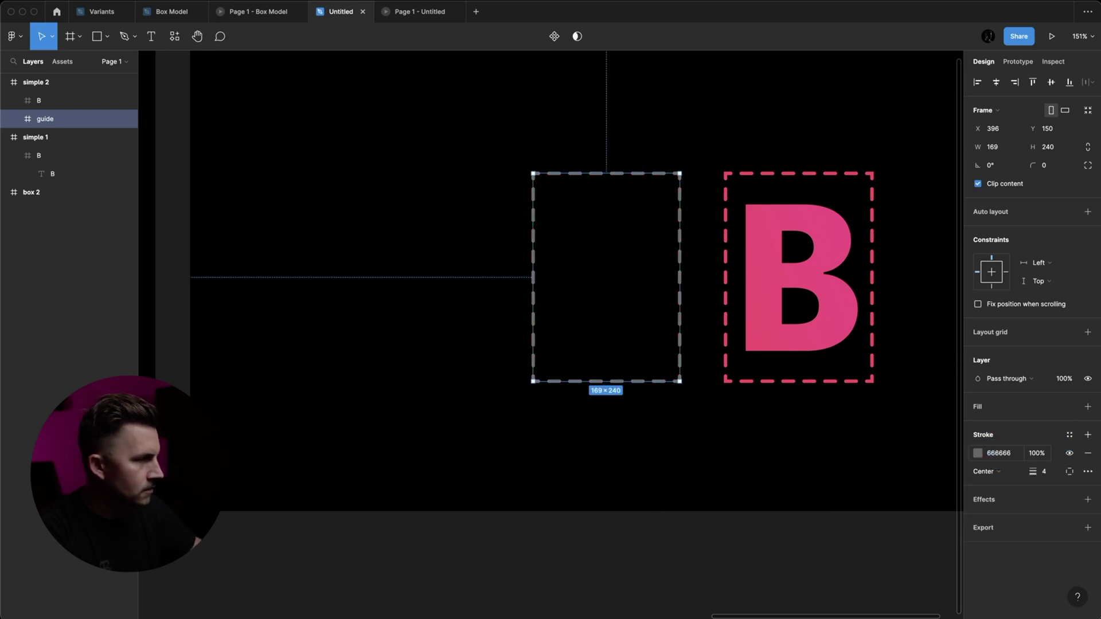
click(676, 448)
scroll(671, 324, down, 2)
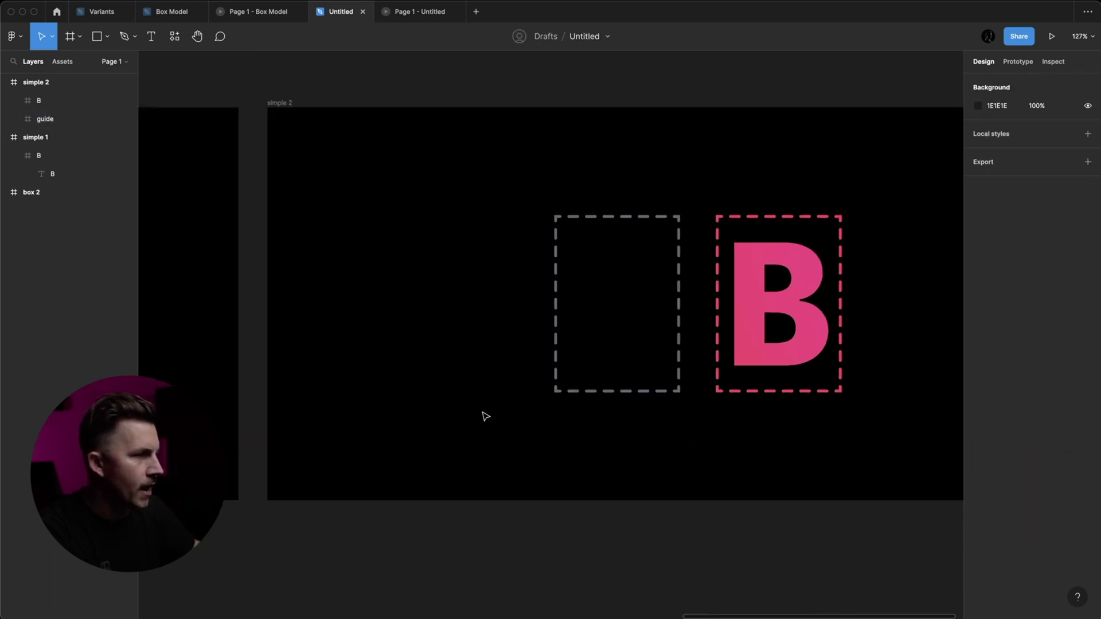
Play the prototype with the B frame beside the guide frame, and return to the design file.
scroll(484, 415, down, 4)
click(673, 379)
scroll(578, 183, left, 5)
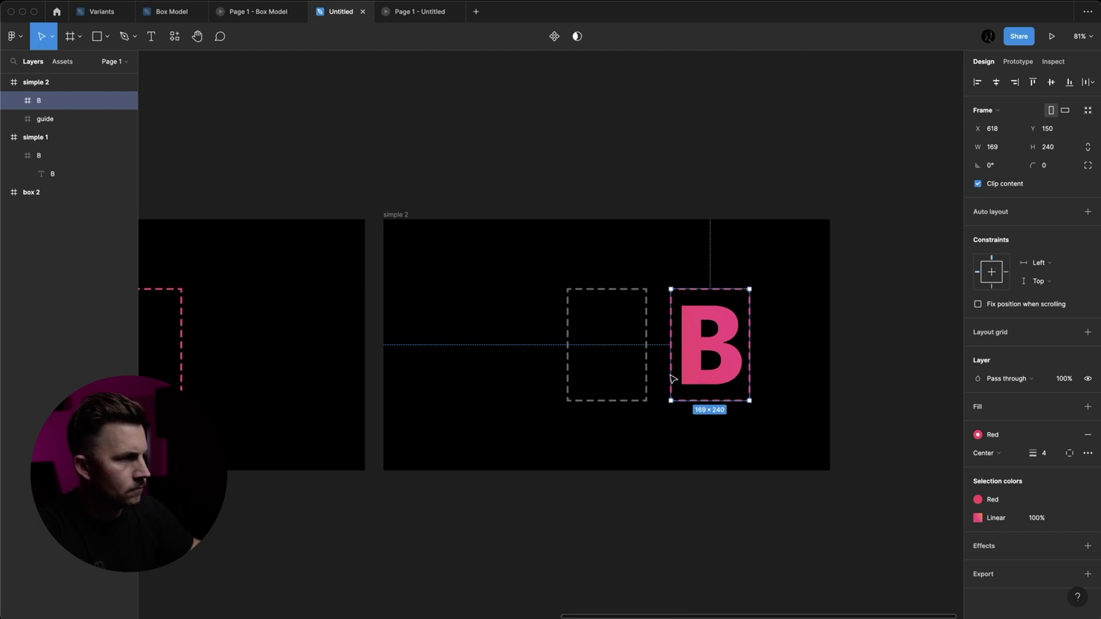
click(578, 184)
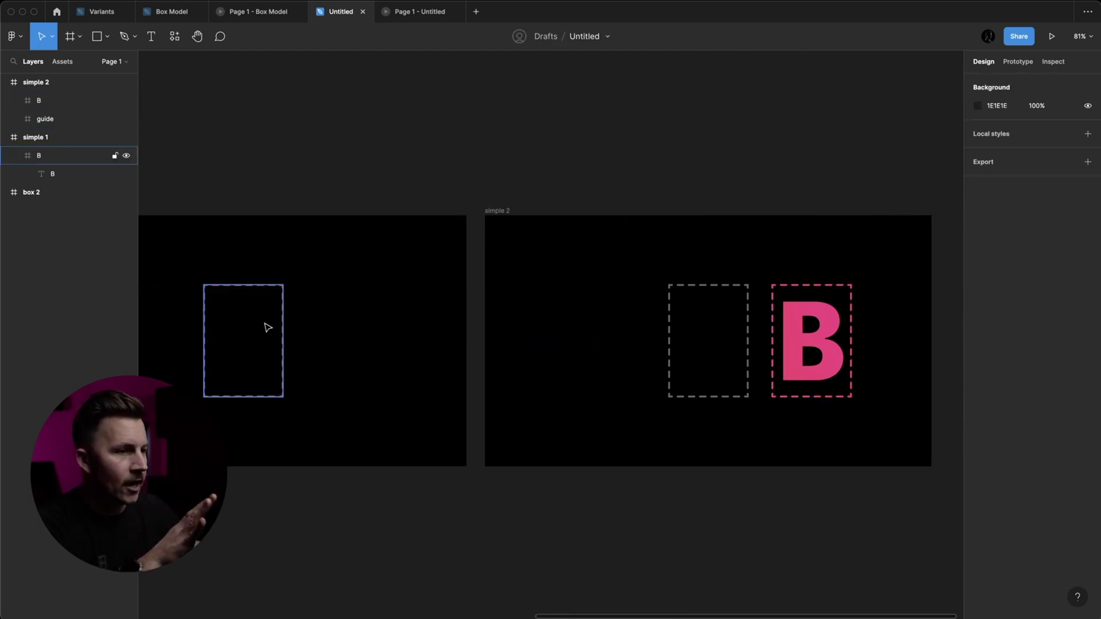
click(425, 12)
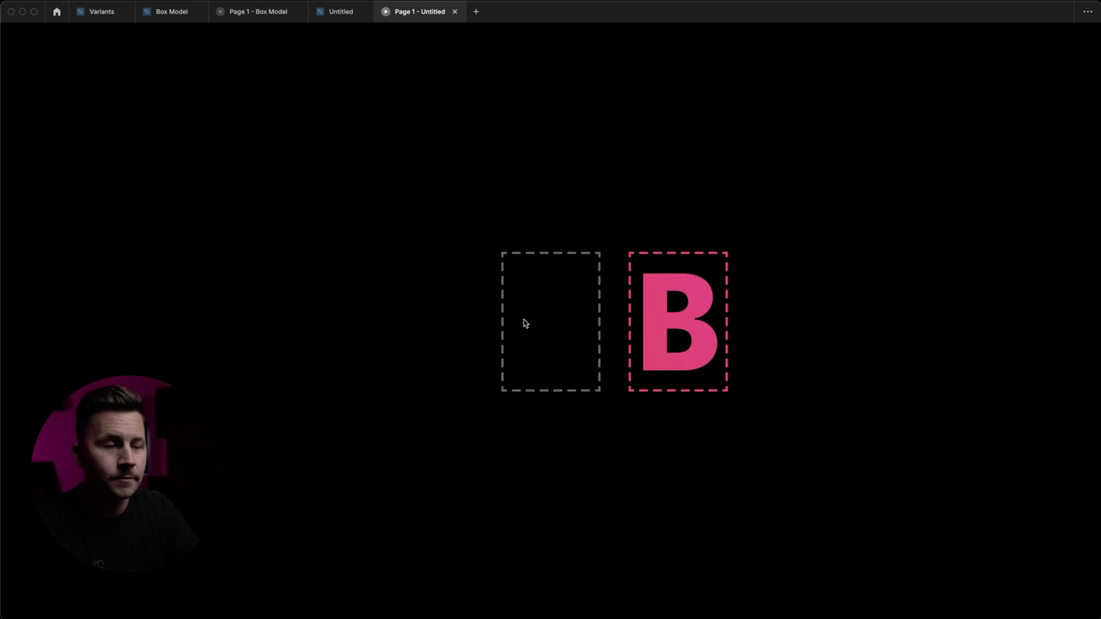
key(ctrl+shift+Tab)
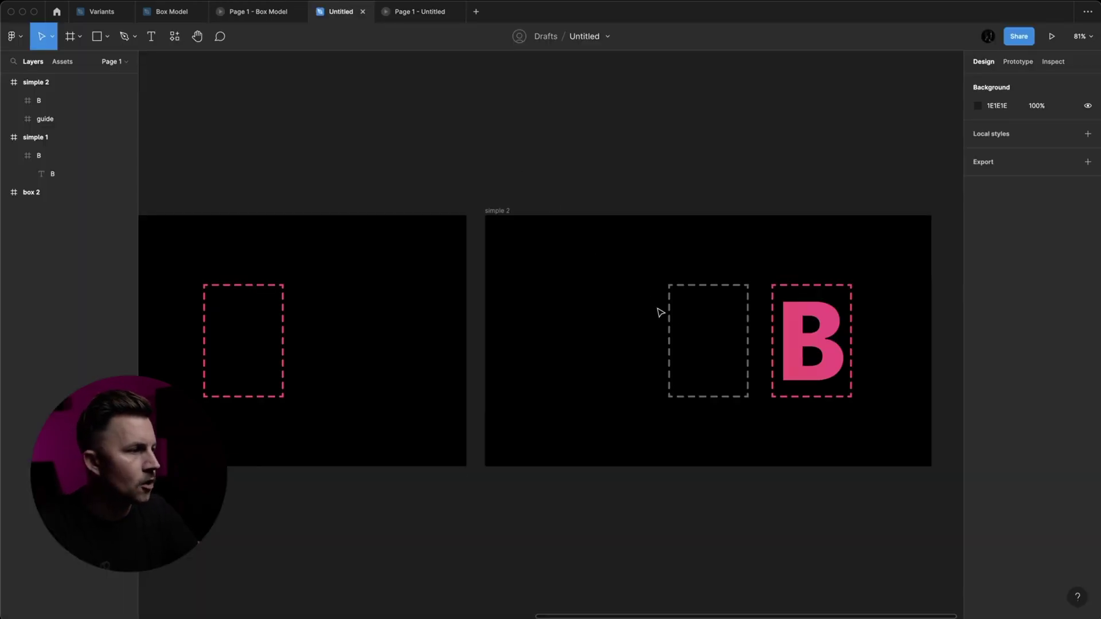
Center the B frame horizontally in simple 2, directly over the guide frame at X 396.
click(809, 348)
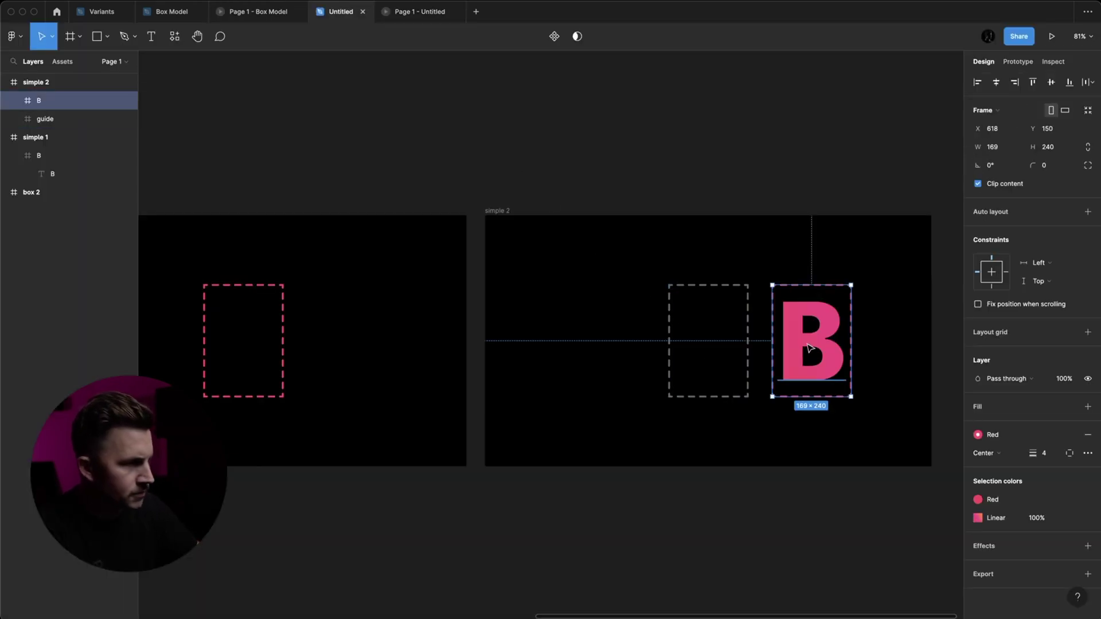
key(alt+h)
scroll(745, 304, up, 5)
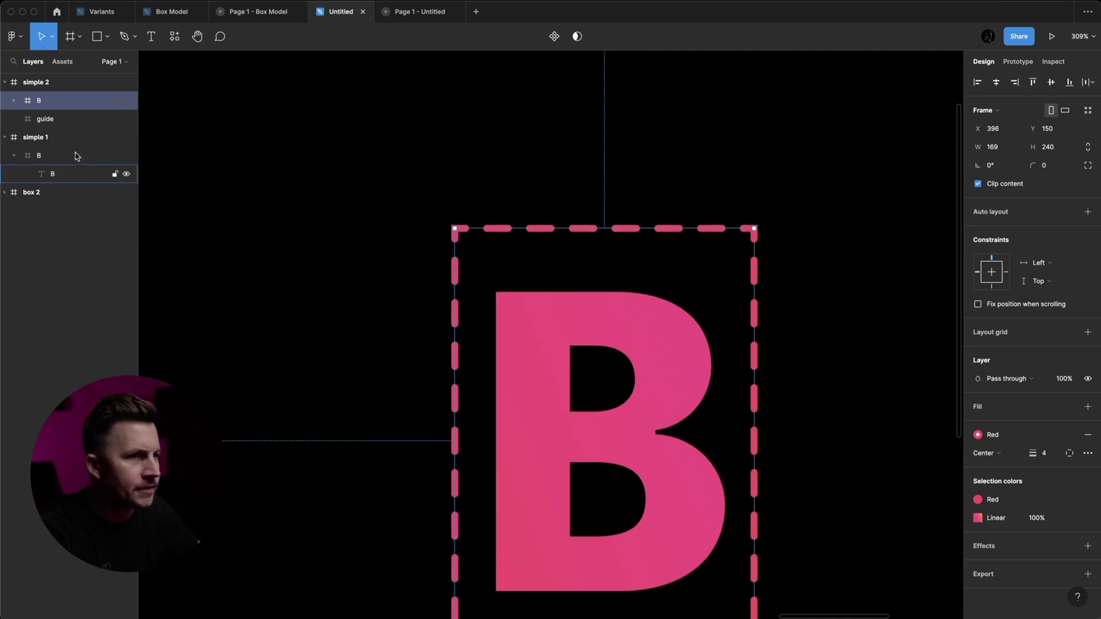
scroll(334, 177, down, 5)
Copy the gray guide frame from simple 2 and paste it into simple 1 at X 396, Y 150.
click(27, 120)
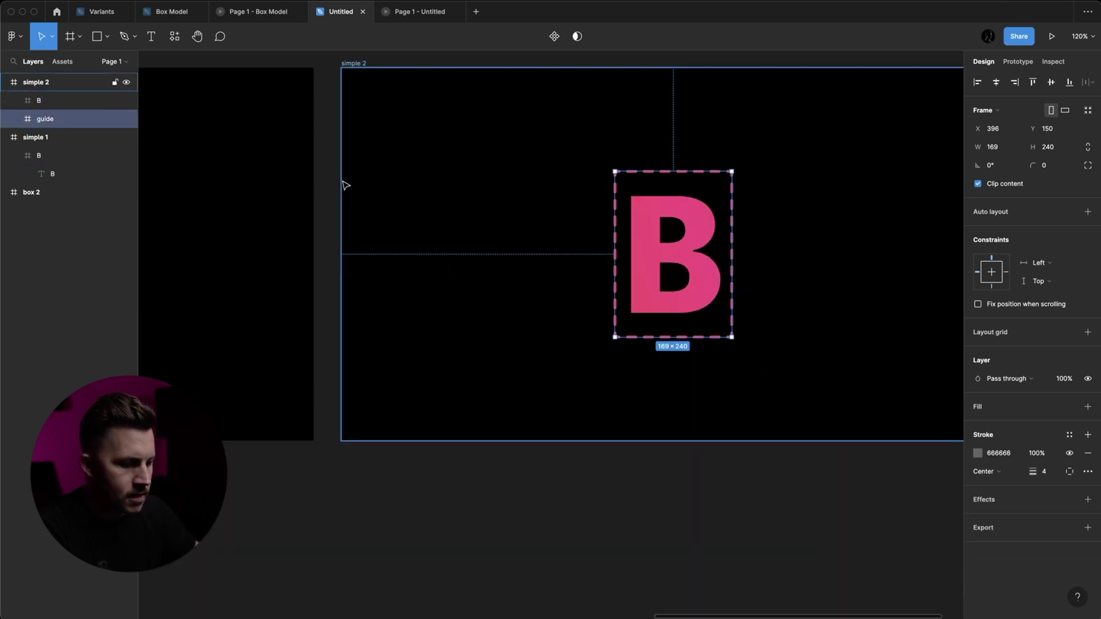
key(super+c)
scroll(258, 132, left, 10)
click(201, 73)
key(super+v)
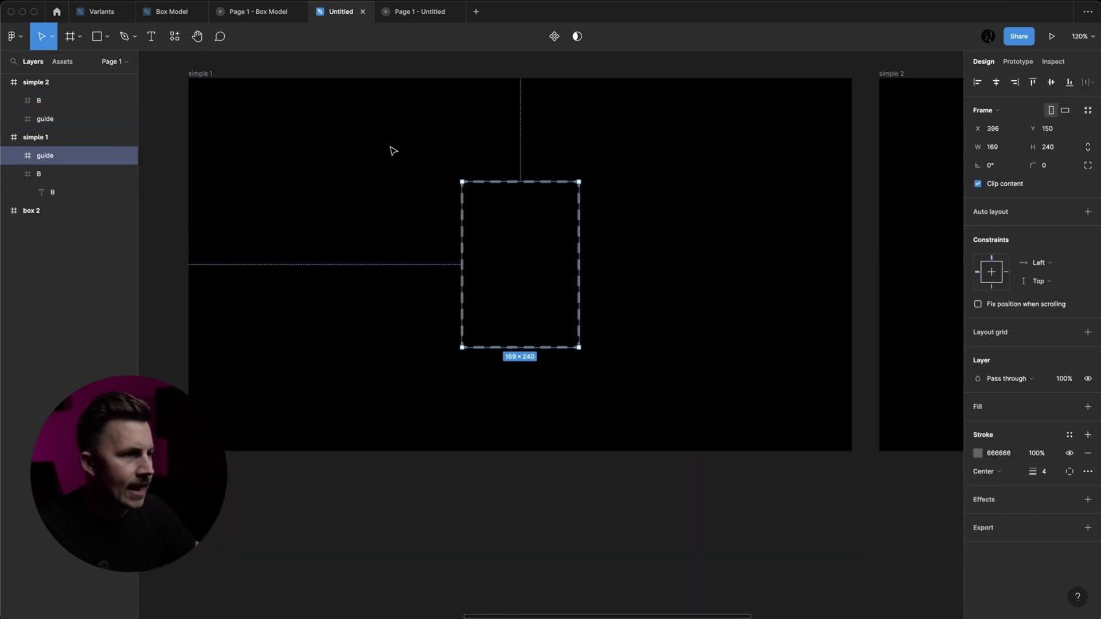
Send the guide frame behind the B frame in simple 1.
key(alt+super+[)
click(486, 167)
scroll(459, 257, right, 3)
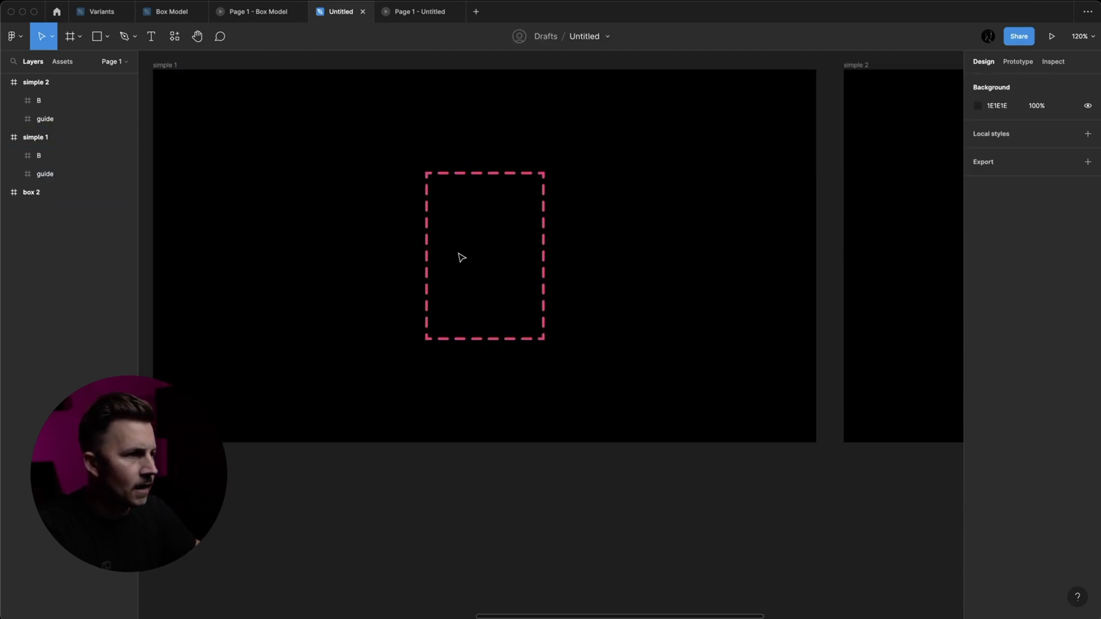
scroll(458, 256, down, 2)
click(414, 244)
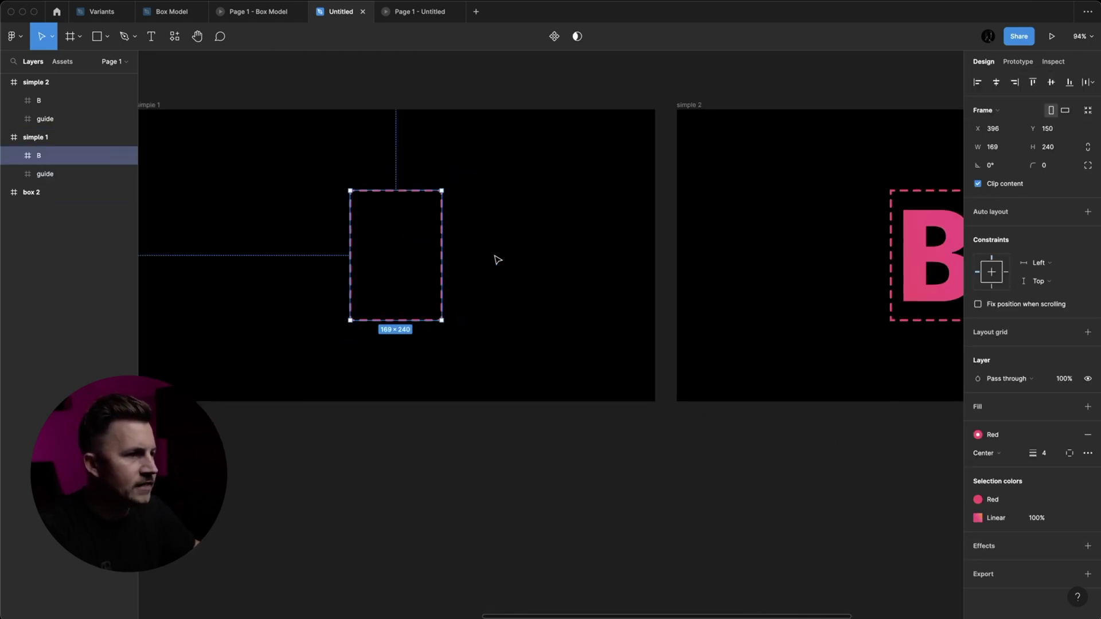
scroll(614, 265, right, 5)
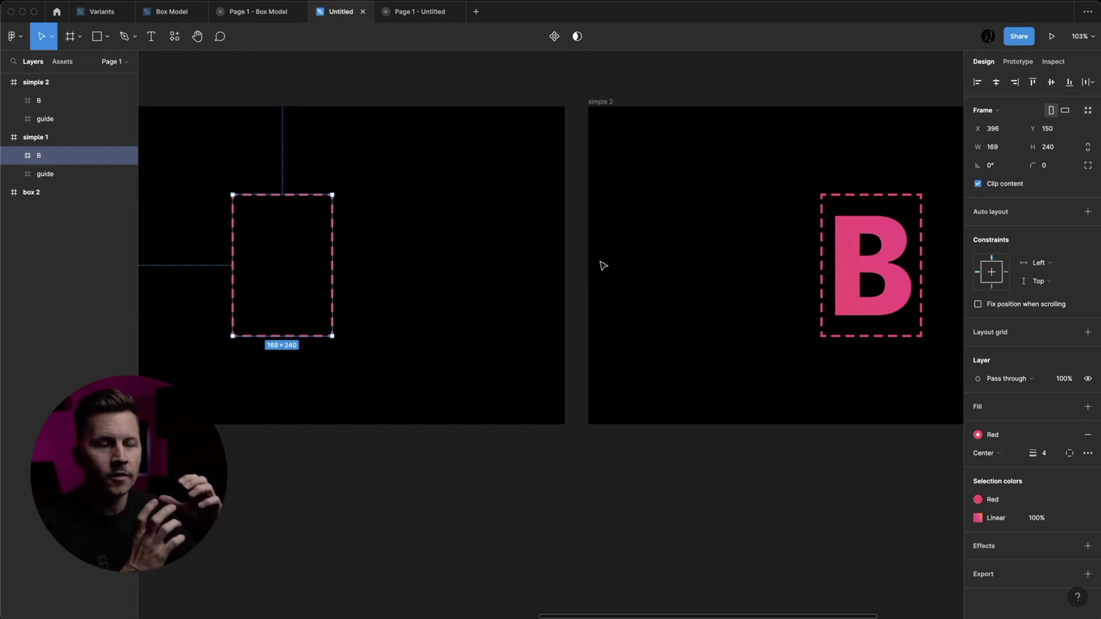
Wrap the B frame in simple 1 in a new frame and turn on Clip content for the wrapper.
key(shift+2)
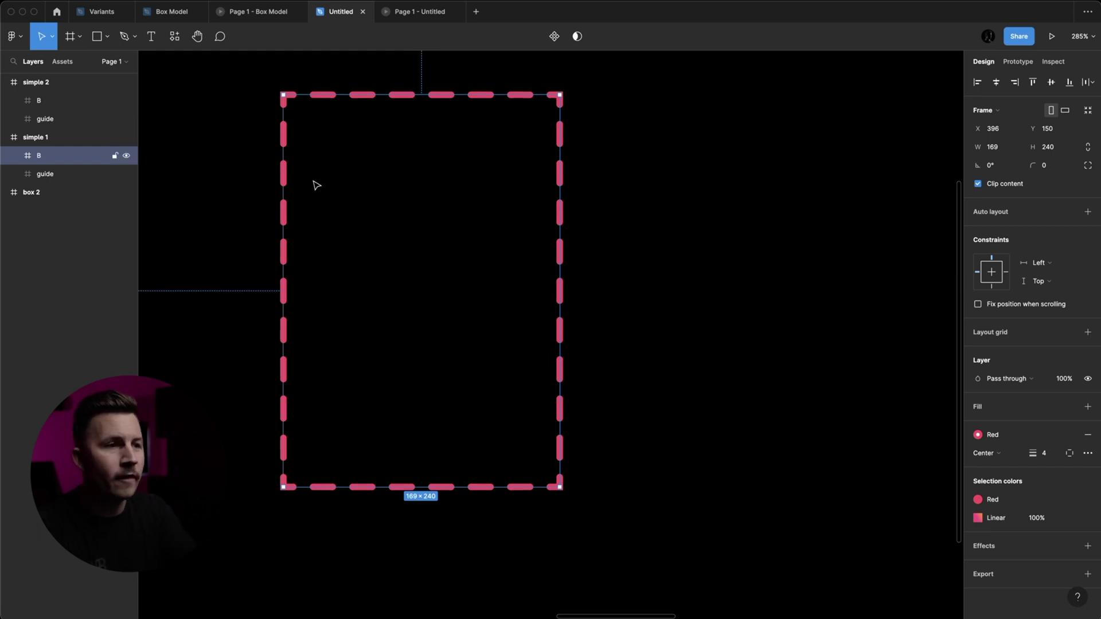
key(super+alt+g)
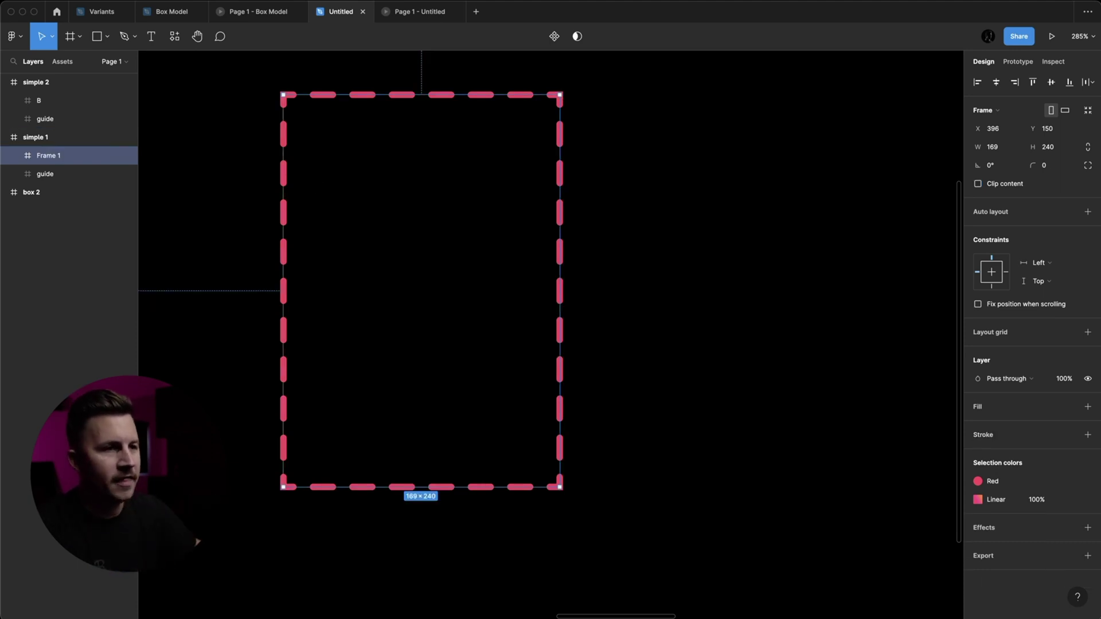
click(14, 155)
click(51, 177)
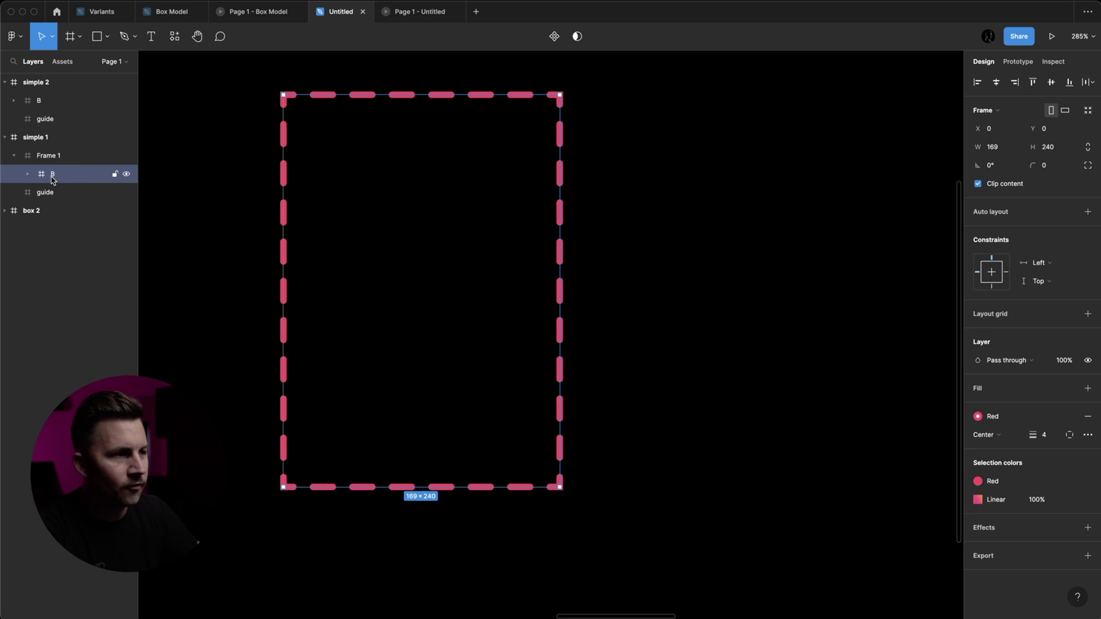
click(53, 157)
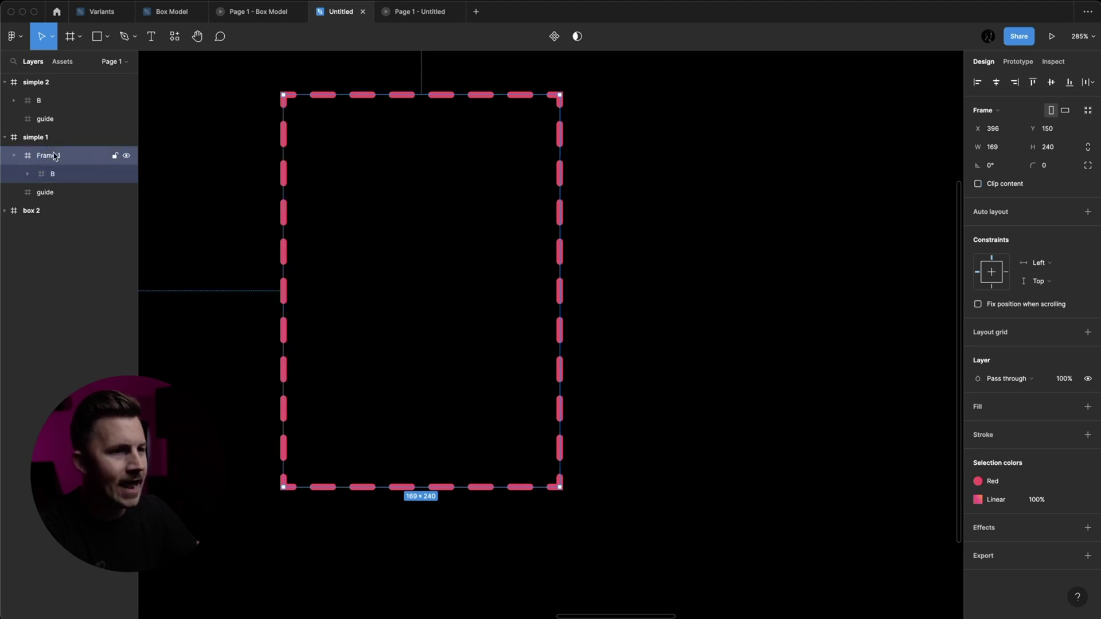
click(976, 184)
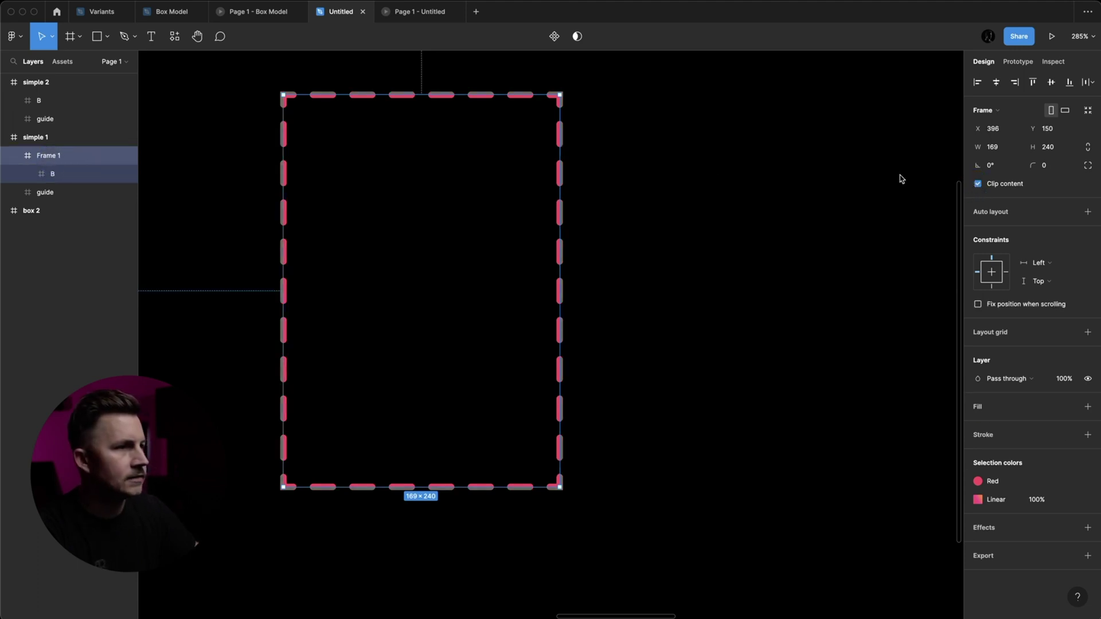
click(248, 123)
scroll(248, 122, up, 8)
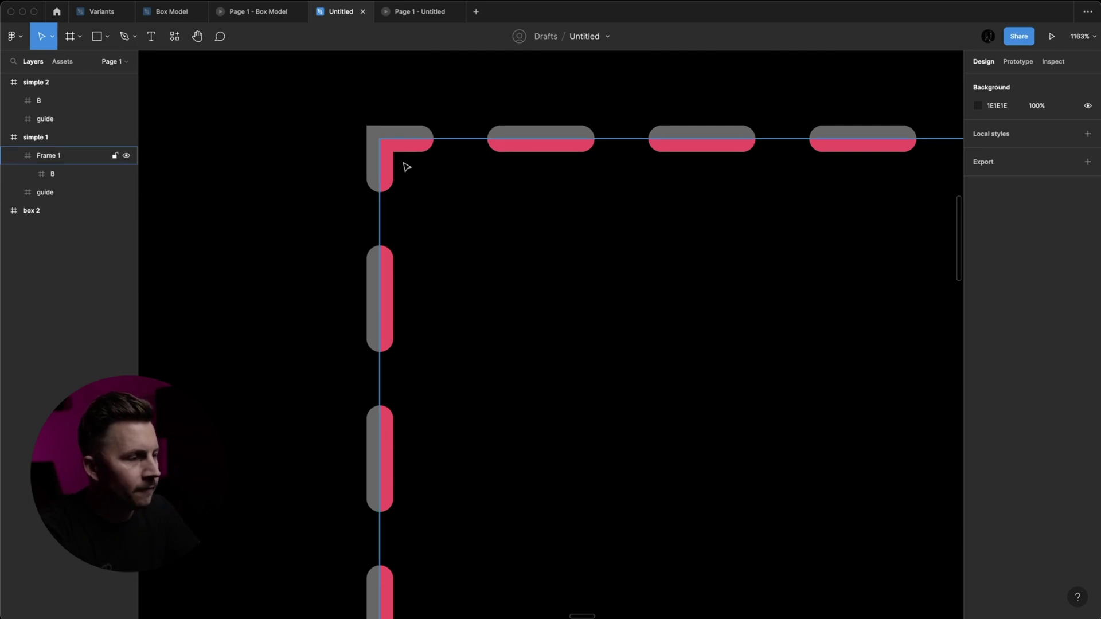
scroll(406, 167, down, 10)
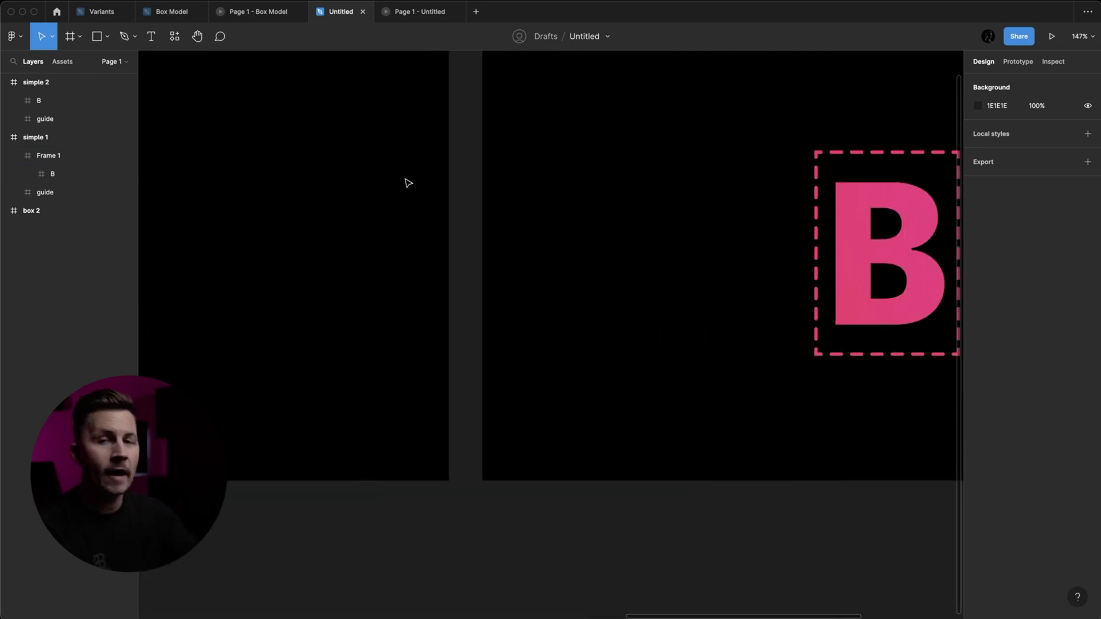
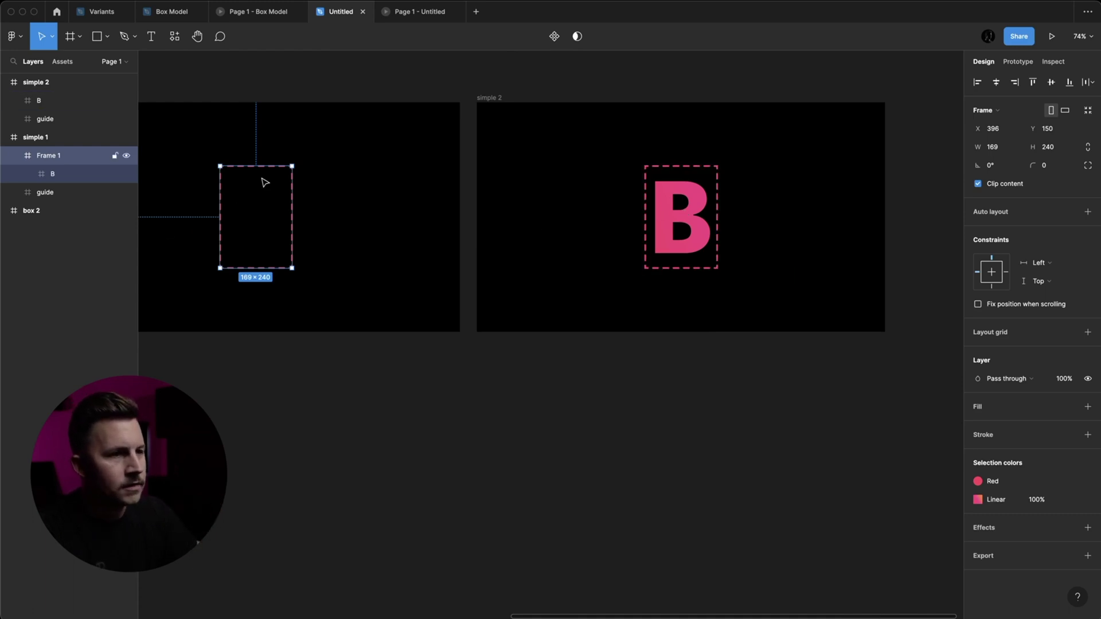
Delete the entire simple 1 frame.
scroll(184, 120, left, 5)
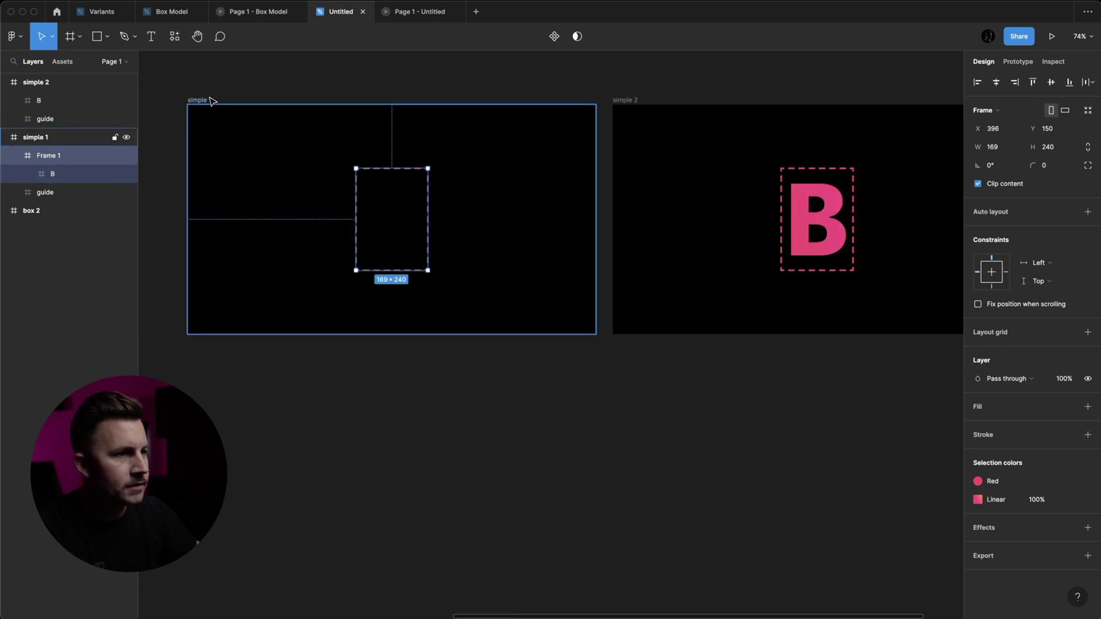
click(210, 101)
key(Delete)
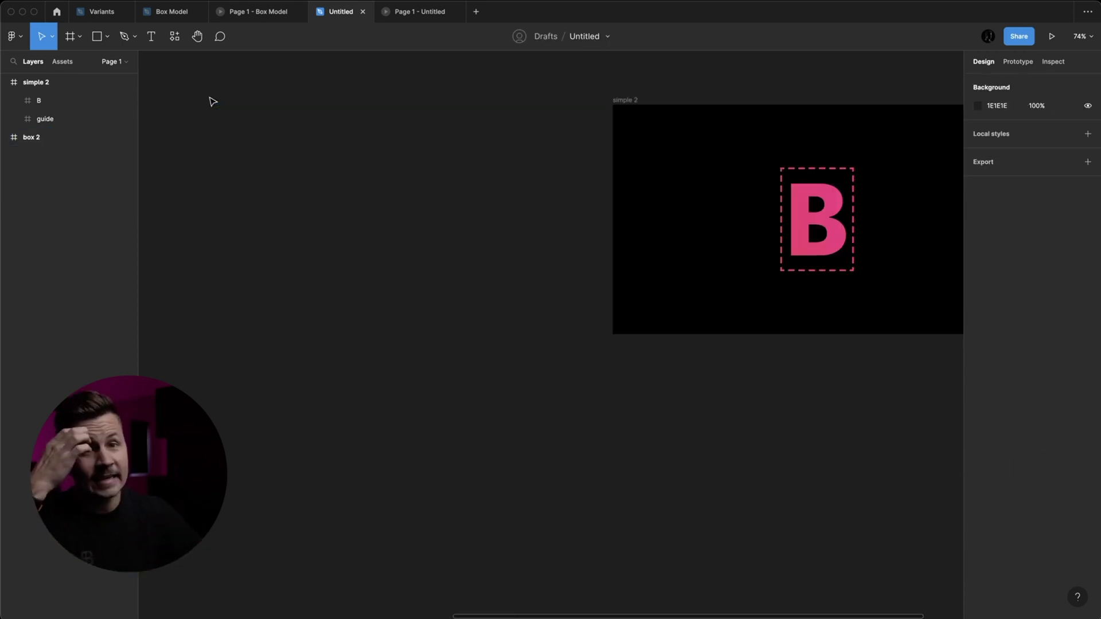
Wrap the B frame in simple 2 in a new frame and rename that wrapper (B).
scroll(508, 149, right, 8)
click(604, 213)
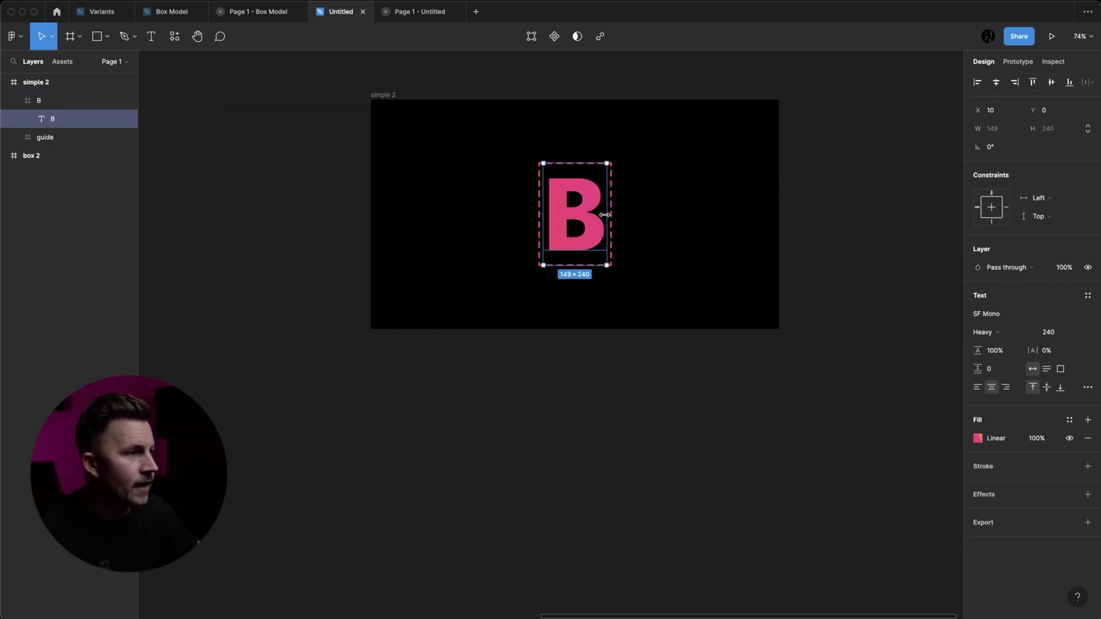
scroll(606, 213, up, 5)
scroll(545, 182, up, 5)
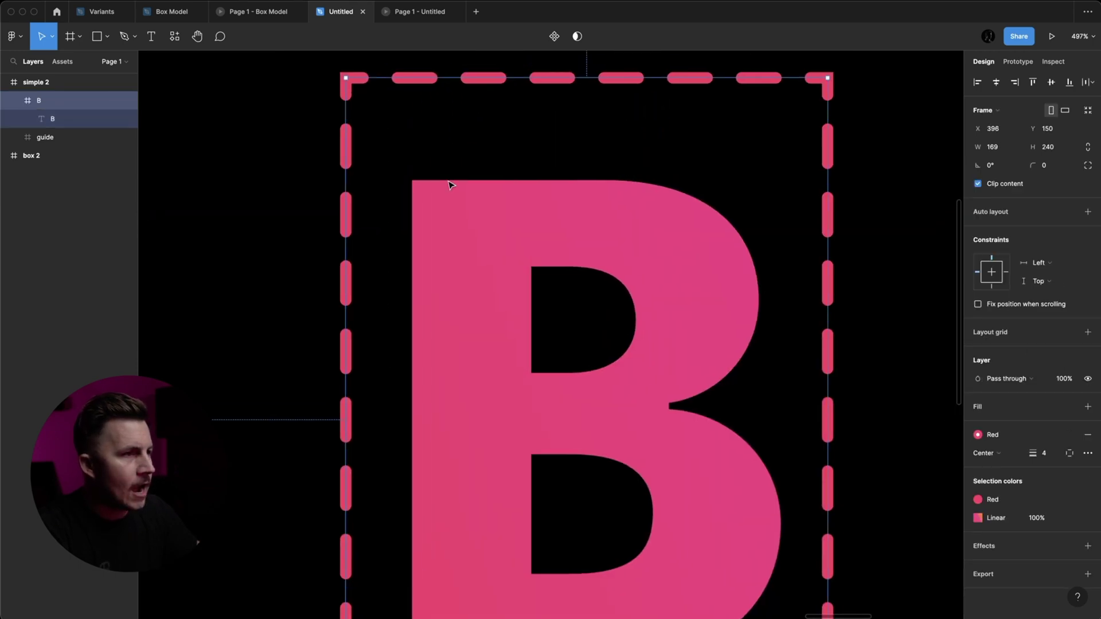
click(13, 102)
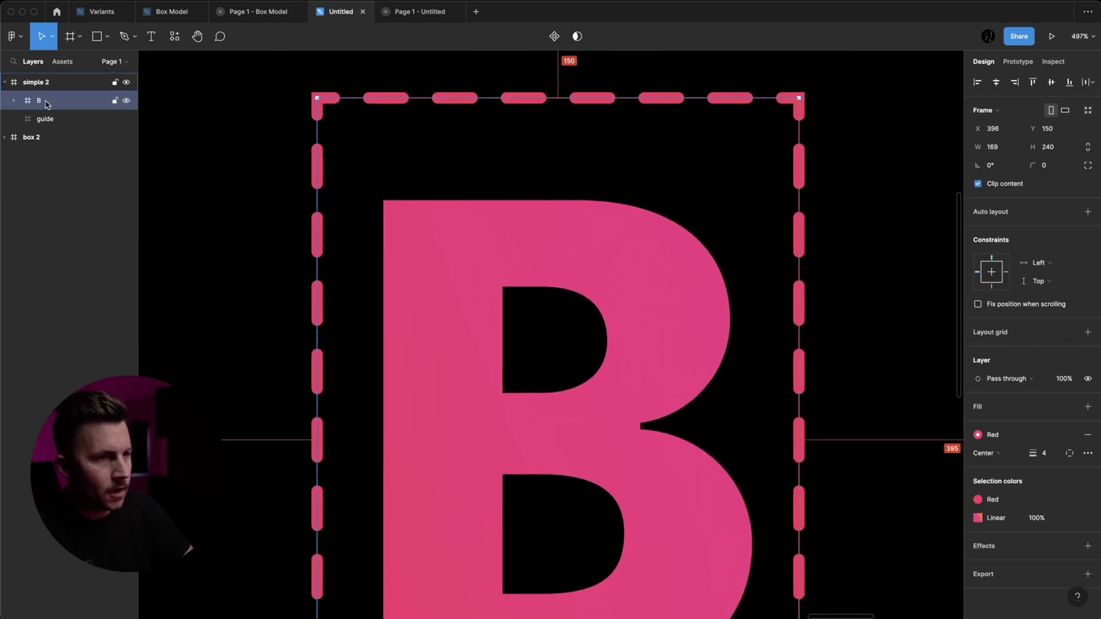
key(super+alt+g)
double_click(47, 102)
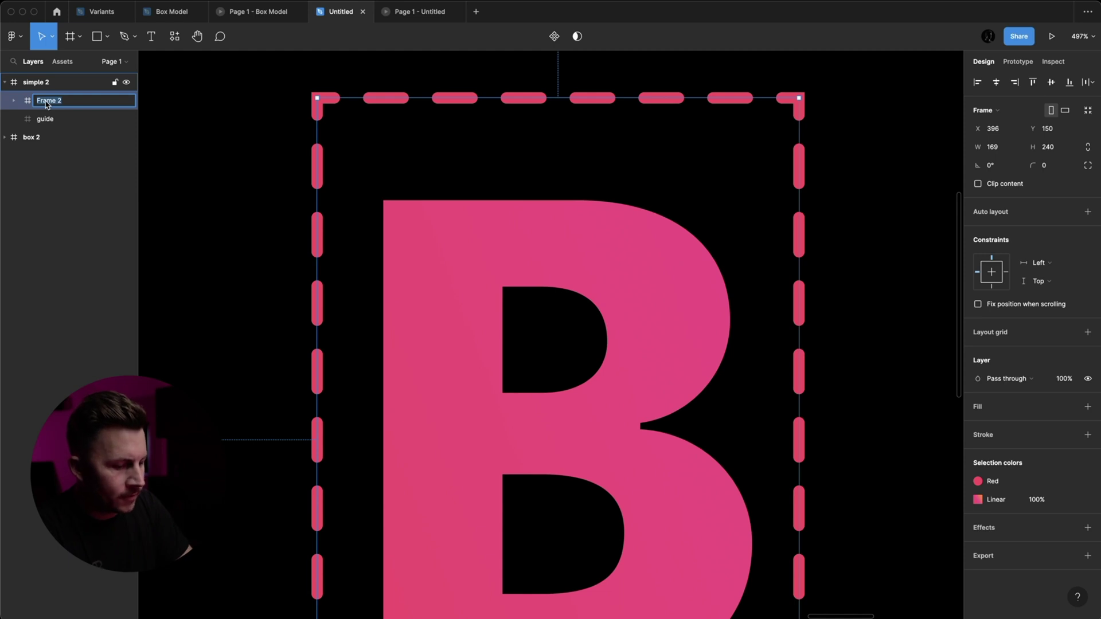
key(Return)
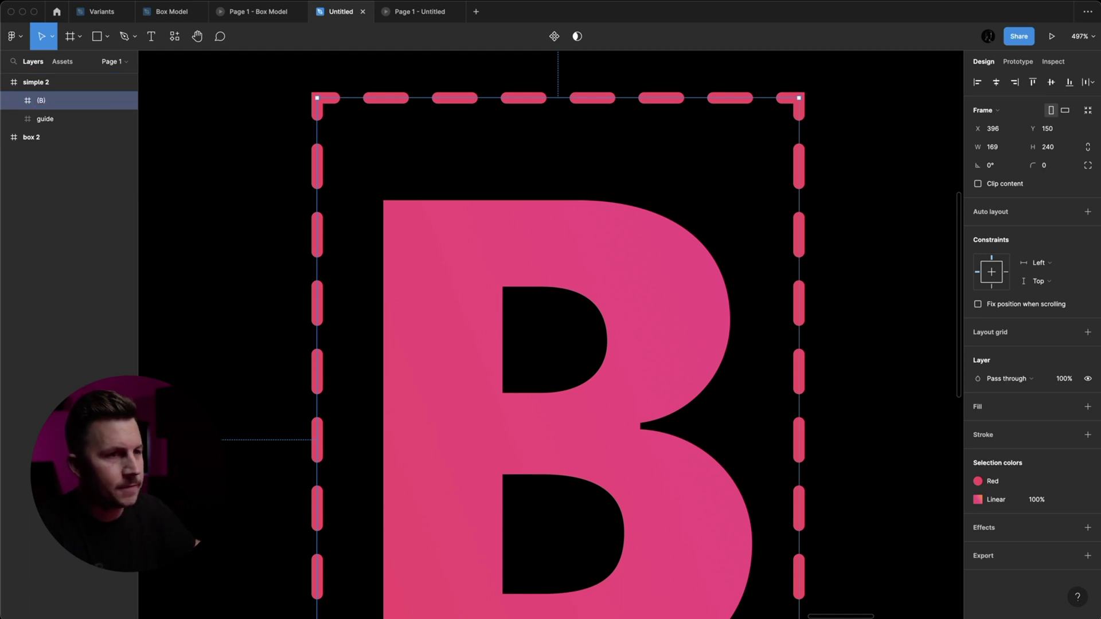
Turn on Clip content for the (B) wrapper frame in simple 2.
click(14, 103)
click(61, 122)
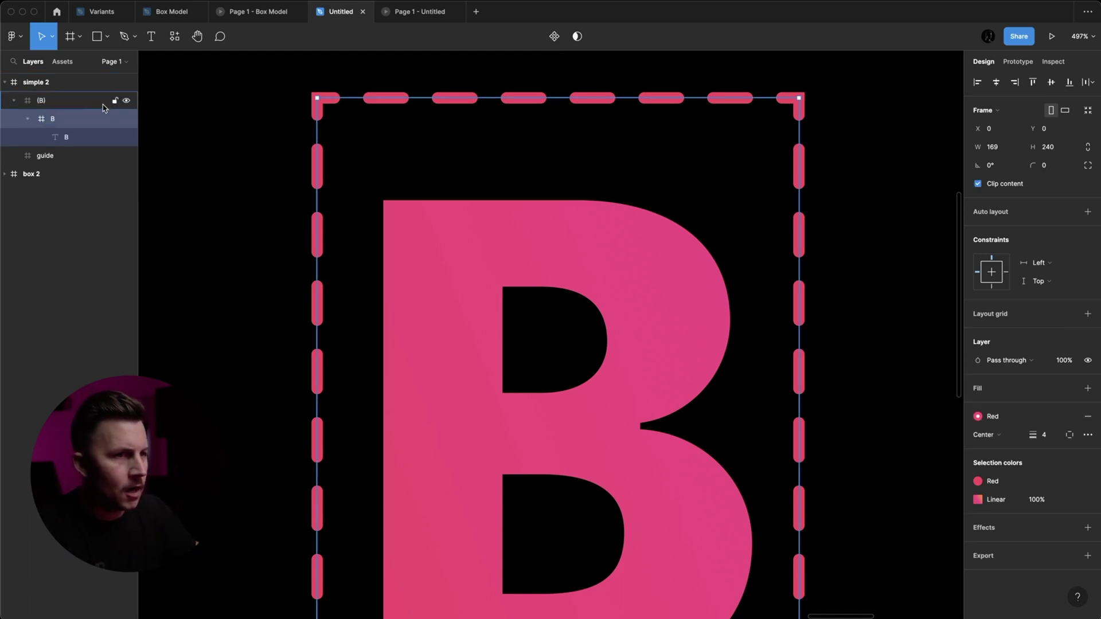
click(101, 105)
click(977, 184)
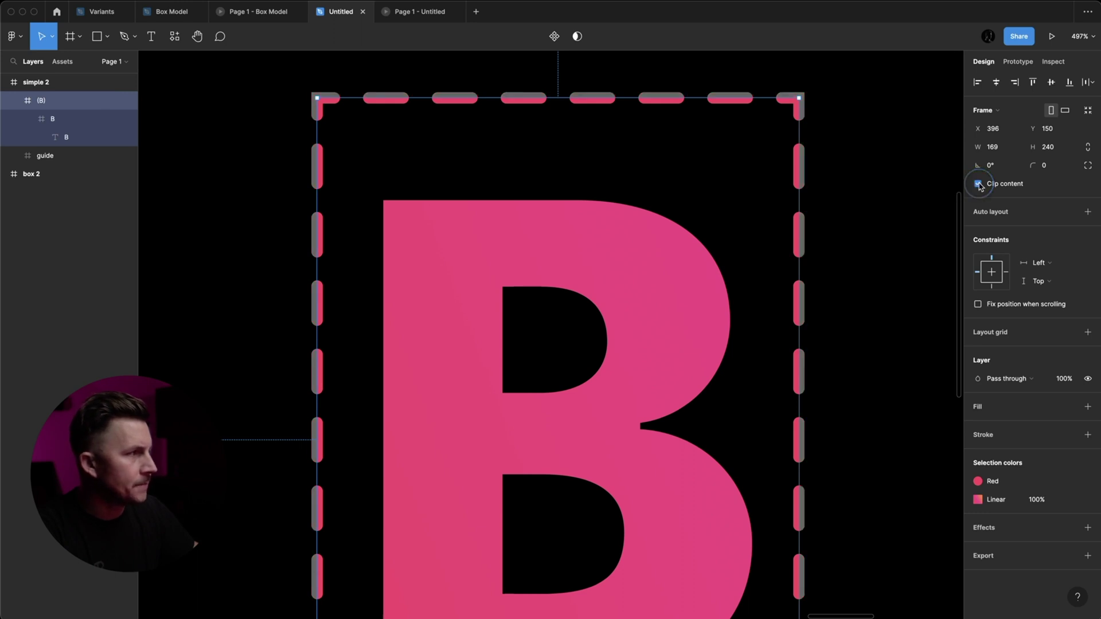
Enlarge the (B) frame around its center to 173 × 244 so it covers the full stroke of the inner frame.
scroll(325, 83, up, 10)
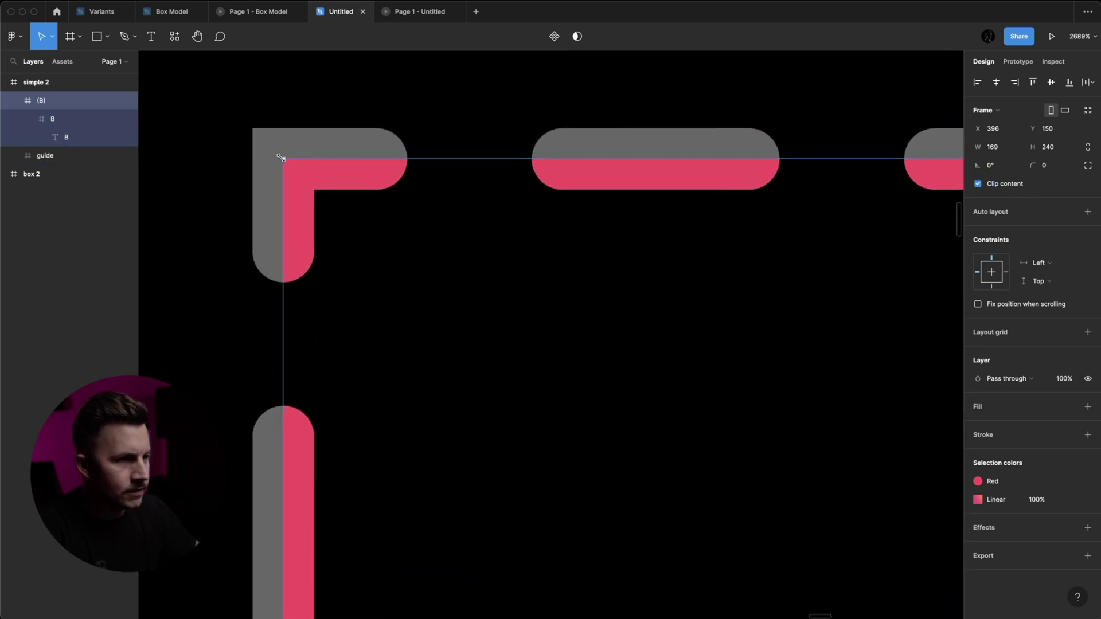
key(alt)
drag(281, 159, 257, 134)
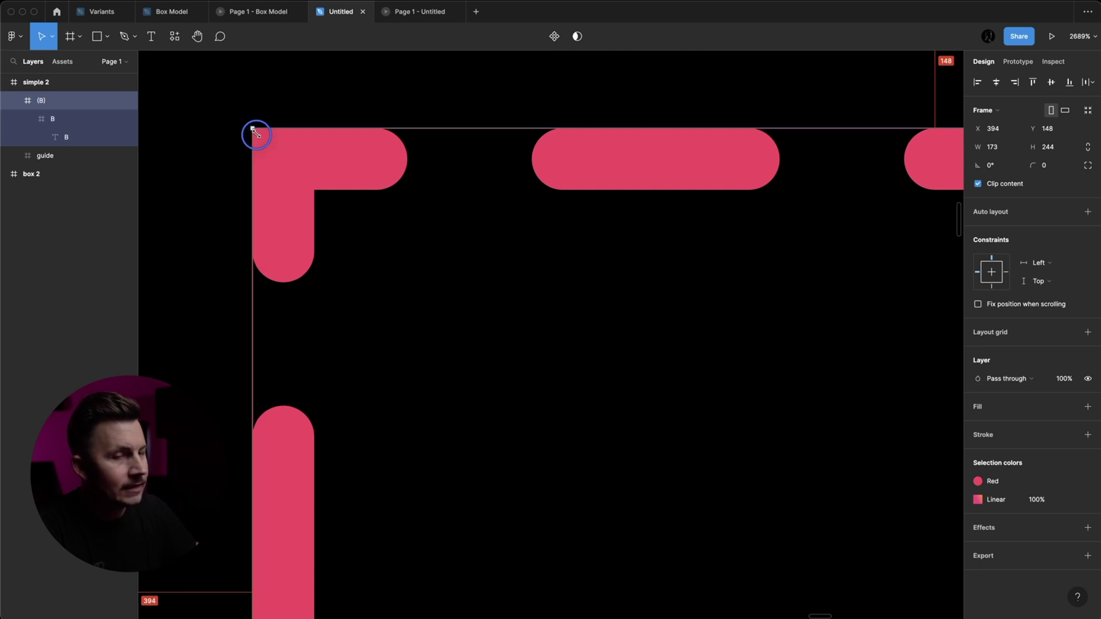
scroll(255, 133, down, 7)
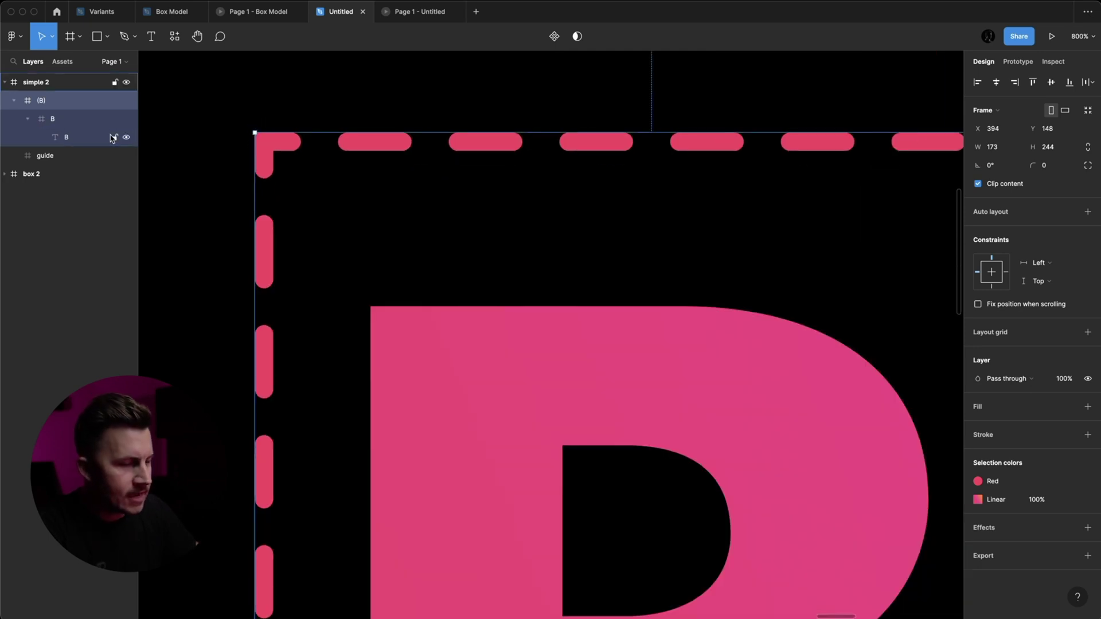
Examine the corner of the inner B frame against the (B) frame in outline view, and return to the normal view.
key(super+y)
scroll(229, 158, up, 8)
click(402, 100)
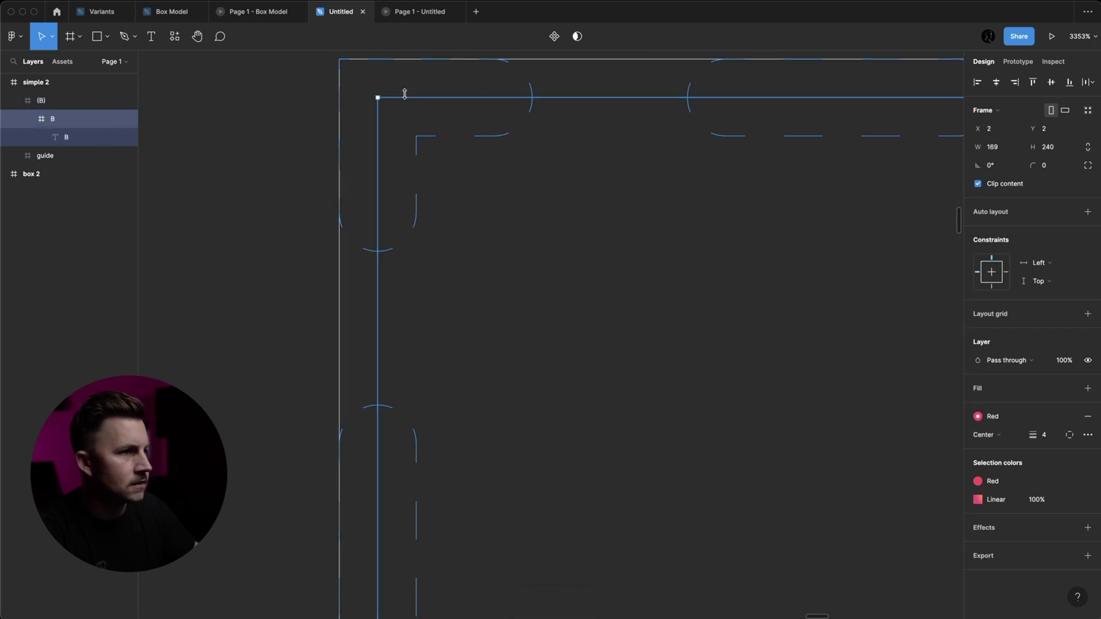
key(super+y)
key(super+y)
key(super+y)
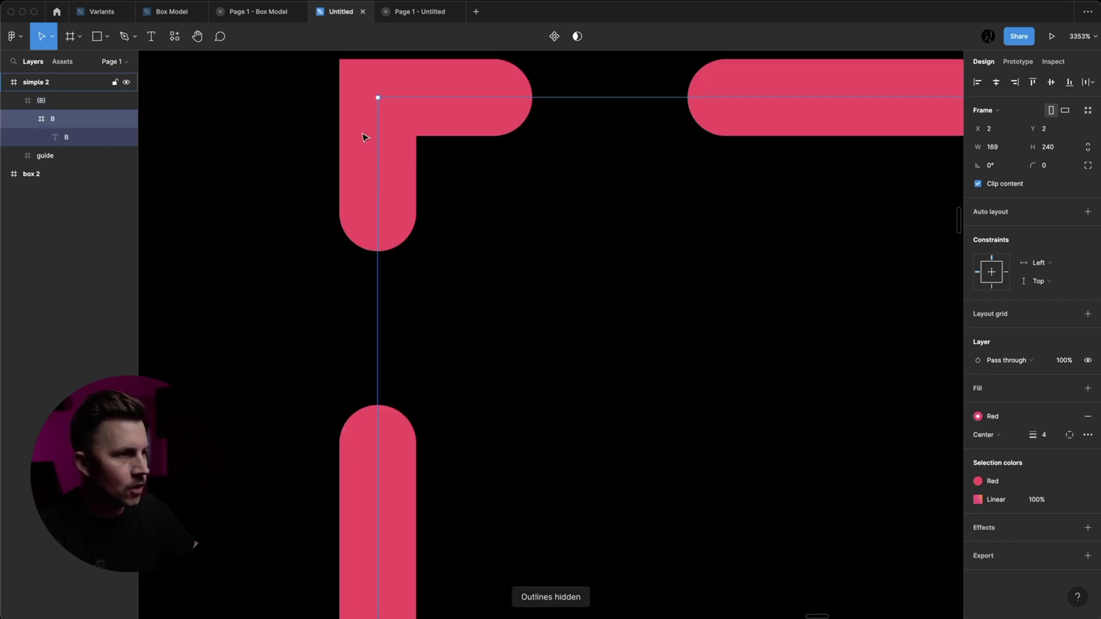
scroll(341, 88, down, 5)
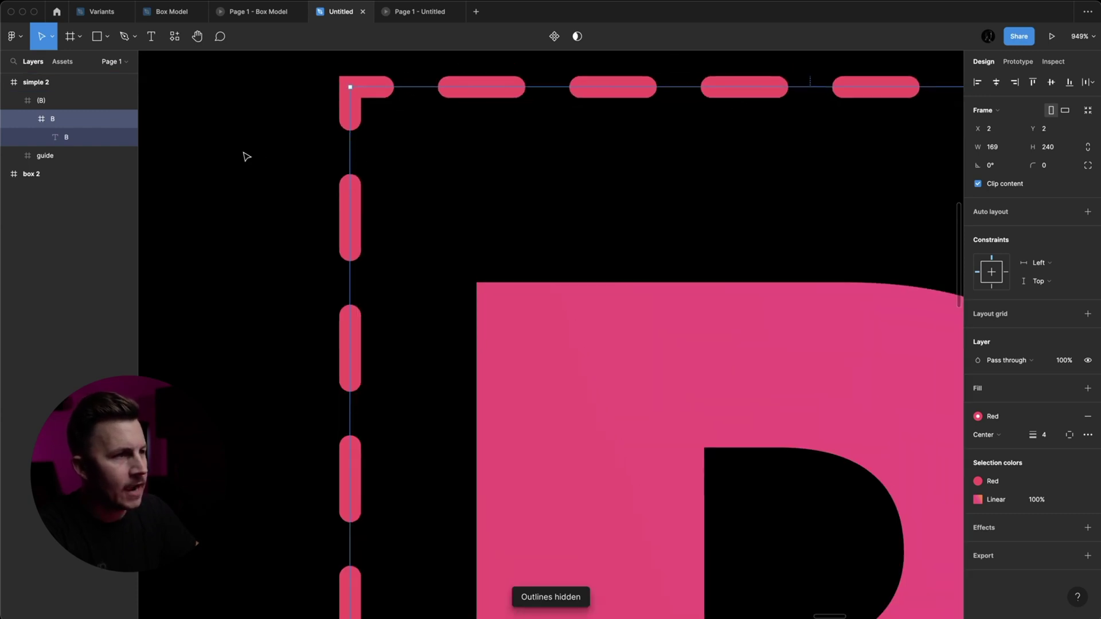
Try narrowing the (B) frame from its right edge to about 88 px wide to mask part of the B.
click(27, 119)
click(110, 107)
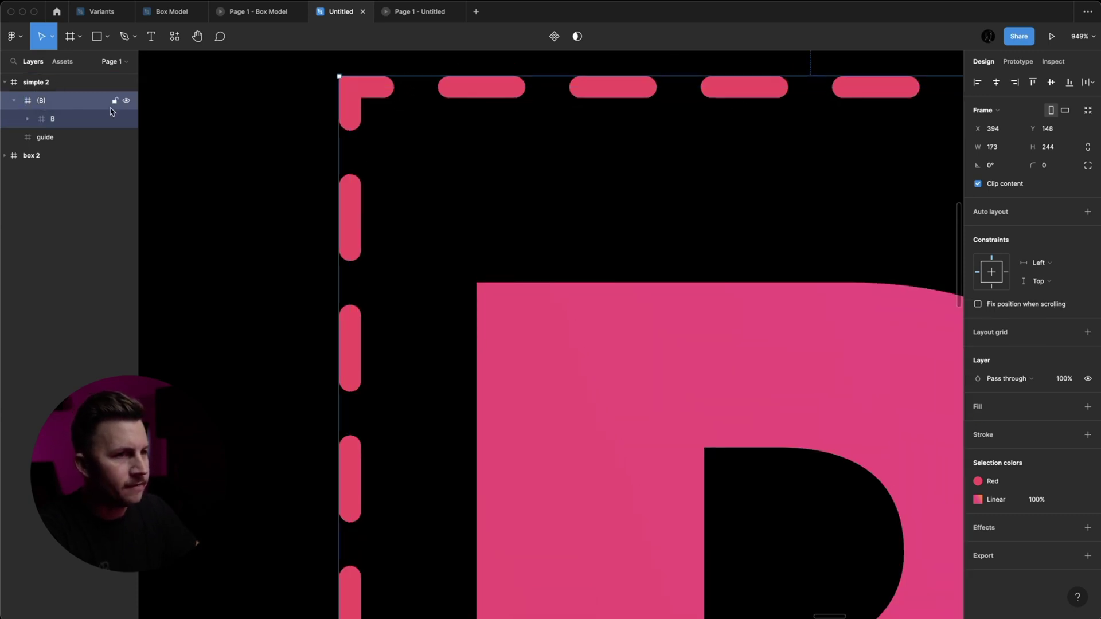
scroll(292, 178, down, 5)
drag(545, 264, 425, 263)
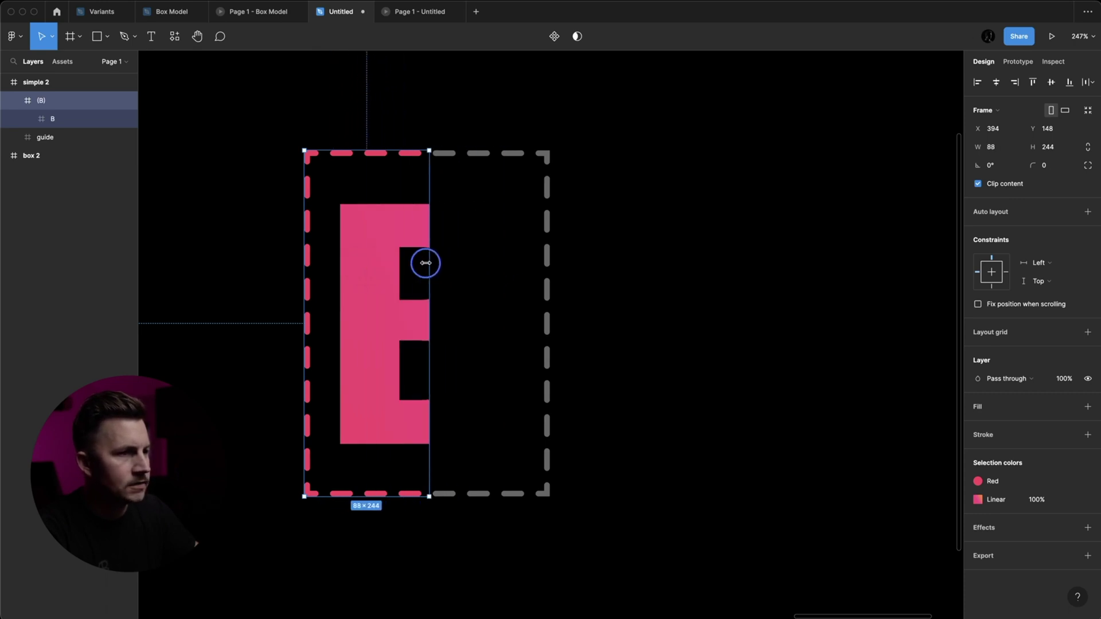
drag(425, 263, 446, 263)
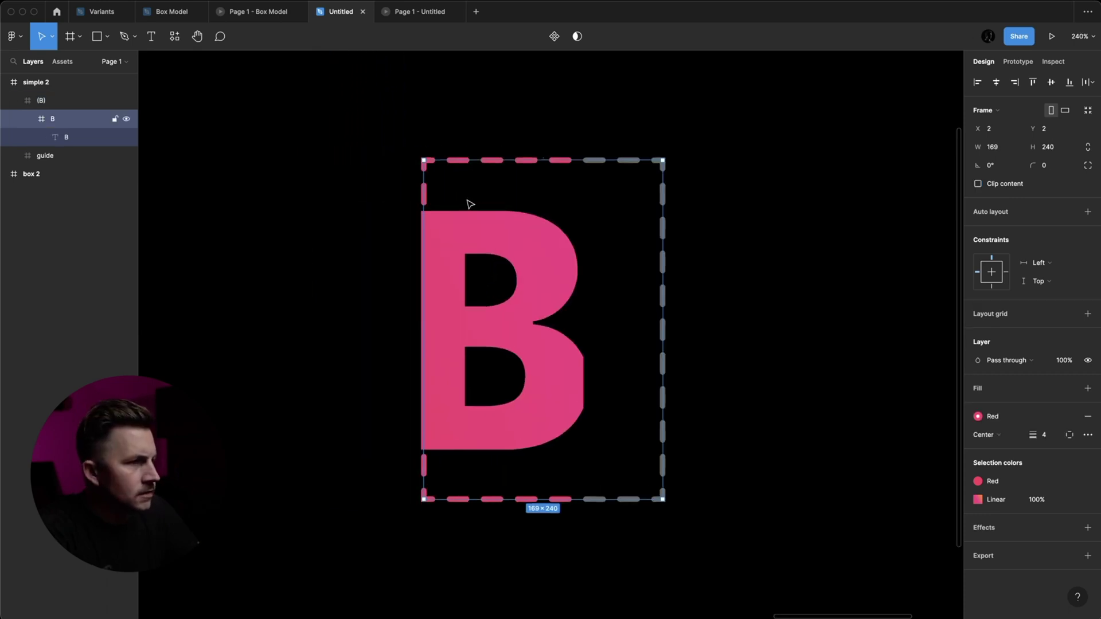
Turn on Clip content for the inner B frame and check how the offset letter B is cropped.
scroll(466, 200, up, 5)
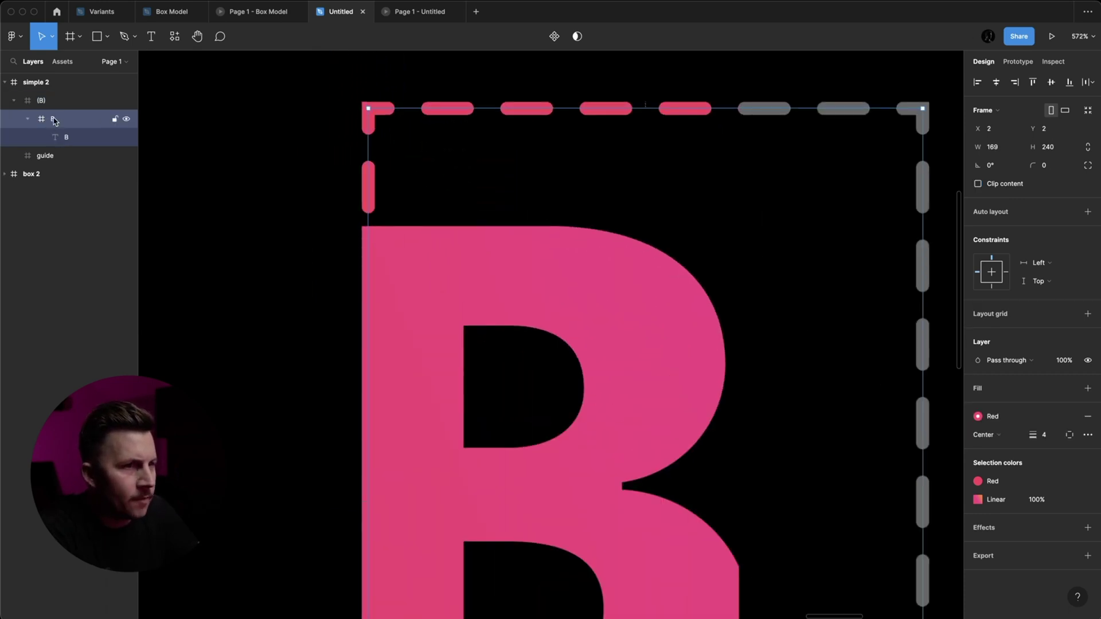
click(977, 185)
scroll(423, 363, down, 5)
click(747, 268)
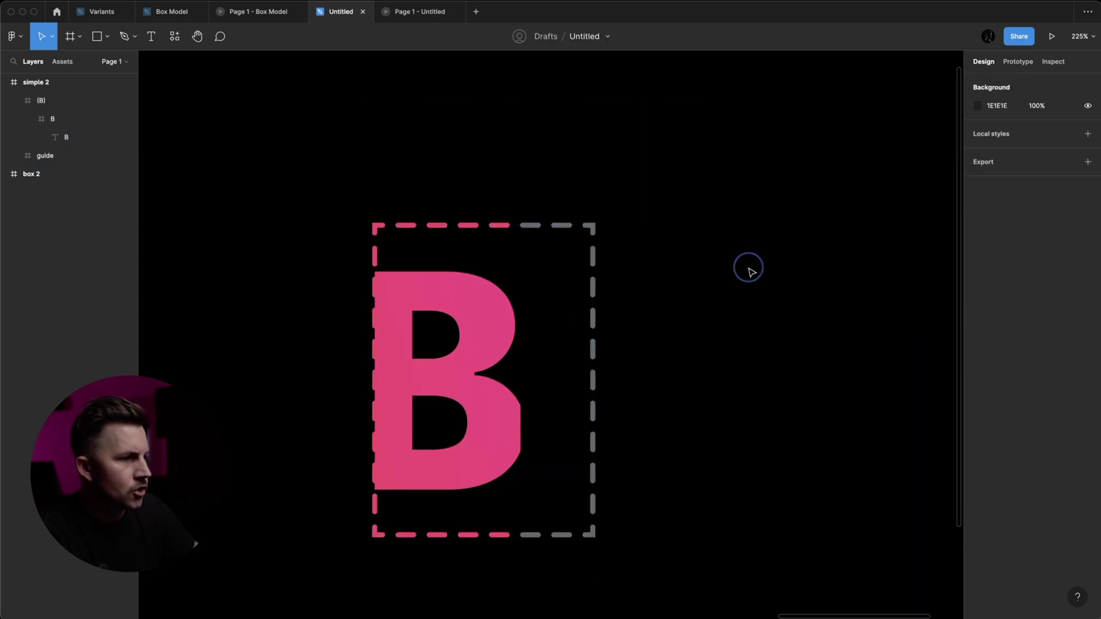
click(400, 302)
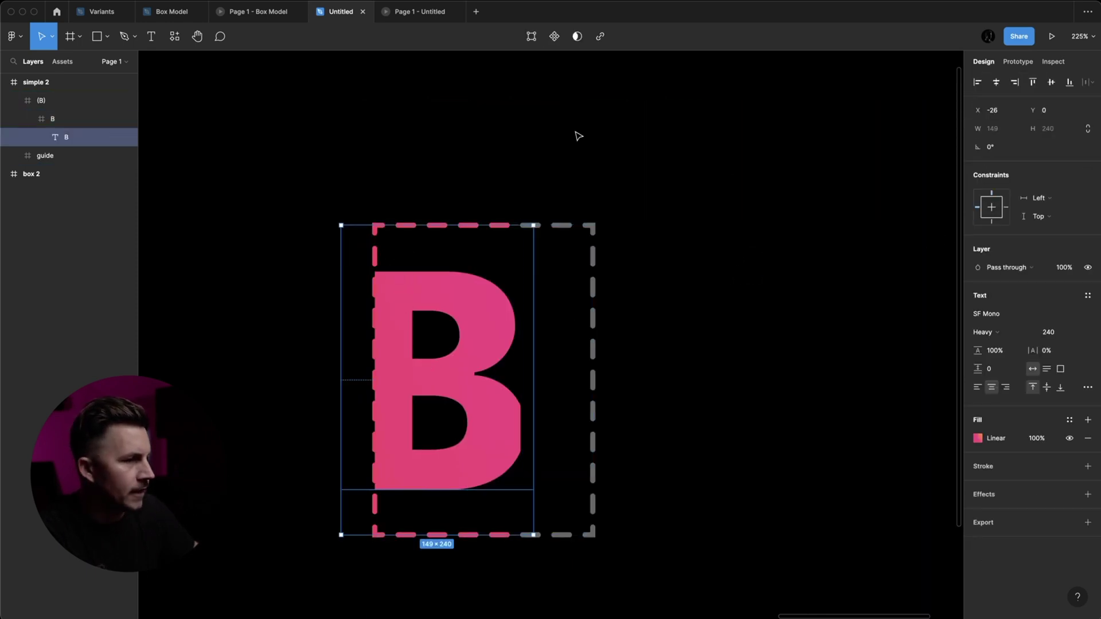
key(shift+Return)
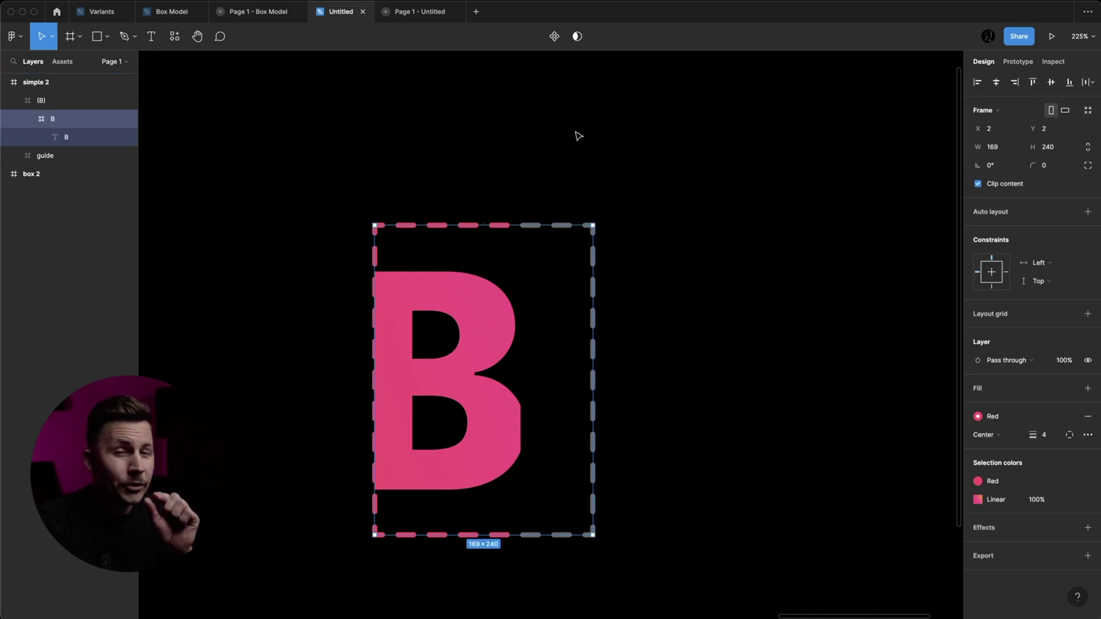
Undo the trial masking and letter offset changes on the (B) frame and its contents.
key(super+z)
click(376, 189)
key(super+z)
key(ctrl+z)
click(521, 155)
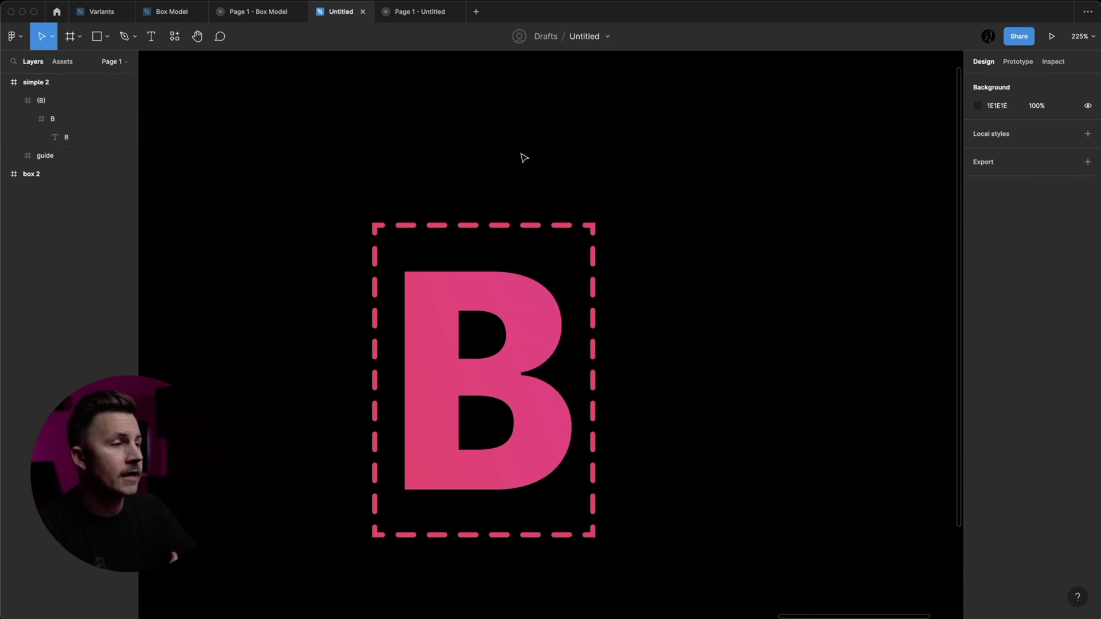
ctrl+scroll(523, 158, down, 3)
click(465, 267)
drag(485, 275, 571, 209)
key(super+z)
Duplicate the simple 2 frame directly beside the original and rename the copy simple 1.
ctrl+scroll(513, 221, down, 4)
scroll(513, 221, left, 4)
click(520, 118)
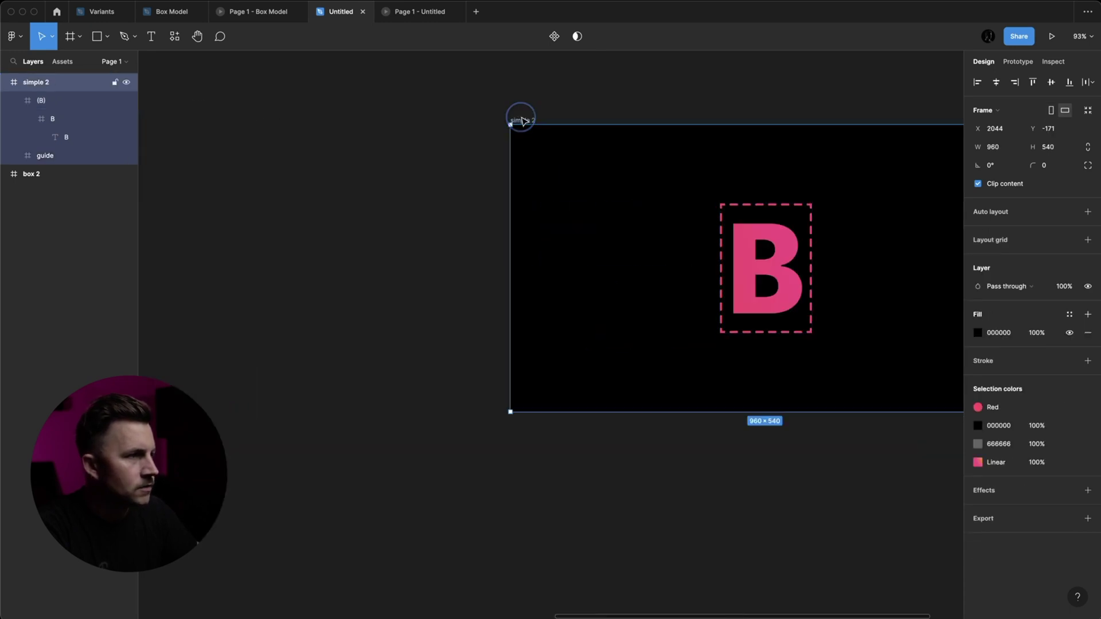
ctrl+scroll(522, 120, down, 3)
scroll(573, 132, left, 3)
alt+drag(618, 142, 327, 114)
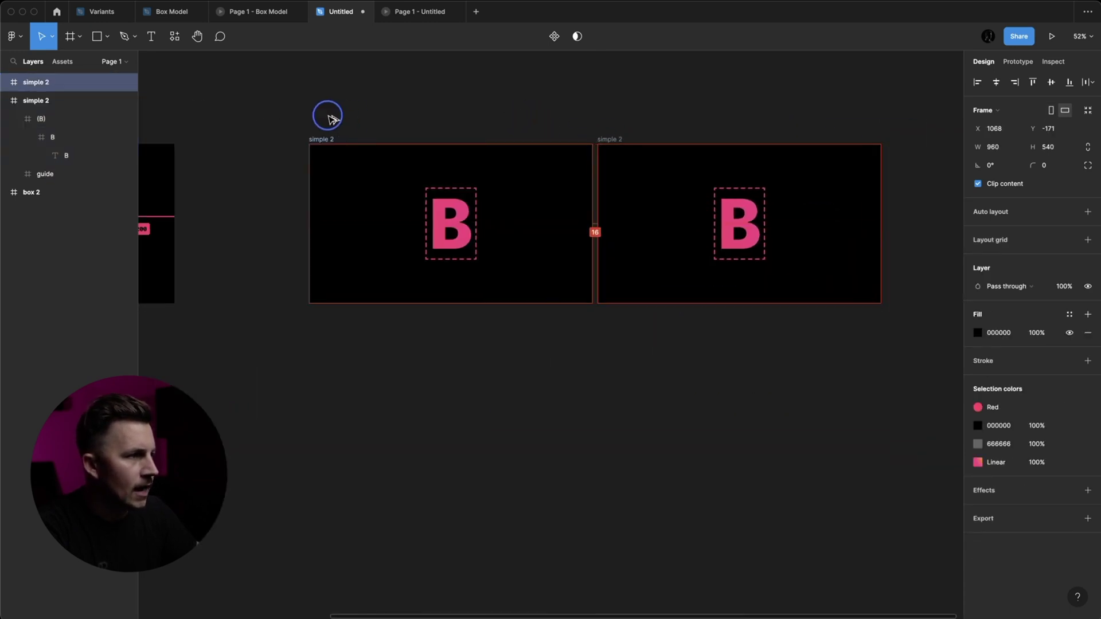
key(super+r)
key(Return)
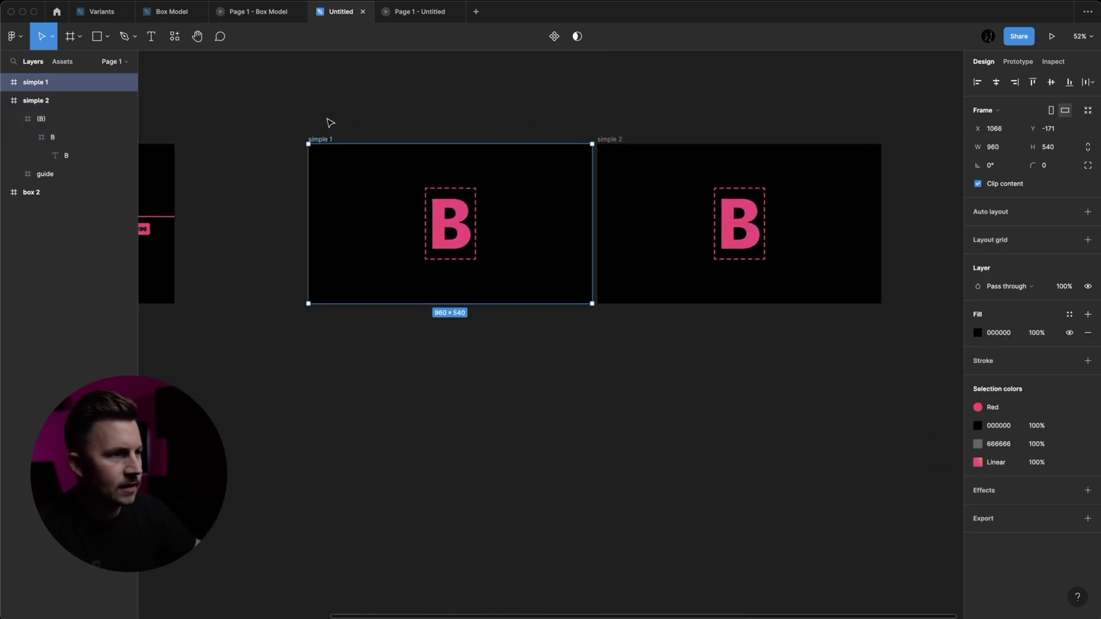
Move the letter B in simple 1 out of its inner frame horizontally to X -159.
ctrl+scroll(343, 204, up, 5)
super+click(661, 283)
drag(664, 275, 544, 286)
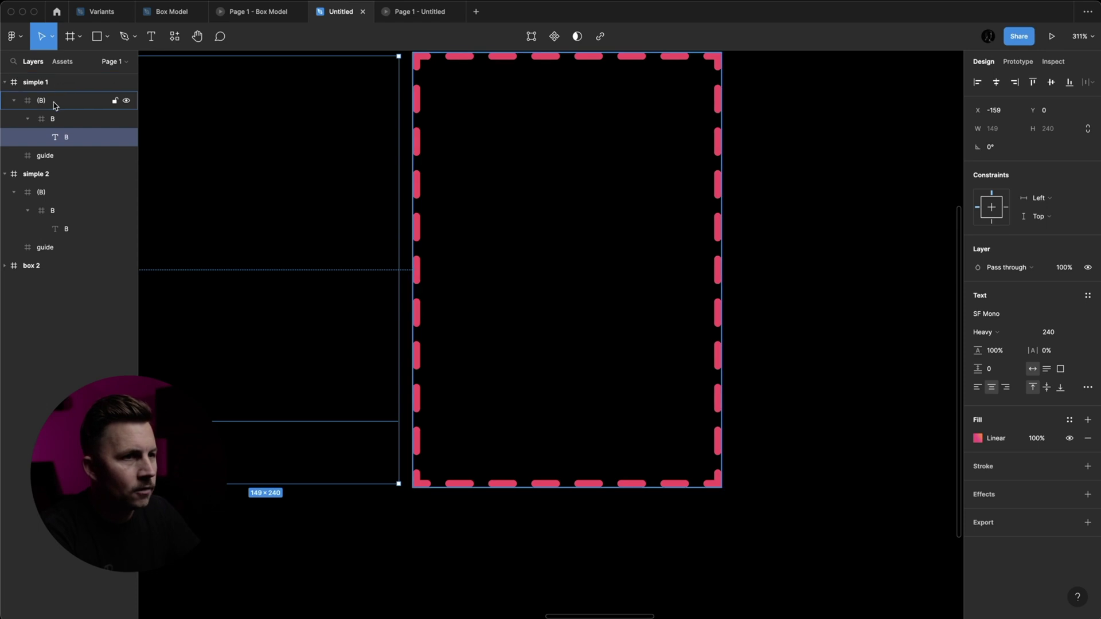
Narrow the (B) frame in simple 1 to about 1 px wide so that it hides the pink dashed box.
click(63, 102)
drag(720, 232, 392, 248)
ctrl+scroll(422, 245, up, 5)
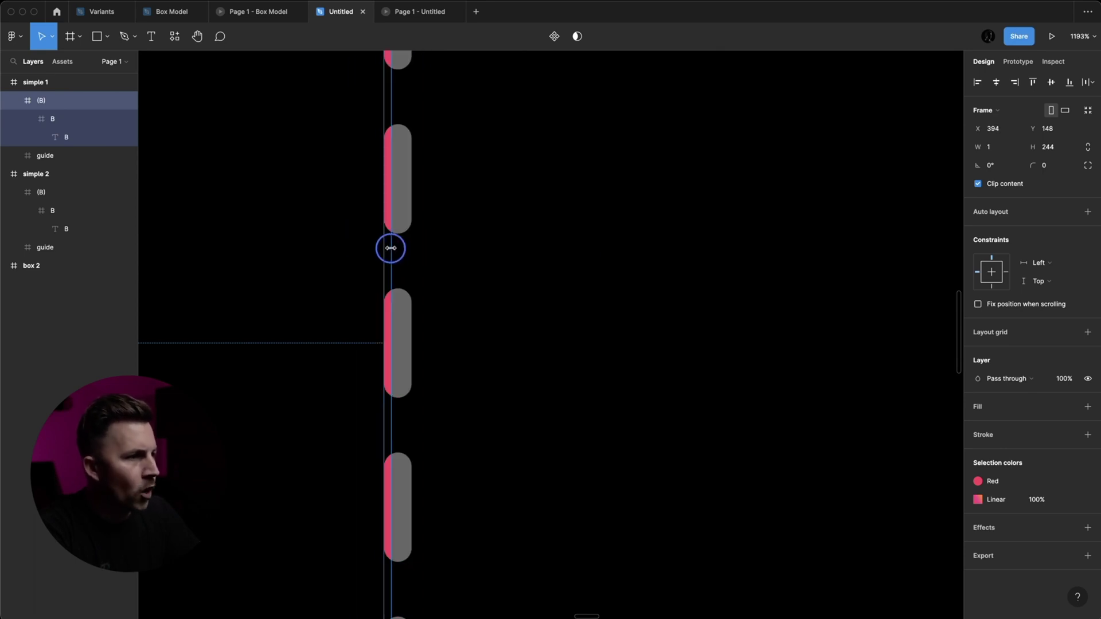
mouse_move(382, 247)
mouse_down()
mouse_move(362, 246)
mouse_move(377, 245)
mouse_up()
ctrl+scroll(470, 258, down, 10)
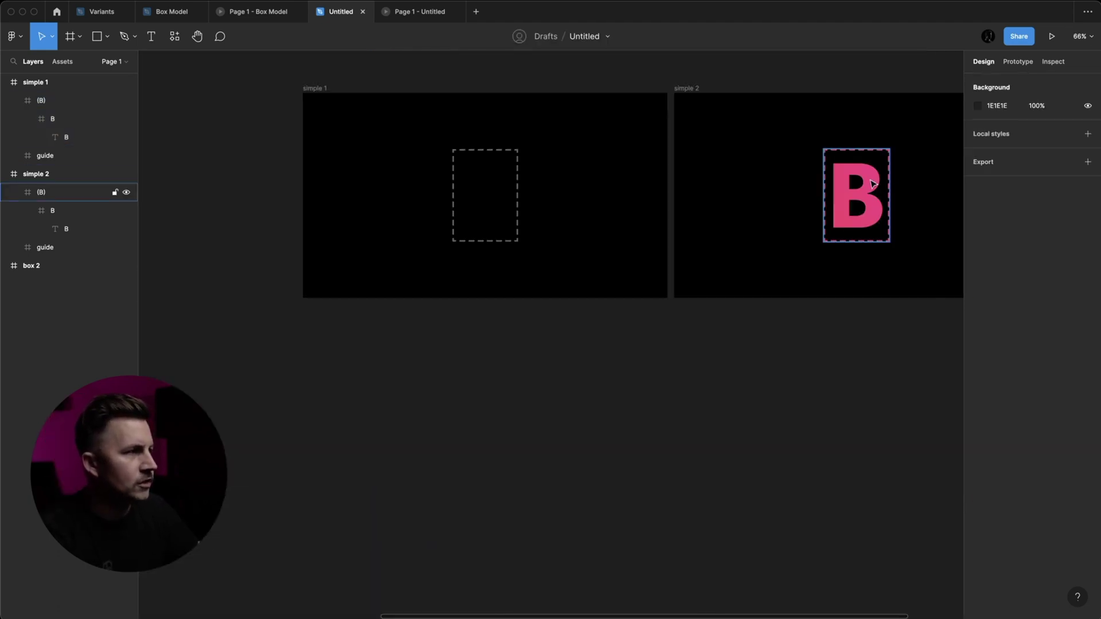
Close the old Page 1 - Untitled prototype preview.
ctrl+scroll(871, 183, up, 3)
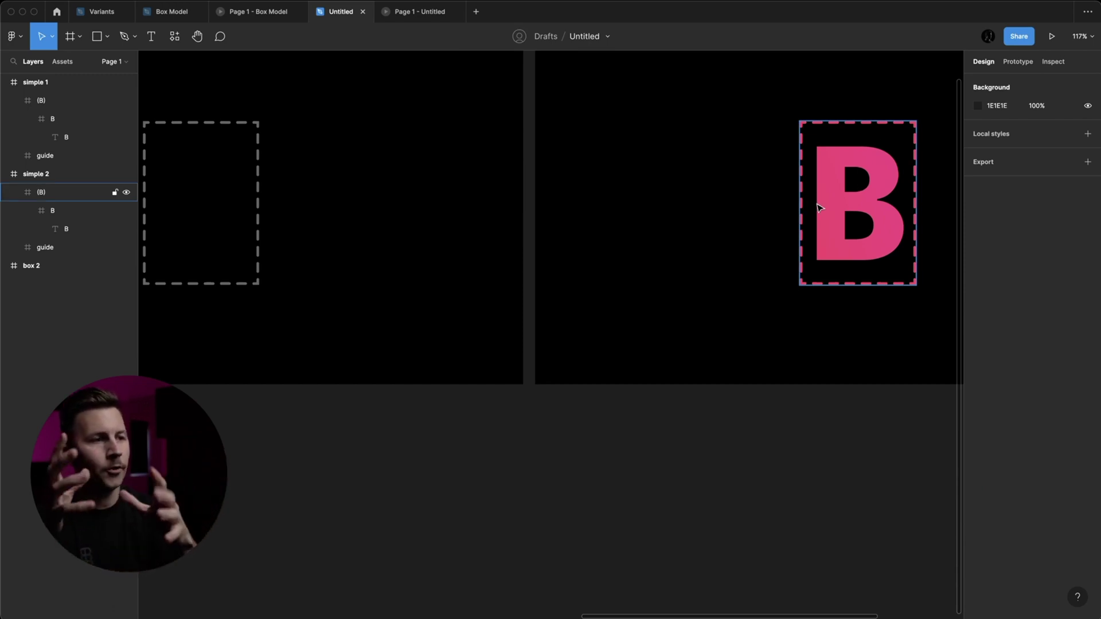
scroll(659, 149, left, 3)
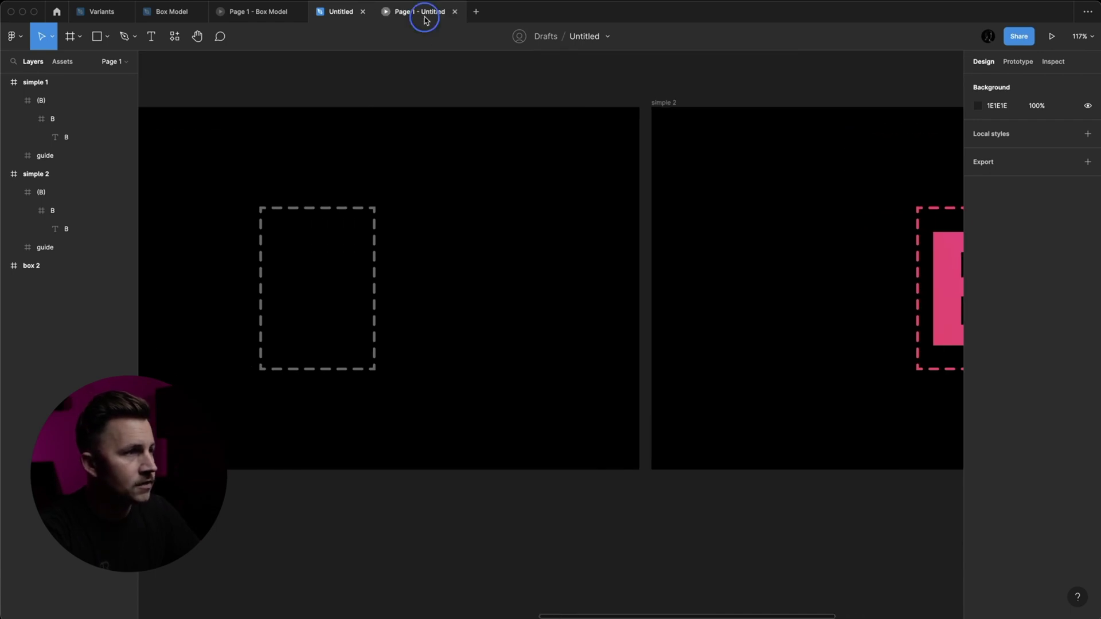
click(423, 12)
key(super+w)
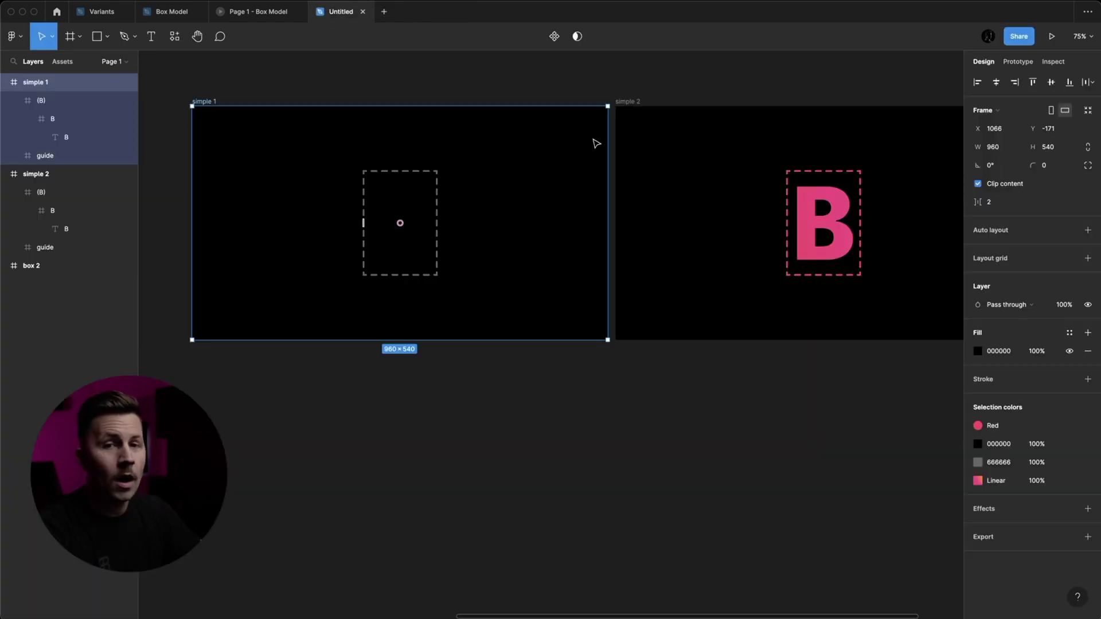
Connect simple 1 to simple 2 with an After delay trigger of 1200 ms and a Smart animate transition.
click(630, 102)
scroll(631, 107, right, 2)
scroll(632, 109, down, 1)
scroll(659, 106, up, 1)
click(199, 146)
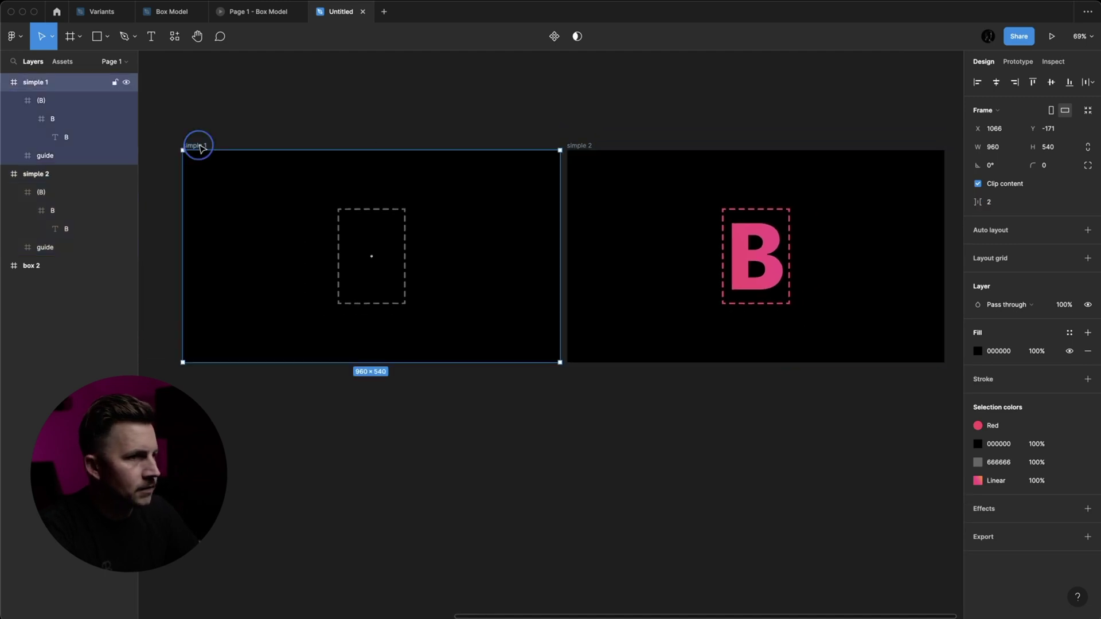
click(1021, 63)
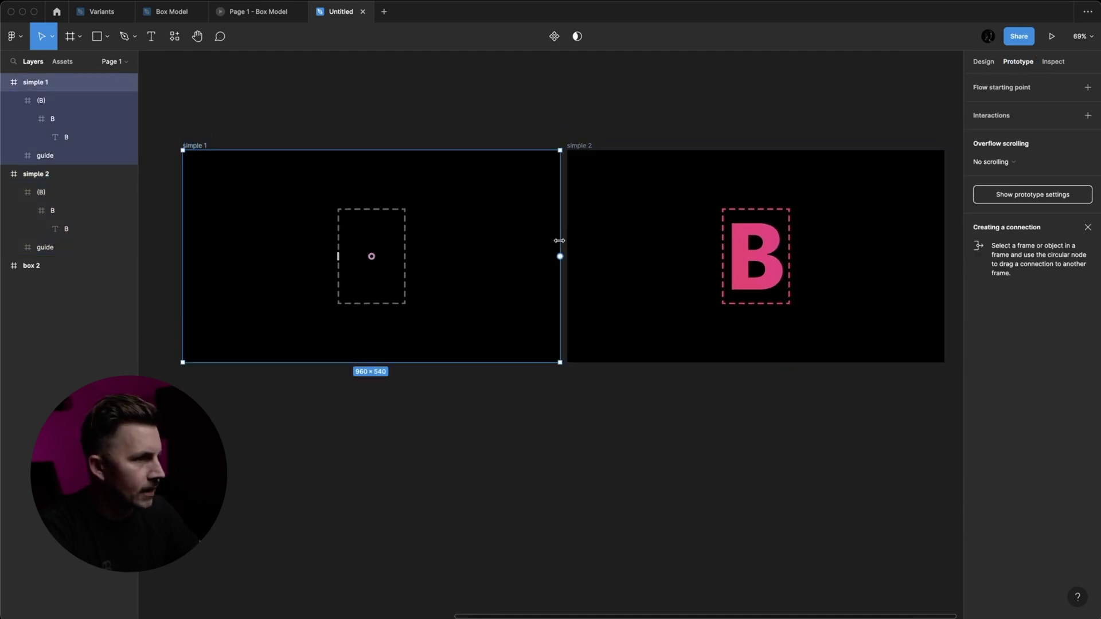
drag(560, 256, 898, 188)
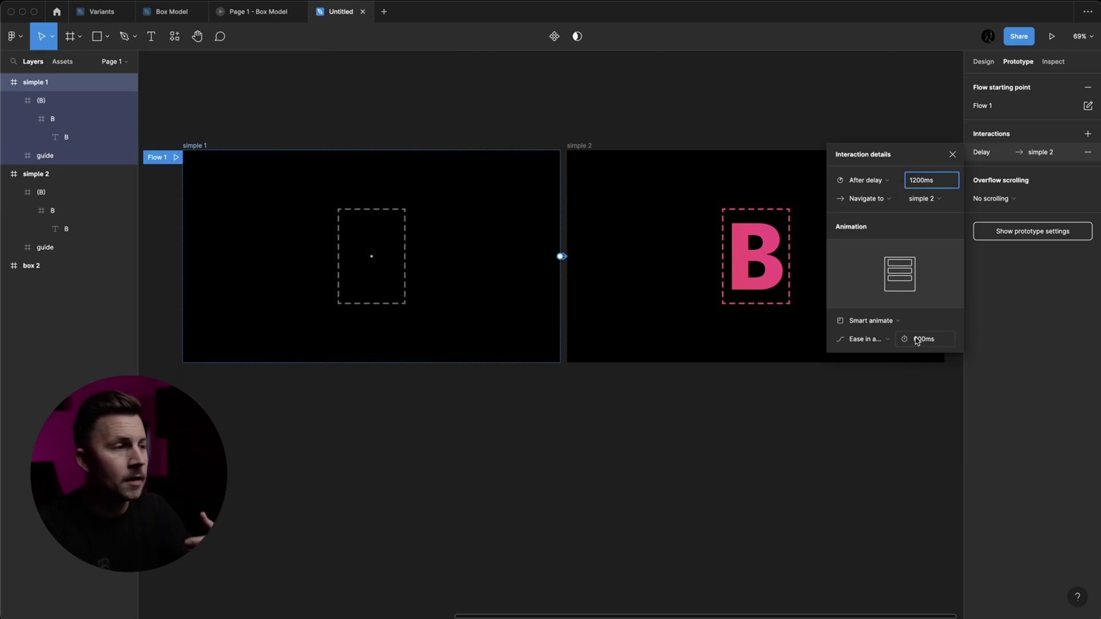
Connect simple 2 back to simple 1 with an After delay trigger of 1200 ms, keeping Smart animate at 600 ms.
click(580, 145)
scroll(579, 145, right, 1)
drag(922, 257, 428, 259)
click(877, 163)
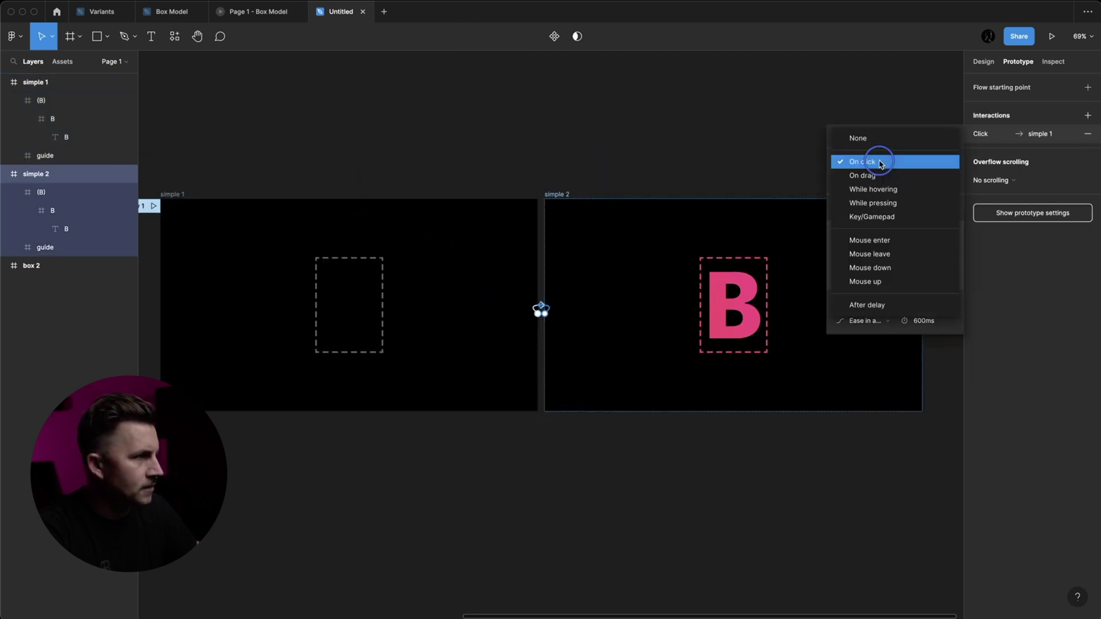
click(874, 306)
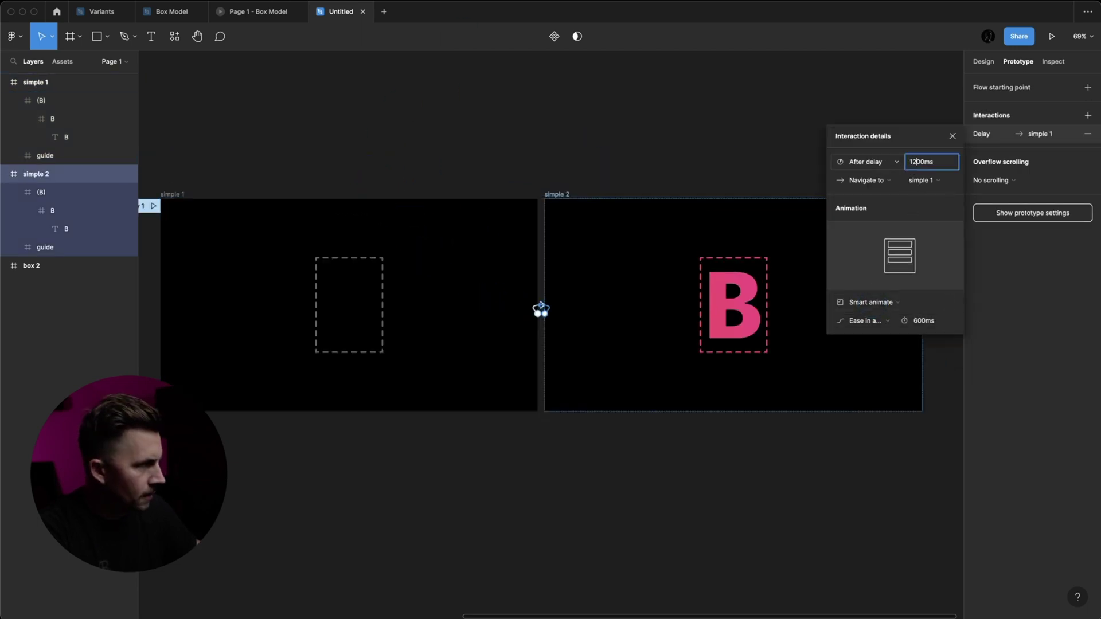
click(950, 140)
click(191, 75)
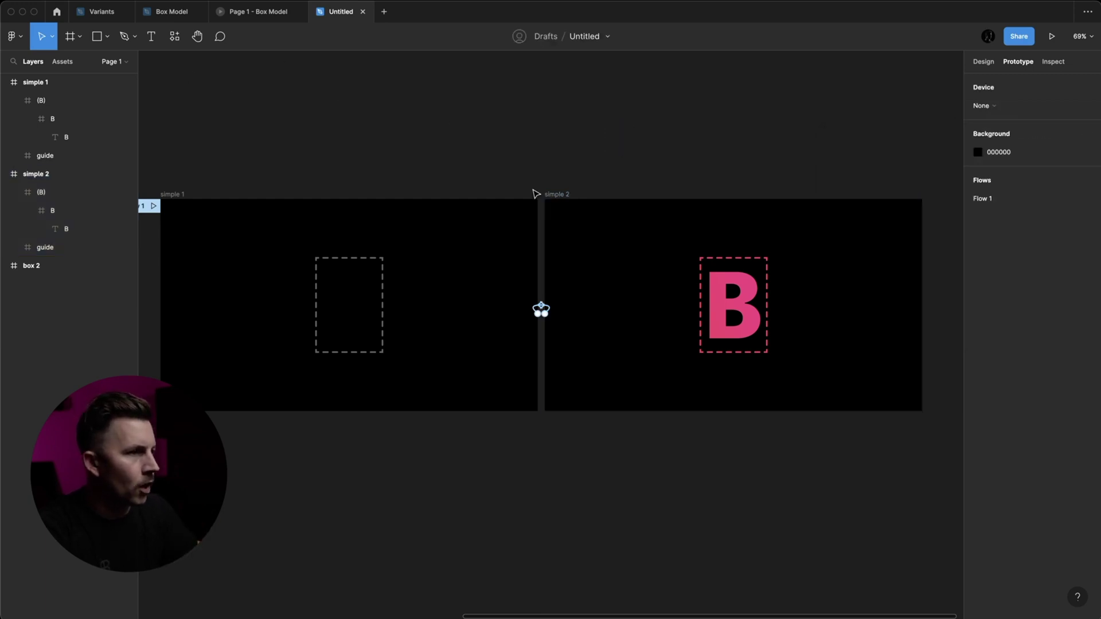
Review the easing options for the interactions of both simple 1 and simple 2.
click(982, 199)
click(1001, 152)
click(879, 337)
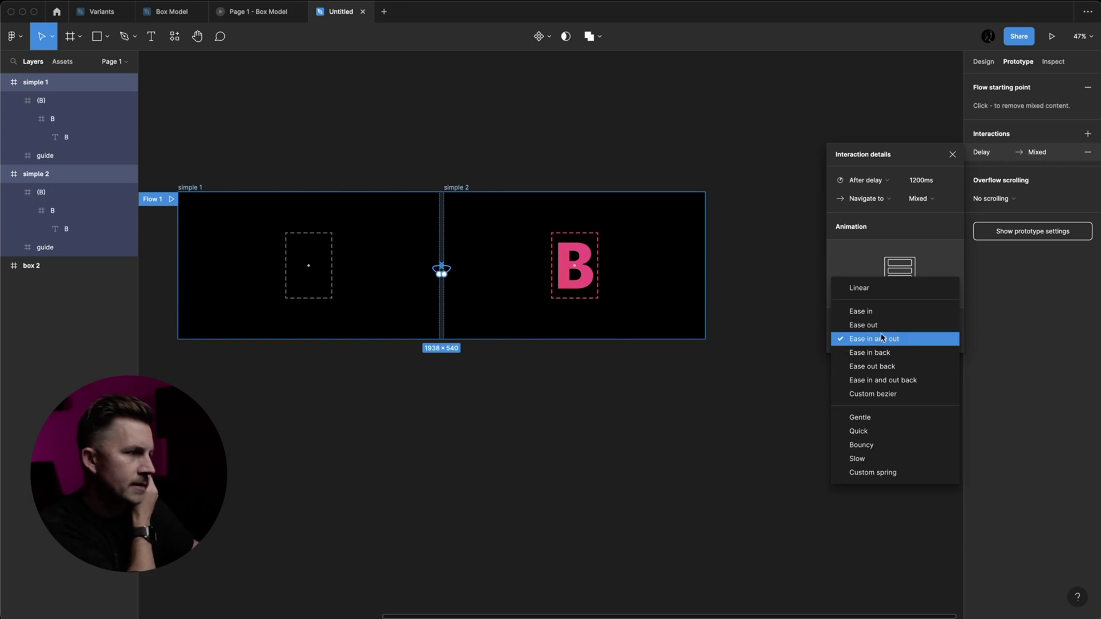
click(321, 148)
click(325, 147)
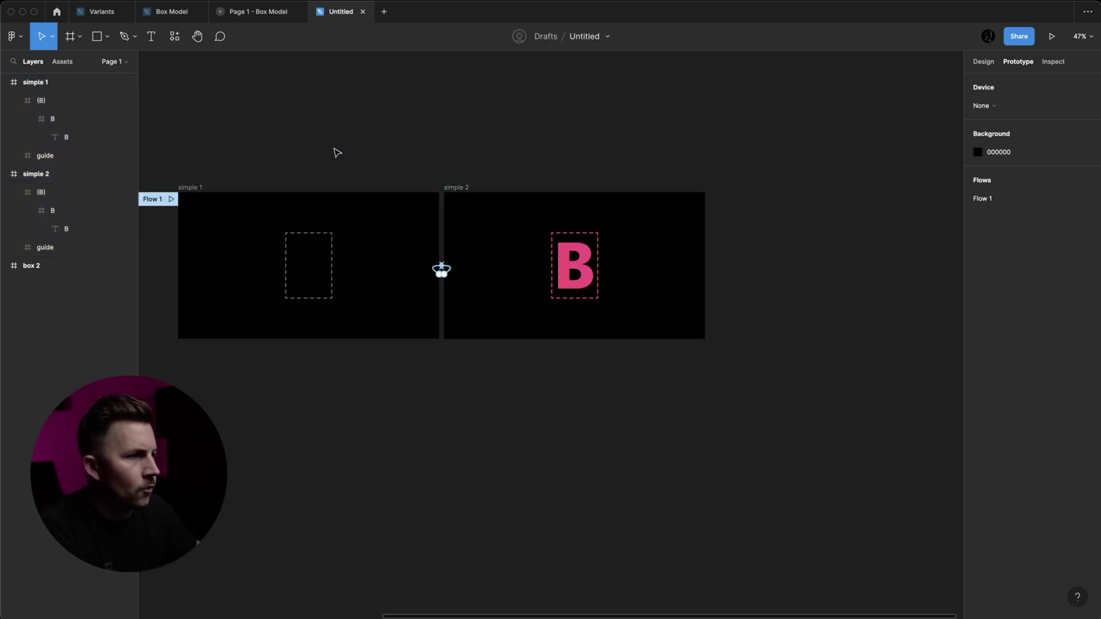
Play Flow 1 to watch the looping B reveal animation, and return to the design file.
scroll(336, 148, up, 2)
click(215, 213)
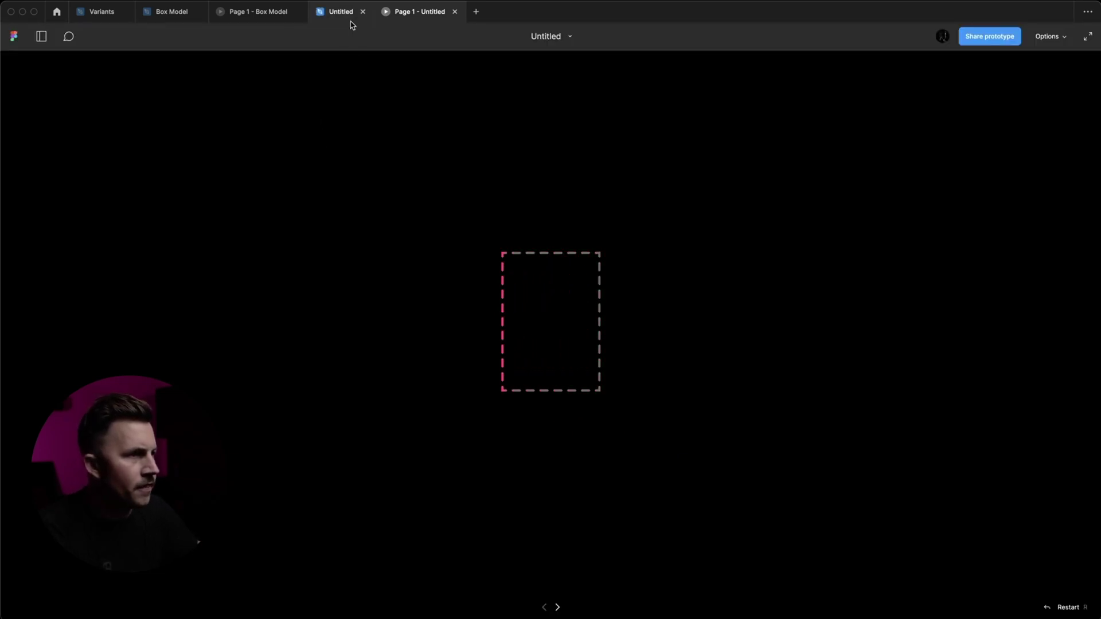
click(347, 12)
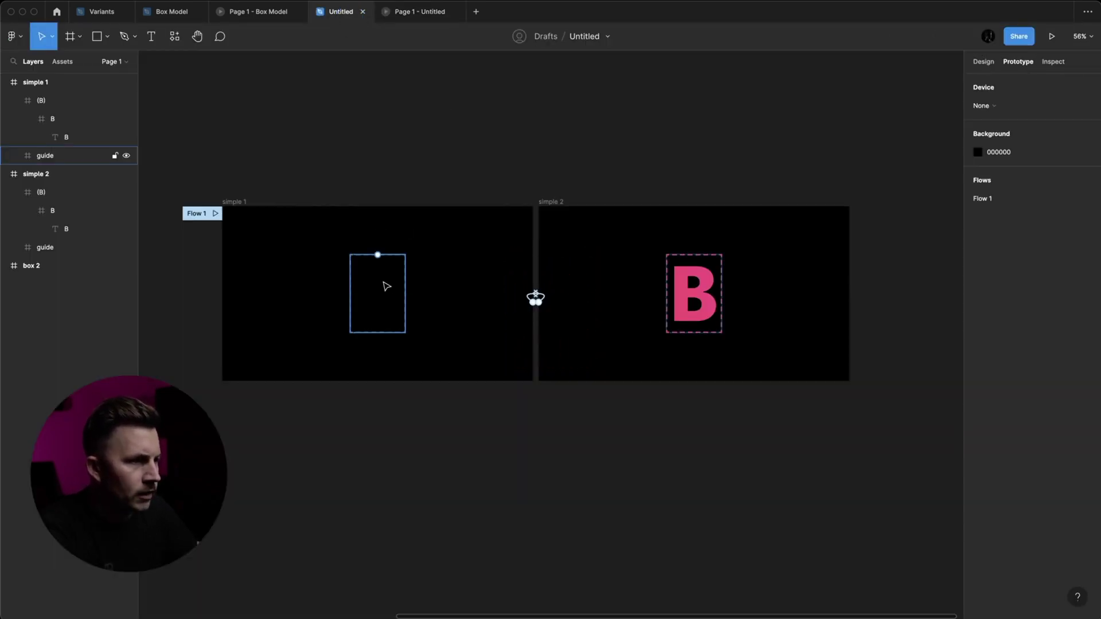
Duplicate the (B) frame and its guide in simple 2, placing the copies edge to edge beside the originals.
drag(325, 242, 457, 352)
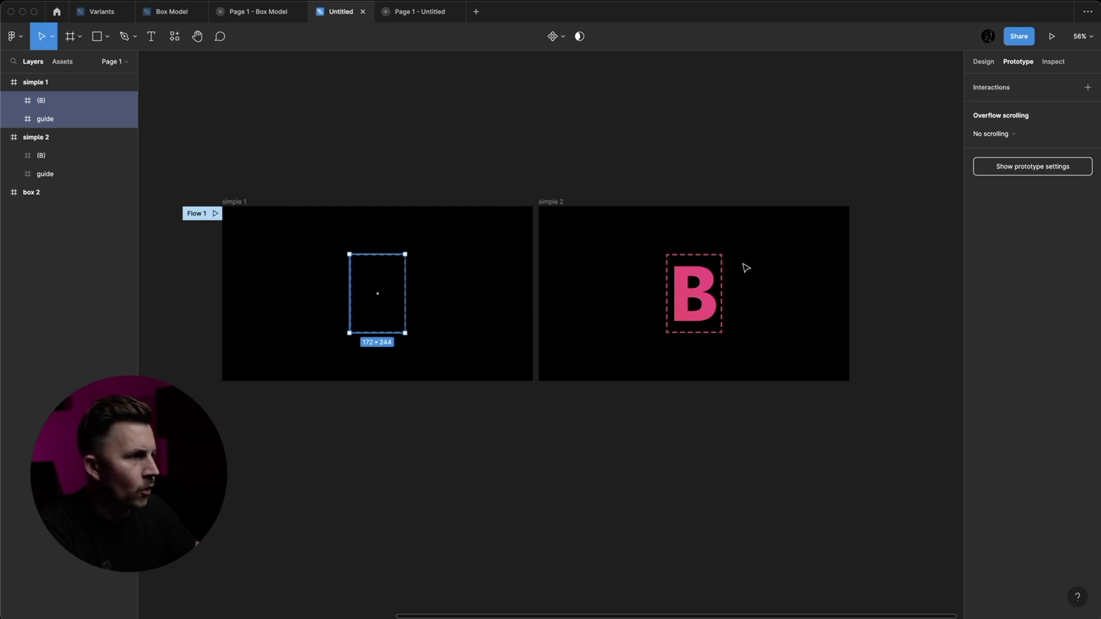
click(530, 268)
click(335, 274)
drag(631, 235, 701, 296)
scroll(700, 296, up, 5)
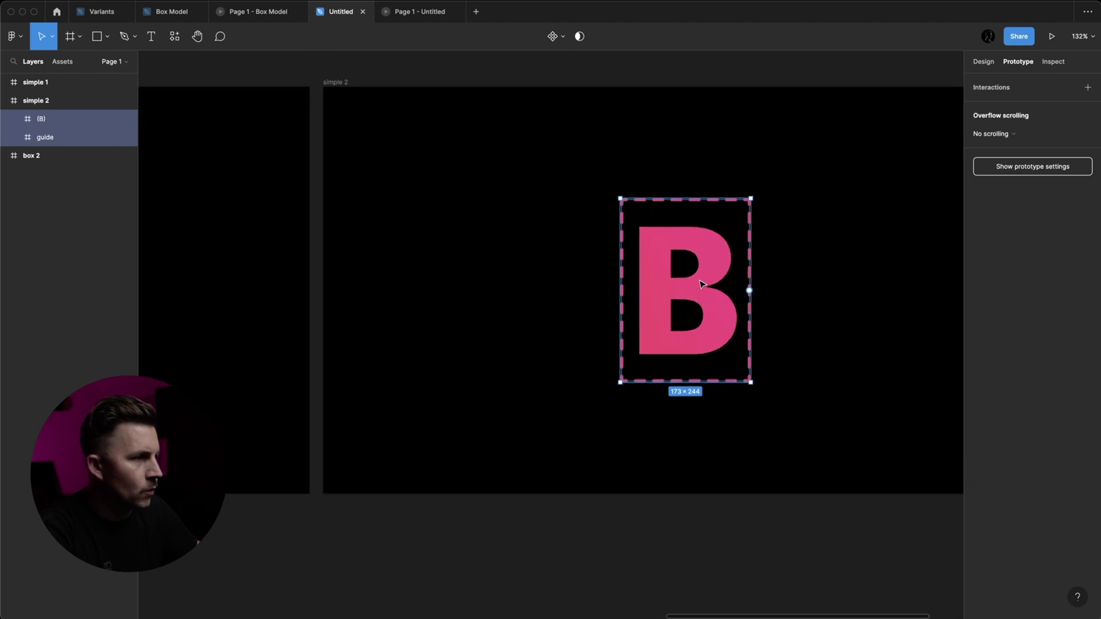
click(988, 64)
drag(640, 300, 768, 304)
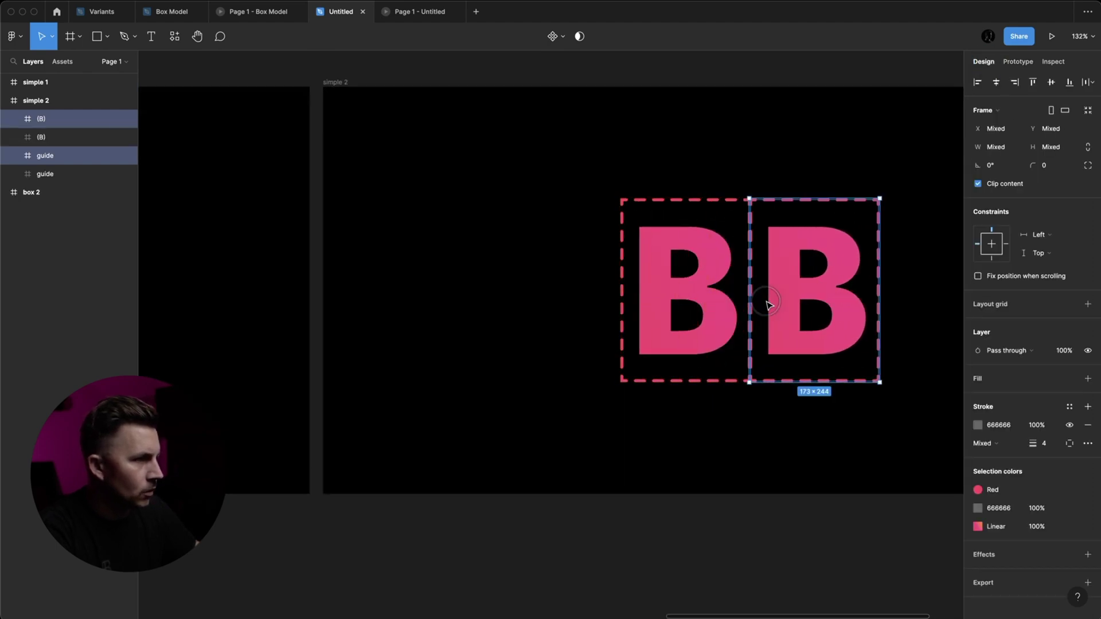
Try moving the (B) frames and guides sideways in simple 2, and undo the move.
scroll(767, 300, up, 10)
scroll(767, 300, down, 10)
shift+click(661, 289)
drag(758, 307, 612, 304)
key(super+z)
click(582, 159)
key(super+z)
key(super+shift+z)
Move the original (B) frame to about X 223, Y 60 and its copy to about X 665, Y 36, off their guides.
drag(640, 238, 512, 172)
click(799, 292)
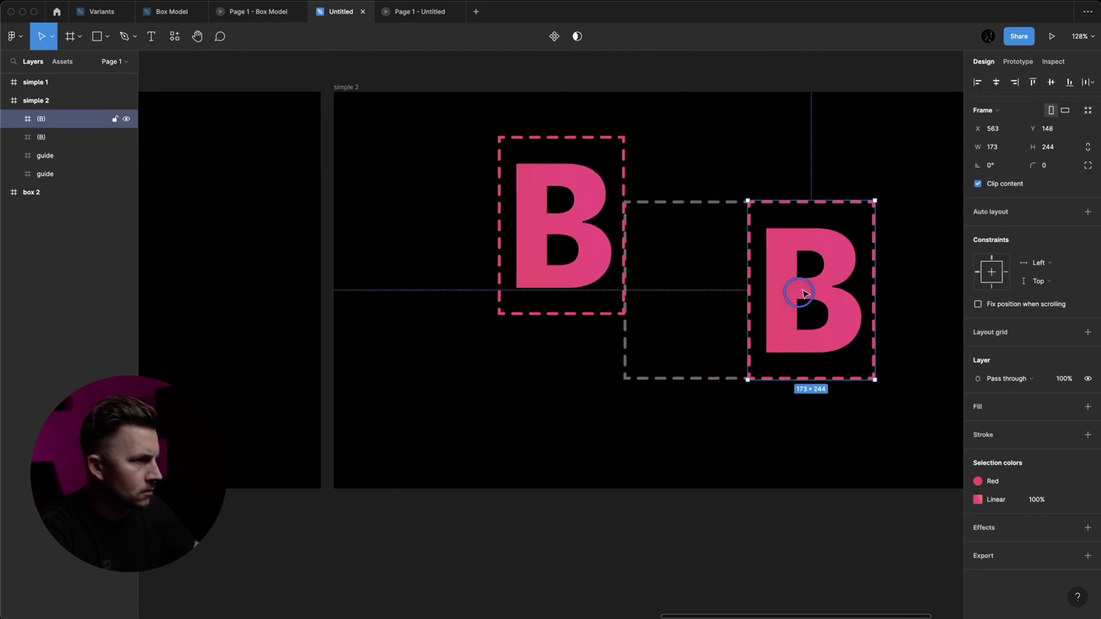
drag(803, 294, 878, 211)
scroll(708, 340, up, 1)
scroll(708, 340, right, 2)
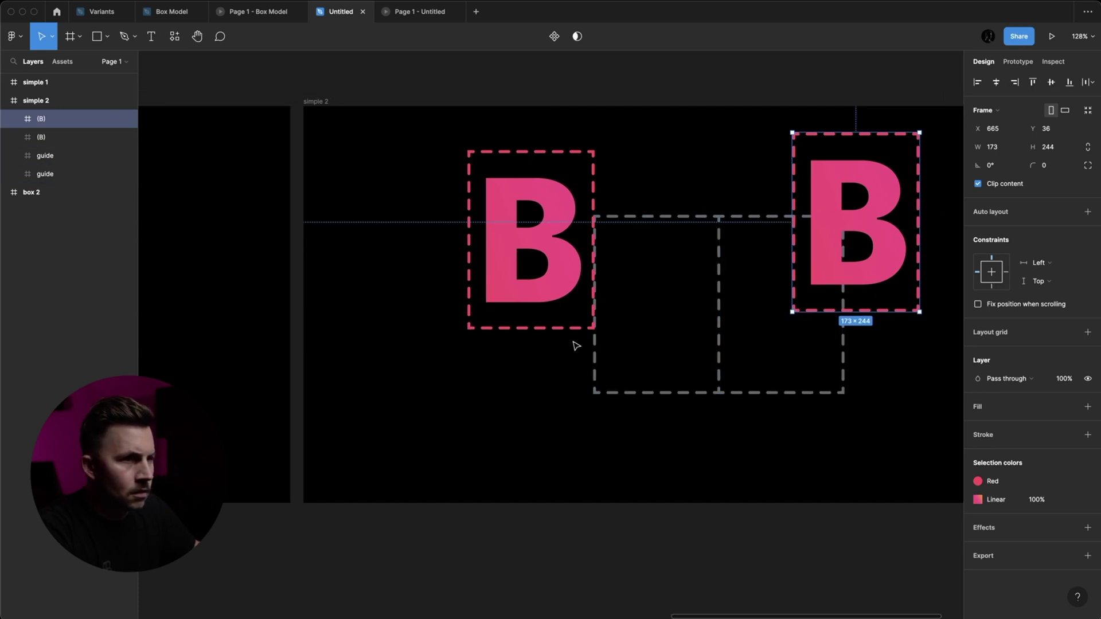
Delete the original gray guide in simple 2, keeping only the duplicated one.
click(665, 370)
mouse_move(665, 369)
mouse_down()
mouse_move(584, 418)
mouse_move(664, 369)
mouse_up()
key(Delete)
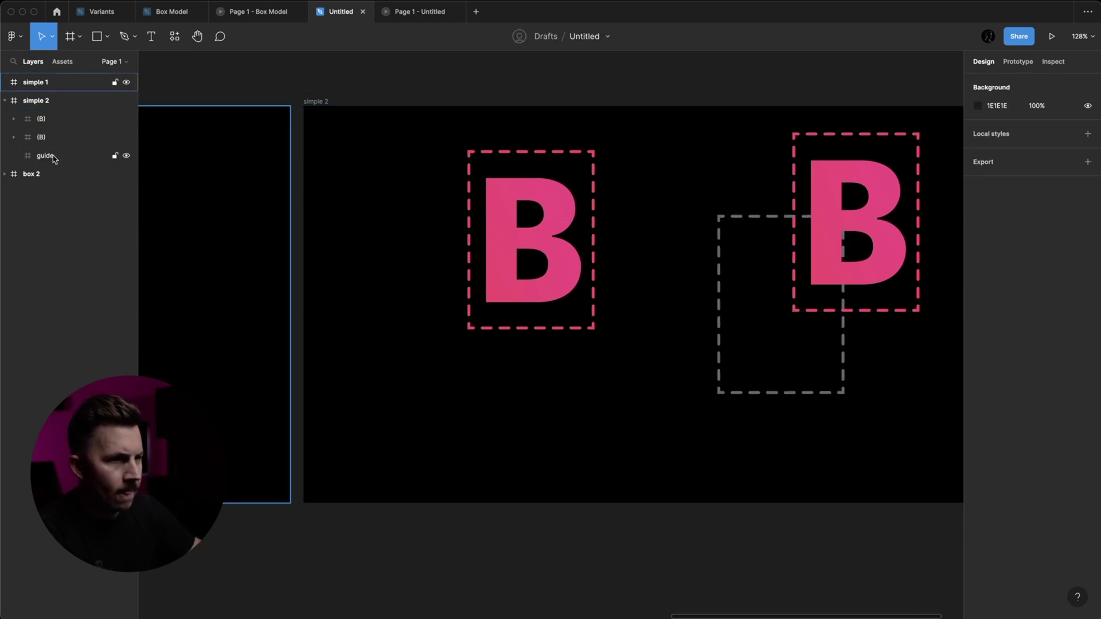
Move the remaining guide to about X 498, Y 238 and rename it B.
click(24, 157)
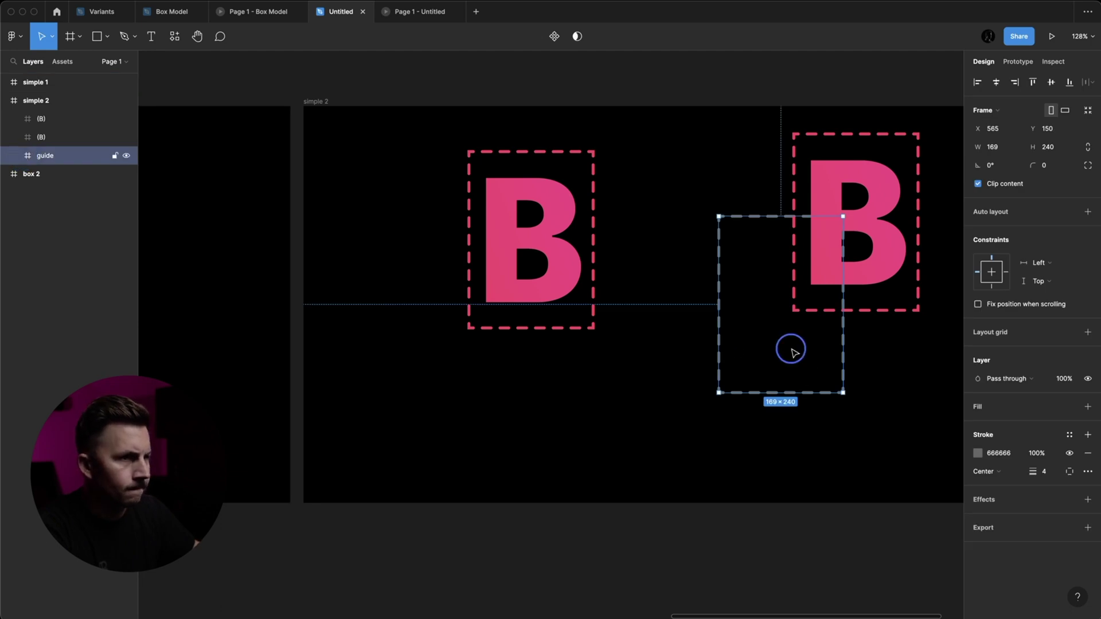
drag(788, 344, 734, 414)
key(super+r)
text(B)
key(Return)
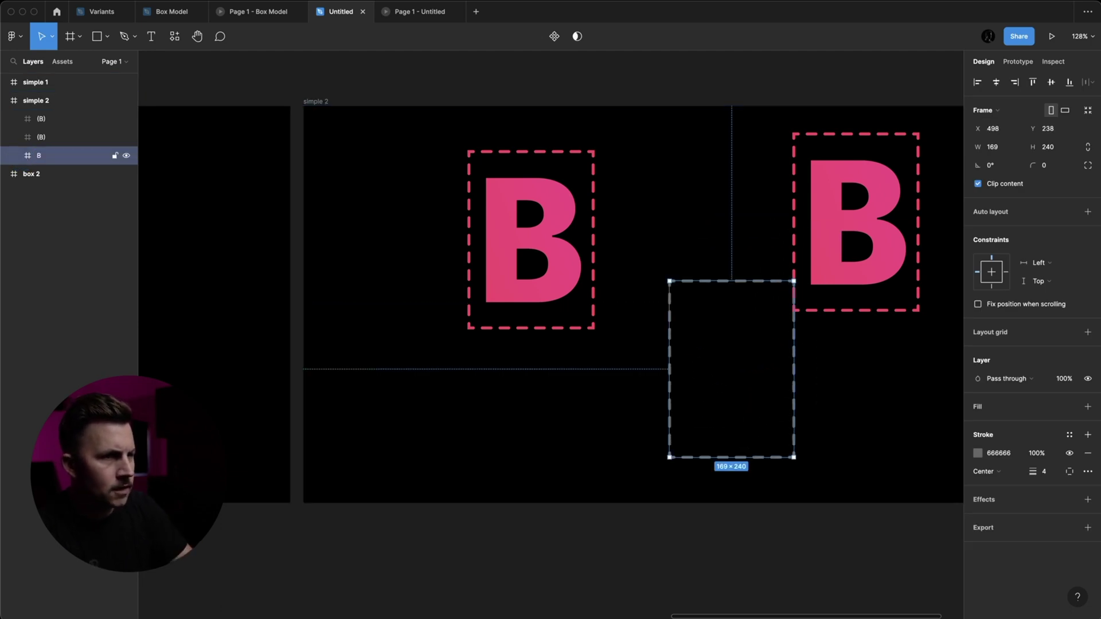
Duplicate the B guide twice to form an edge-to-edge row of three, naming the copies O and X.
key(ctrl+d)
key(super+r)
text(O)
key(Return)
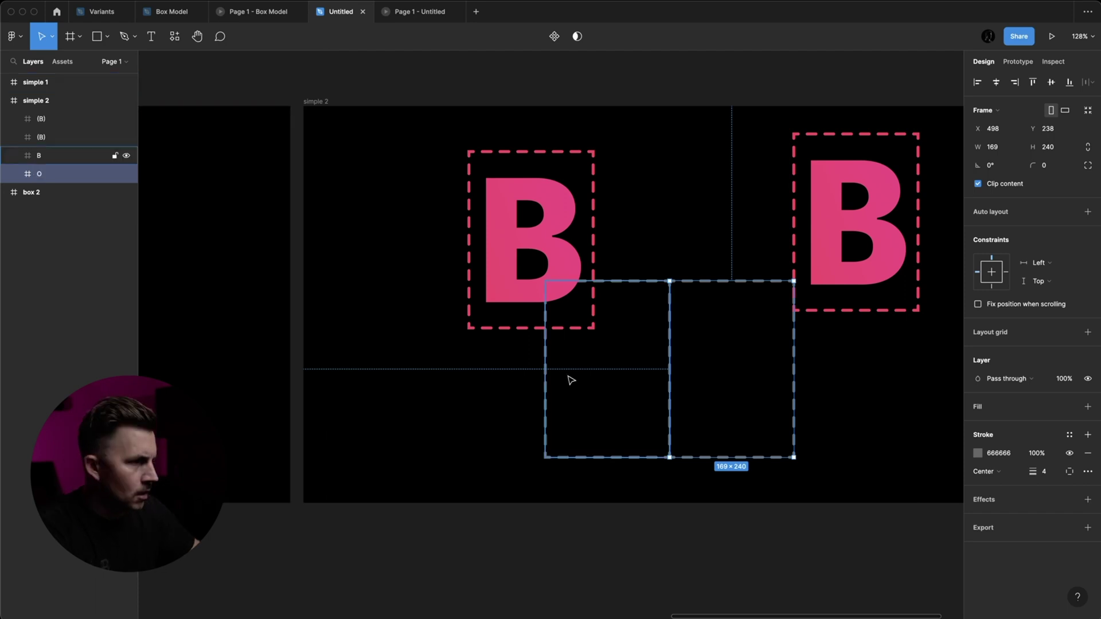
drag(685, 410, 800, 423)
scroll(800, 424, up, 5)
Wrap the B, O and X guides in a new frame named guide.
click(568, 386)
shift+click(688, 393)
shift+click(891, 399)
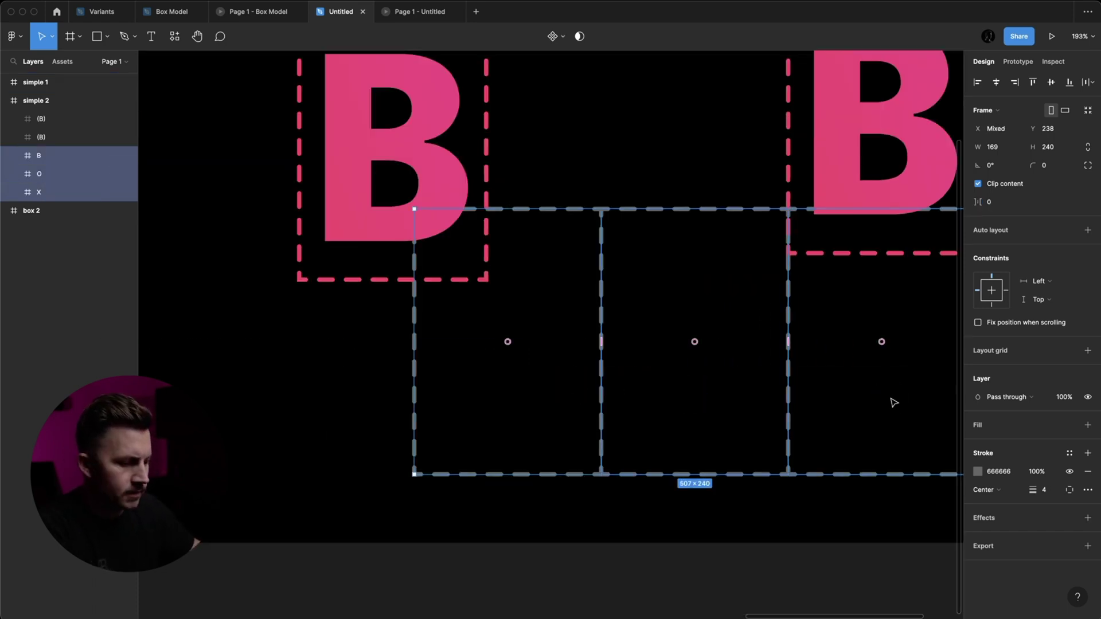
key(ctrl+alt+g)
key(ctrl+r)
text(guid)
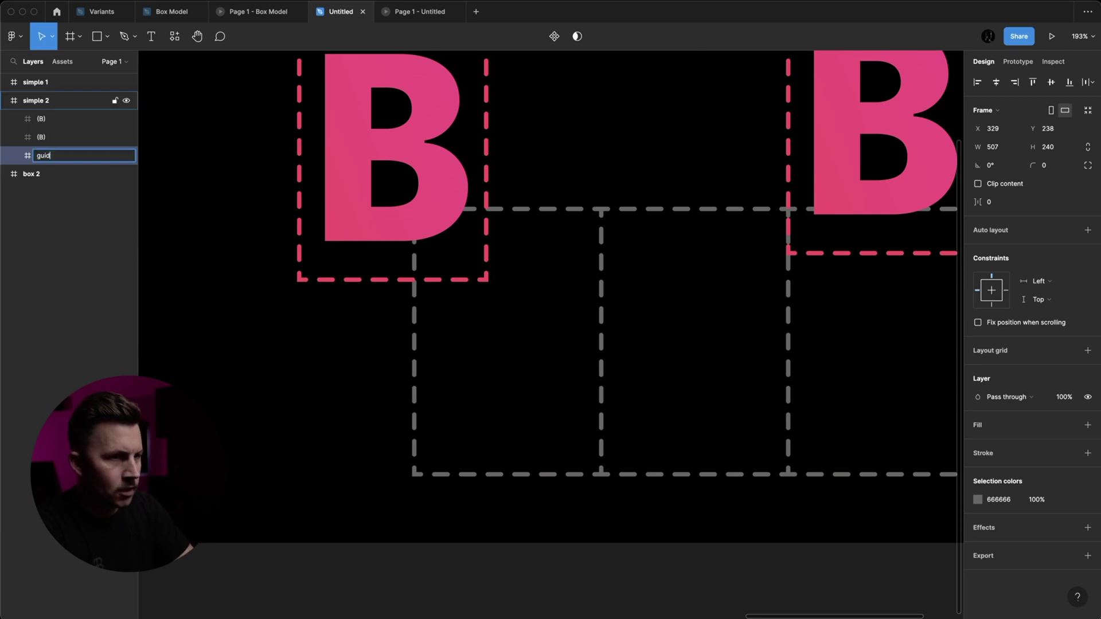
text(e)
key(Return)
Change the letter inside the duplicated (B) frame to O.
scroll(232, 248, down, 3)
click(375, 178)
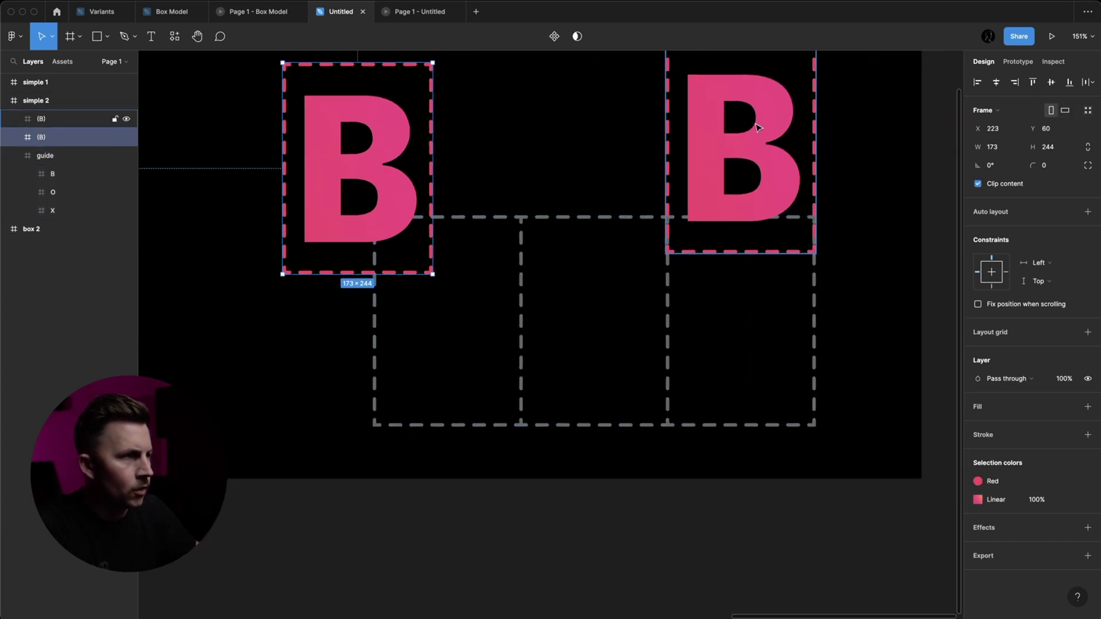
super+click(758, 126)
text(O)
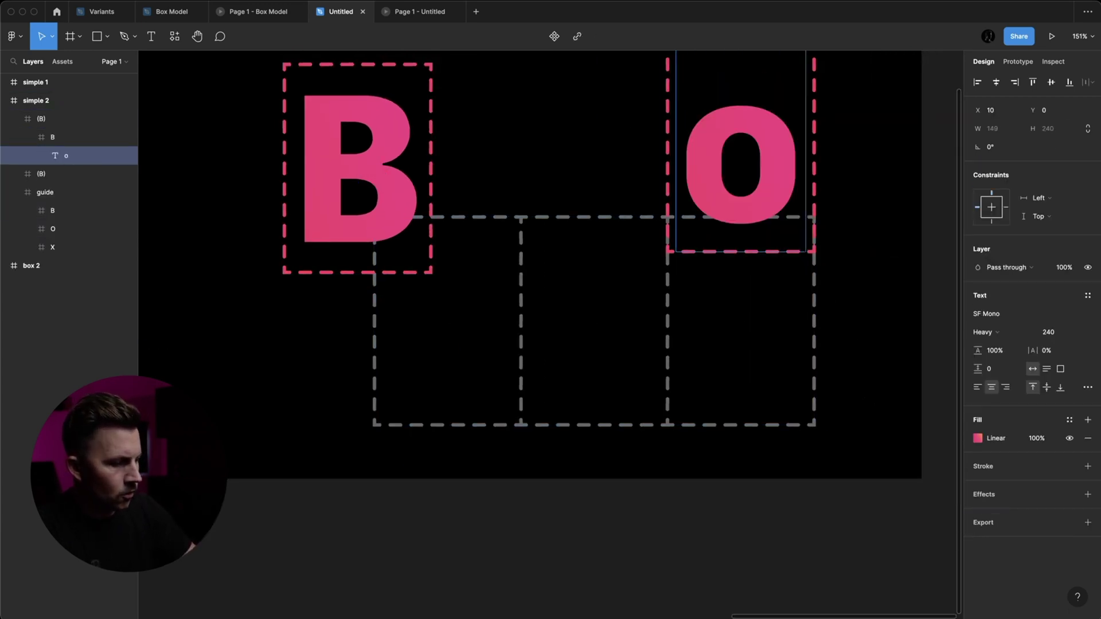
Rename the duplicated letter's inner frame to O and its outer clipping frame to (O).
double_click(53, 137)
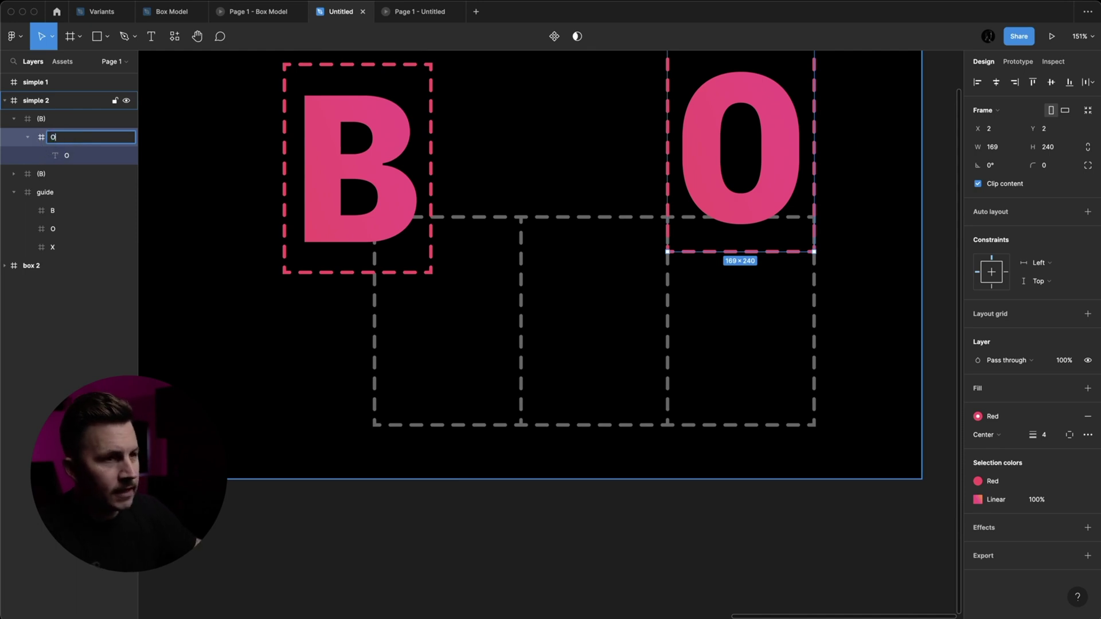
double_click(41, 119)
text(O)
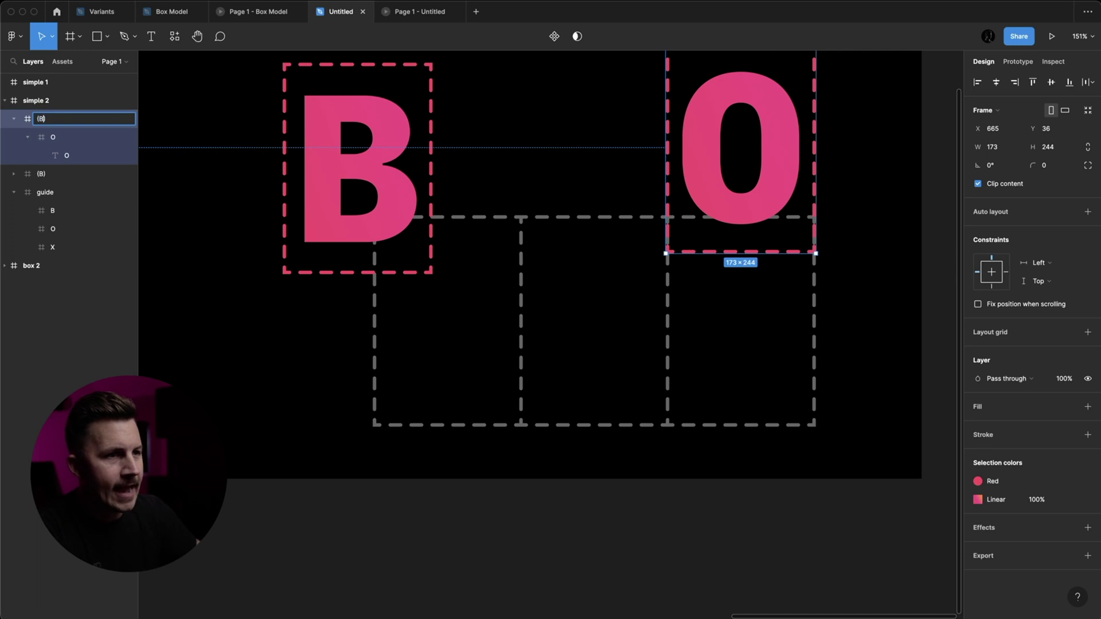
click(216, 251)
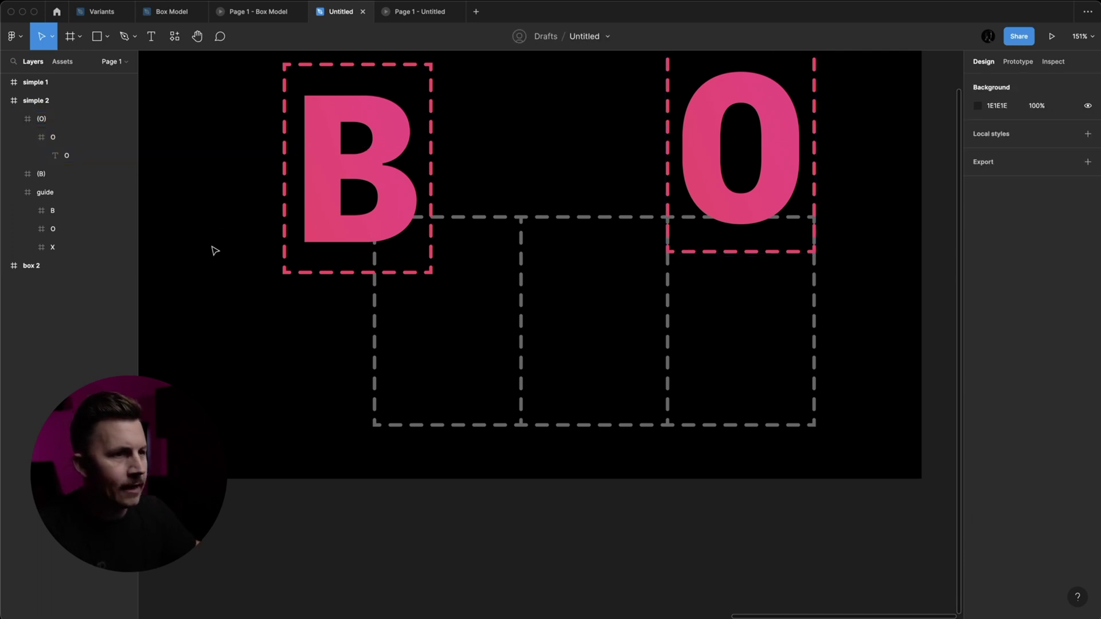
Set the (O) frame flush against (B)'s right edge and add a copy beside it containing the letter X.
scroll(215, 247, down, 2)
drag(659, 160, 465, 176)
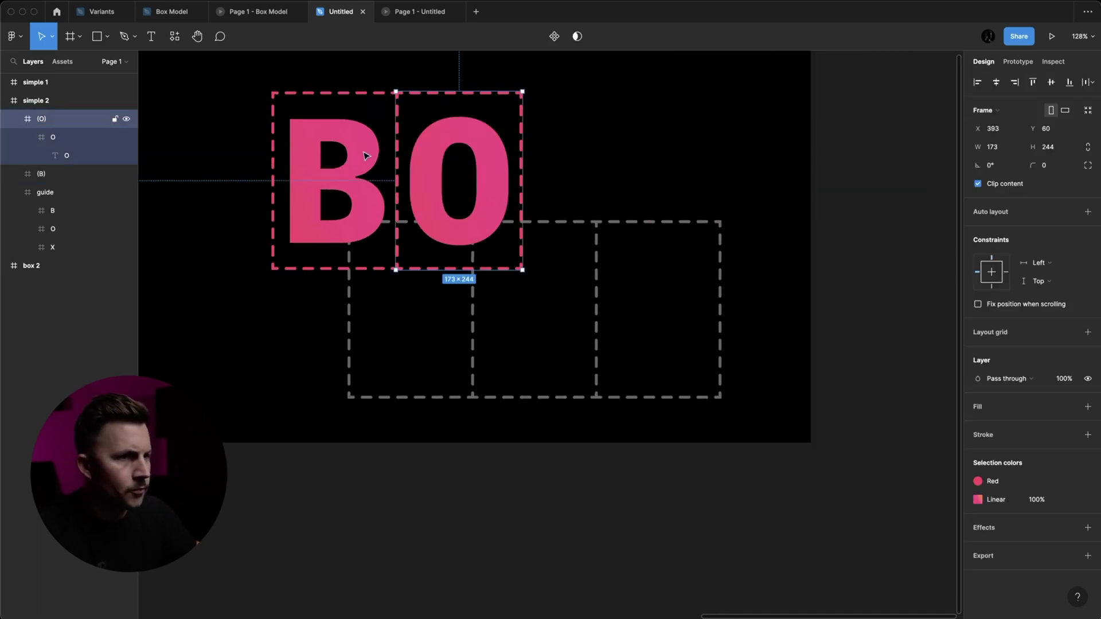
key(super+d)
click(282, 140)
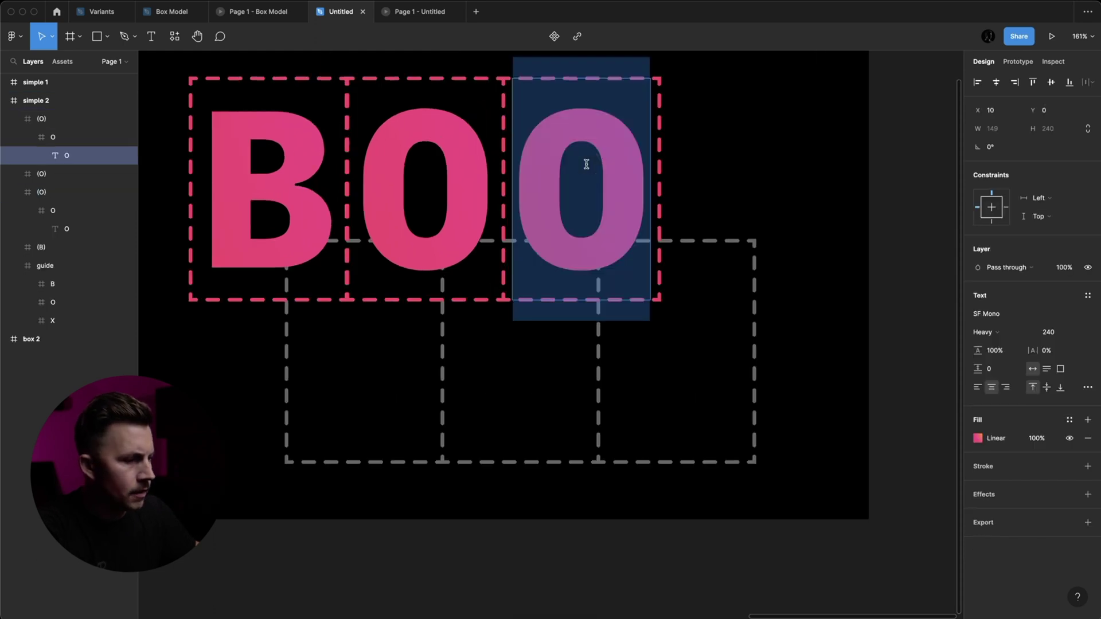
text(X)
Rename the copied letter's inner frame to X and its outer clipping frame to (X).
double_click(53, 137)
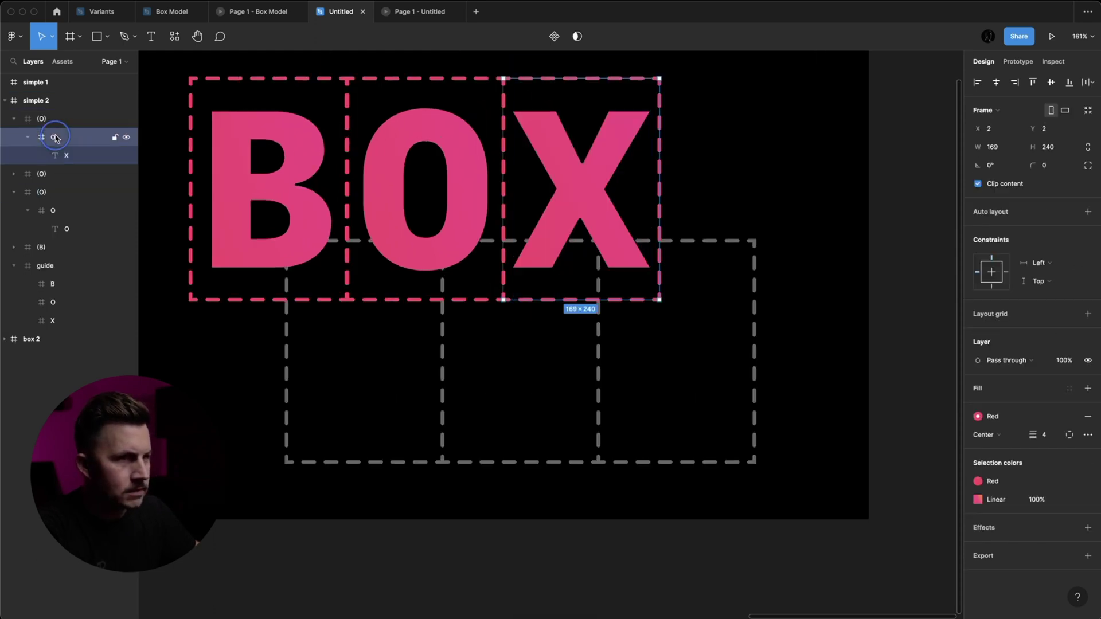
text(X)
key(shift+Tab)
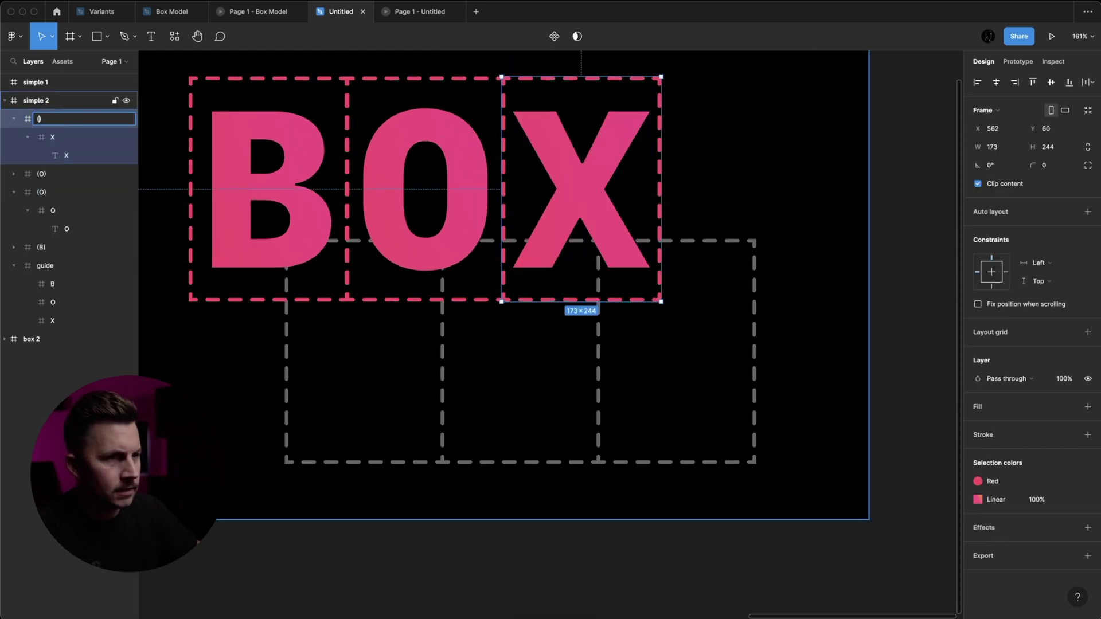
text((X))
key(Return)
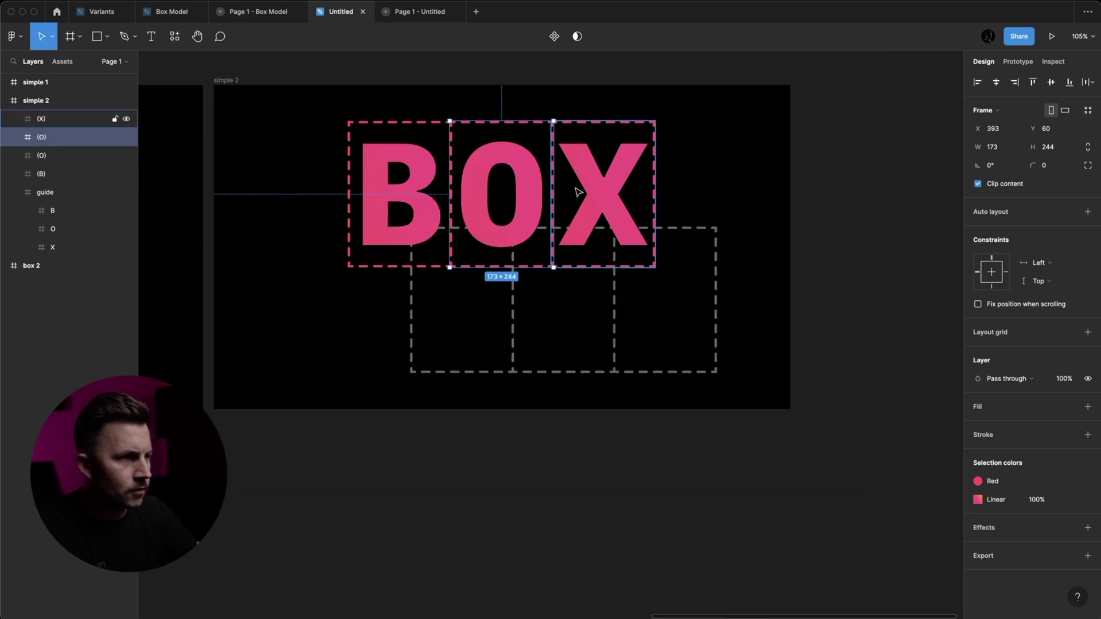
Delete the surplus duplicate (O) frame from simple 2.
drag(521, 188, 519, 310)
key(Delete)
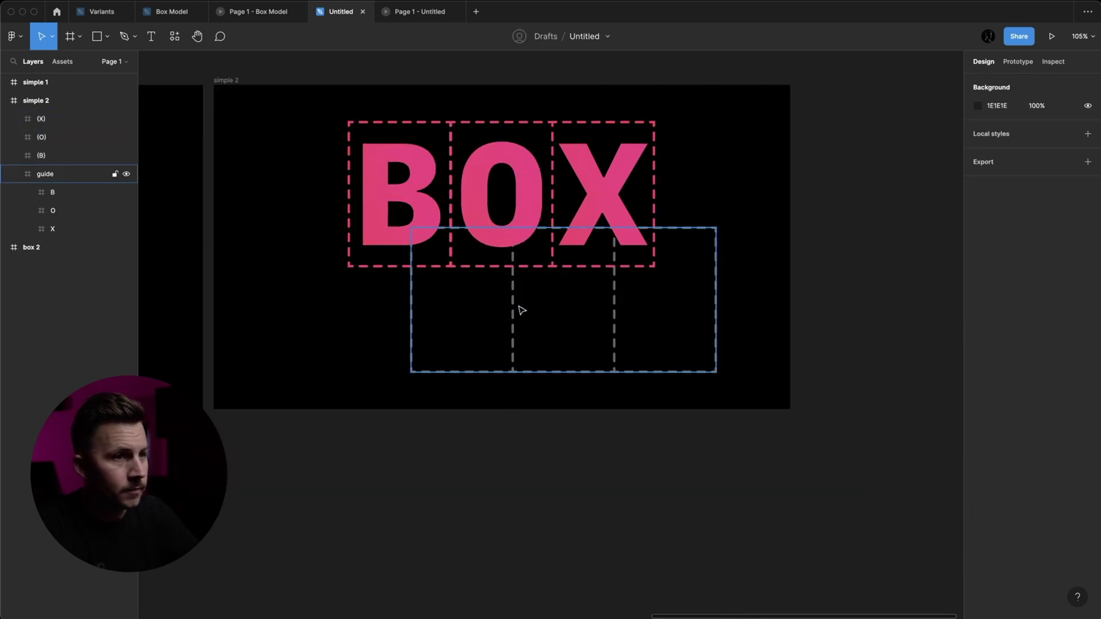
click(425, 207)
click(479, 193)
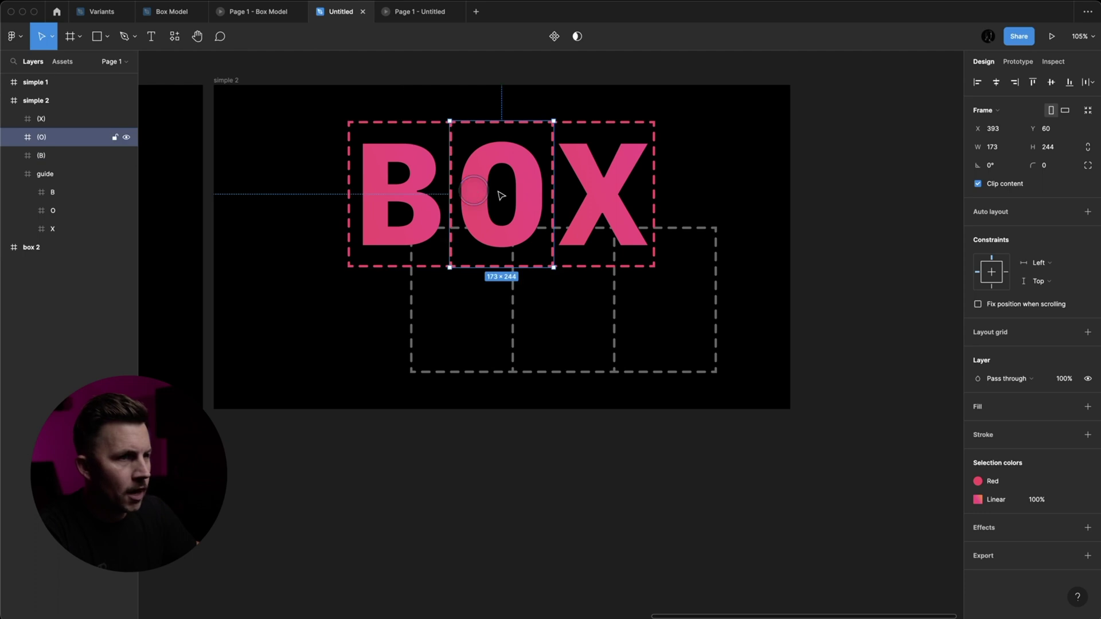
Wrap the (X), (O) and (B) frames in a new frame named content.
click(602, 200)
shift+click(51, 158)
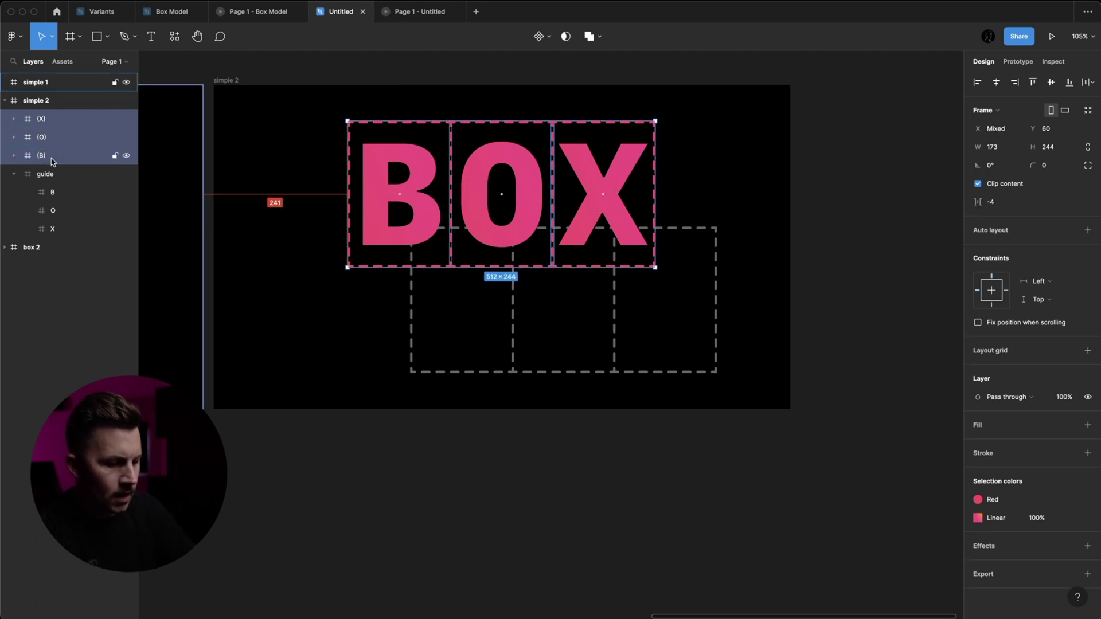
key(super+alt+g)
key(super+r)
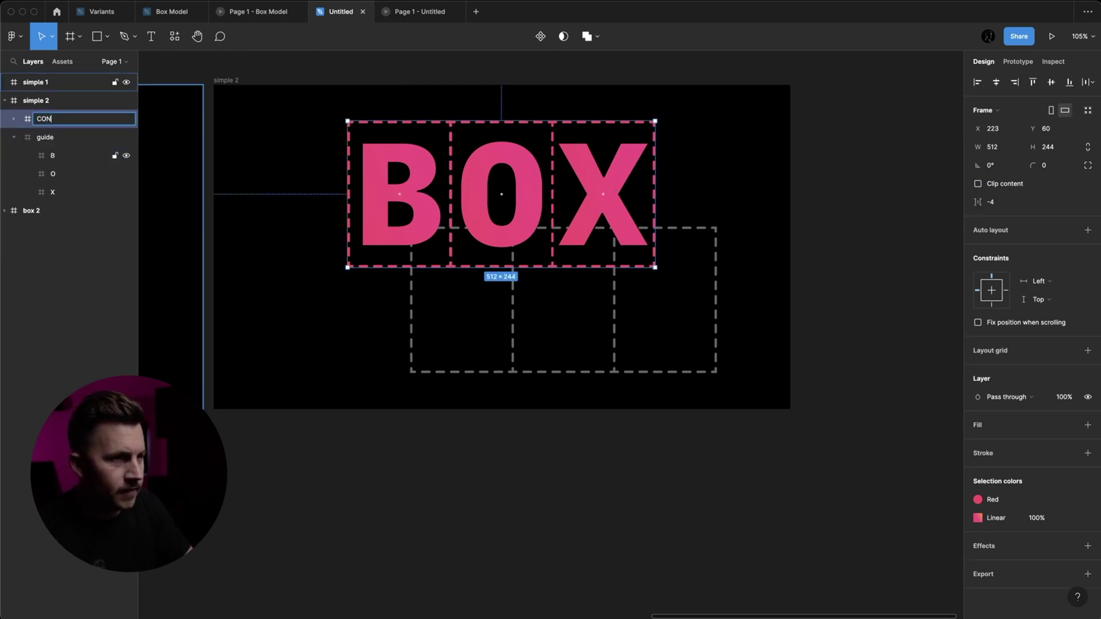
text(nte)
Set the dashed stroke colour of the guide frame's boxes to 333333.
click(73, 137)
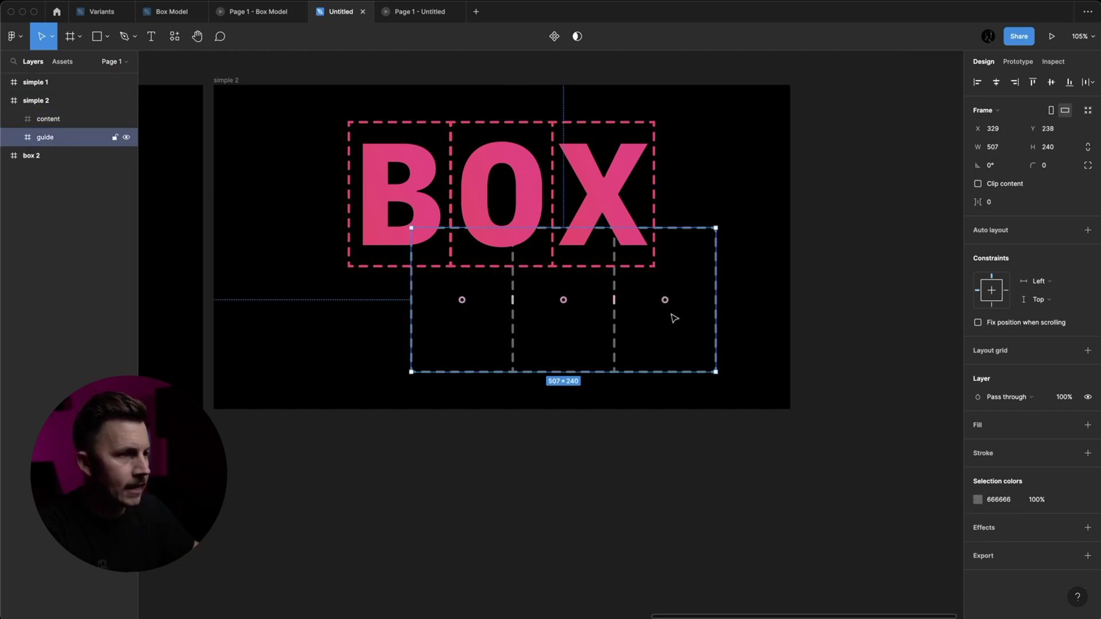
click(998, 499)
key(shift+Down)
key(shift+Down)
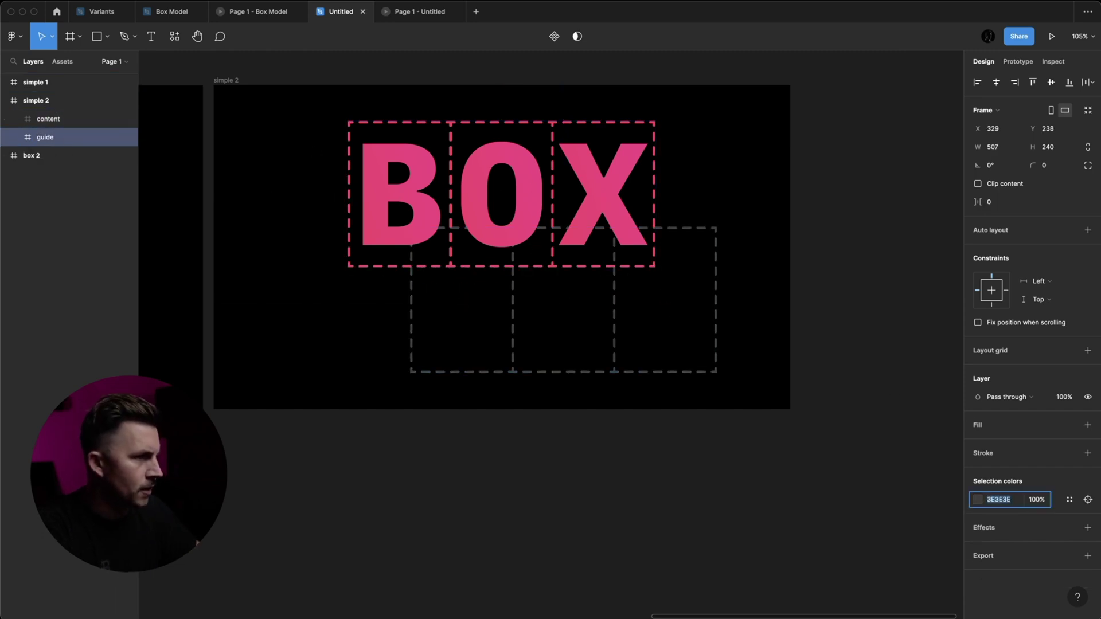
text(333333)
key(Return)
click(722, 493)
Align the content and guide frames on a shared centre and centre them within simple 2.
click(599, 230)
shift+click(590, 328)
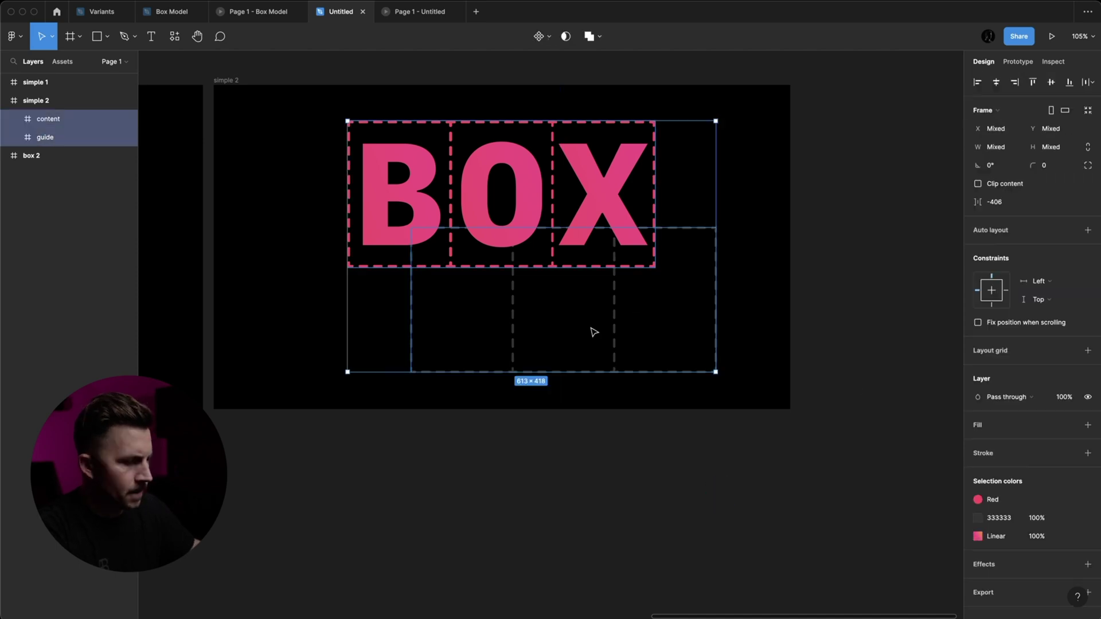
key(alt+h)
key(alt+v)
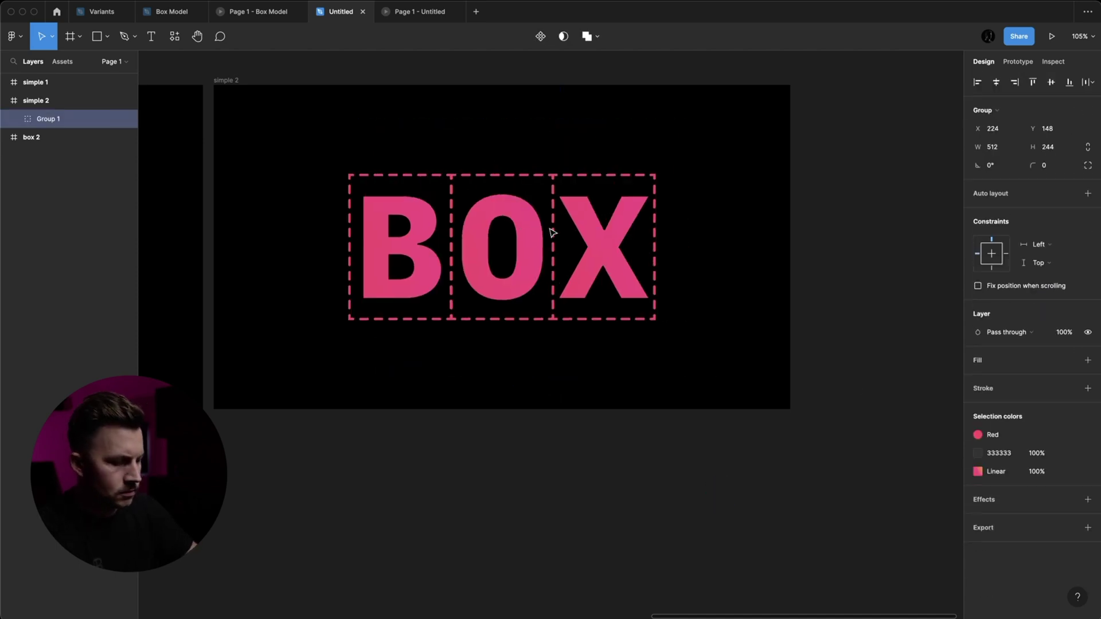
drag(544, 245, 541, 213)
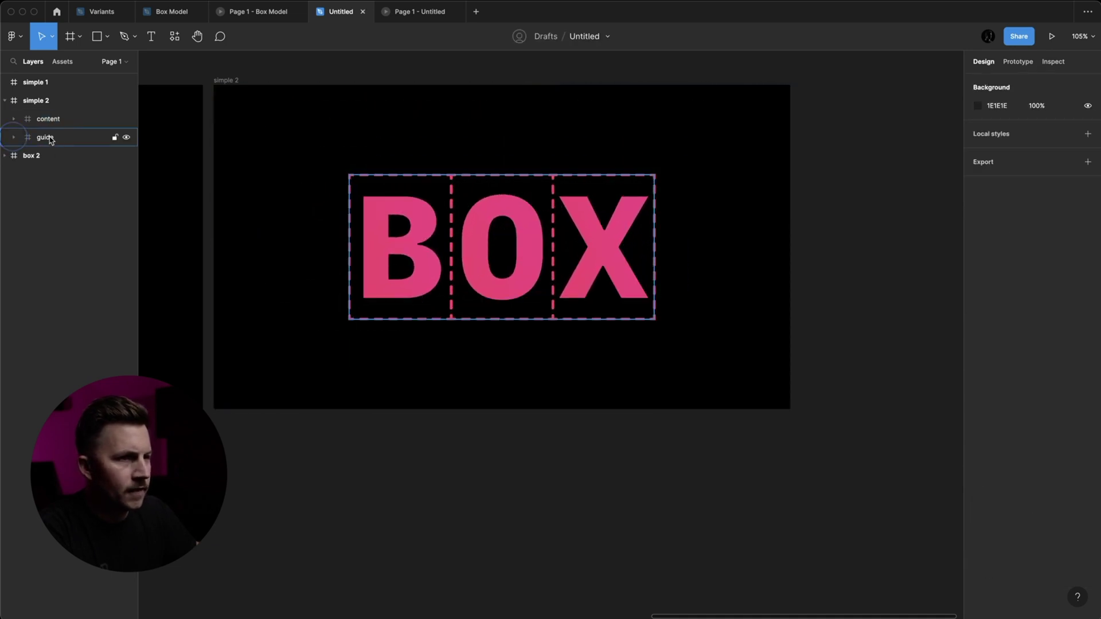
Copy the content and guide frames from simple 2 into simple 1, and lock the guide in both.
click(51, 138)
click(49, 120)
scroll(332, 238, down, 4)
scroll(436, 229, left, 5)
drag(608, 167, 886, 310)
click(169, 133)
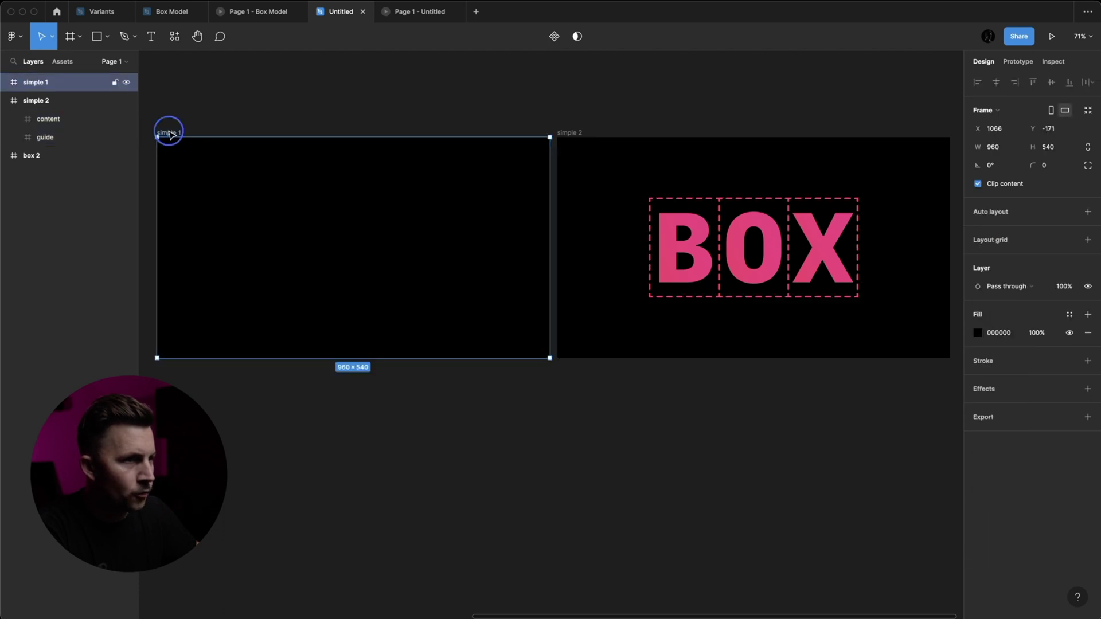
key(ctrl+v)
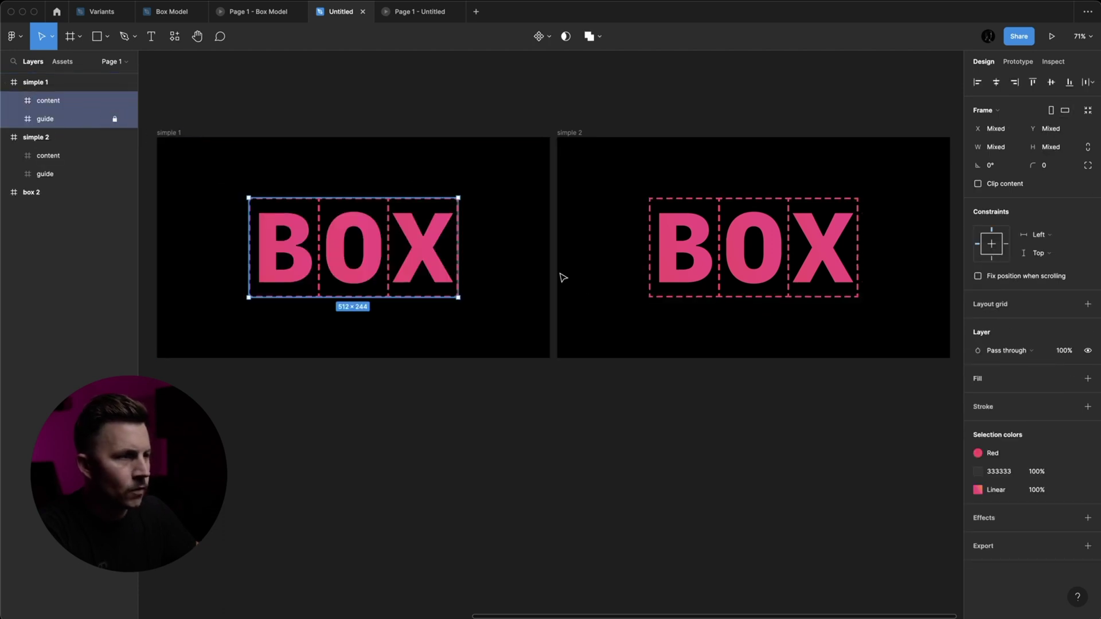
click(114, 174)
Shift the B, O and X letters in simple 1 left to X -160, outside their clipping frames.
scroll(287, 252, up, 5)
scroll(302, 255, left, 3)
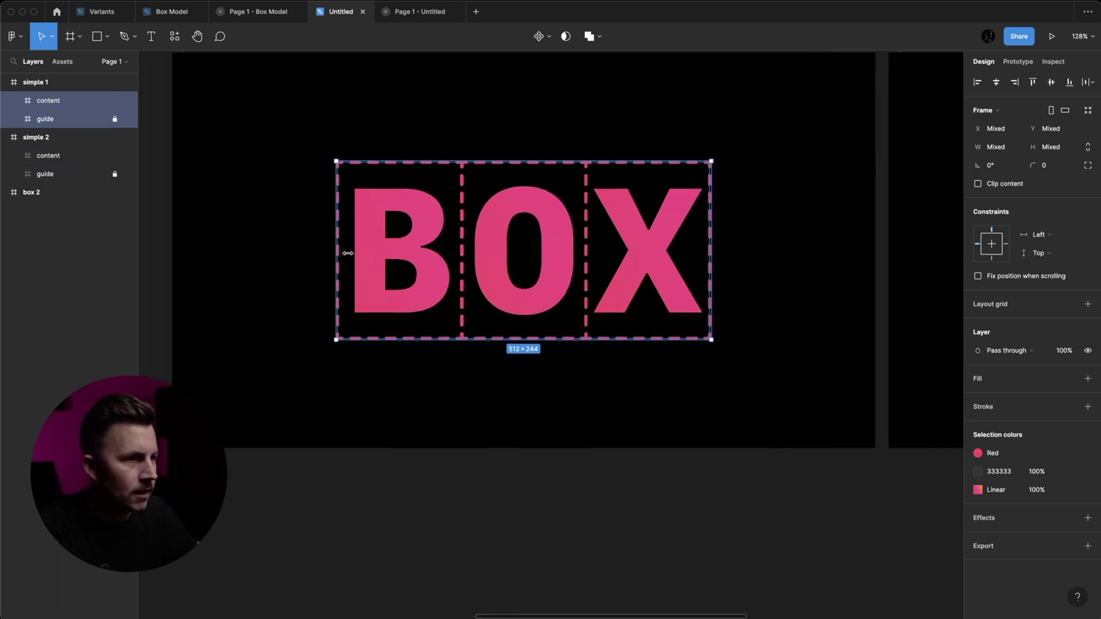
super+click(396, 260)
shift+super+click(559, 258)
super+click(406, 245)
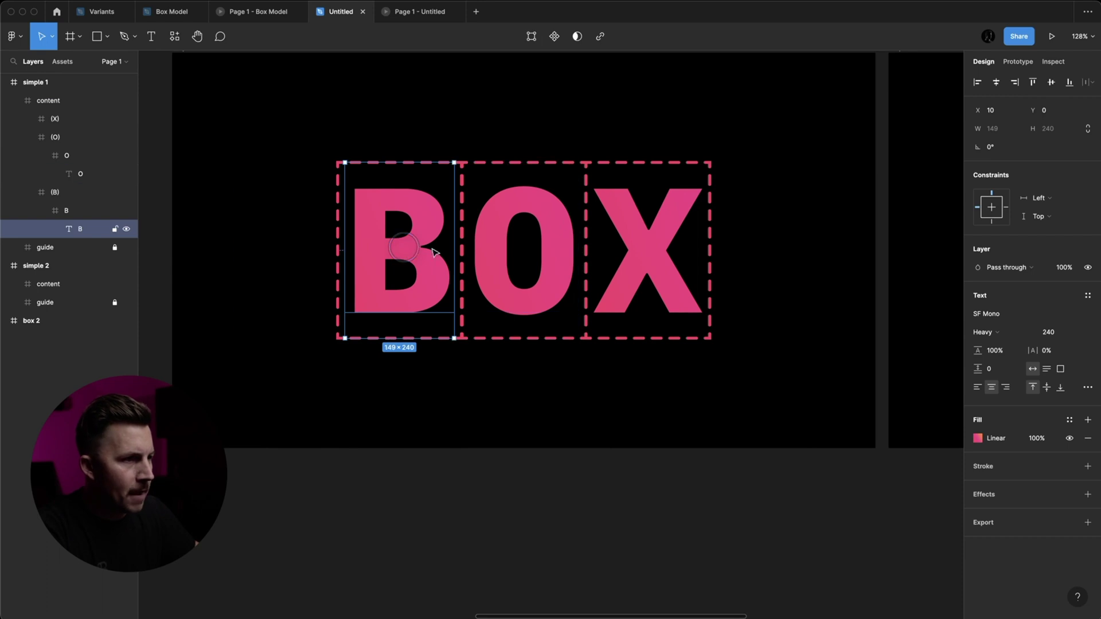
shift+super+click(539, 262)
shift+super+click(646, 268)
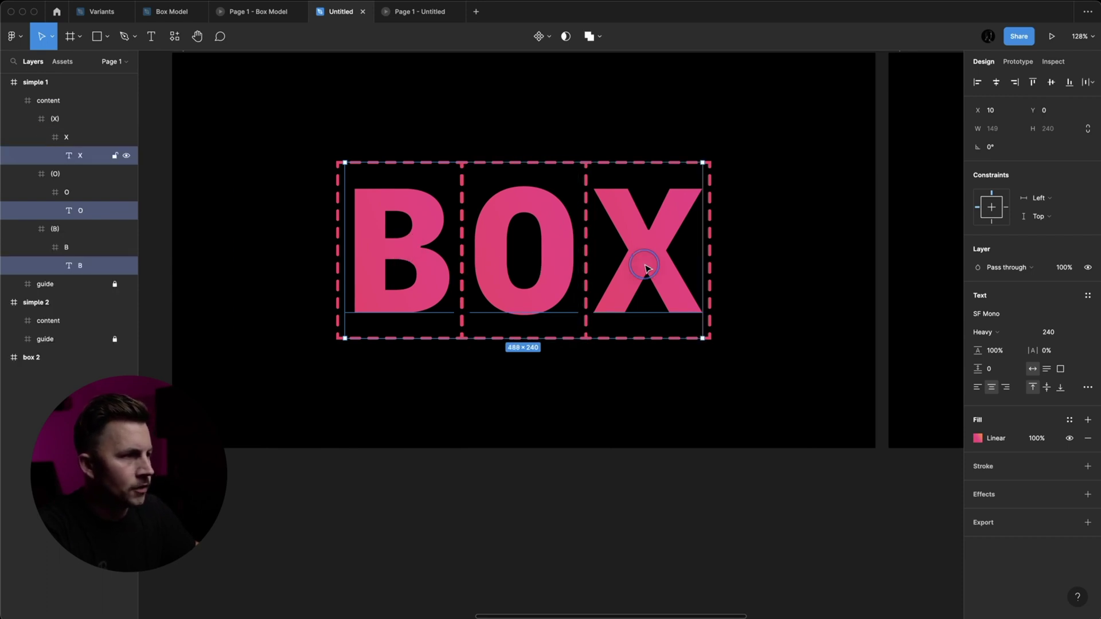
key(shift+Left)
key(shift+Left)
key(shift+Left)
key(shift+Left)
key(shift+Left)
key(shift+Left)
key(shift+Left)
key(shift+Left)
key(shift+Left)
key(shift+Left)
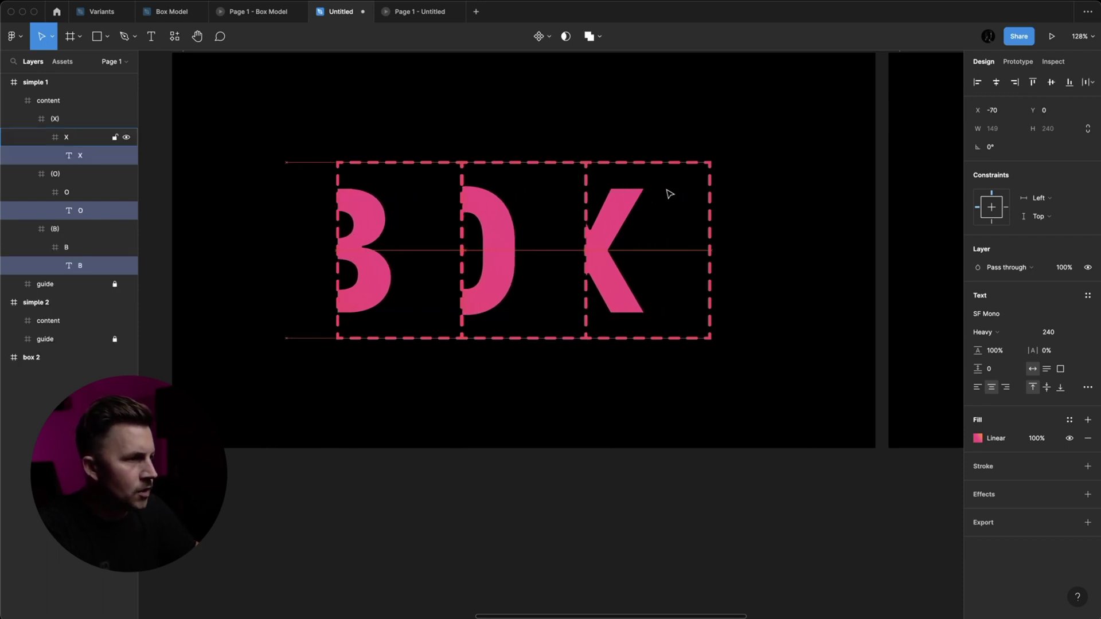
key(shift+Left)
key(shift+Left)
key(shift+Left)
key(shift+Left)
key(shift+Left)
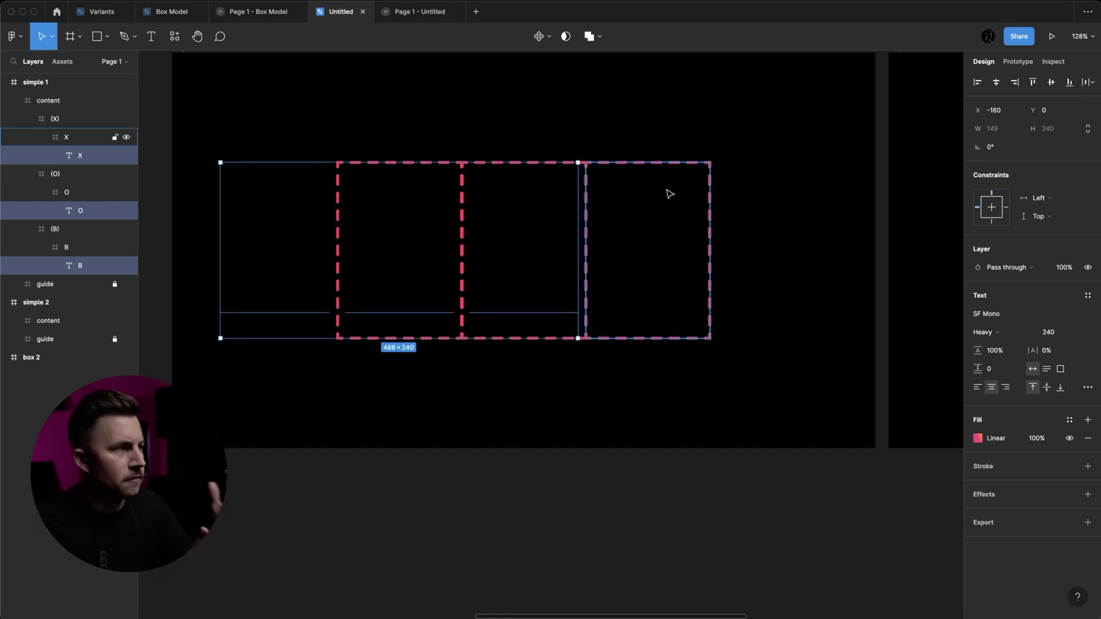
Try to collapse the (B) clipping frame in simple 1 by narrowing it from its right edge.
click(71, 138)
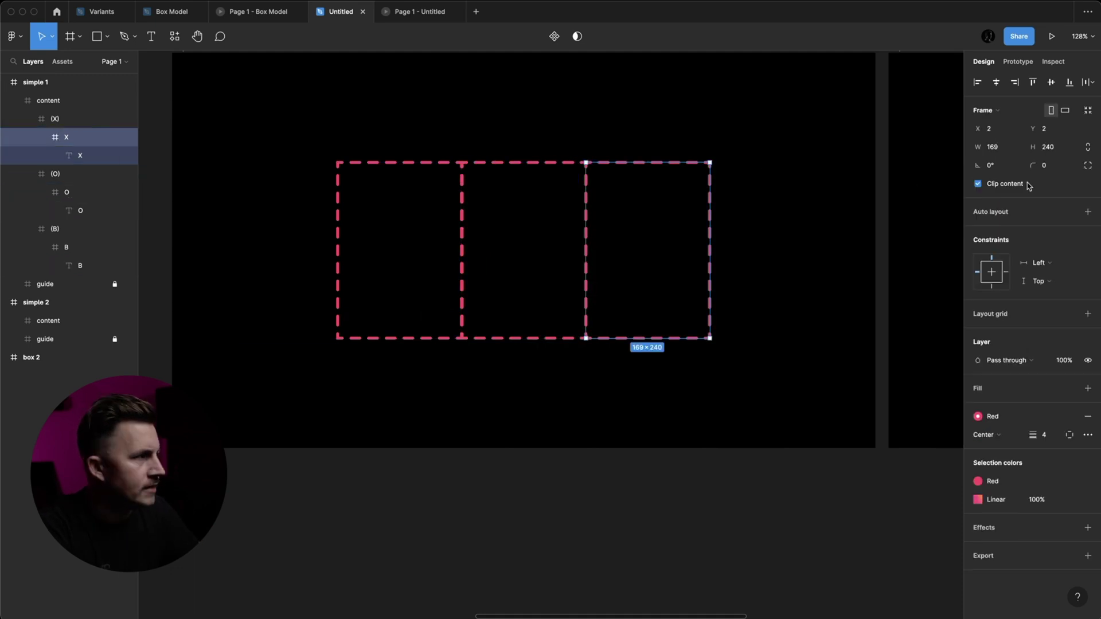
click(436, 267)
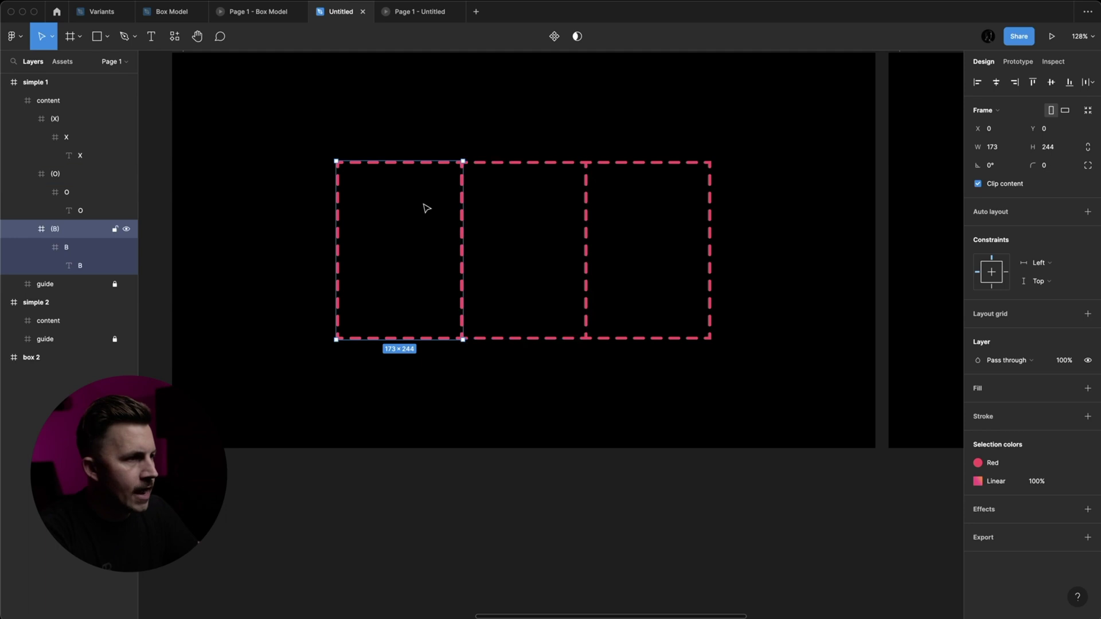
scroll(430, 195, up, 2)
drag(469, 243, 321, 243)
key(super+z)
drag(466, 244, 358, 259)
key(super+z)
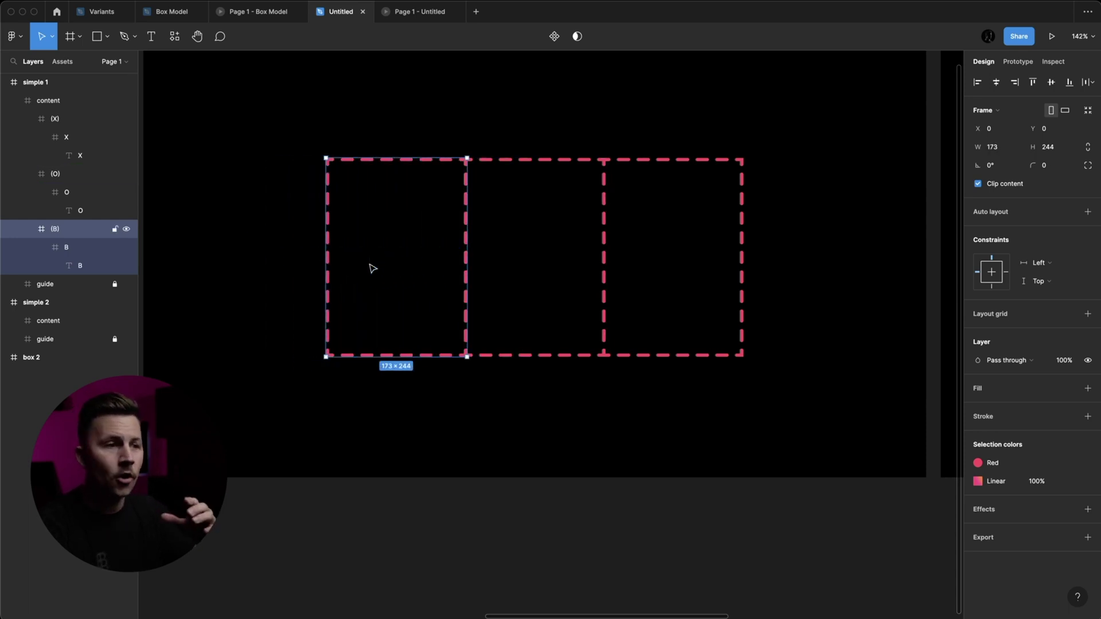
Undo the leftward shift of the B, O and X letters in simple 1.
key(super+z)
key(super+z)
key(super+z)
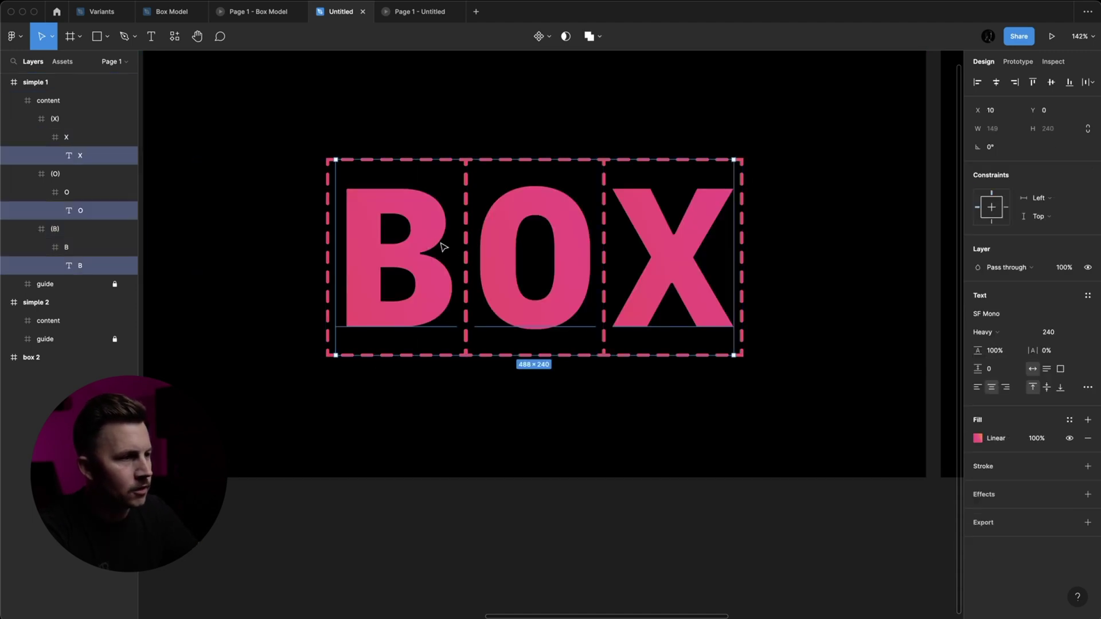
key(super+z)
key(super+z)
Collapse the (B) clipping frame in simple 1 from its right edge to 2 wide at X -2.
drag(466, 247, 451, 222)
click(386, 246)
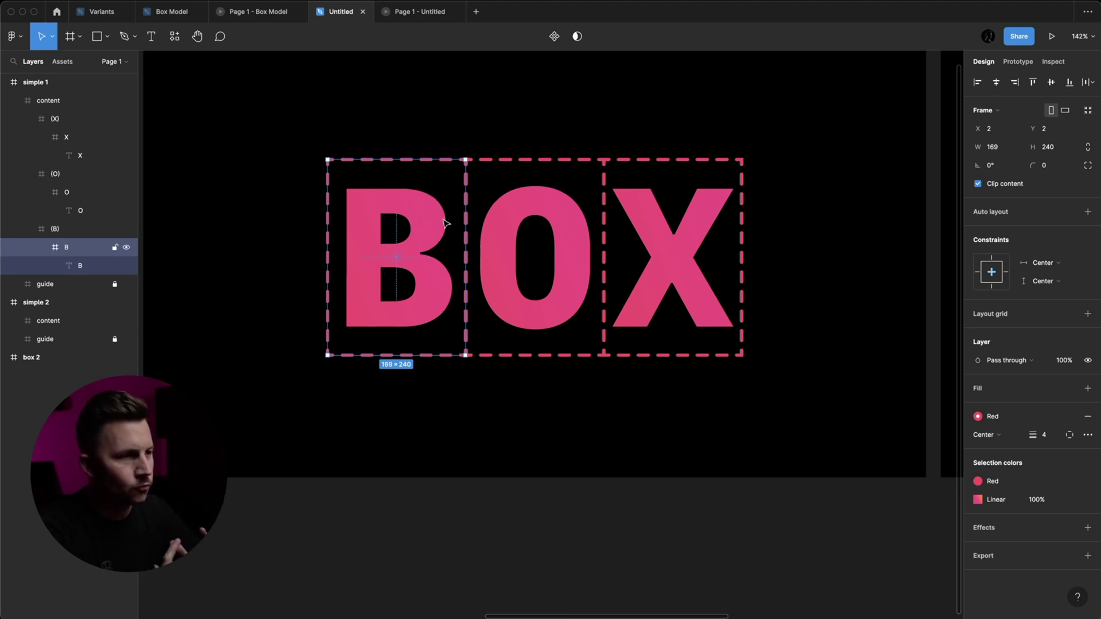
click(63, 229)
click(40, 137)
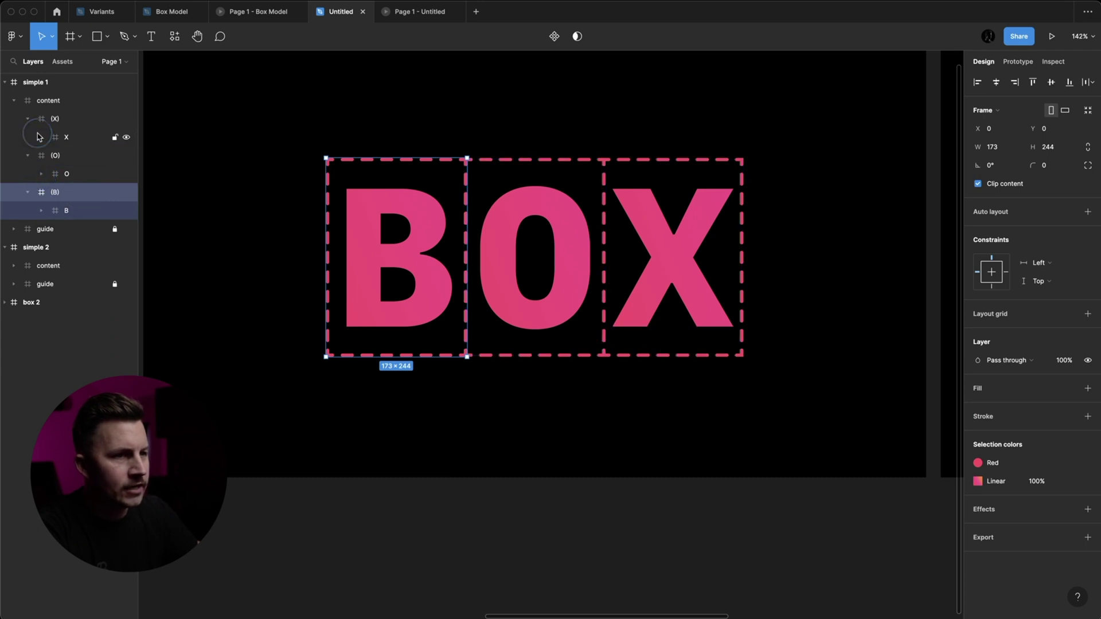
click(64, 200)
scroll(459, 250, up, 5)
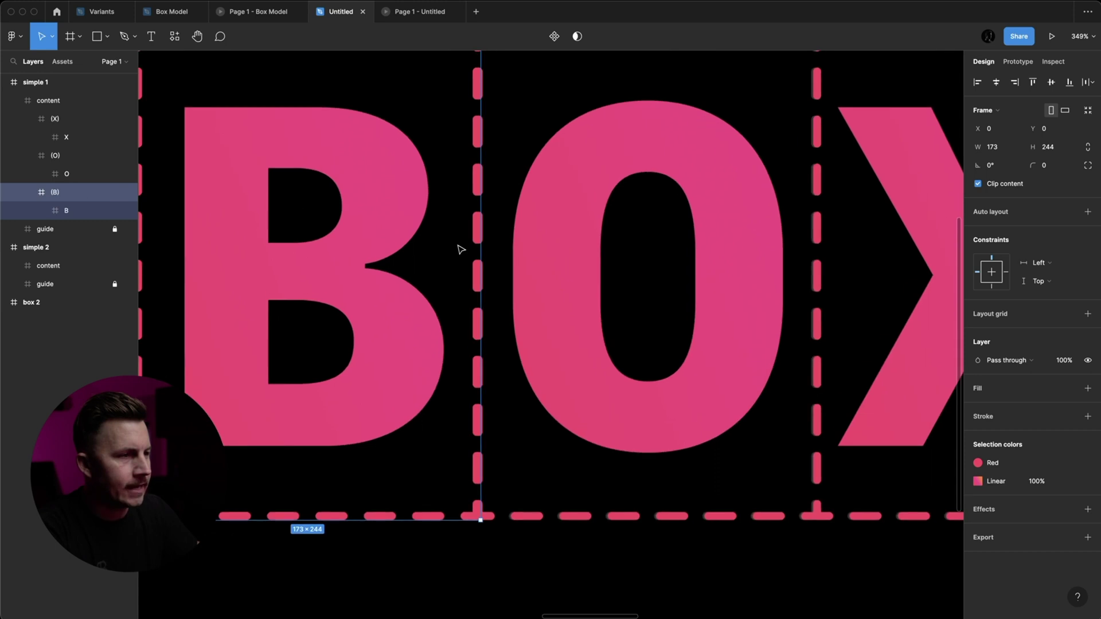
drag(528, 257, 180, 241)
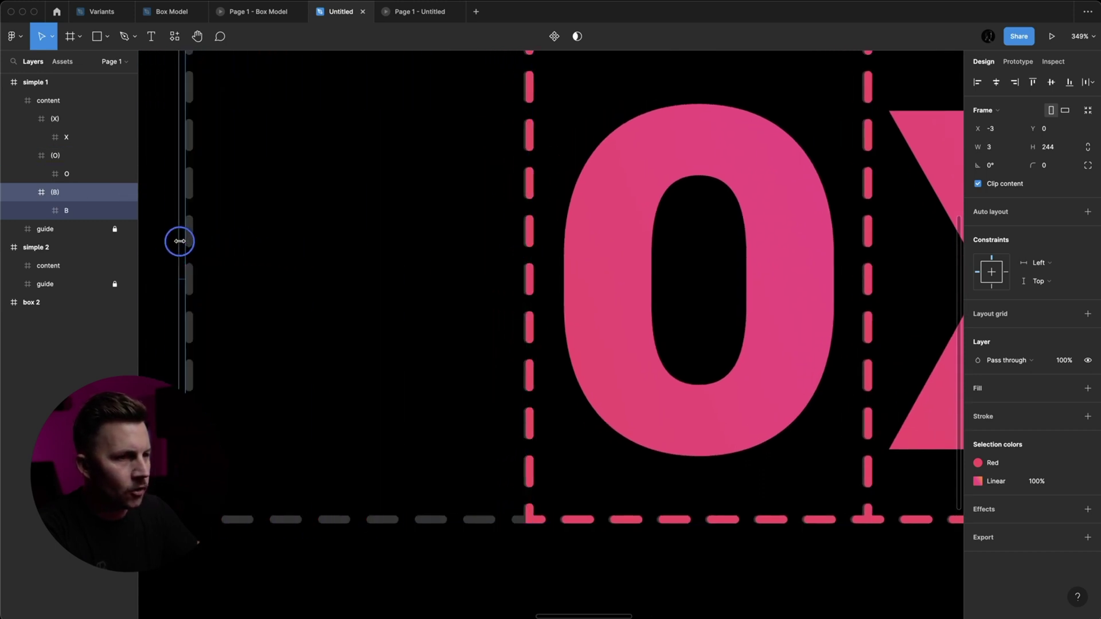
Examine how the pink letter-frame dashes line up with the gray guides in simple 1 and simple 2.
scroll(585, 135, up, 10)
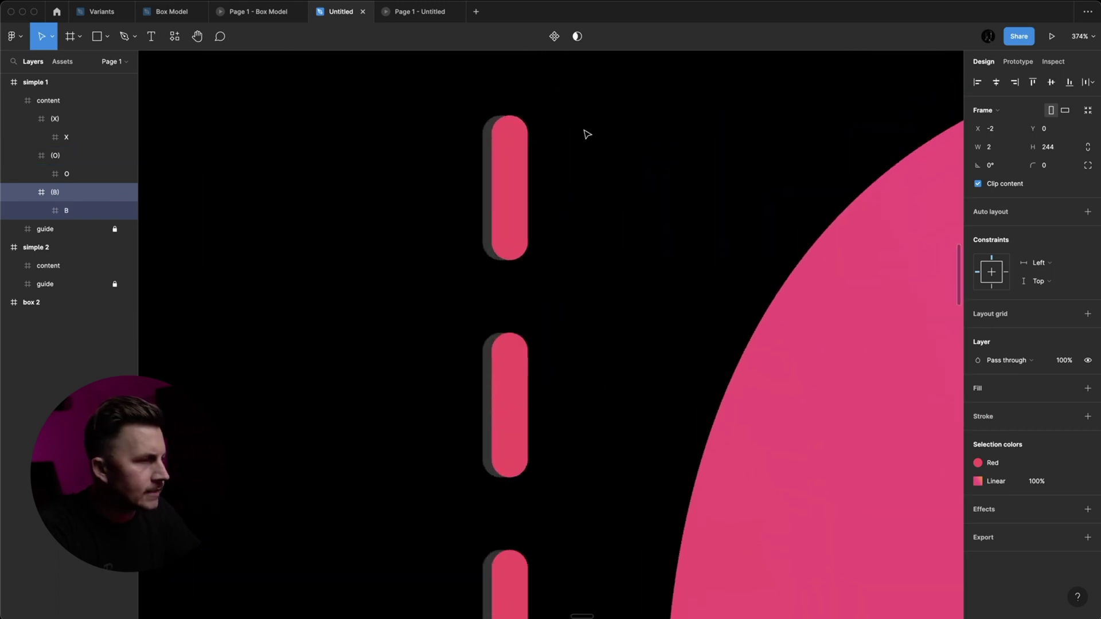
scroll(503, 194, down, 8)
scroll(502, 193, up, 10)
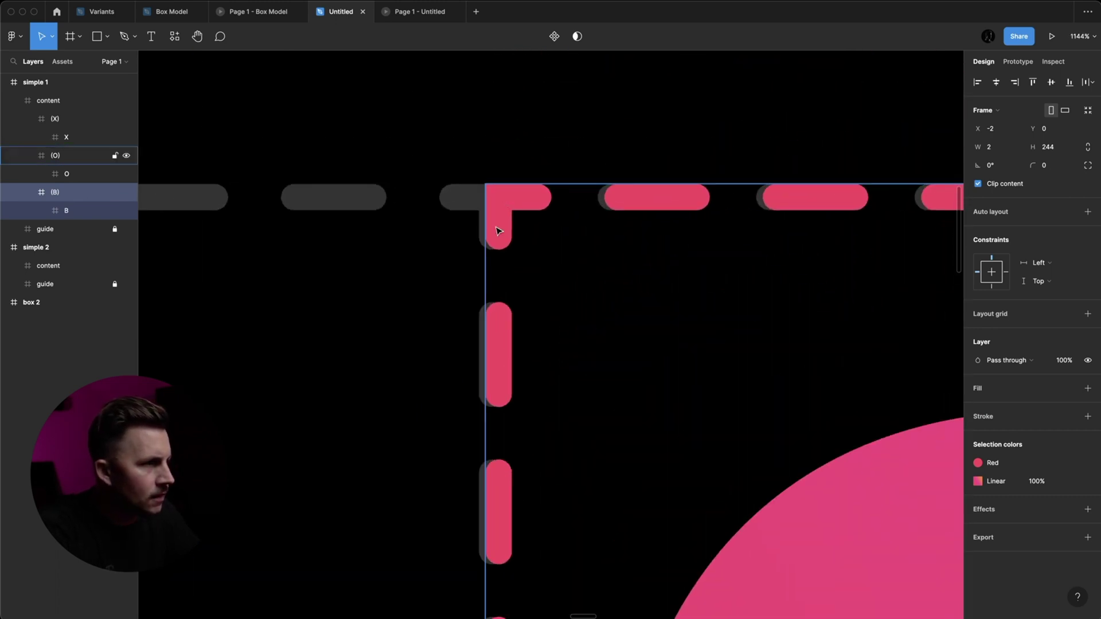
scroll(452, 223, down, 15)
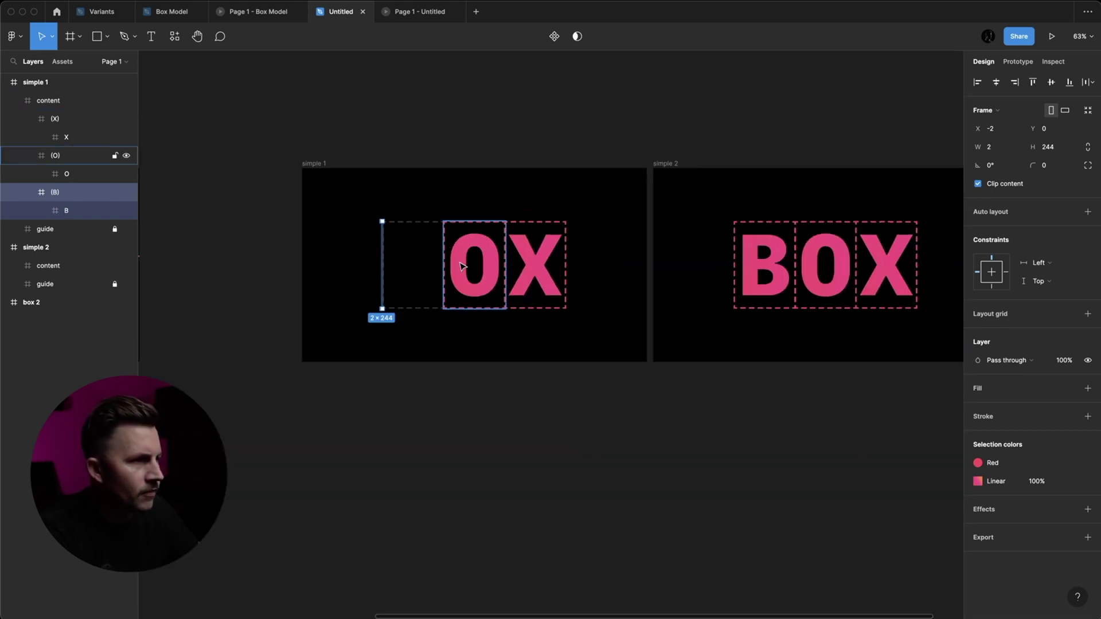
scroll(817, 256, up, 15)
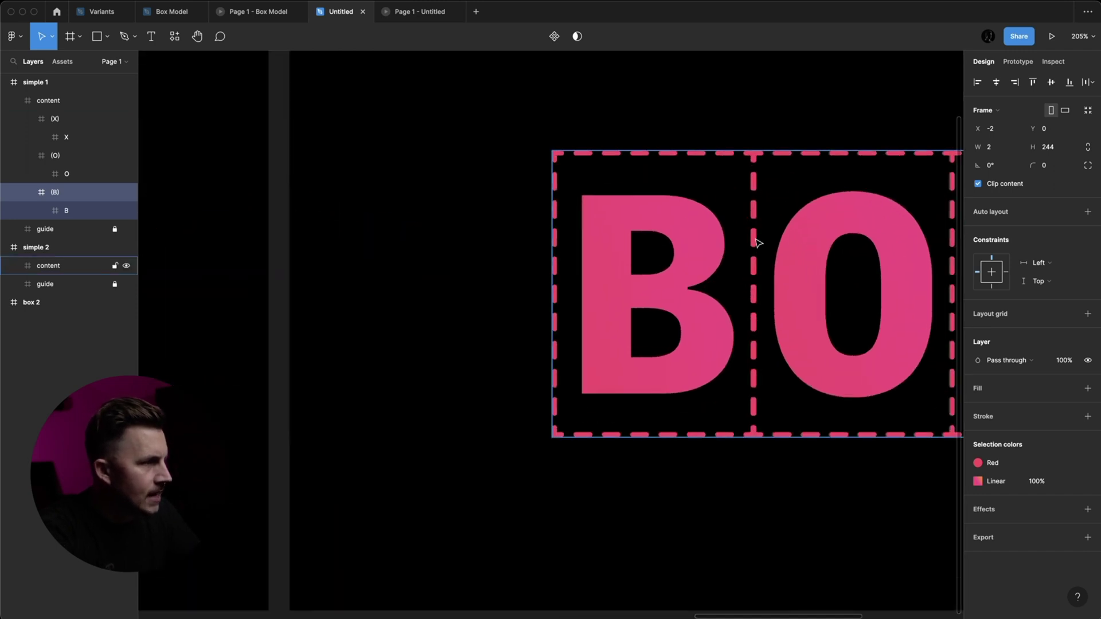
scroll(804, 108, down, 8)
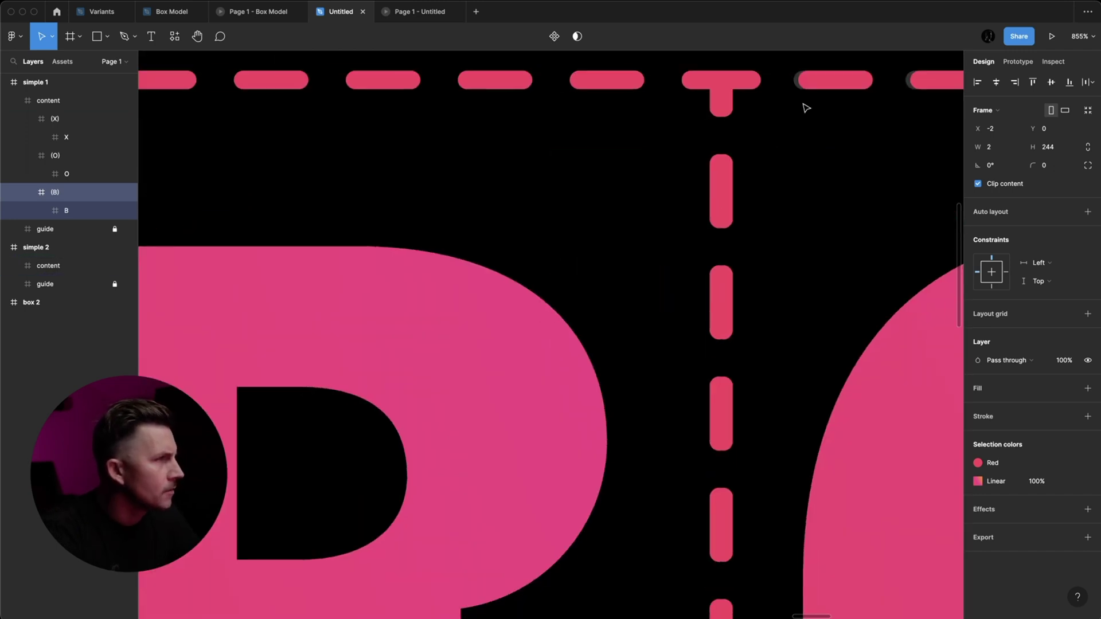
scroll(800, 81, down, 8)
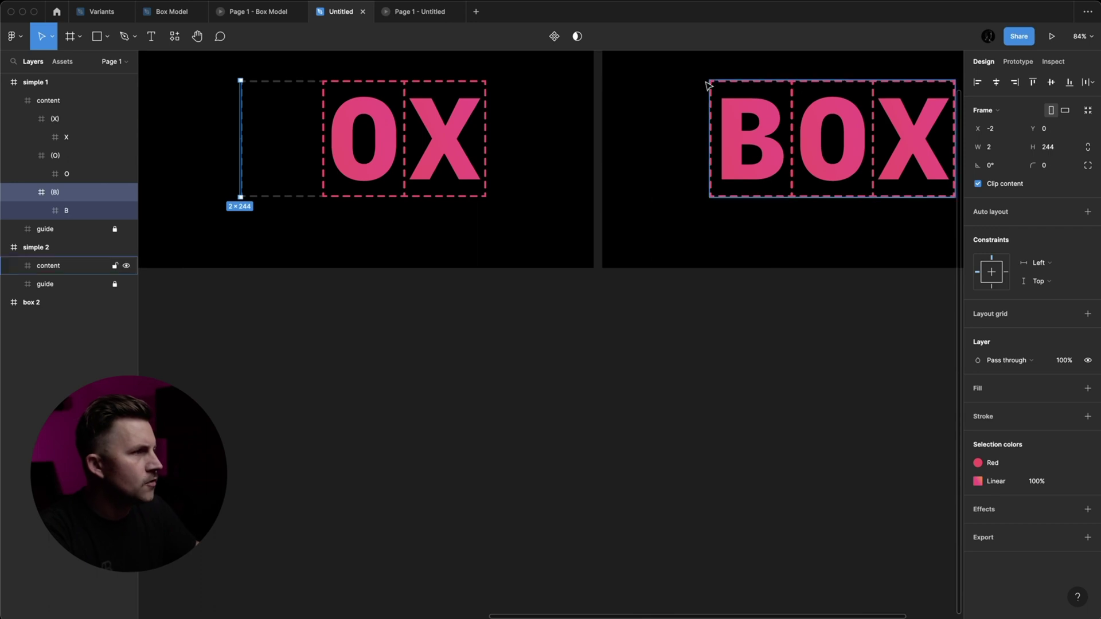
Delete the letter content and the gray guide frame from simple 1, leaving the artboard empty.
click(402, 93)
drag(553, 95, 255, 171)
key(Delete)
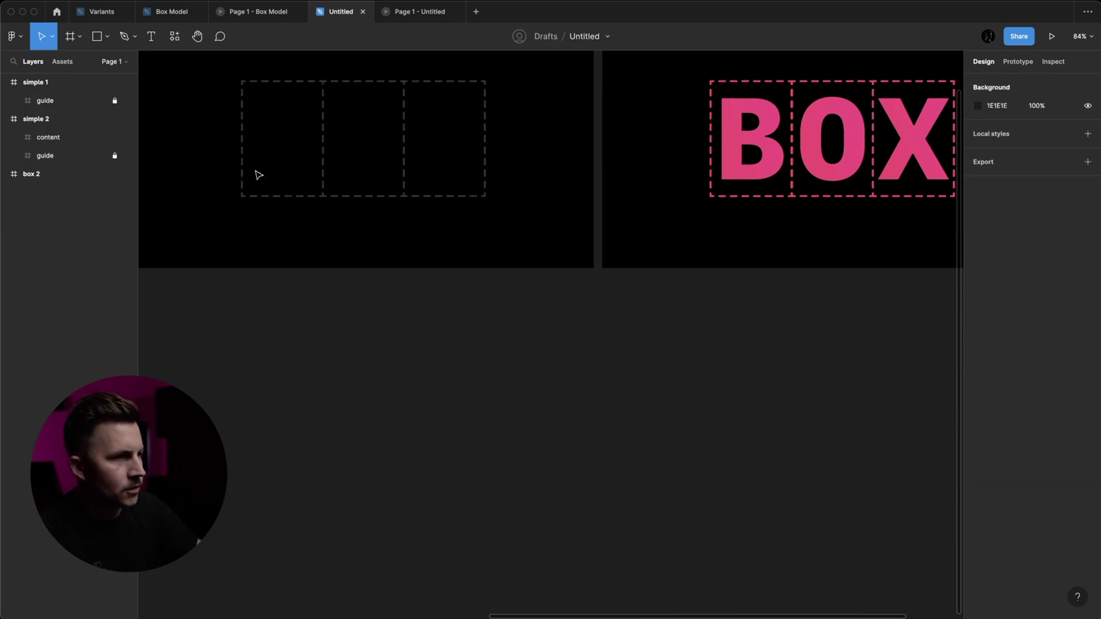
scroll(225, 121, left, 5)
click(739, 238)
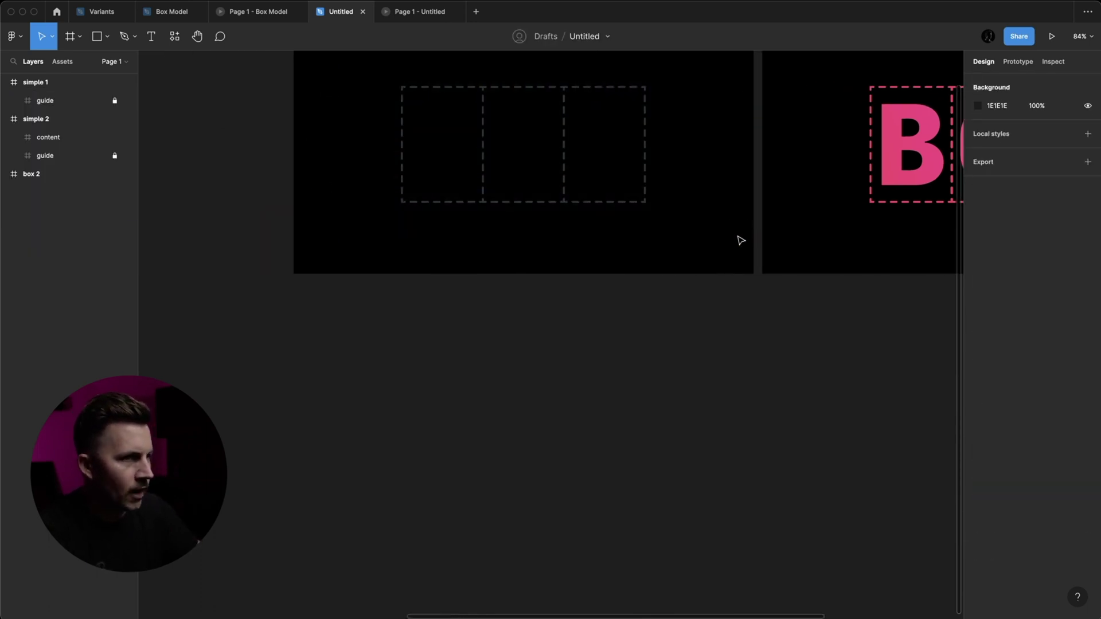
scroll(496, 192, right, 3)
click(84, 103)
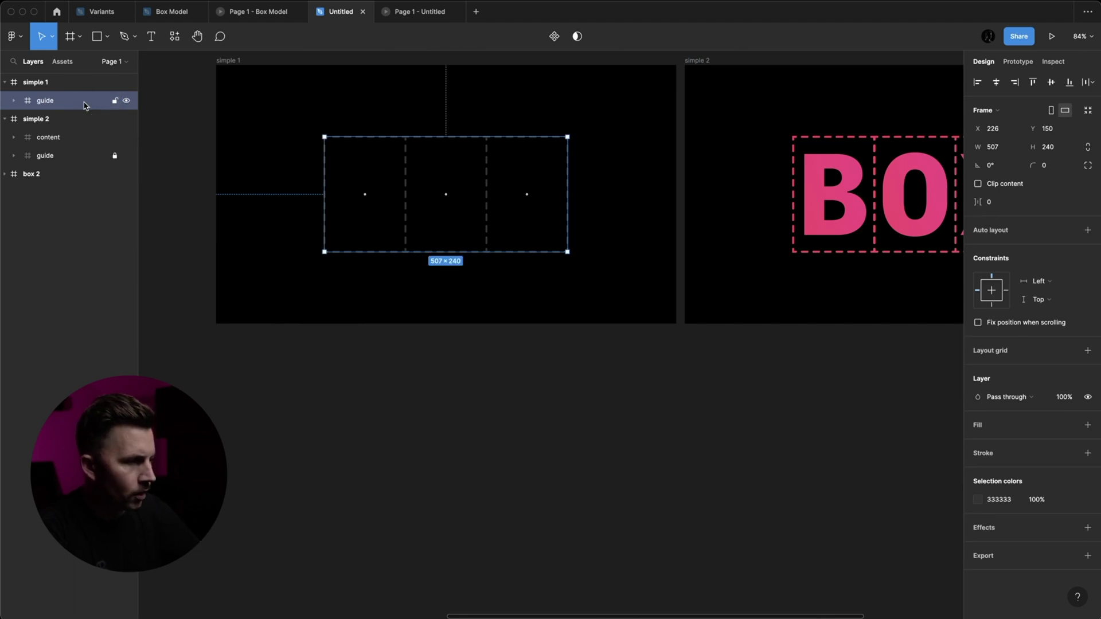
key(Delete)
Unlock the guide frame in simple 2 and ungroup both the content and guide frames.
scroll(668, 196, right, 5)
scroll(669, 196, up, 5)
scroll(668, 197, right, 2)
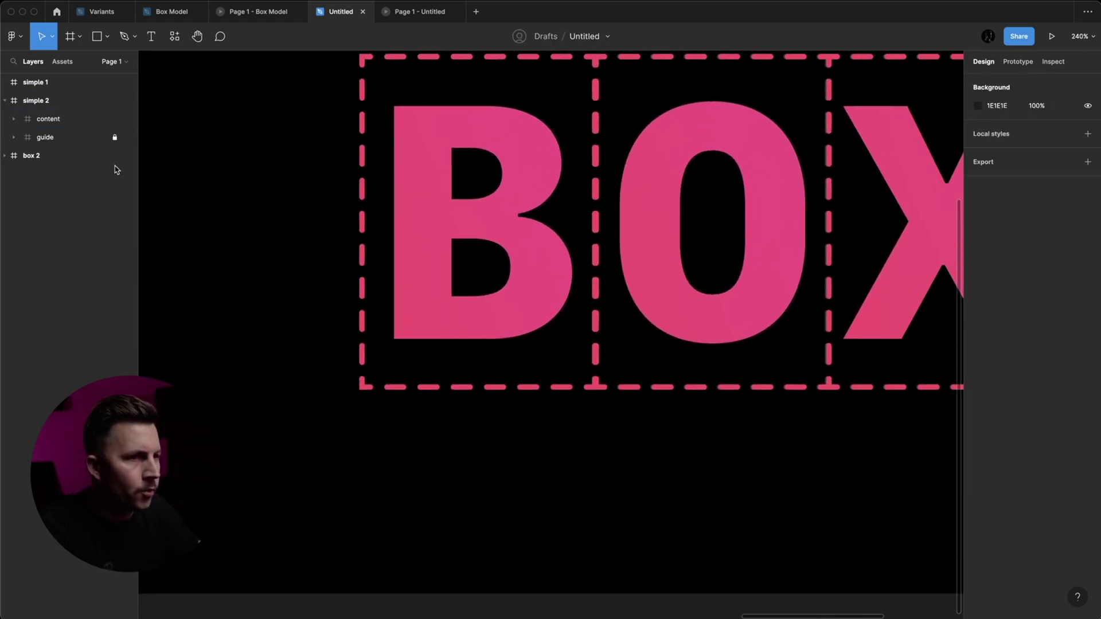
scroll(292, 159, up, 3)
scroll(291, 159, right, 2)
scroll(393, 167, up, 3)
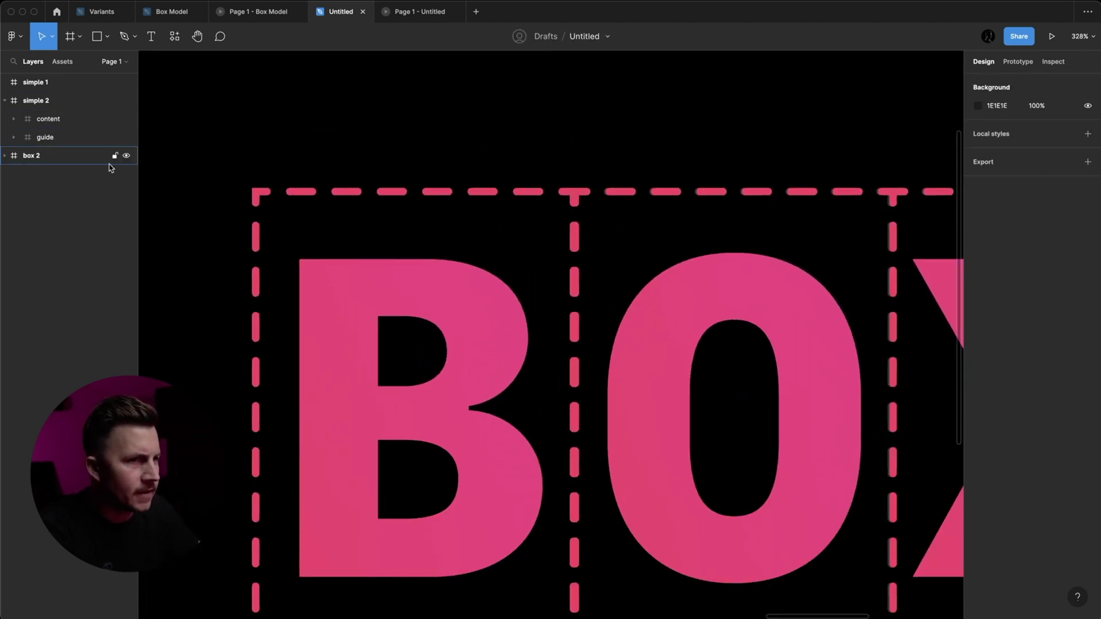
click(52, 119)
key(shift+super+g)
click(45, 175)
key(shift+super+g)
Rename the gray X, O and B guide frames in simple 2 as guide-X, guide-O and guide-O.
double_click(39, 210)
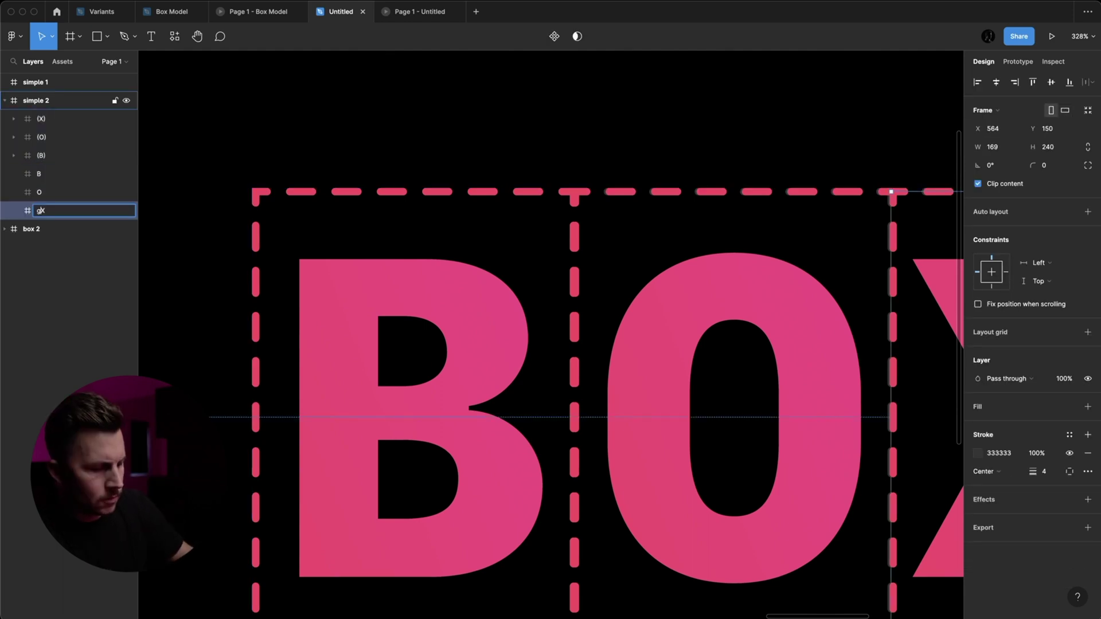
double_click(56, 197)
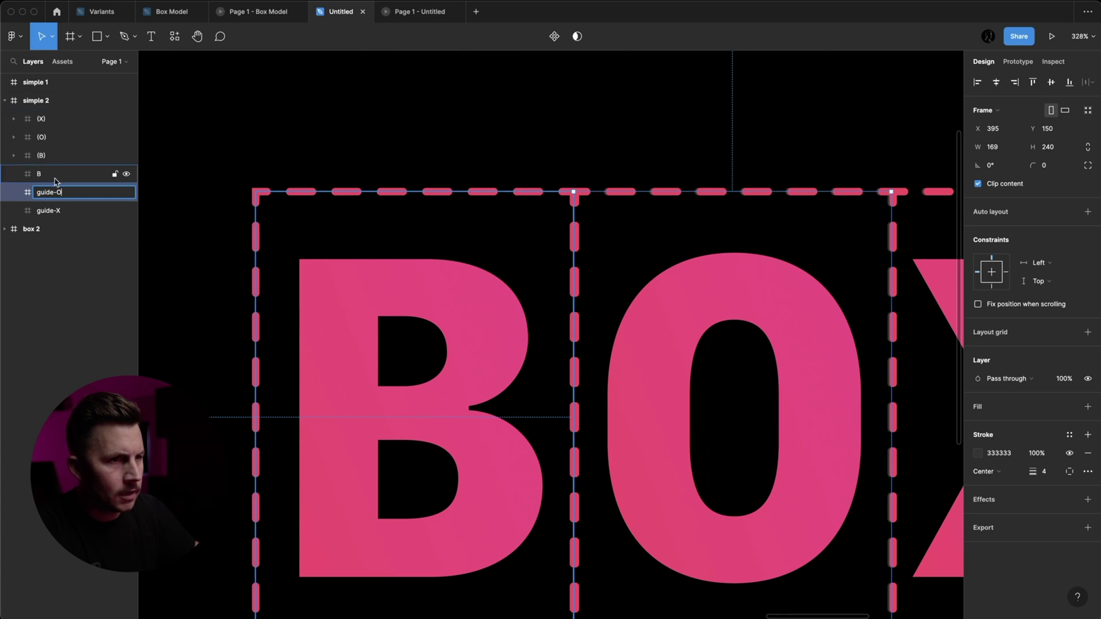
double_click(57, 178)
Wrap the (X), (O) and (B) frames in simple 2 in a horizontal auto layout with -4 spacing.
click(307, 111)
scroll(313, 113, down, 4)
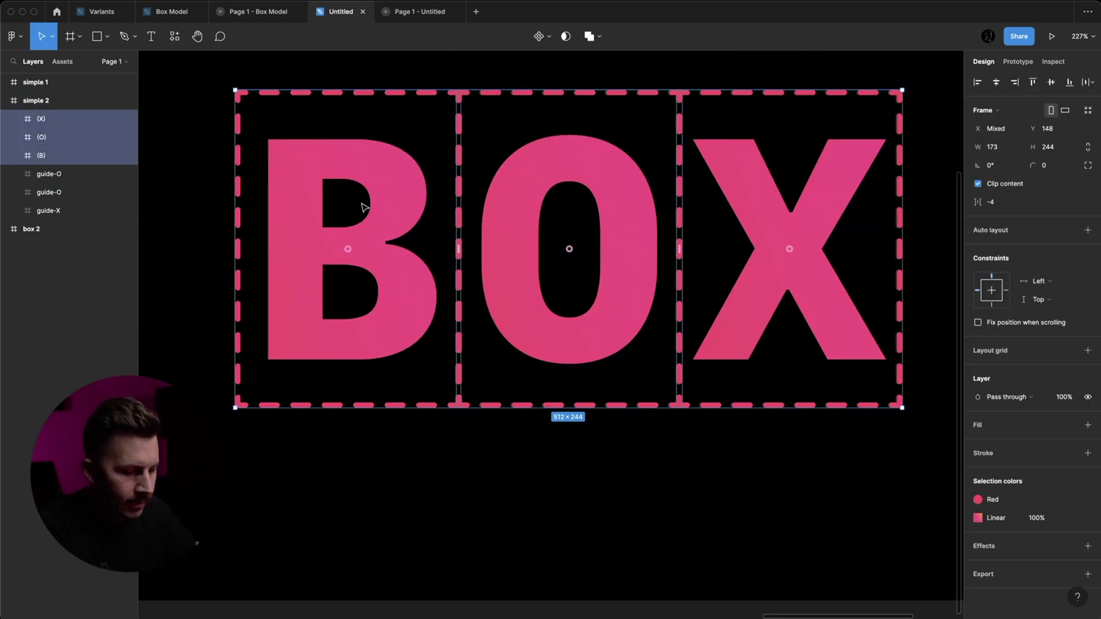
key(shift+a)
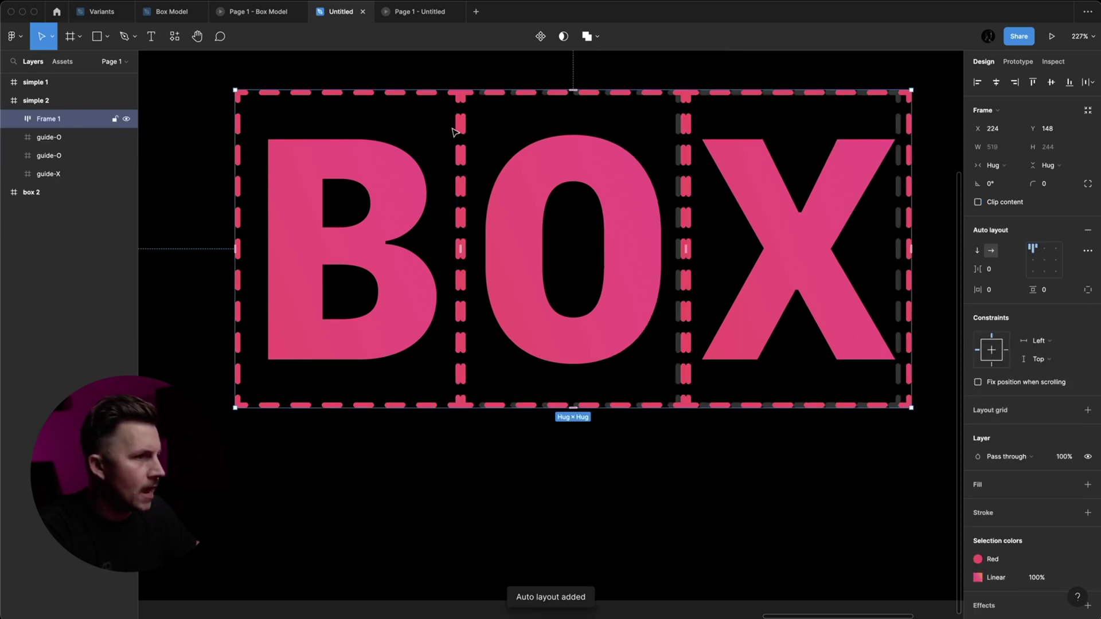
scroll(451, 130, up, 2)
click(992, 269)
key(Down)
key(Down)
key(Down)
key(Down)
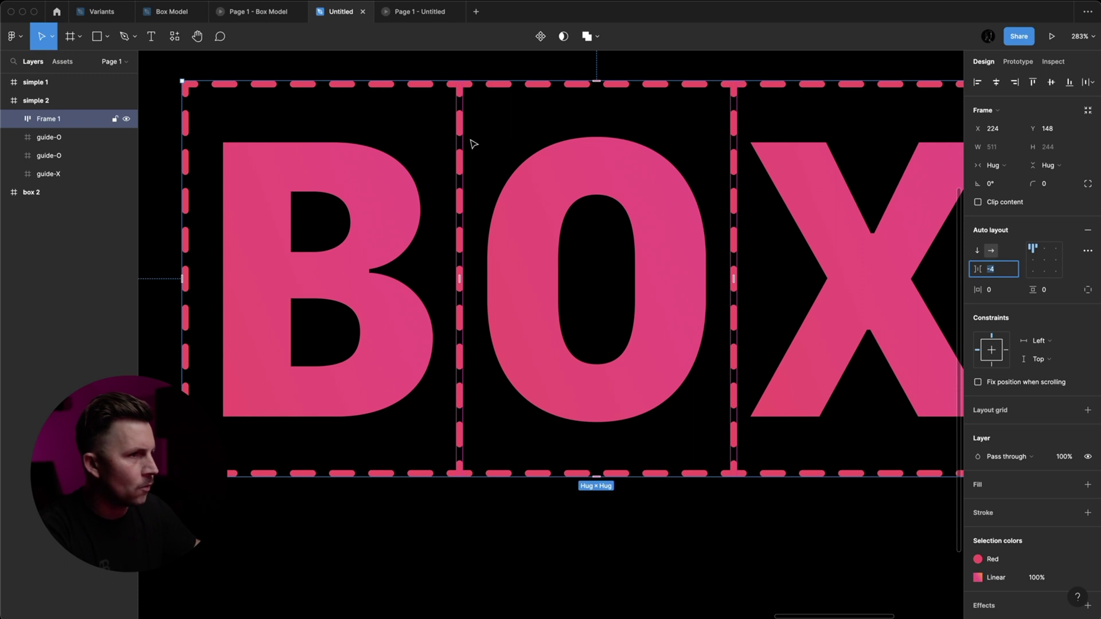
Try 16 spacing between the letter frames in simple 2, and return it to -4.
scroll(472, 140, up, 2)
scroll(473, 138, down, 4)
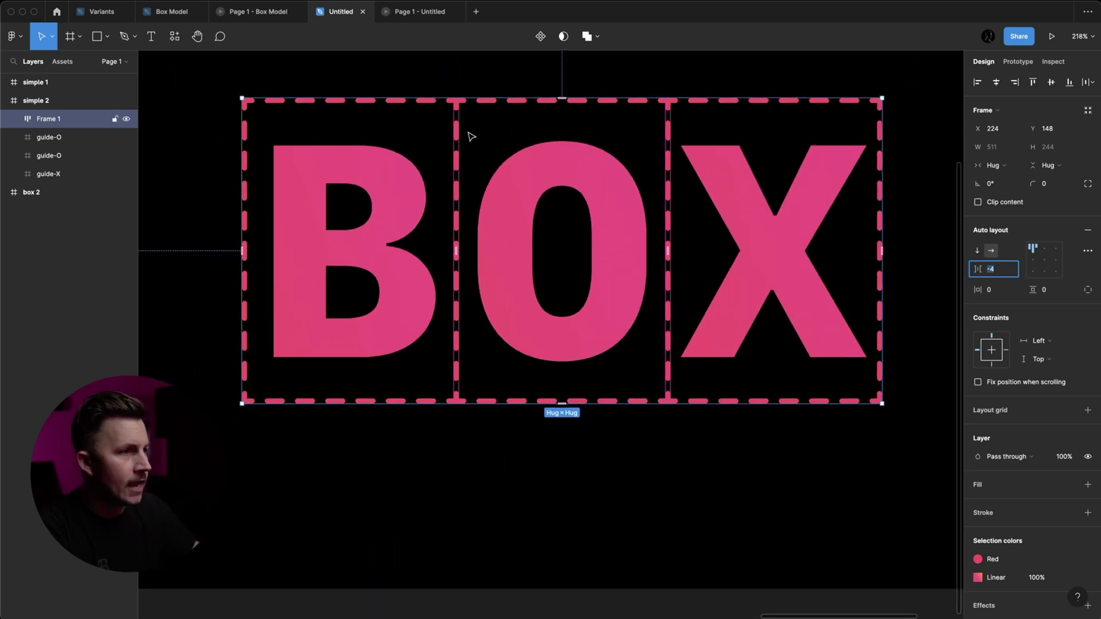
key(shift+Up)
key(shift+Up)
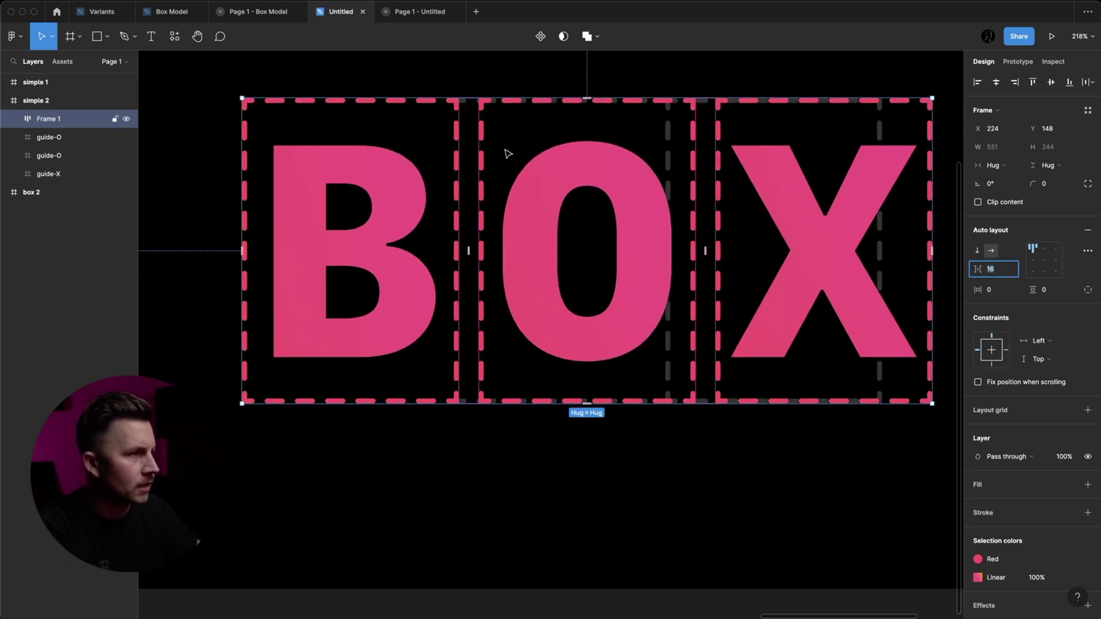
scroll(507, 154, up, 3)
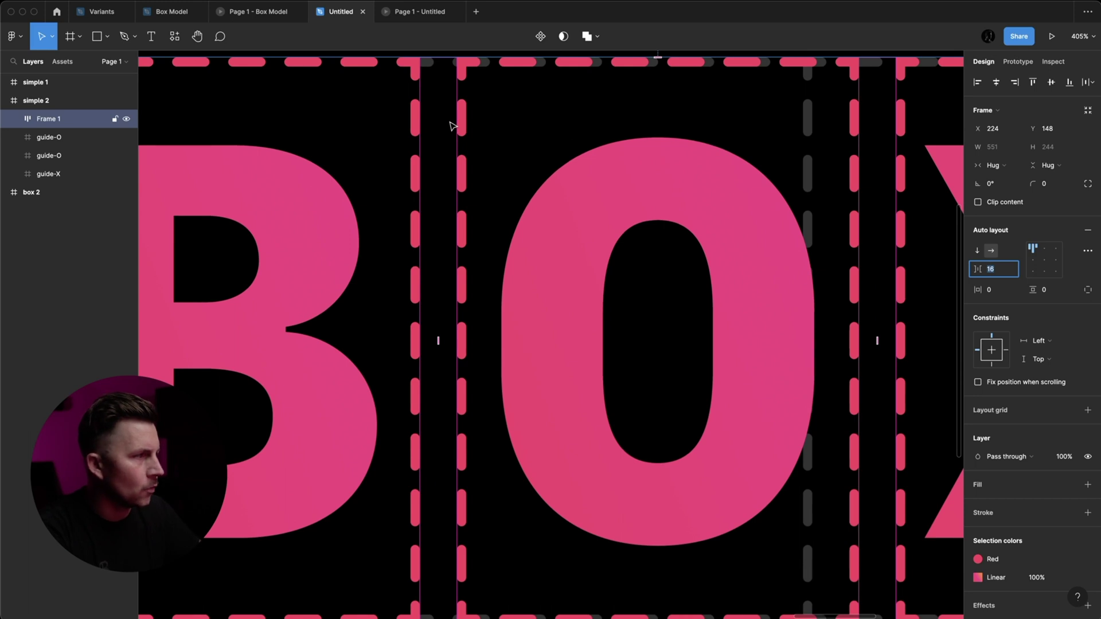
key(shift+Down)
key(shift+Down)
scroll(330, 213, down, 3)
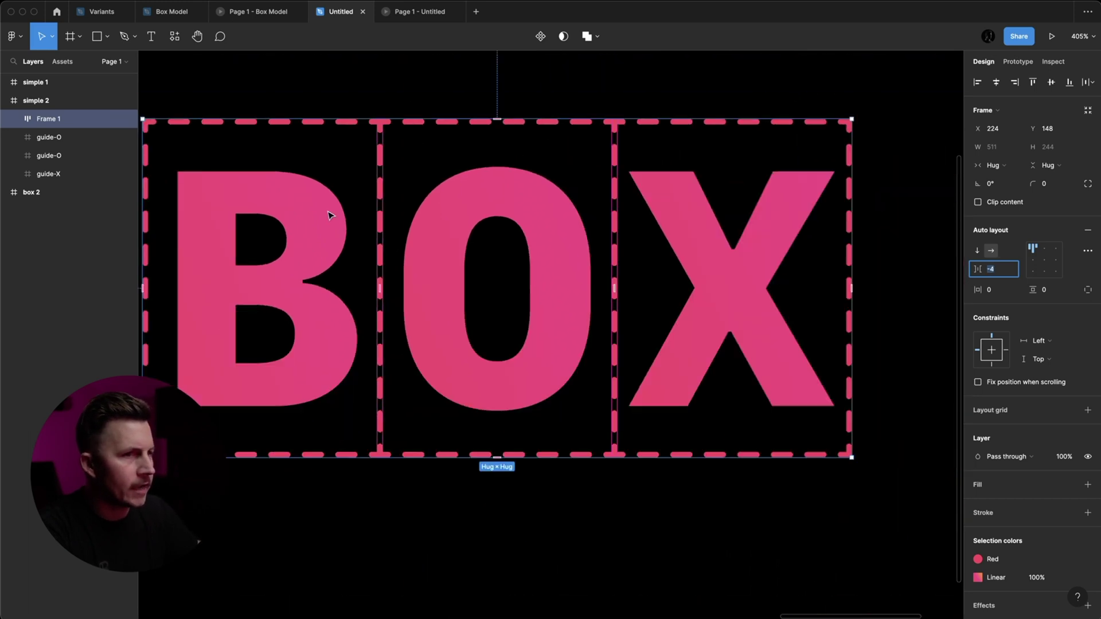
Space the three gray guide frames at 0 with a horizontal auto layout, and ungroup the resulting frame.
click(42, 172)
shift+click(60, 139)
key(shift+a)
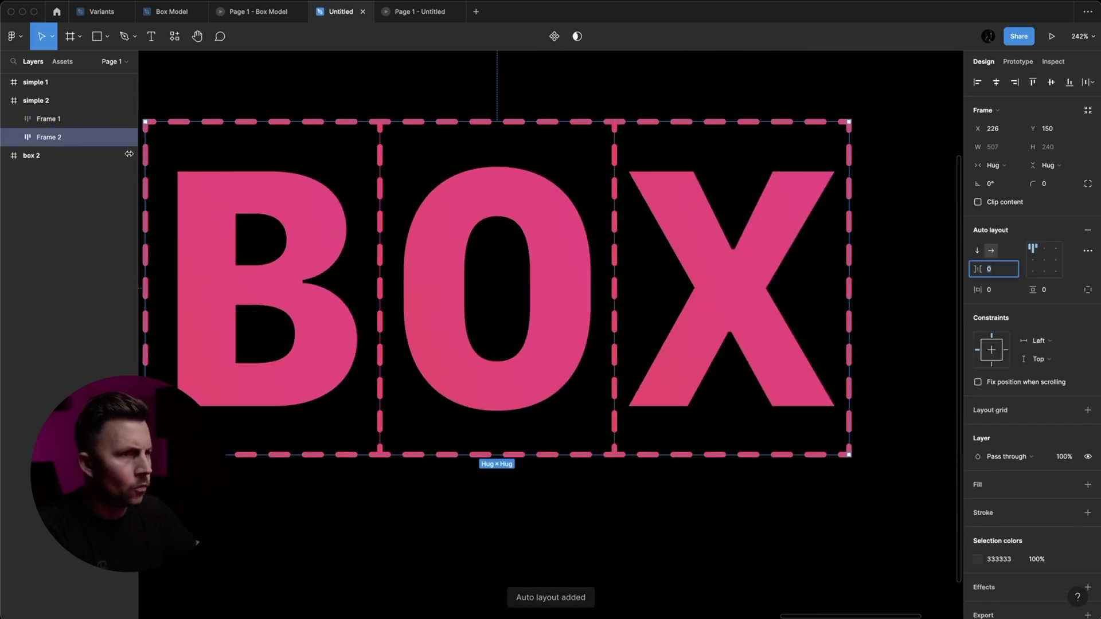
scroll(260, 168, up, 3)
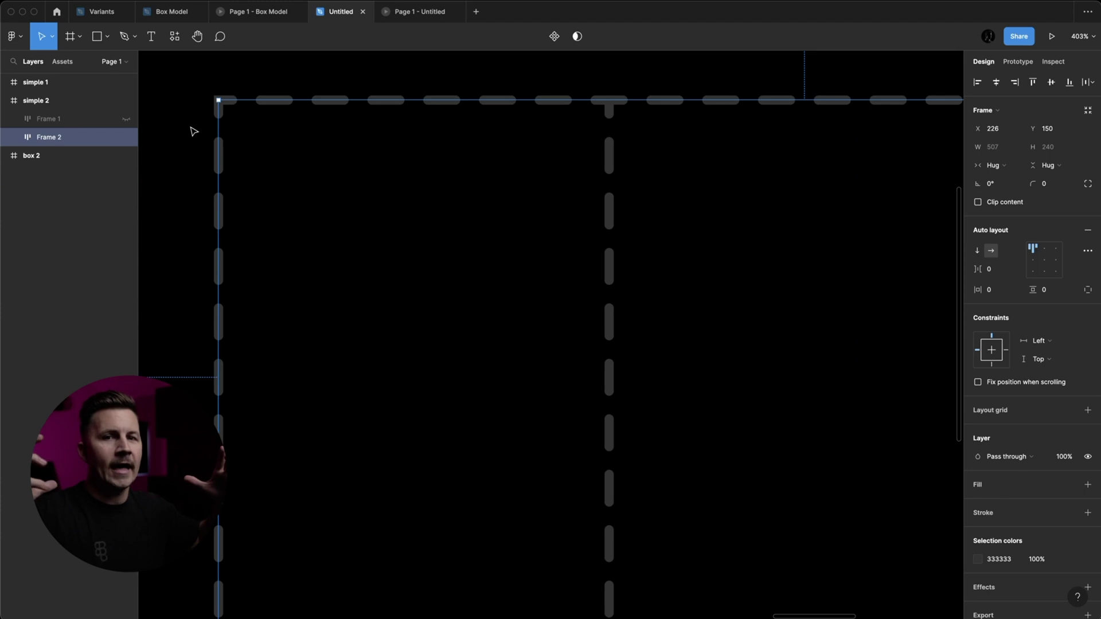
key(shift+super+g)
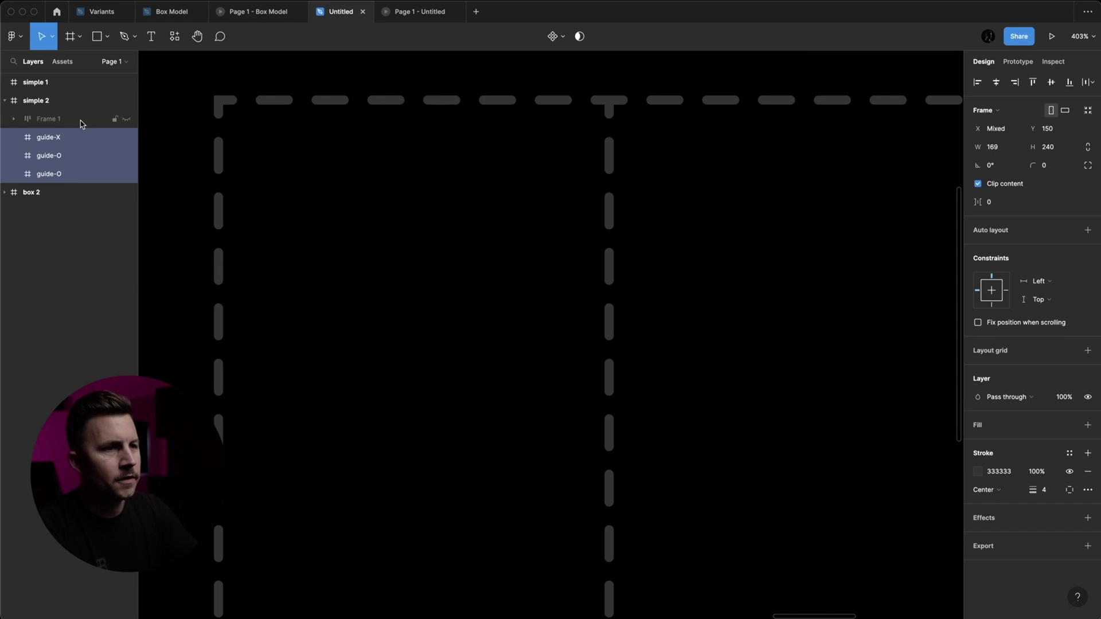
Show the hidden auto layout frame of the letters in simple 2 and ungroup it.
click(81, 120)
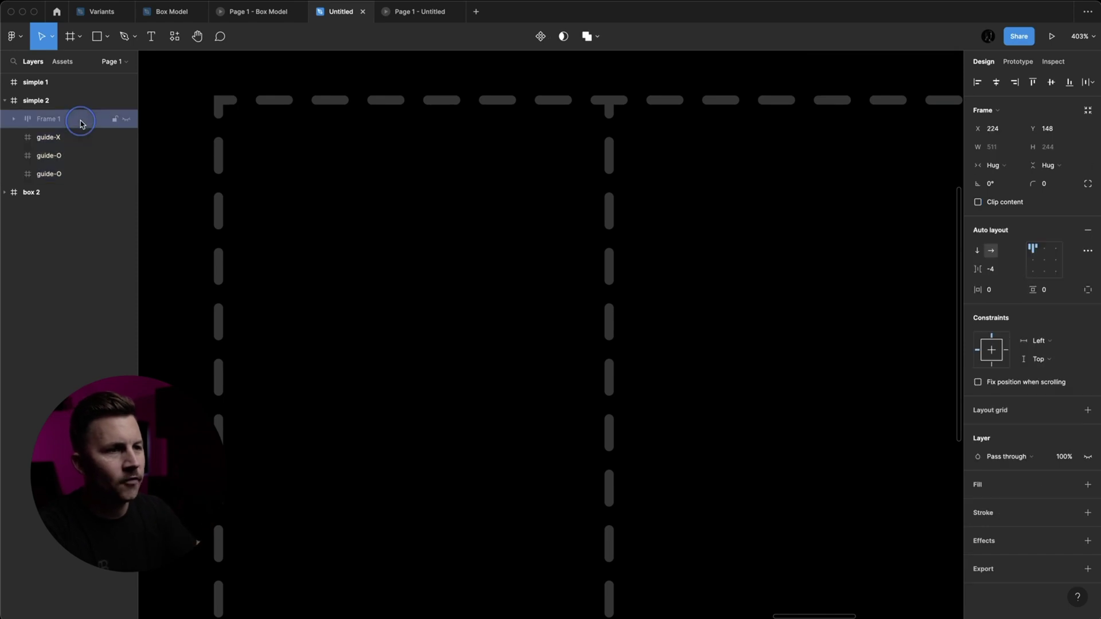
click(126, 118)
key(shift+super+g)
scroll(158, 122, down, 3)
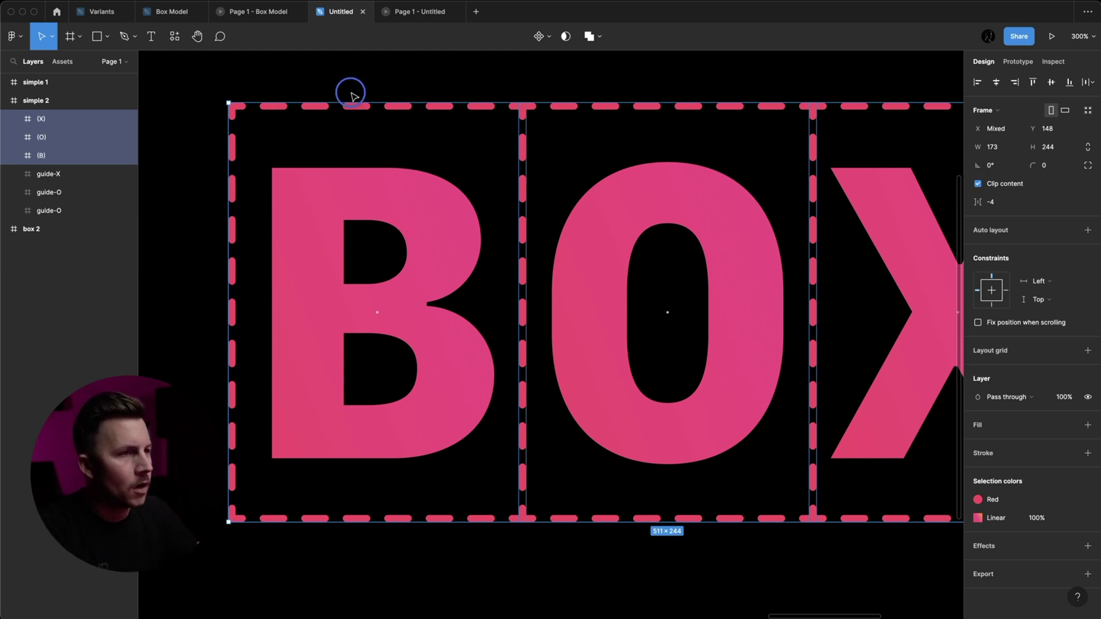
scroll(351, 95, down, 3)
Copy all letter and guide frames from simple 2 and paste them into simple 1.
click(300, 226)
mouse_move(481, 234)
mouse_down()
mouse_move(322, 229)
mouse_move(462, 238)
mouse_up()
key(super+a)
scroll(461, 235, down, 10)
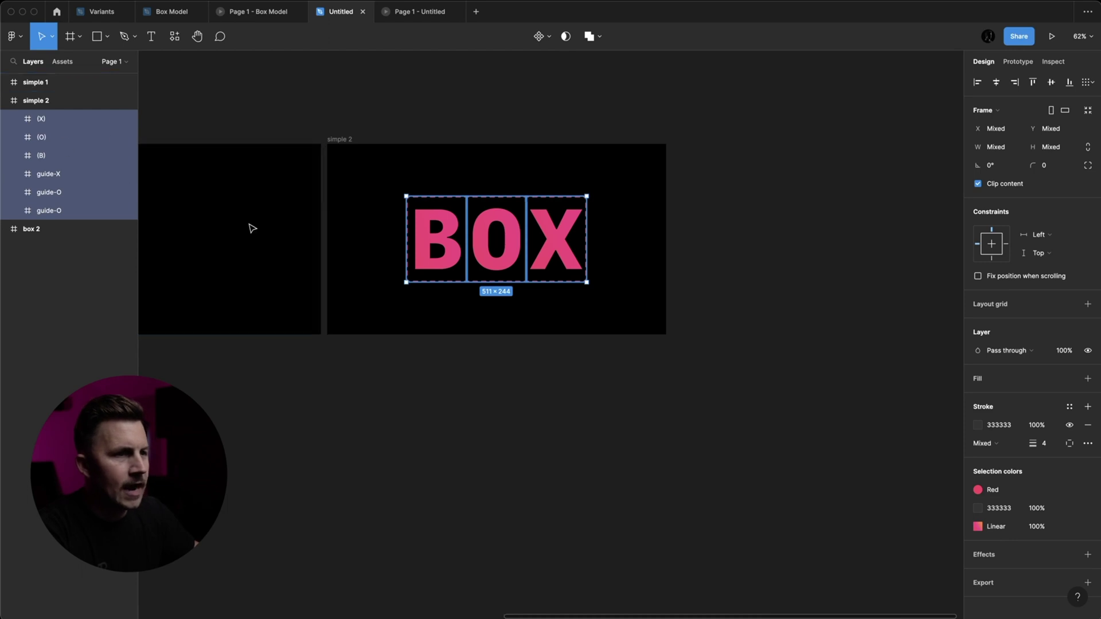
scroll(248, 226, left, 5)
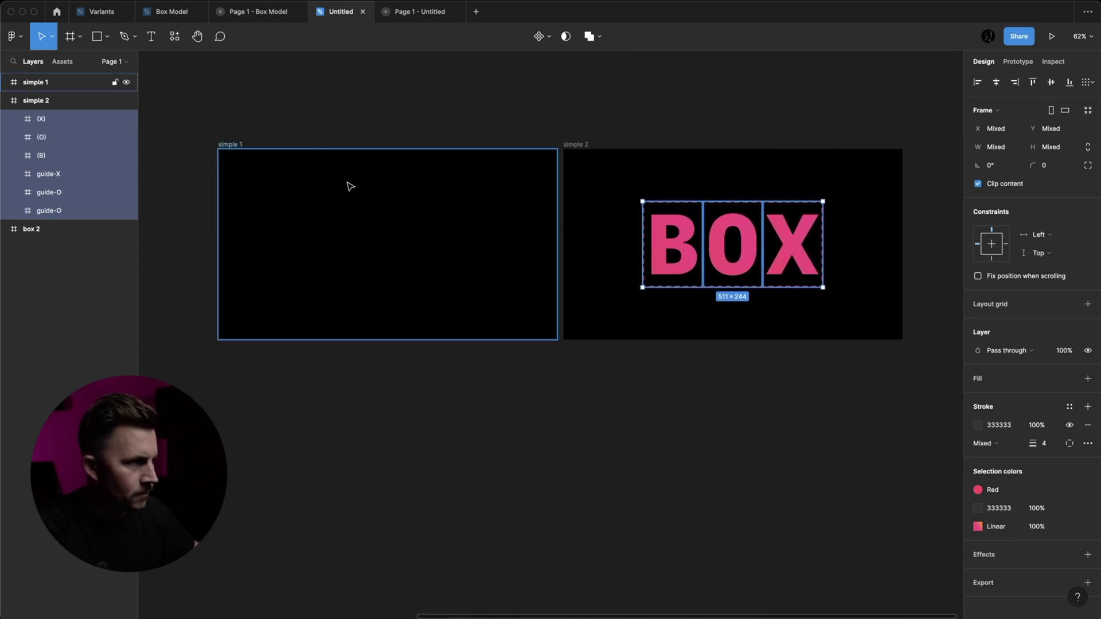
click(227, 144)
key(super+v)
click(330, 242)
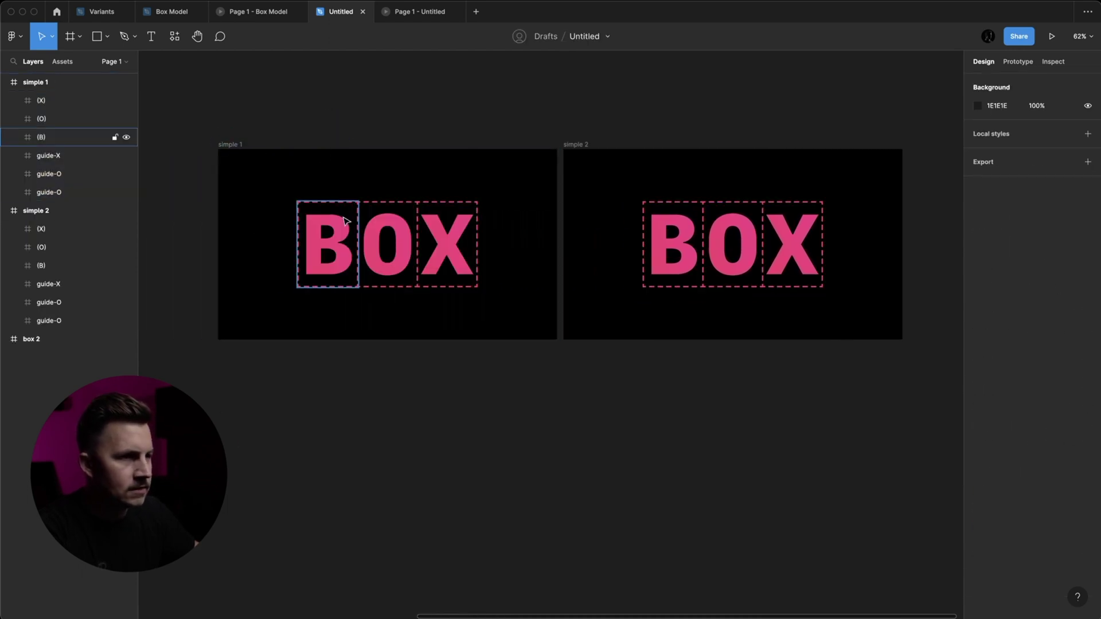
Shift the B, O and X text layers in simple 1 left until they are fully clipped by their frames.
scroll(330, 241, up, 5)
drag(379, 249, 319, 248)
key(super+z)
super+click(319, 245)
shift+super+click(422, 246)
shift+super+click(527, 250)
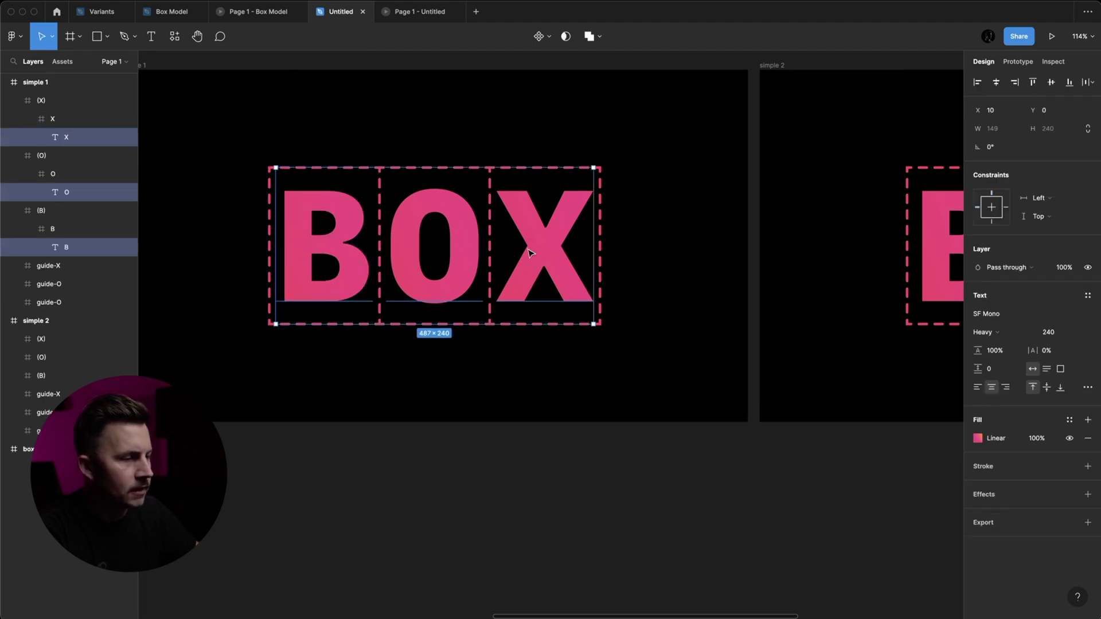
key(shift+Left)
key(shift+Left)
key(shift+Left)
key(shift+Left)
key(shift+Left)
key(shift+Left)
key(shift+Left)
key(shift+Left)
key(shift+Left)
key(shift+Left)
key(shift+Left)
key(shift+Left)
key(shift+Left)
key(shift+Left)
key(shift+Left)
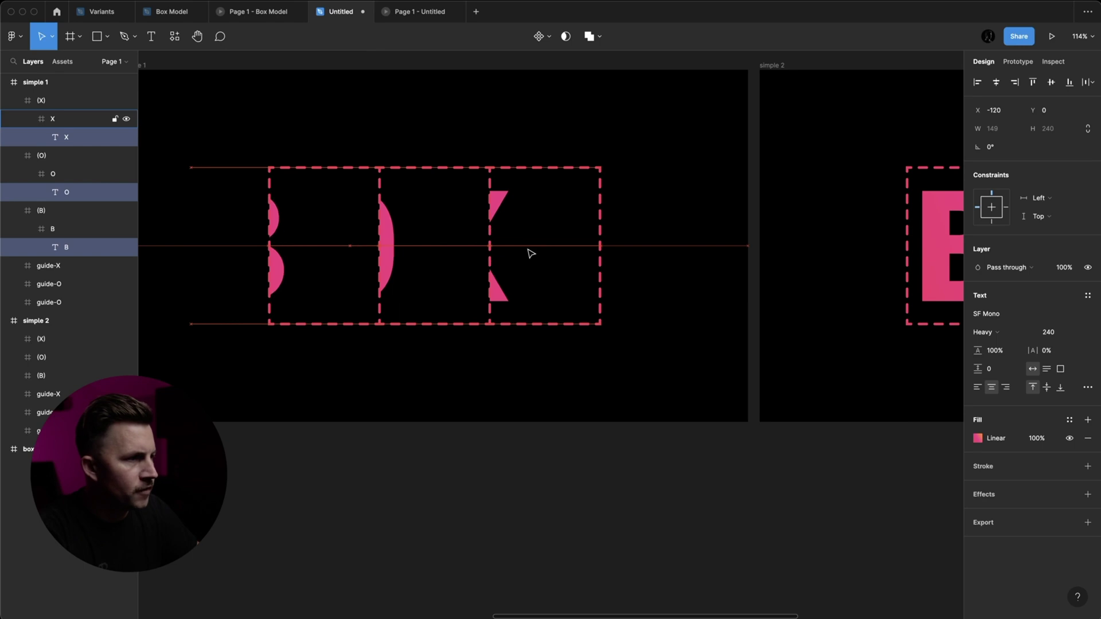
Collapse the (B), (O) and (X) clipping frames in simple 1 toward their left edges, narrowing (B) to 2 wide.
click(304, 190)
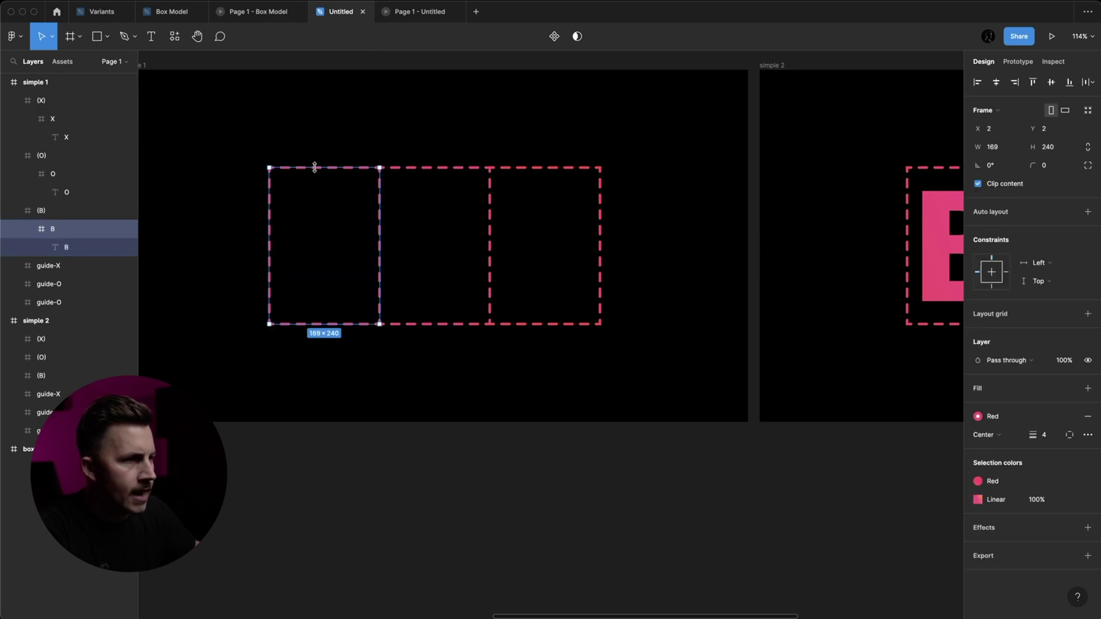
click(42, 212)
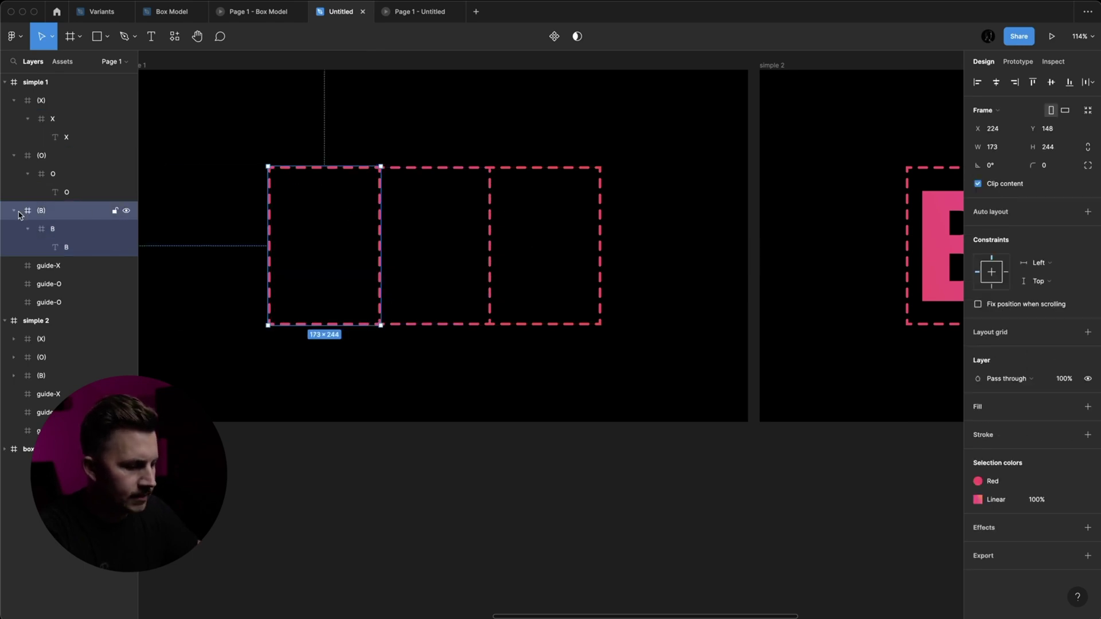
drag(537, 239, 344, 238)
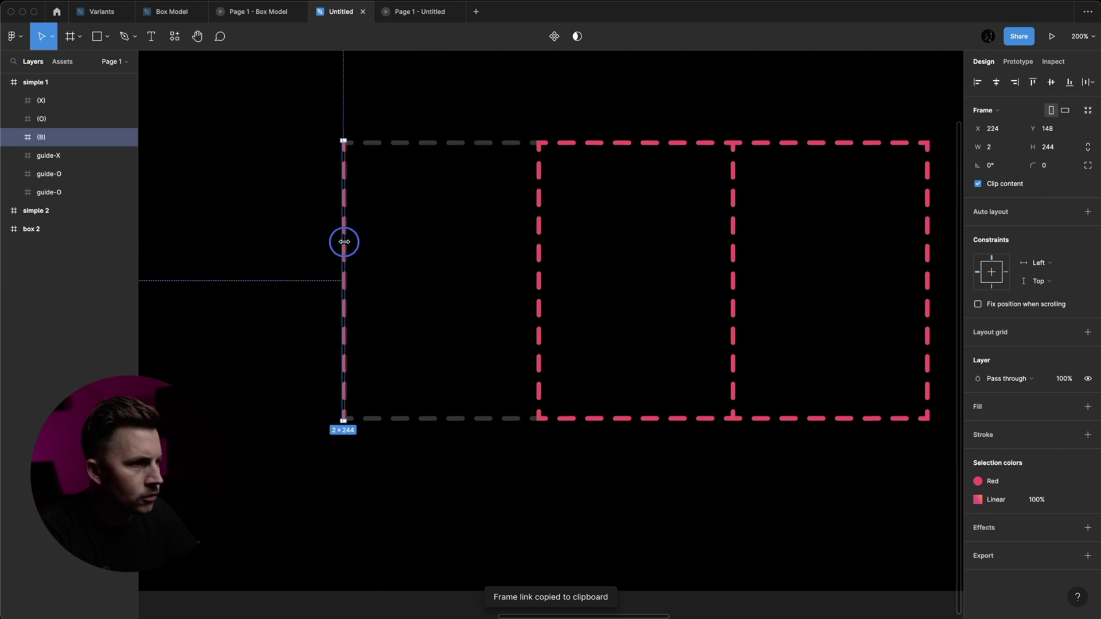
click(642, 239)
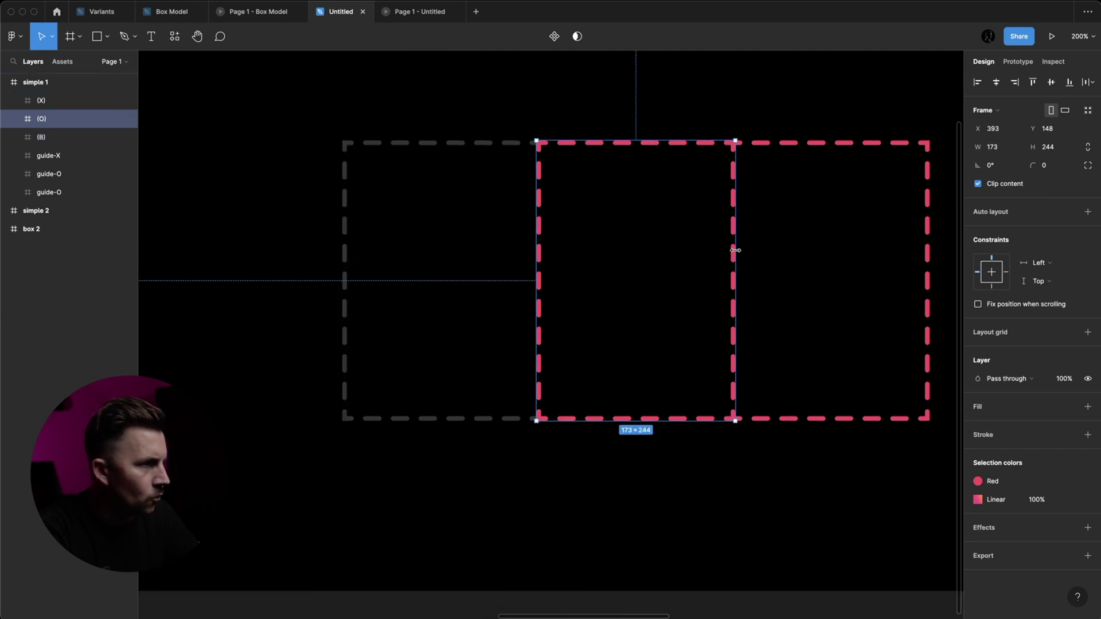
click(734, 249)
drag(930, 260, 734, 258)
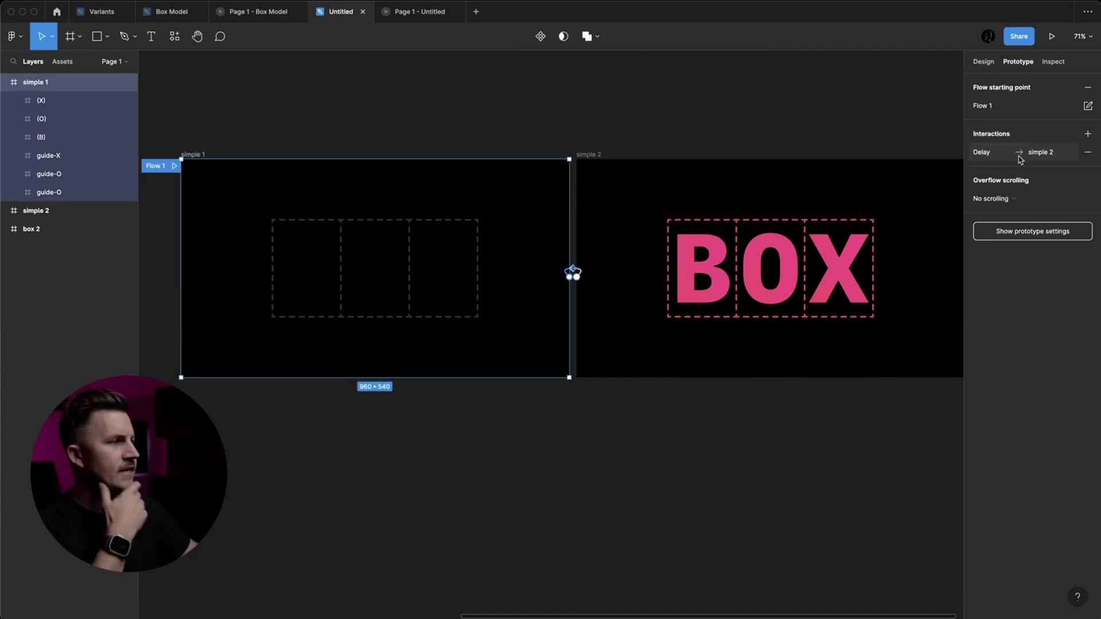
Play the prototype from simple 1 to simple 2 and compare it with the Box Model reference prototype.
click(422, 12)
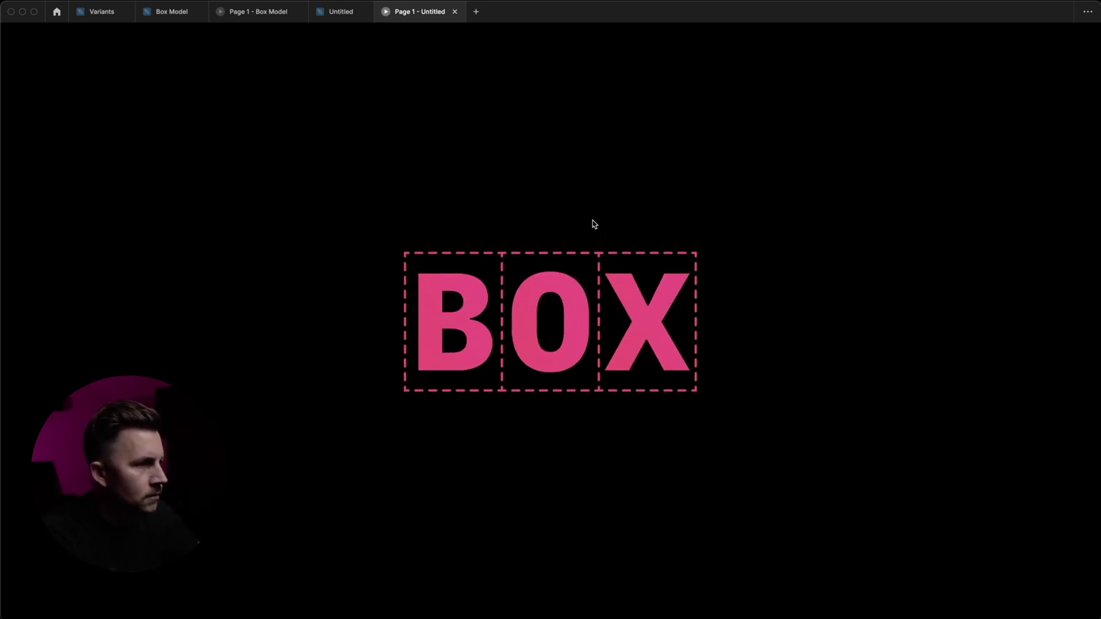
click(255, 11)
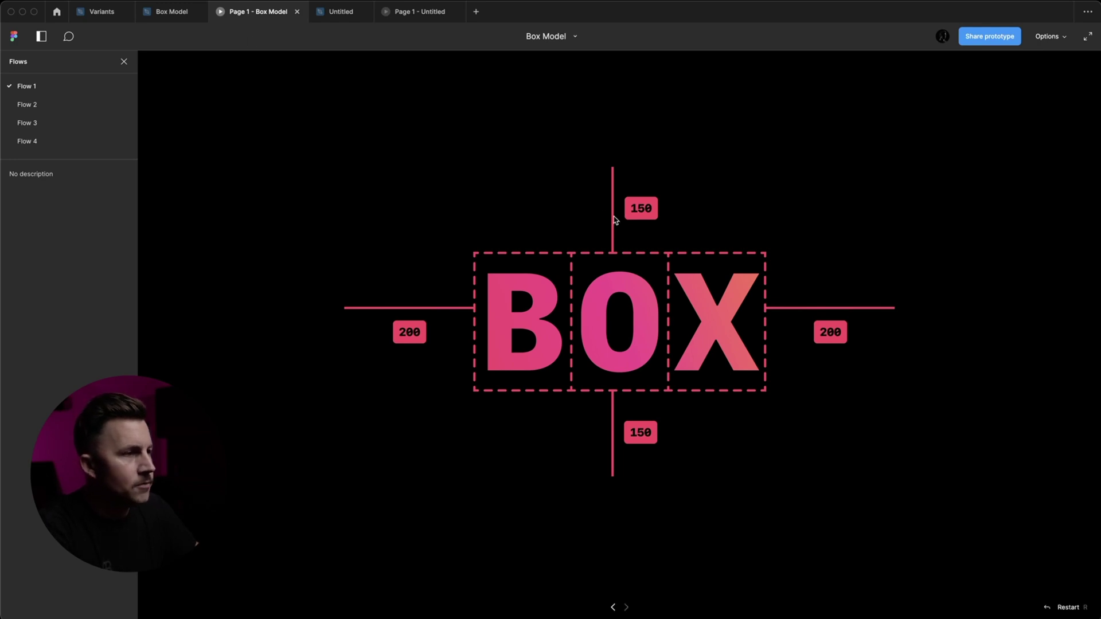
click(341, 11)
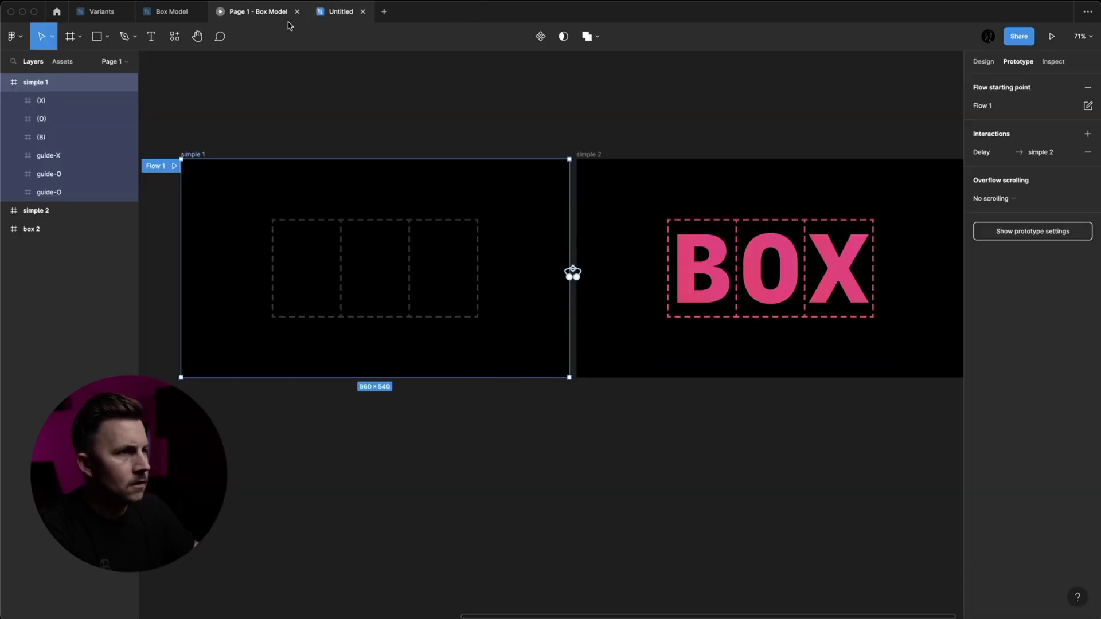
Add a text layer reading 200 beside the B in simple 2, in the empty area on its left.
click(658, 101)
ctrl+scroll(472, 302, up, 5)
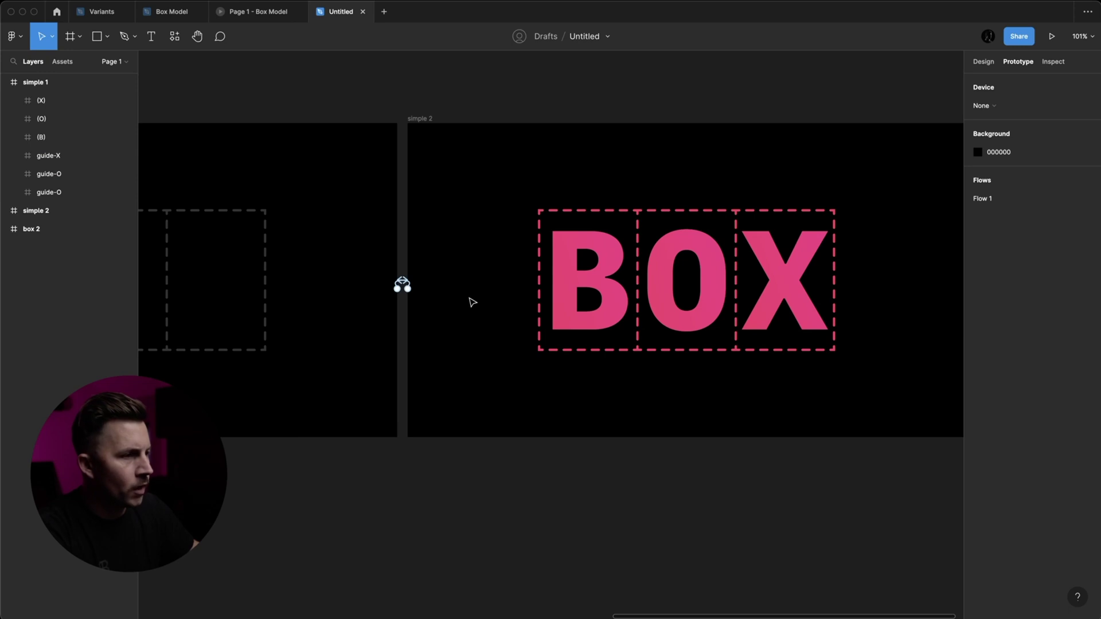
ctrl+scroll(483, 312, up, 5)
key(t)
click(424, 324)
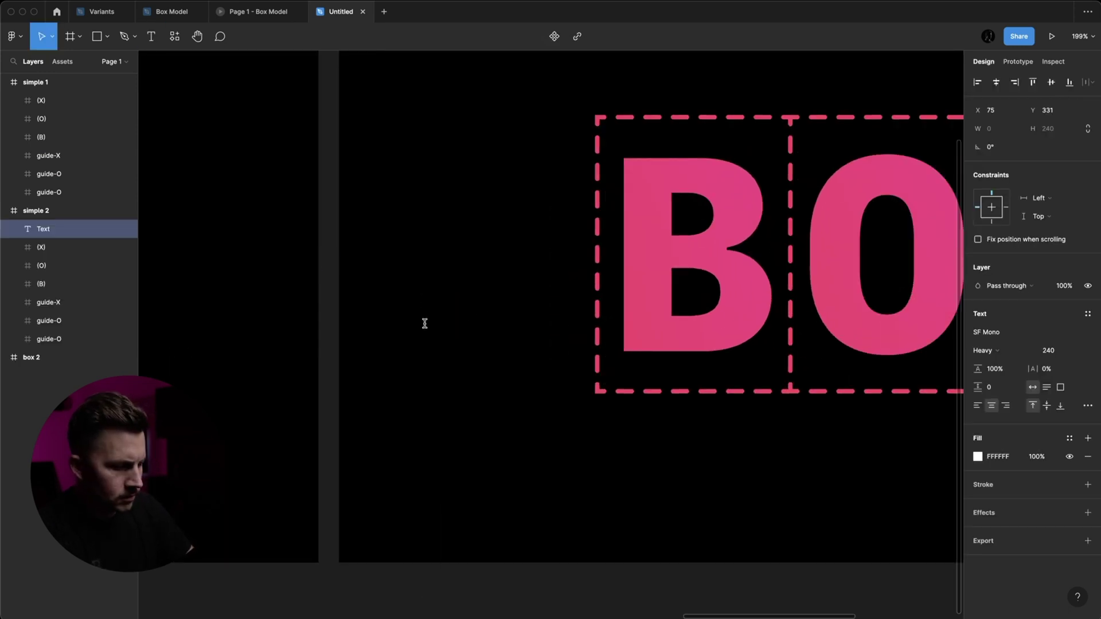
text(29)
key(BackSpace)
text(00)
key(Escape)
Set the 200 label's font size to 20 and its fill to the pink FF4272 sampled from the B.
click(1048, 350)
text(20)
key(Return)
text(Ai)
click(630, 319)
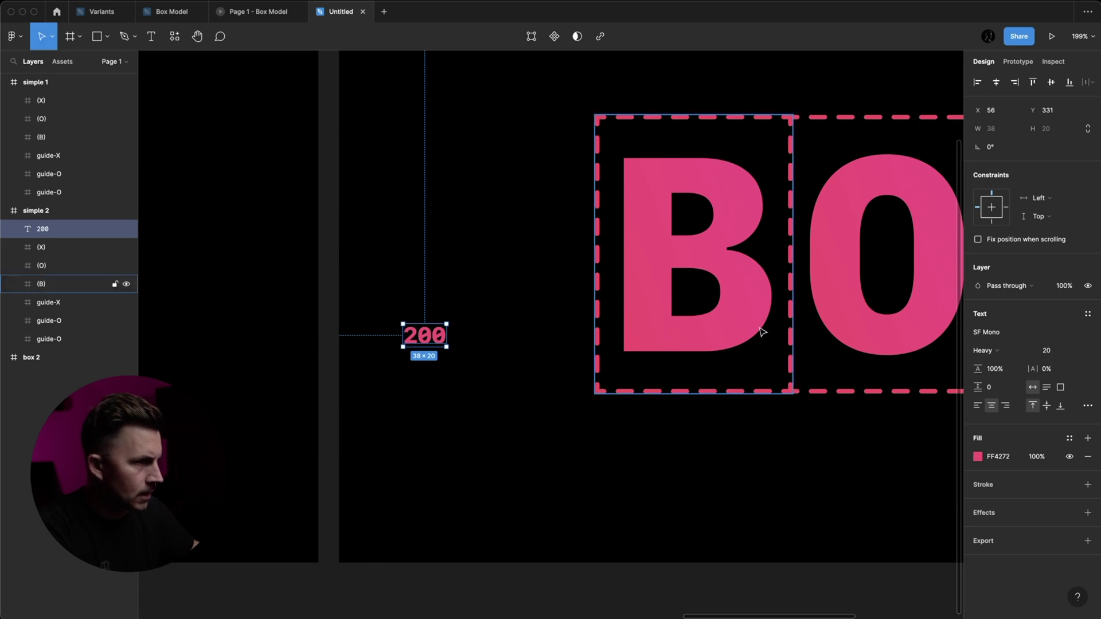
Wrap the 200 label in an auto layout frame, with black text and a pink FF4170 fill sampled from the B.
key(shift+a)
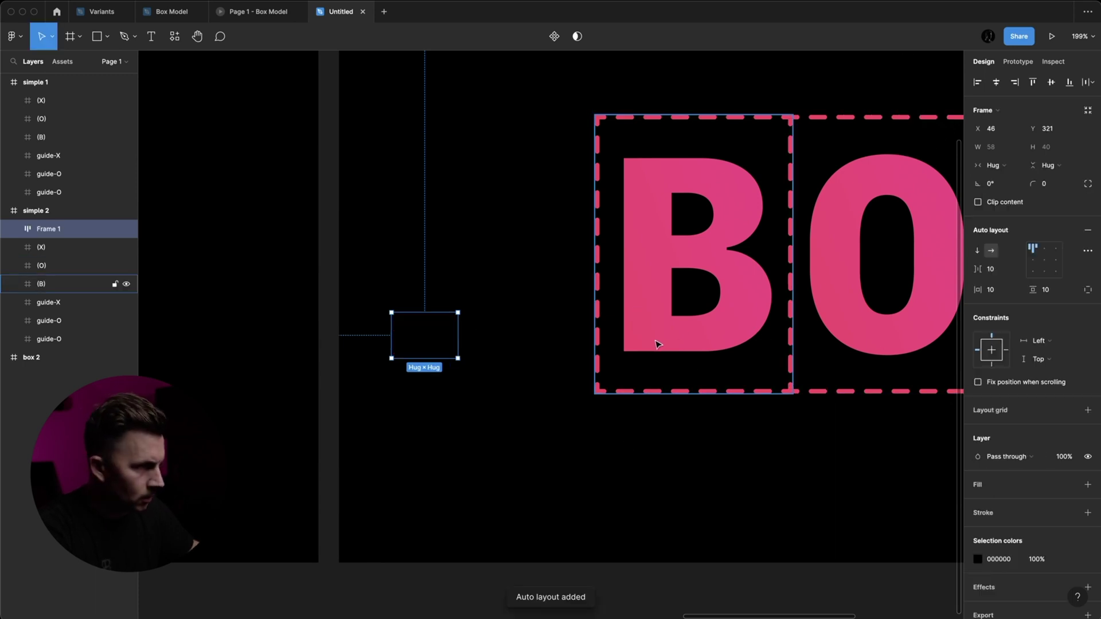
click(1087, 485)
key(i)
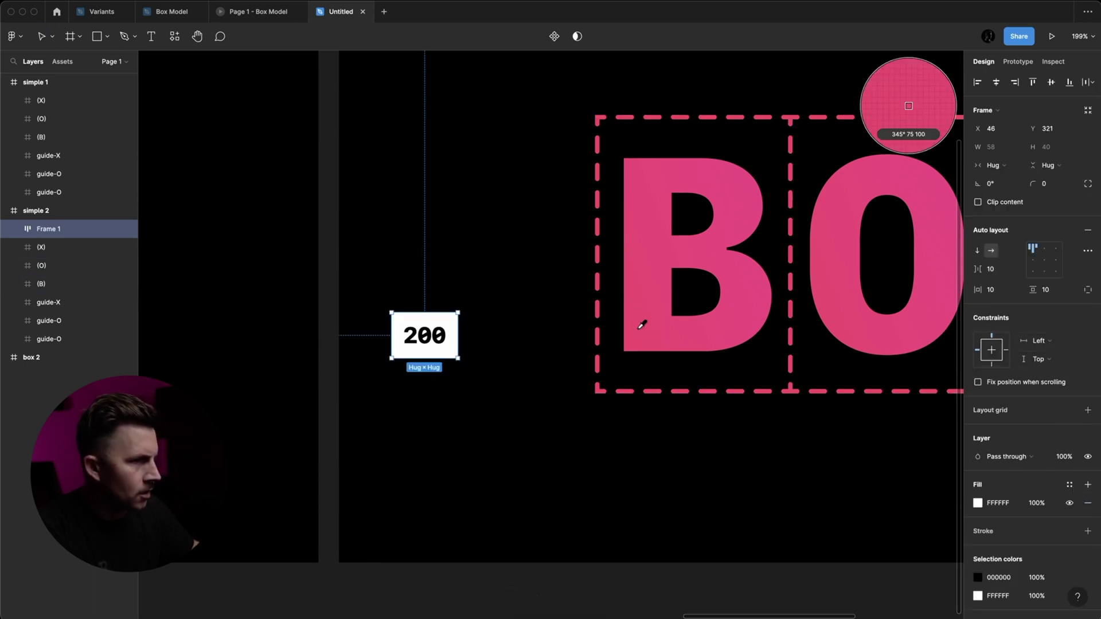
click(644, 319)
Set the 200 badge's item spacing to 5, horizontal padding to 8, vertical padding to 4 and corner radius to 6.
text(5)
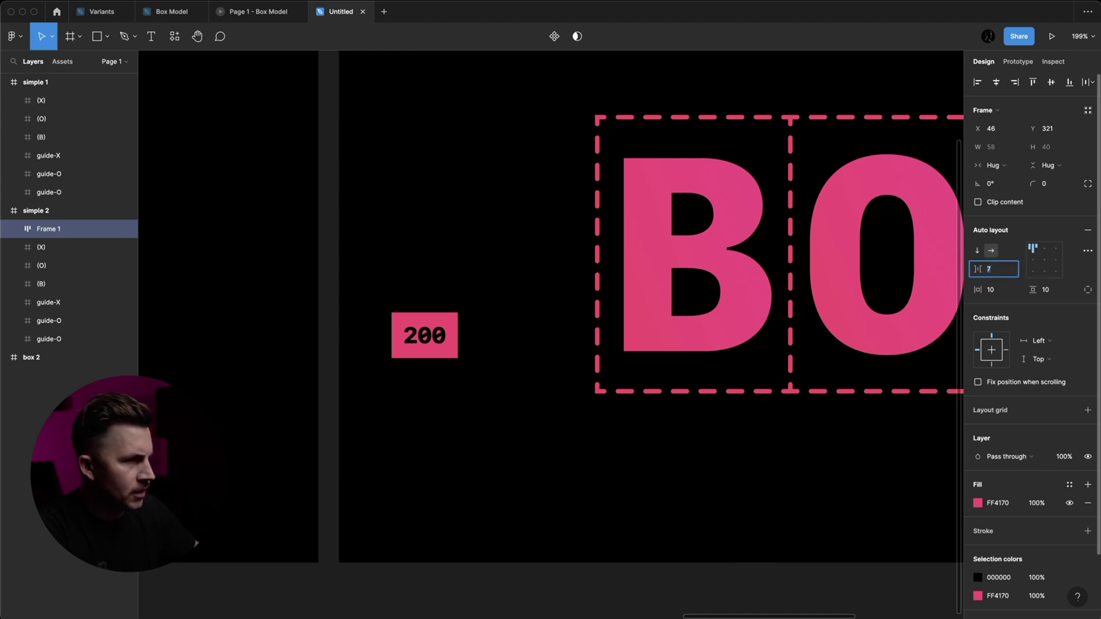
key(Tab)
text(8)
key(Tab)
text(5)
key(Return)
click(1049, 183)
text(10)
key(Return)
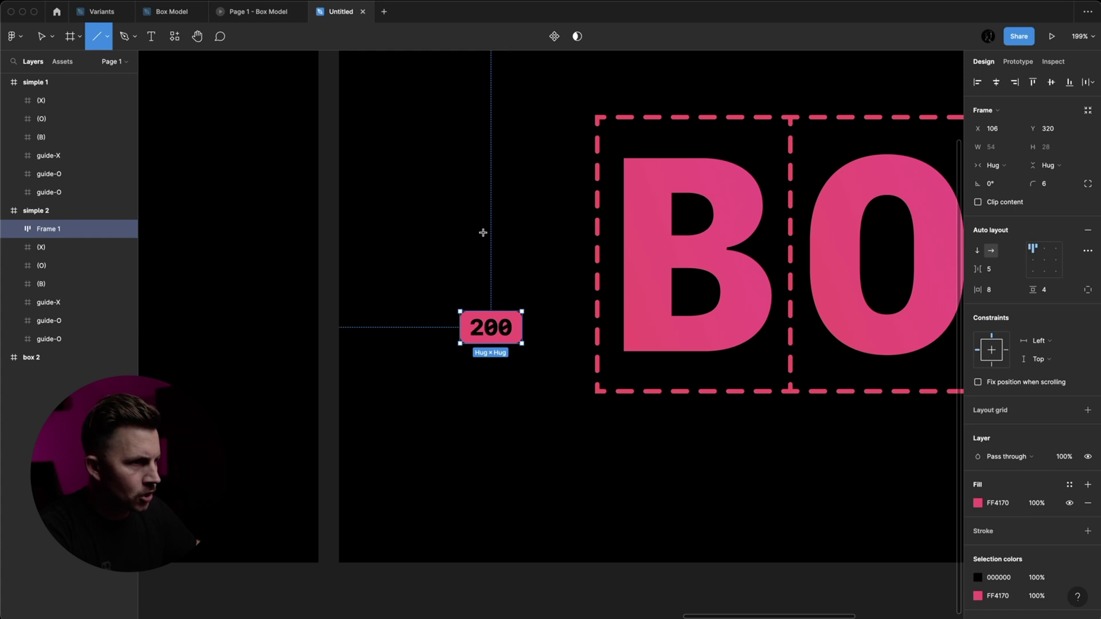
Draw a horizontal line about 226 wide from simple 2's left edge to the B's dashed outline, and rename the badge frame 200.
drag(338, 253, 596, 253)
key(Escape)
key(super+y)
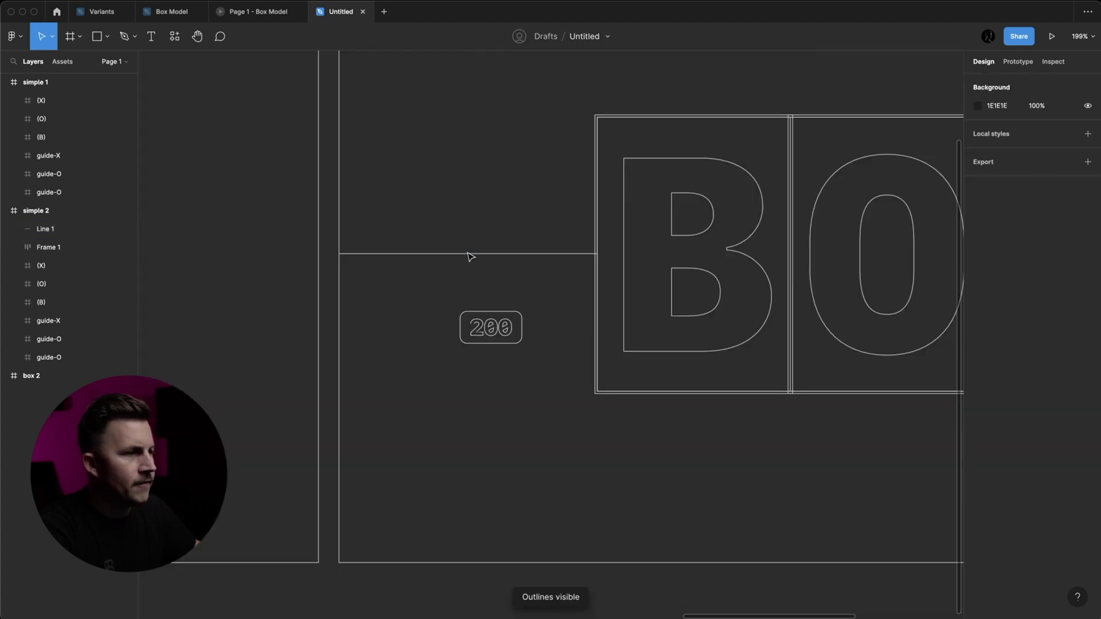
key(super+y)
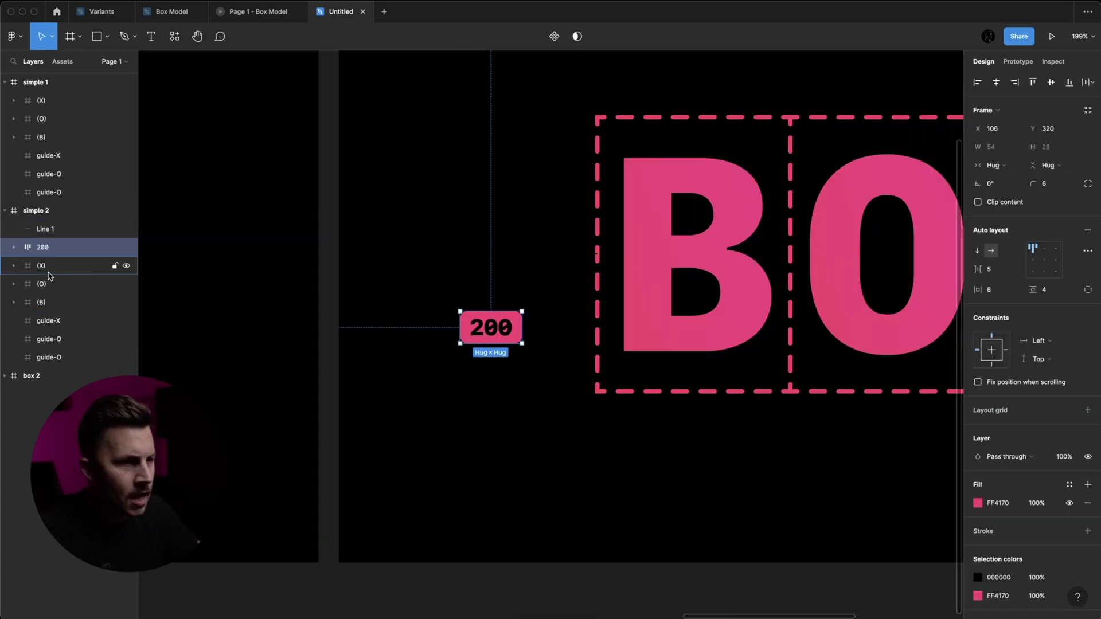
Copy the properties of the dashed X frame inside (X) and paste them onto the new horizontal line.
click(53, 285)
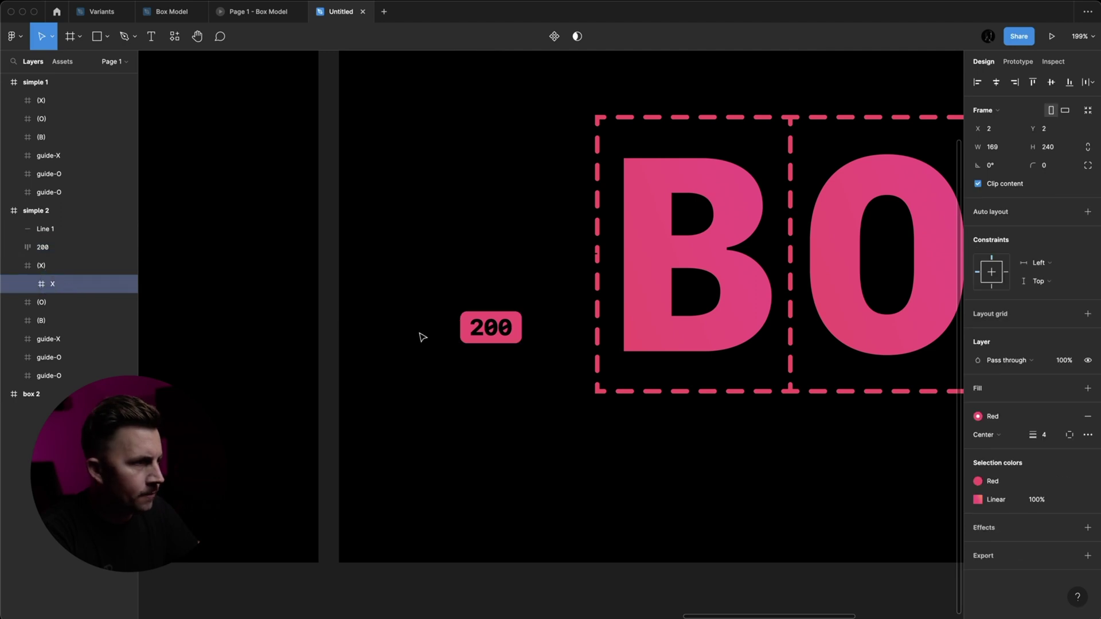
scroll(762, 216, right, 15)
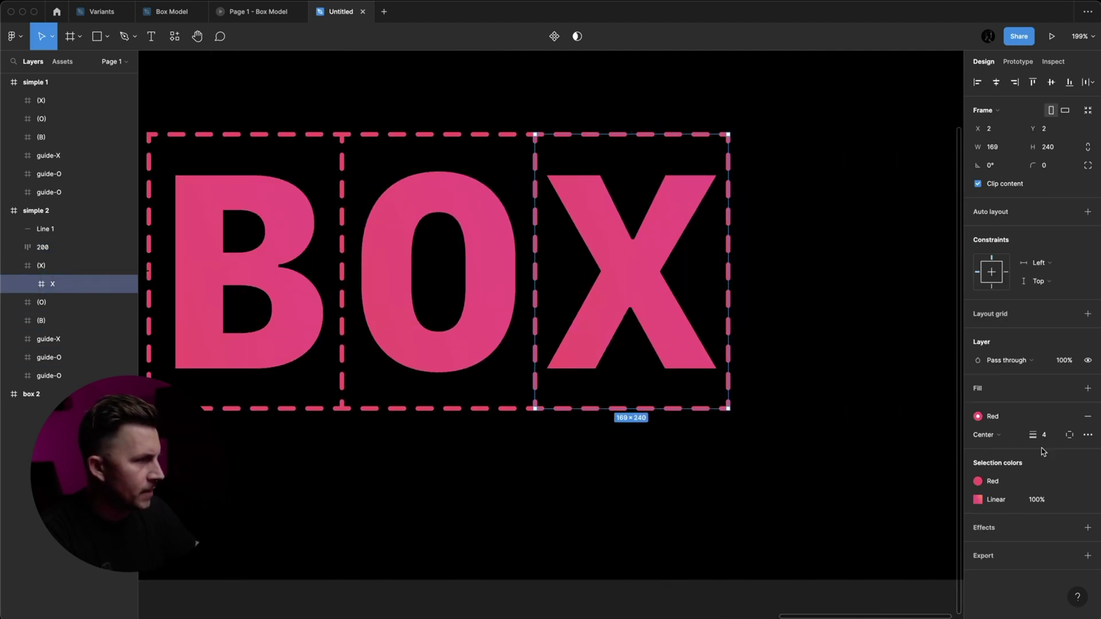
key(alt)
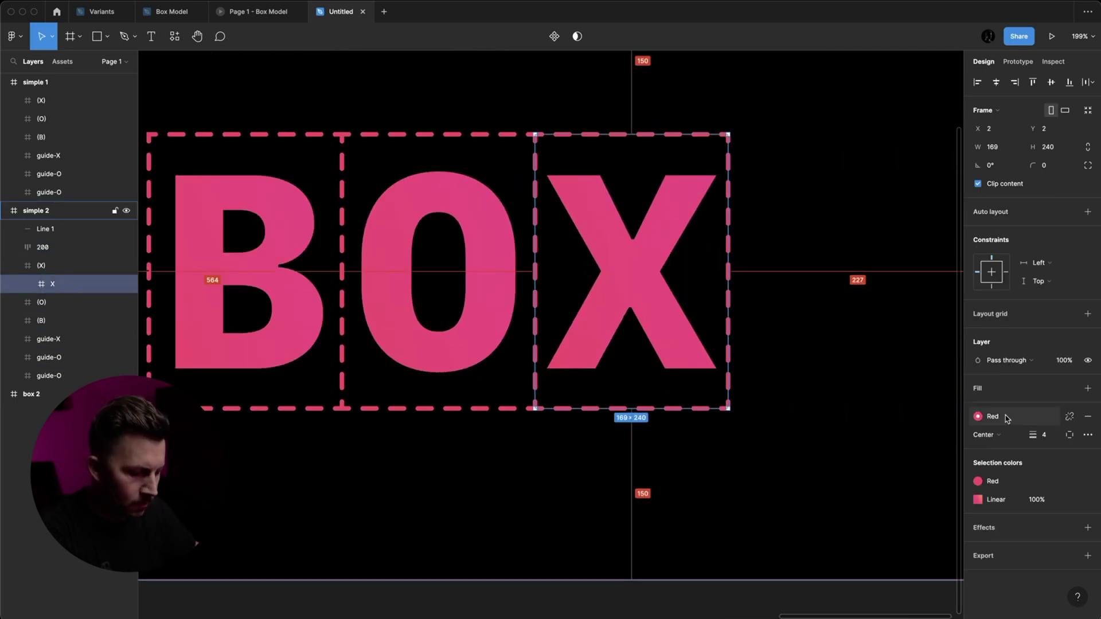
scroll(553, 312, left, 10)
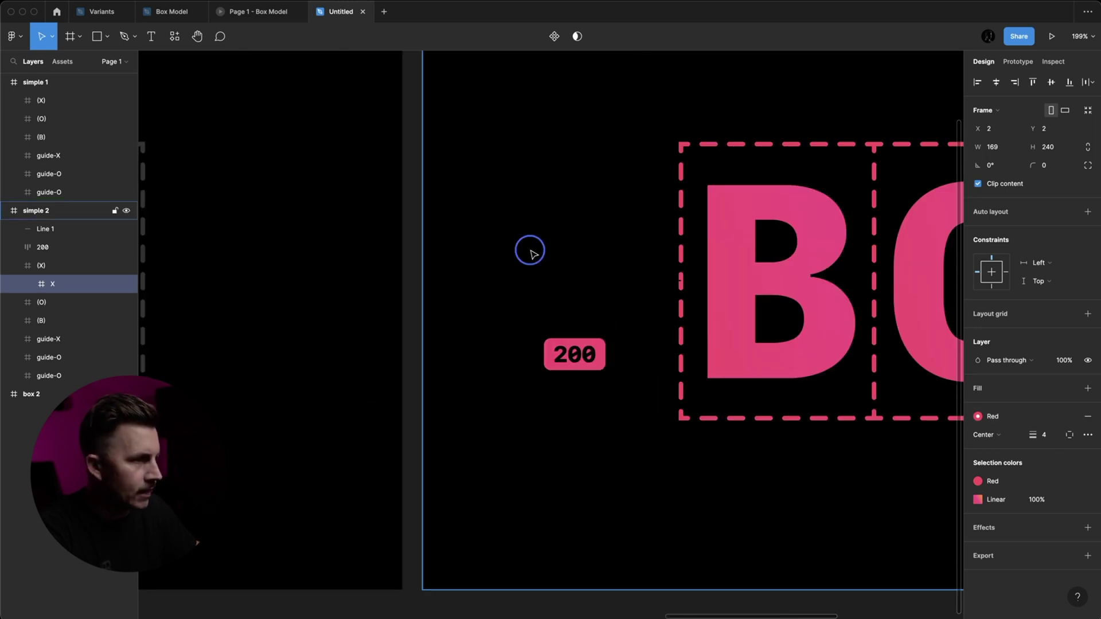
click(549, 281)
key(alt)
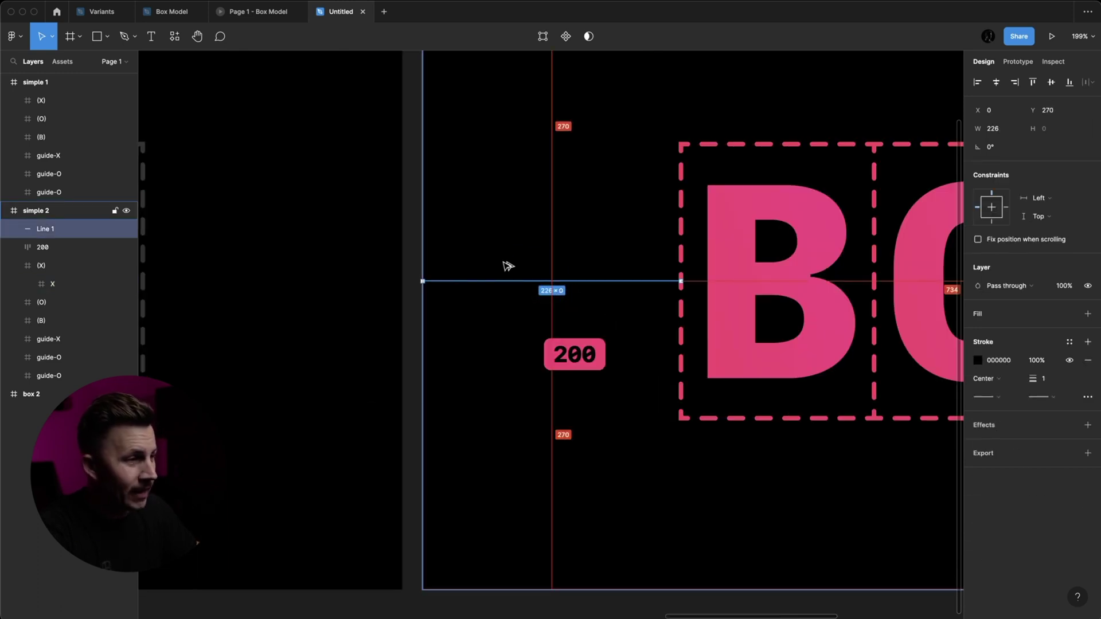
key(ctrl+alt+v)
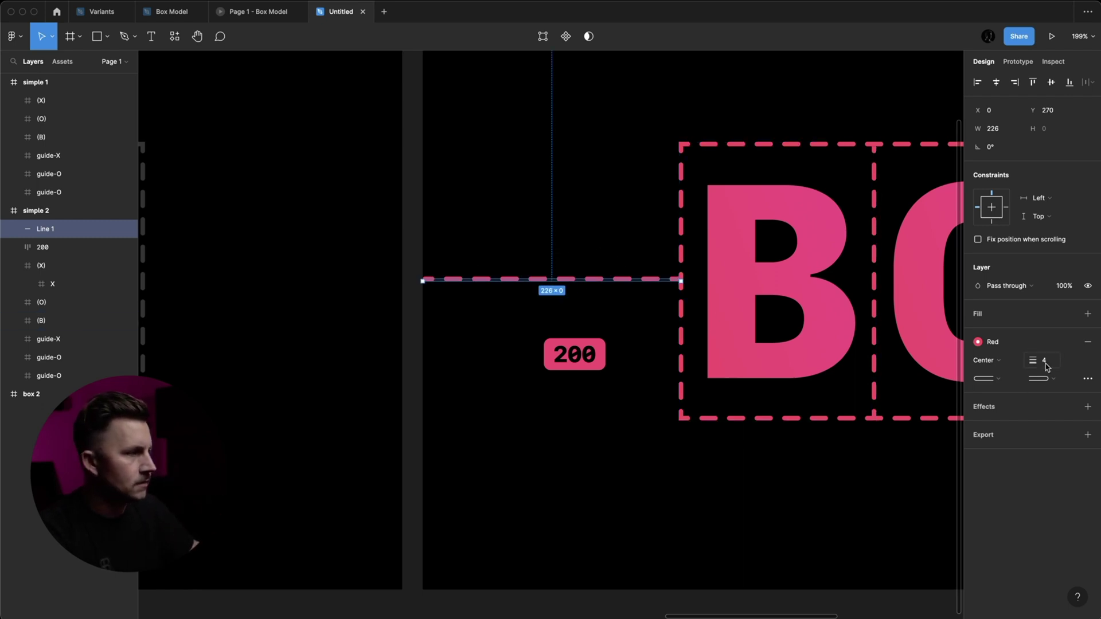
Shift the line vertically to Y 272 so its end meets a dash of the B's outline.
scroll(611, 250, up, 10)
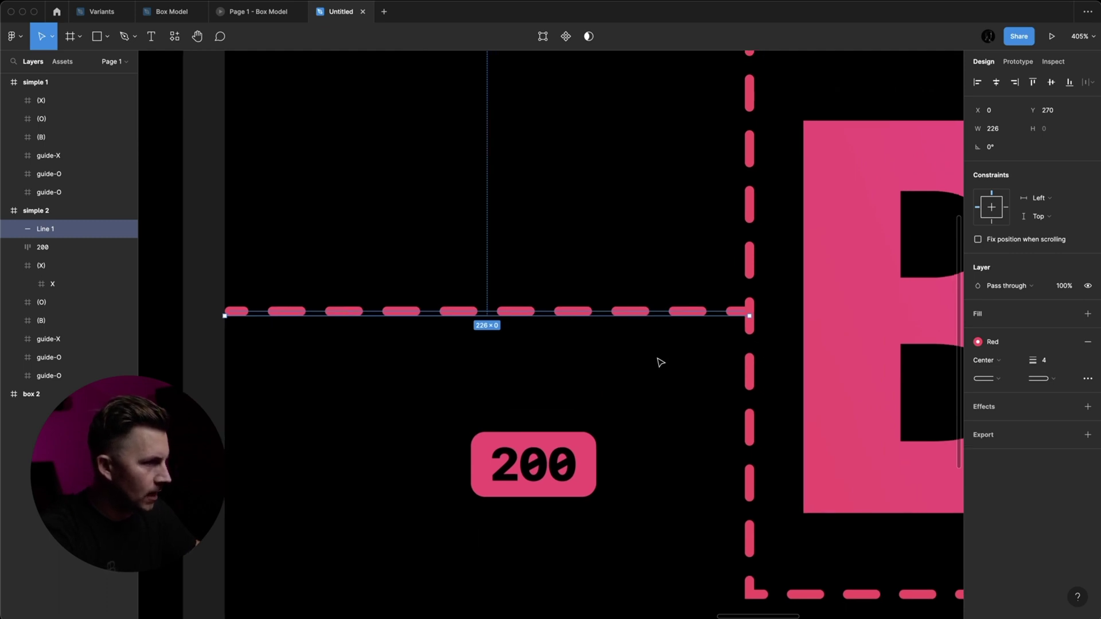
key(Down)
key(Down)
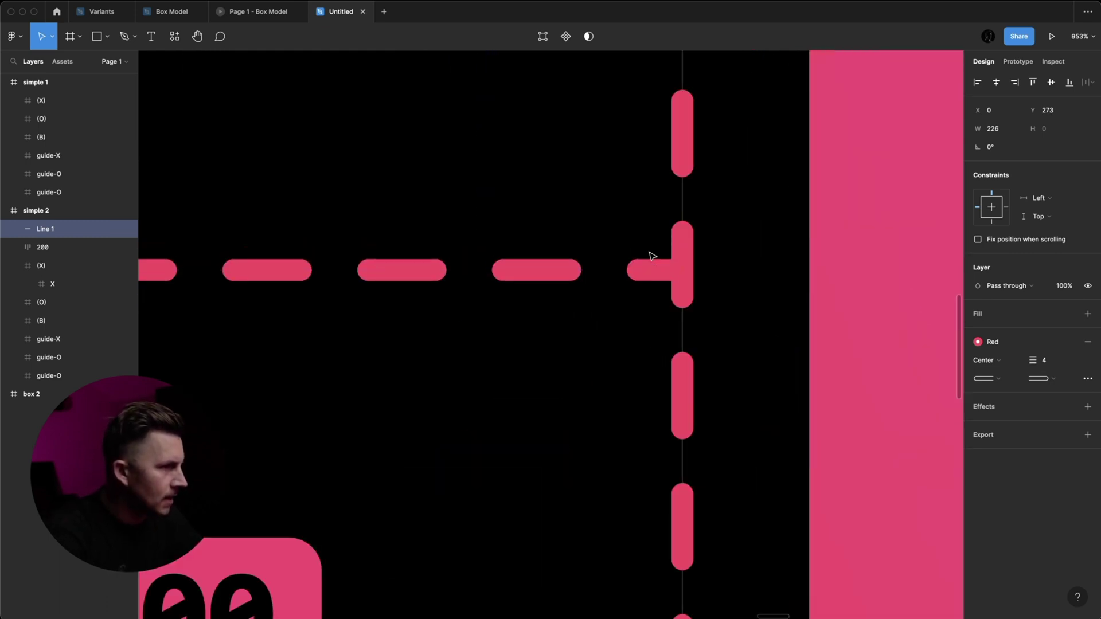
scroll(627, 284, down, 5)
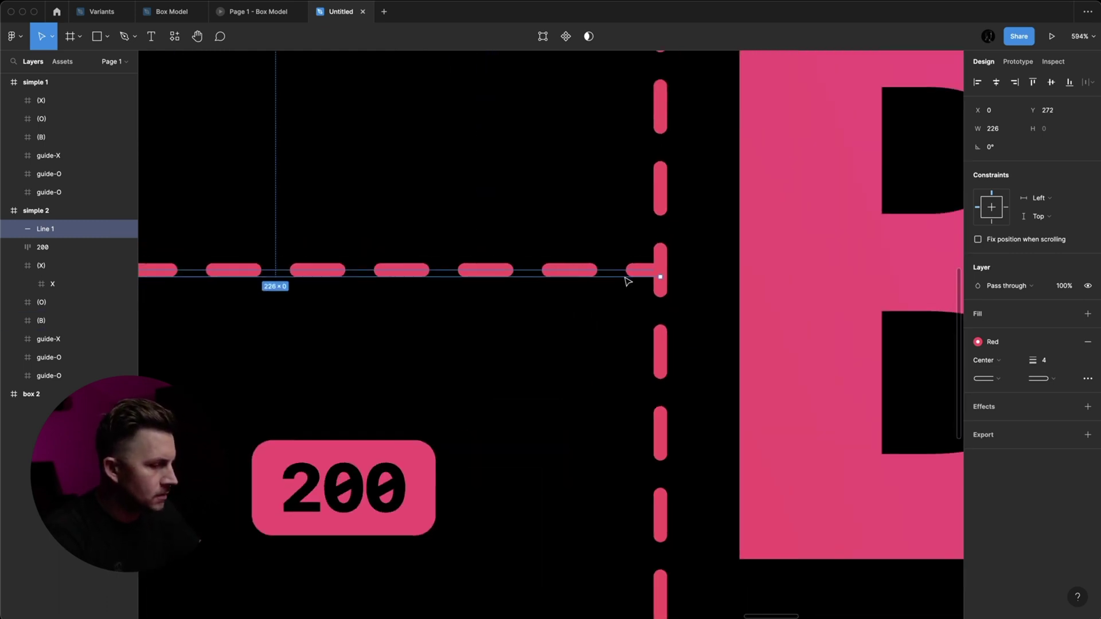
key(Up)
key(Up)
scroll(609, 282, down, 5)
drag(606, 277, 606, 289)
scroll(607, 290, up, 10)
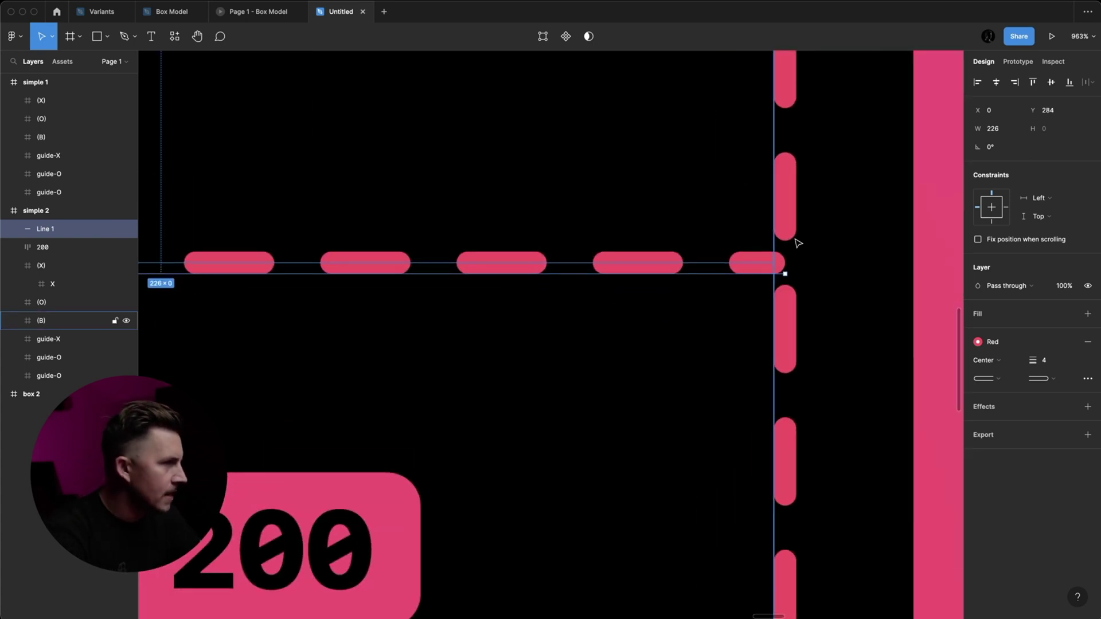
drag(757, 262, 755, 208)
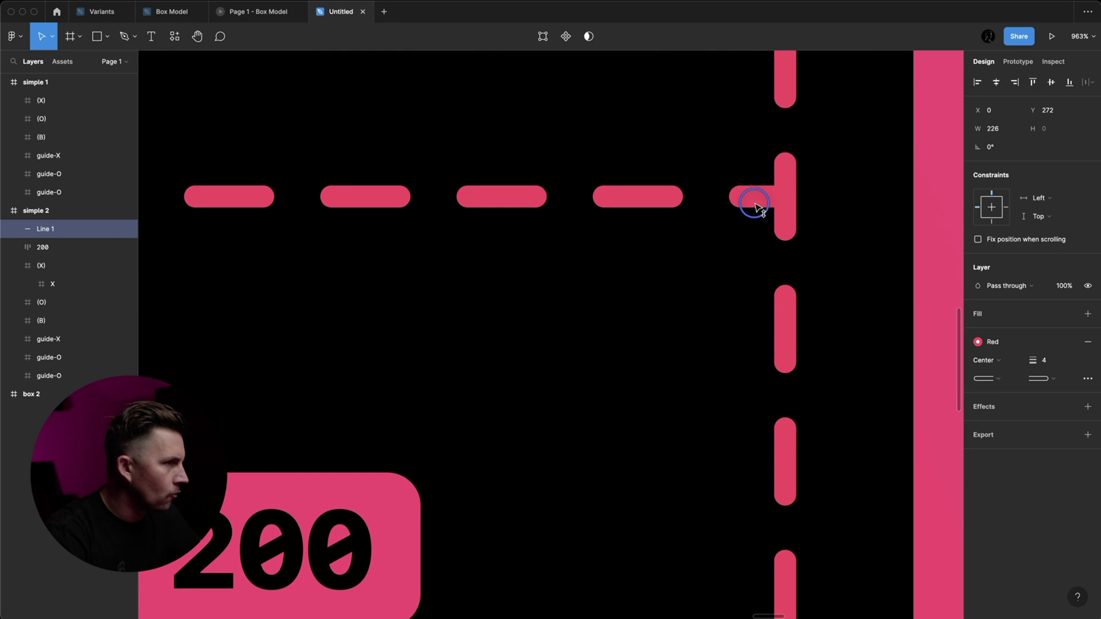
Align the horizontal centres of the 200 badge and the line.
scroll(606, 335, down, 6)
click(558, 378)
shift+click(555, 305)
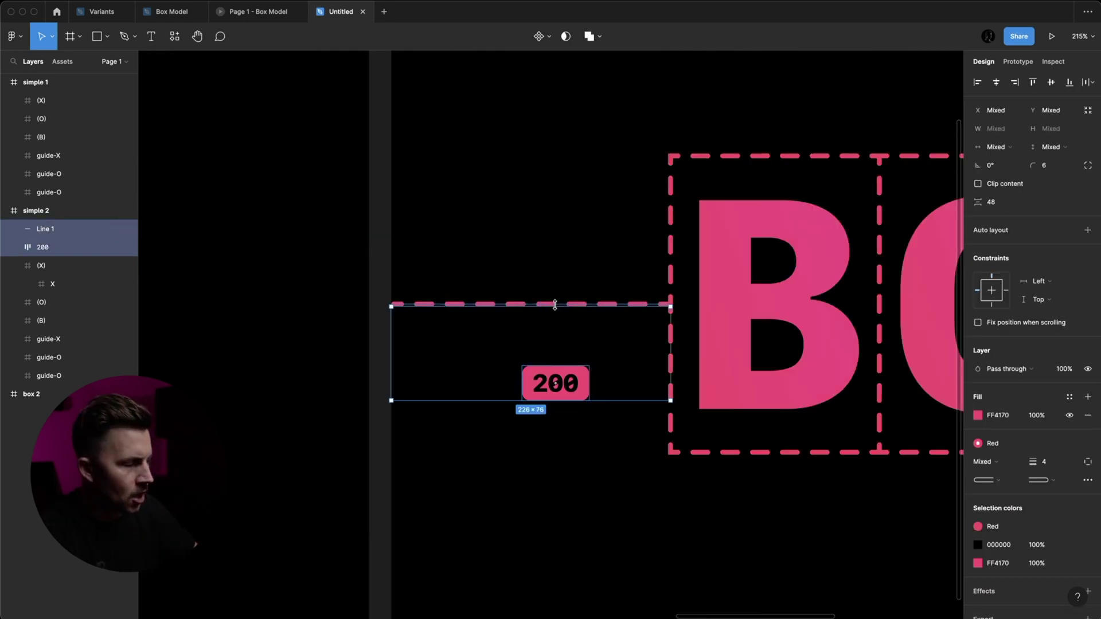
key(alt+h)
click(534, 372)
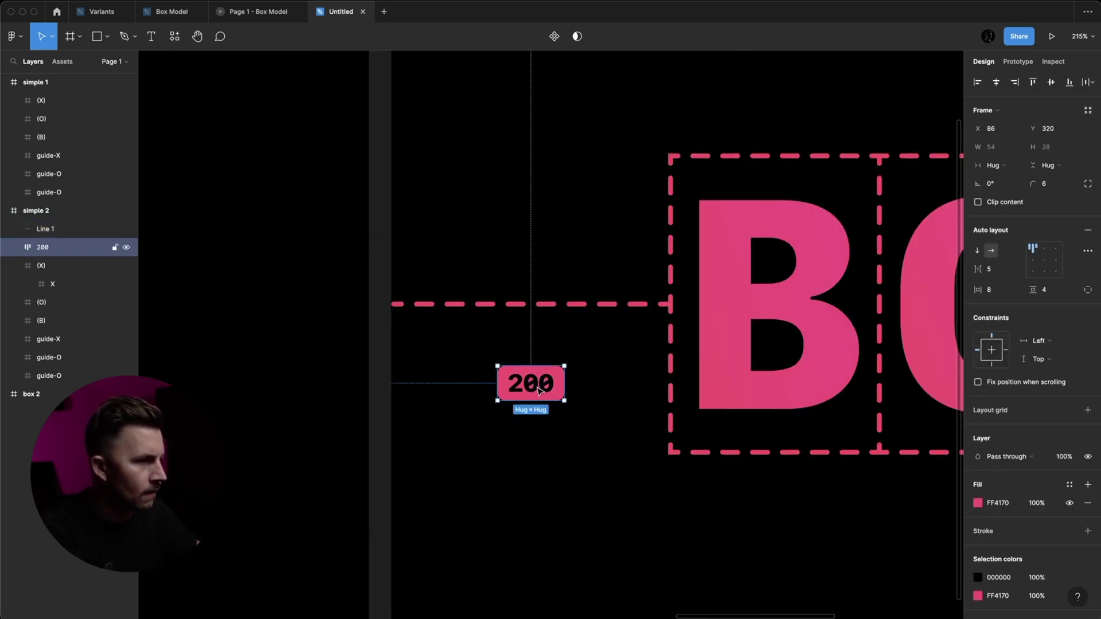
Change the line's stroke style from dashed to solid.
click(542, 307)
click(1087, 378)
click(937, 406)
click(940, 385)
click(584, 448)
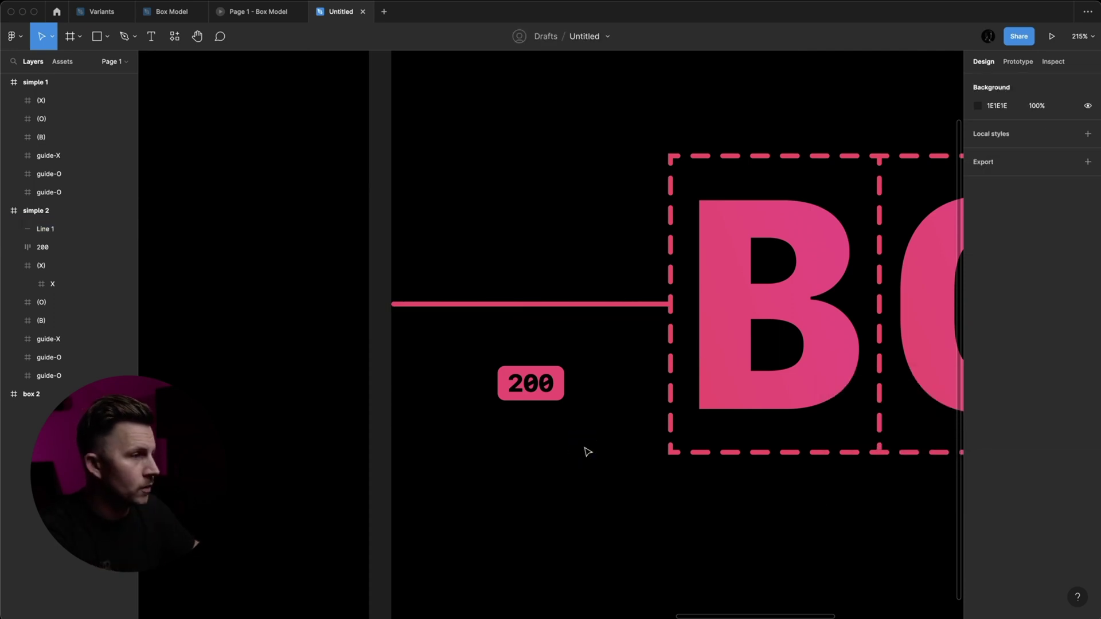
Move the 200 badge up closer to the line, to Y 292.
scroll(584, 447, down, 3)
drag(549, 400, 549, 373)
key(alt)
key(shift+0)
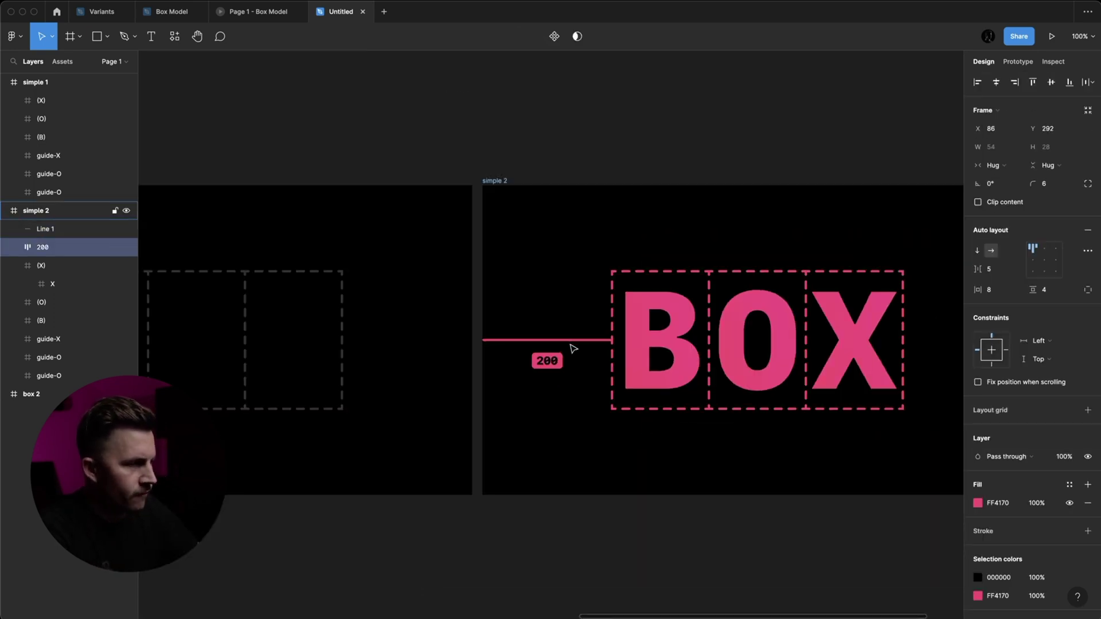
scroll(620, 369, right, 4)
scroll(419, 352, left, 1)
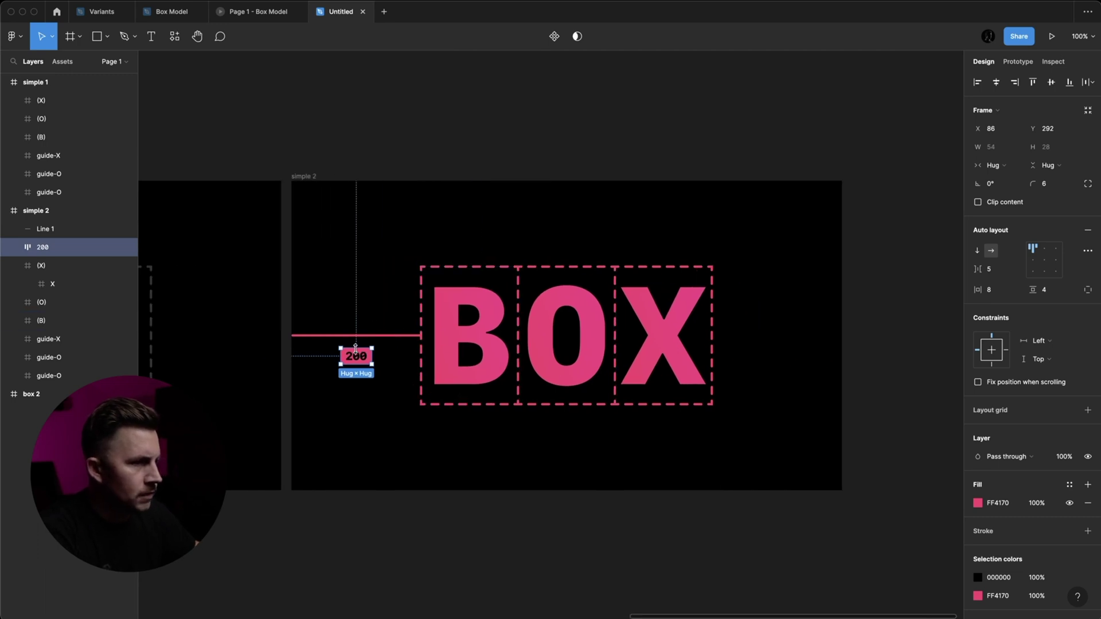
Wrap the line and the 200 badge together in a frame and name it LEFT.
click(309, 385)
scroll(312, 386, up, 5)
scroll(312, 386, left, 2)
click(427, 303)
drag(342, 211, 513, 387)
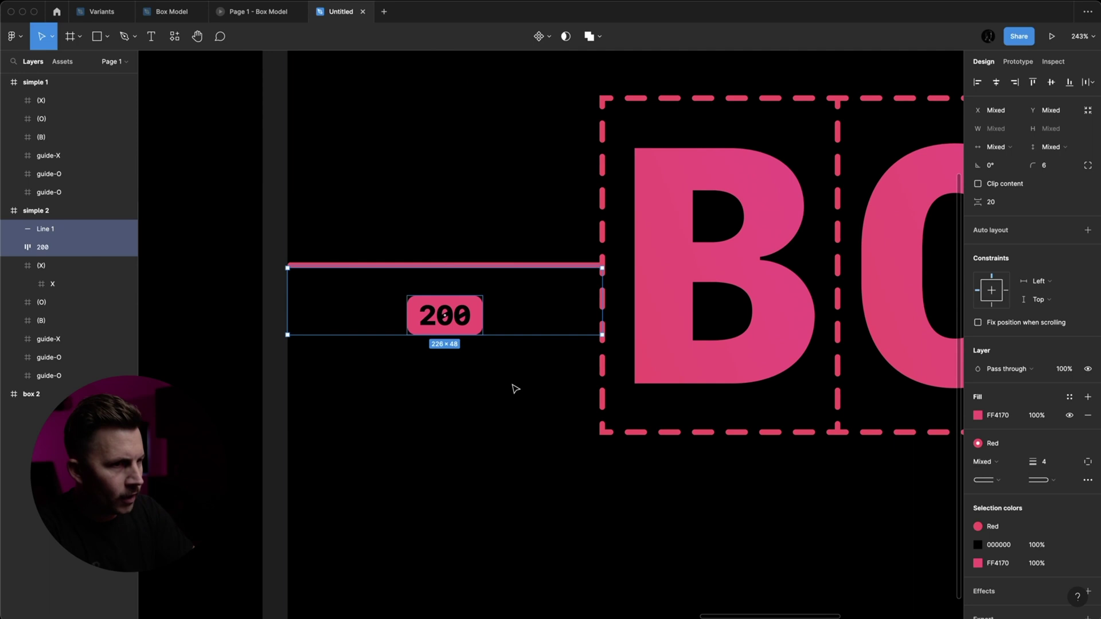
key(alt)
key(super+alt+g)
key(super+r)
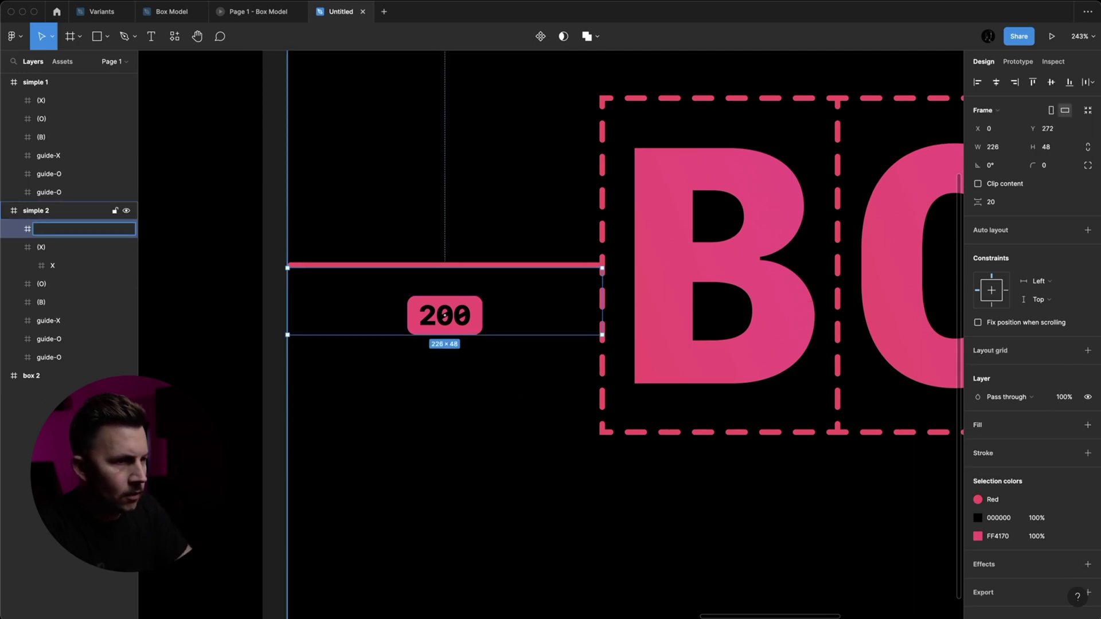
text(LEFT)
key(Return)
Enable content clipping on the LEFT frame and extend its top edge to cover the line, making it 52 high.
scroll(395, 254, up, 5)
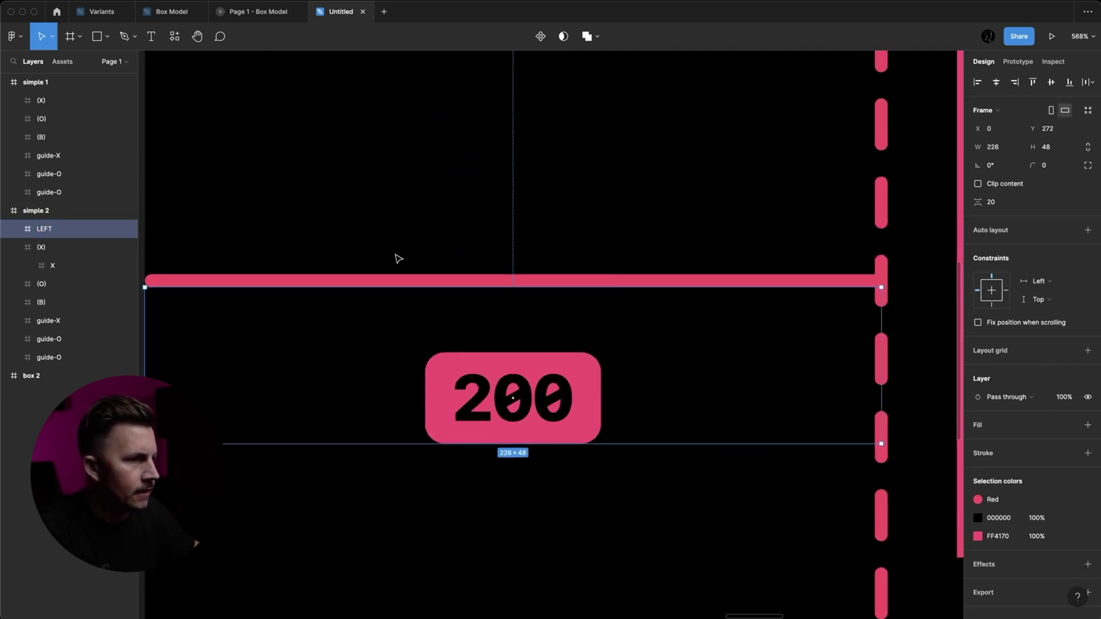
click(977, 184)
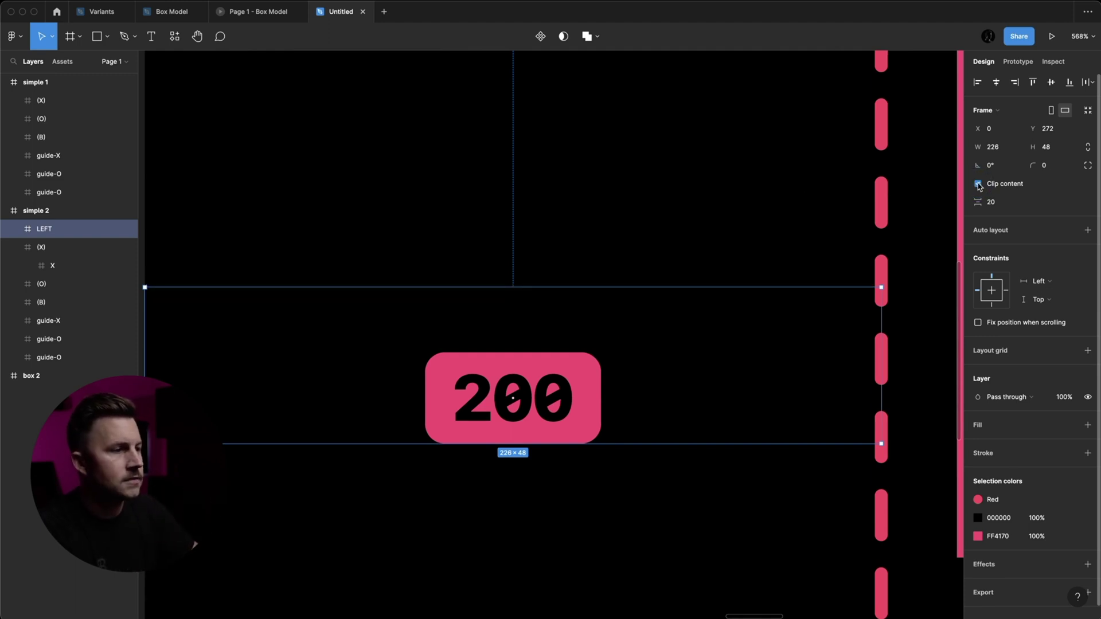
click(18, 228)
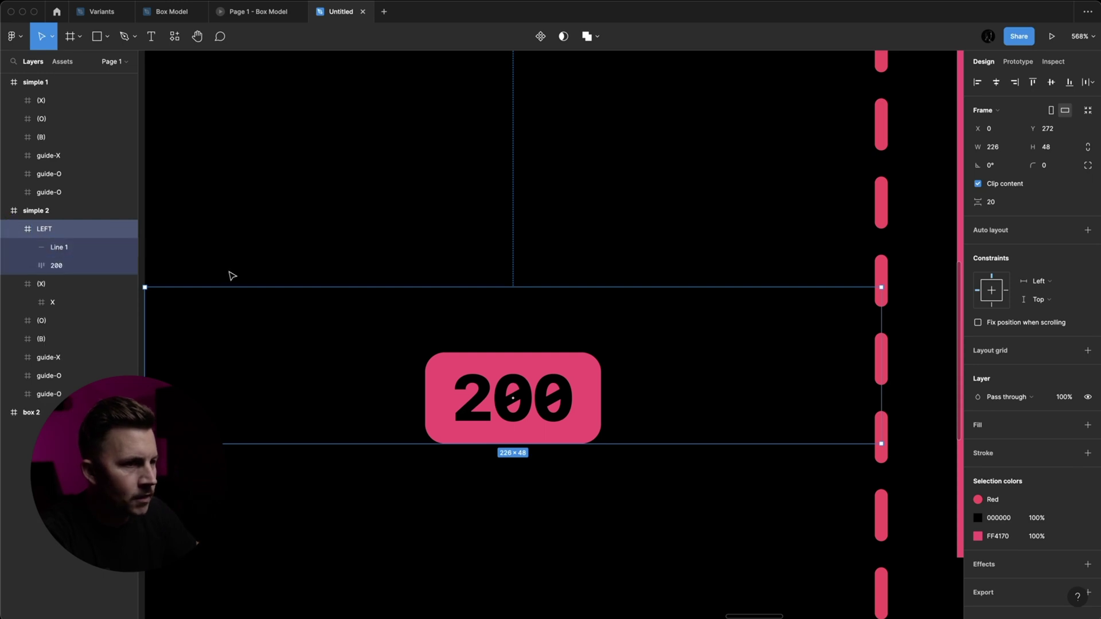
mouse_move(216, 286)
mouse_down()
mouse_move(222, 264)
mouse_move(222, 275)
mouse_up()
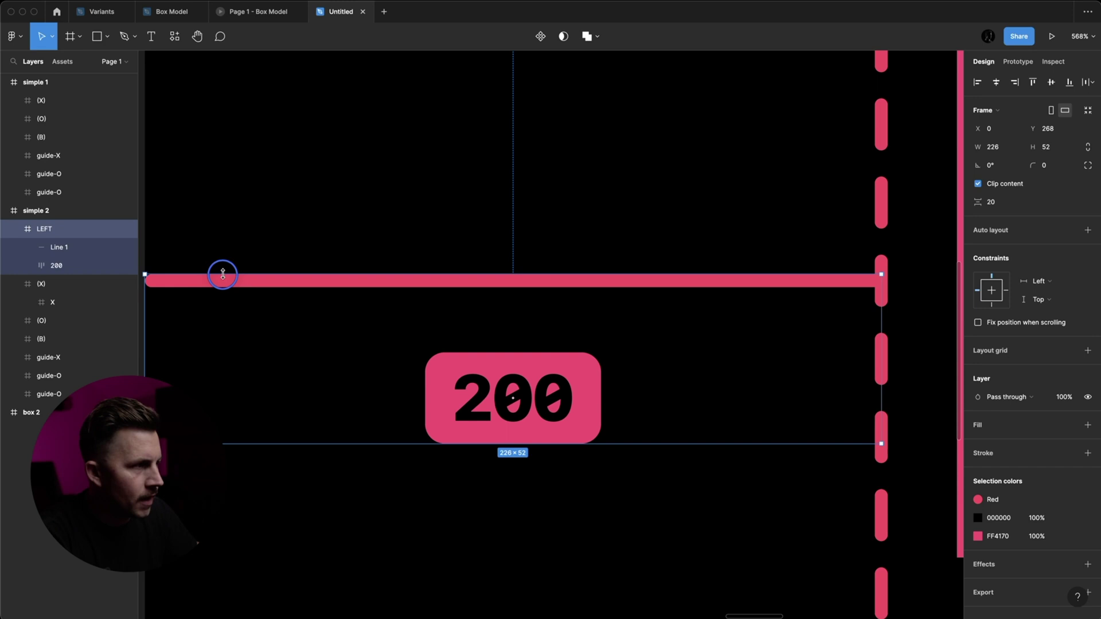
Extend the line's left end beyond the LEFT frame's edge so its rounded cap is clipped off.
scroll(212, 281, left, 3)
scroll(203, 291, up, 8)
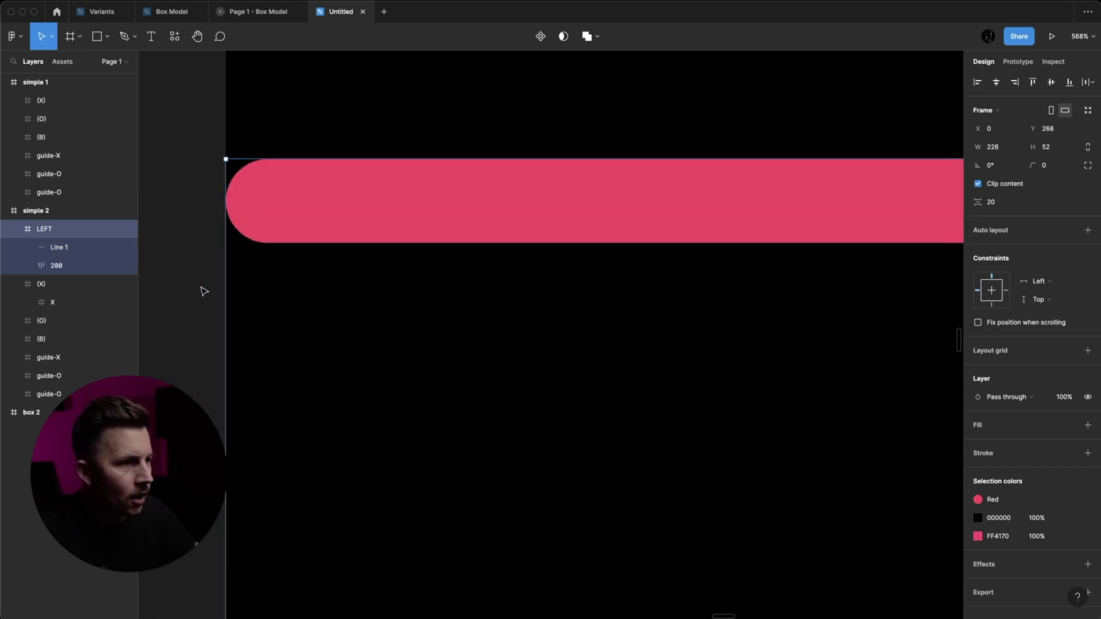
scroll(233, 182, up, 2)
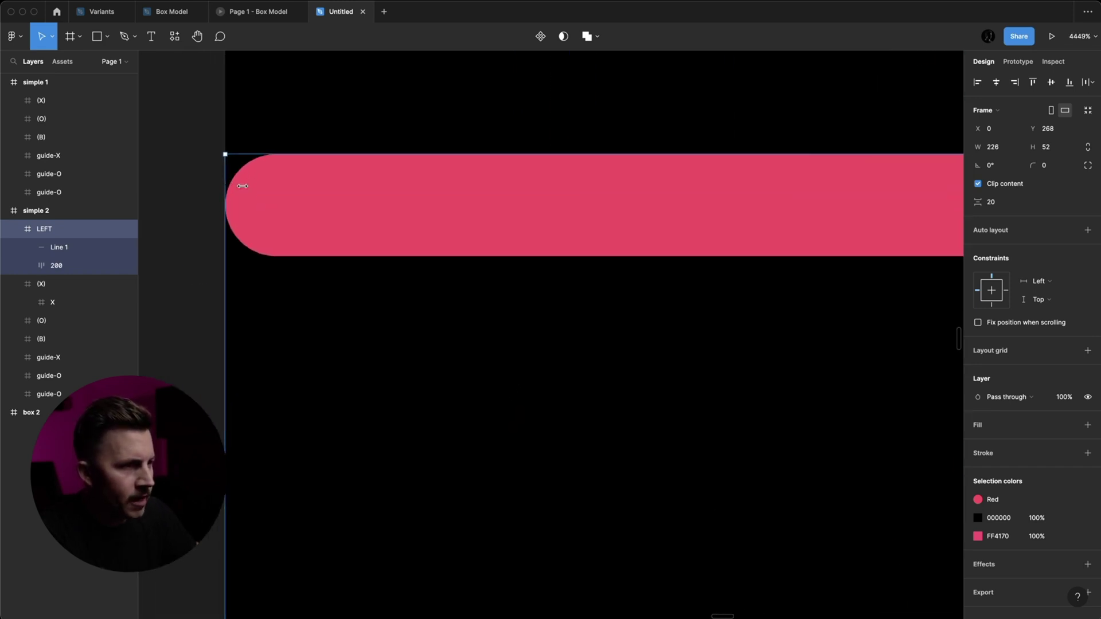
scroll(246, 190, left, 3)
click(413, 211)
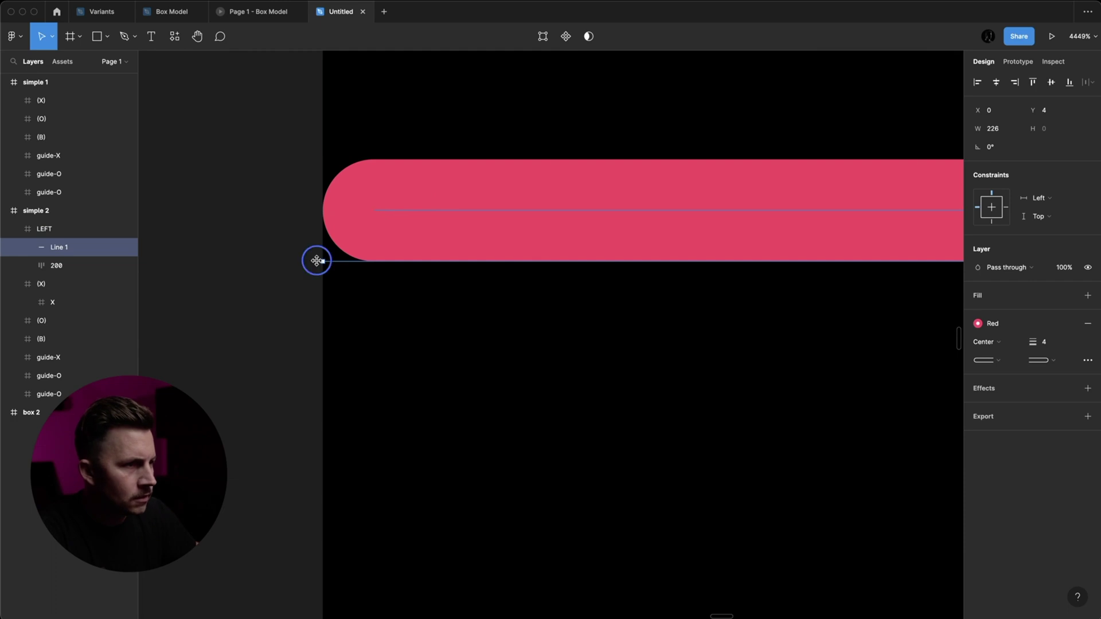
drag(322, 261, 241, 260)
scroll(388, 344, down, 12)
click(474, 353)
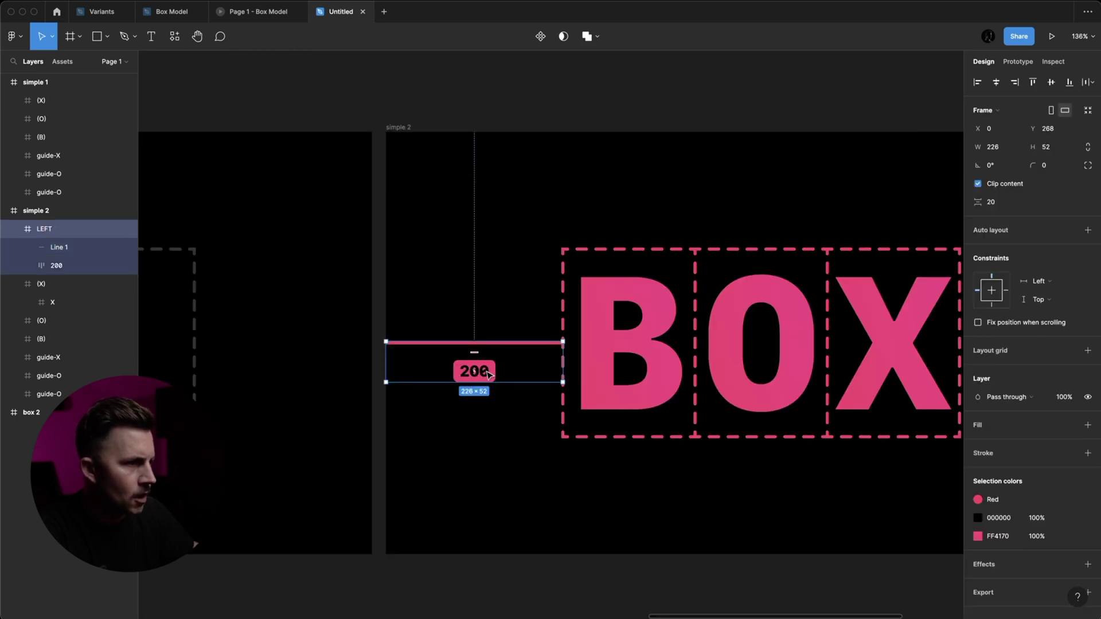
Check the placement of the spacing labels in the Box Model reference prototype, and return to simple 2 in the Untitled file.
scroll(543, 380, left, 4)
scroll(543, 381, left, 3)
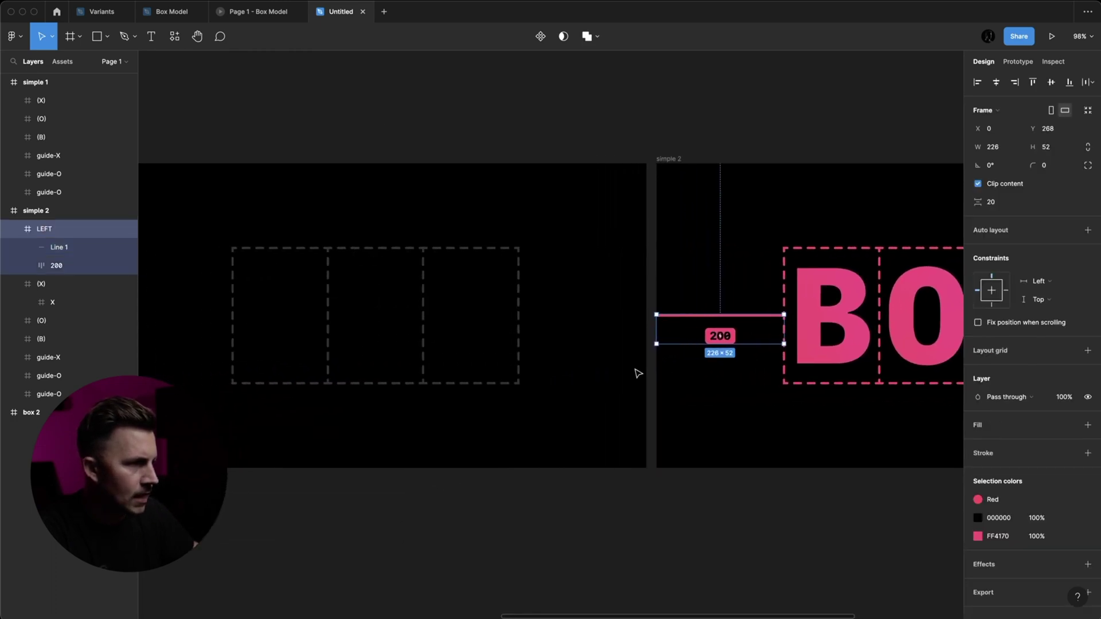
click(249, 12)
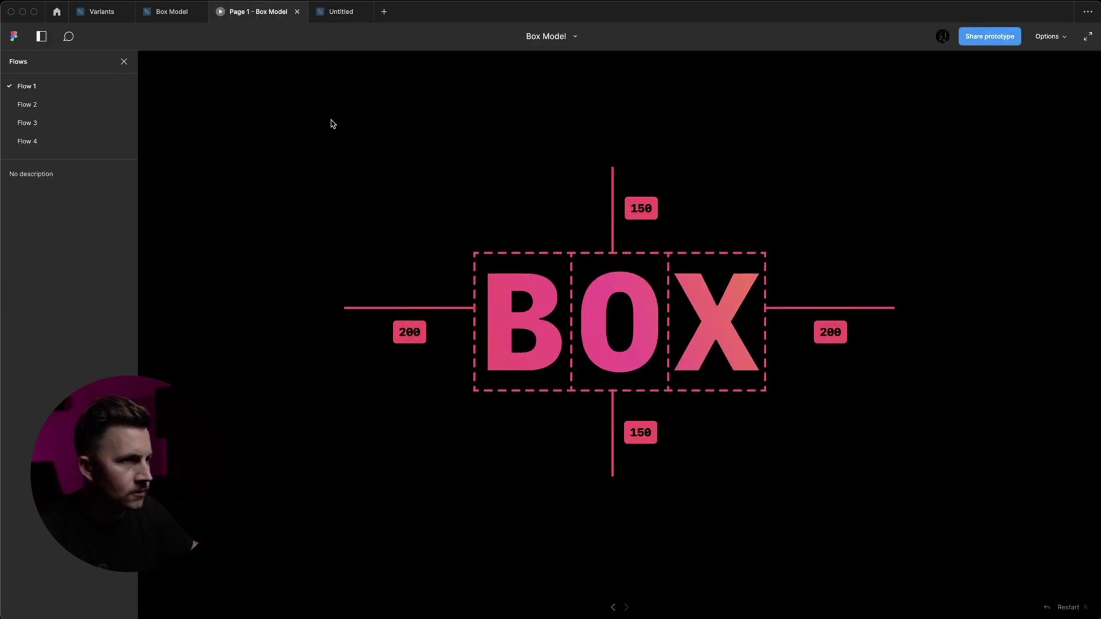
click(341, 12)
scroll(751, 395, right, 5)
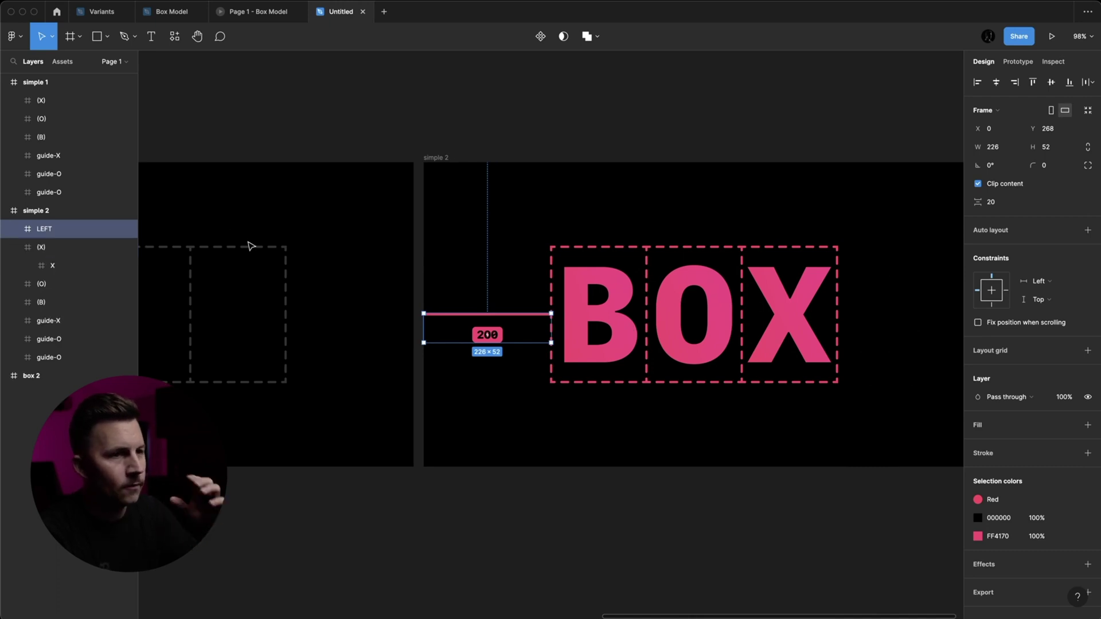
scroll(250, 245, down, 2)
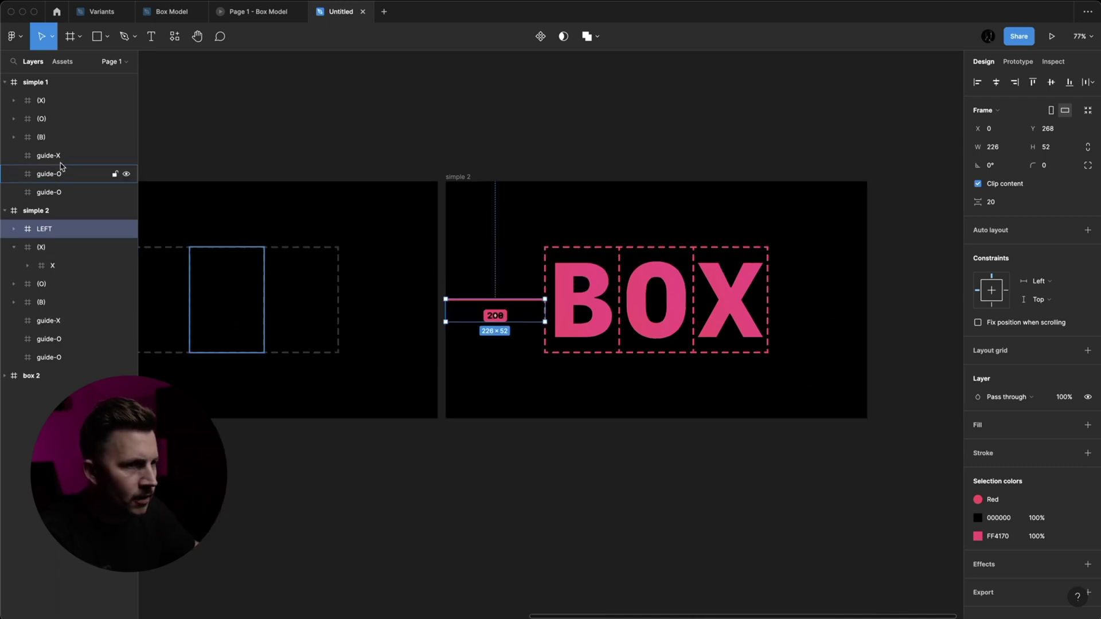
scroll(459, 384, up, 5)
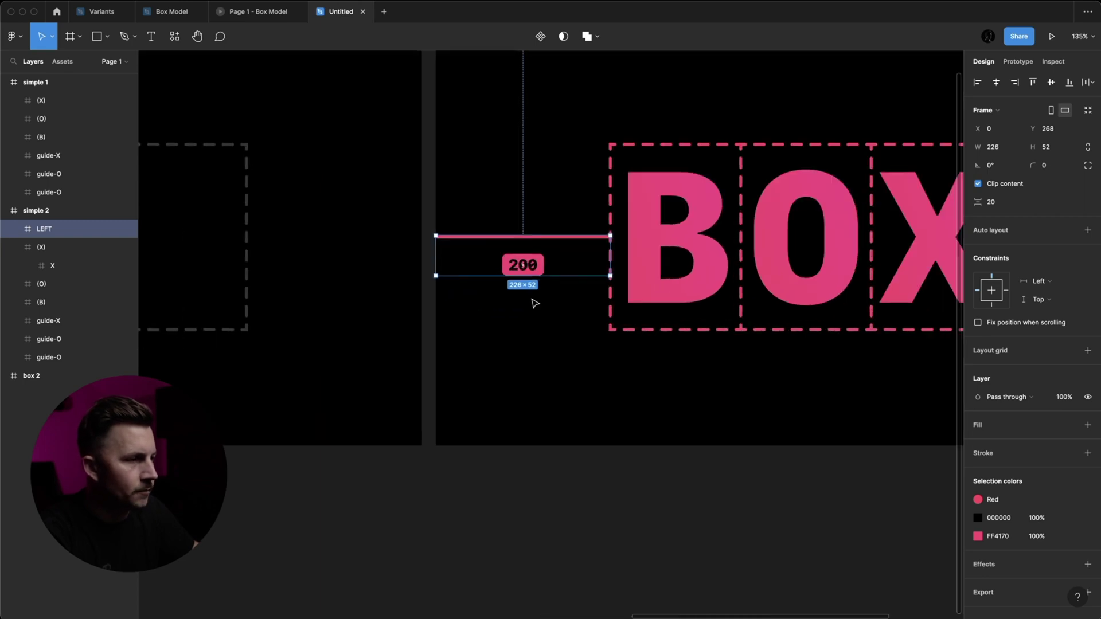
drag(539, 266, 538, 331)
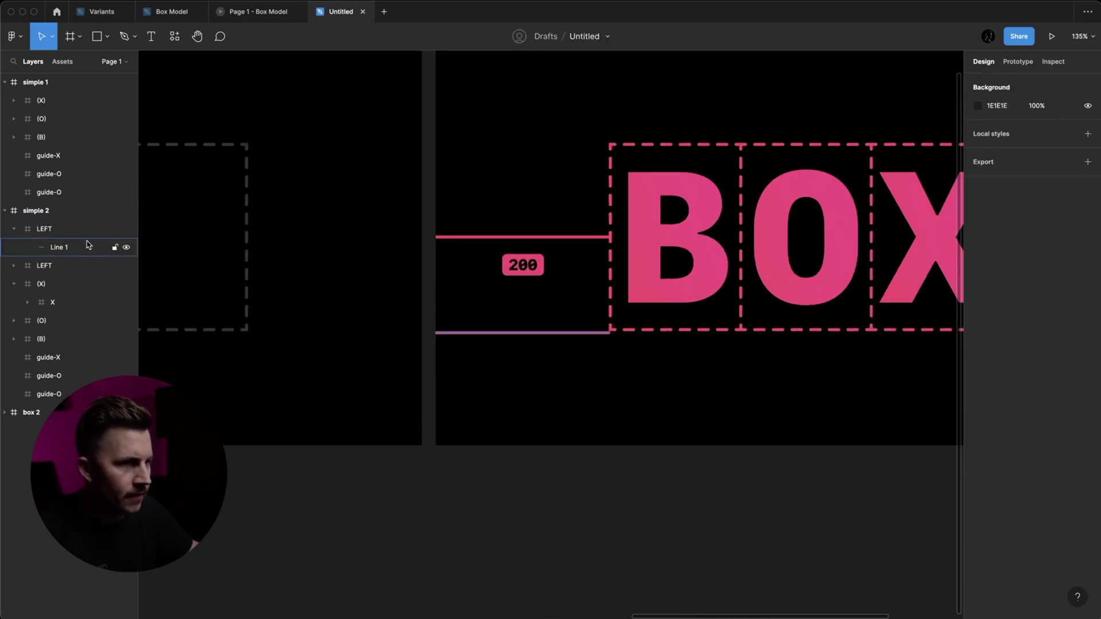
click(75, 247)
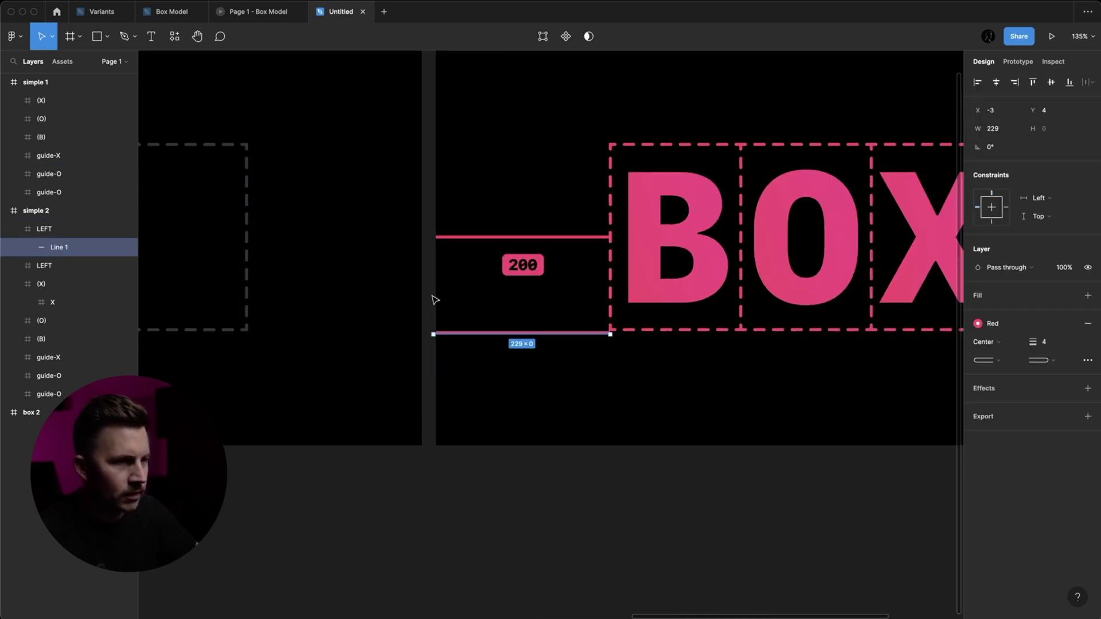
click(68, 231)
key(BackSpace)
scroll(197, 216, left, 1)
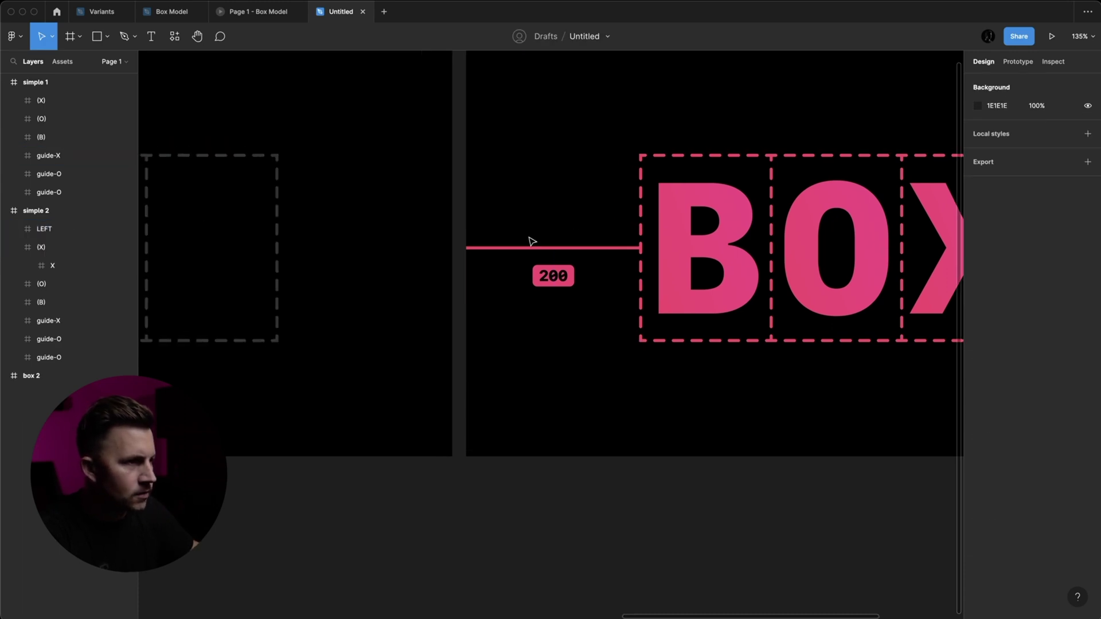
Copy the line out of simple 2's LEFT frame to just below (B) in the layer order, and hide the LEFT, (X), (O) and (B) frames.
click(513, 251)
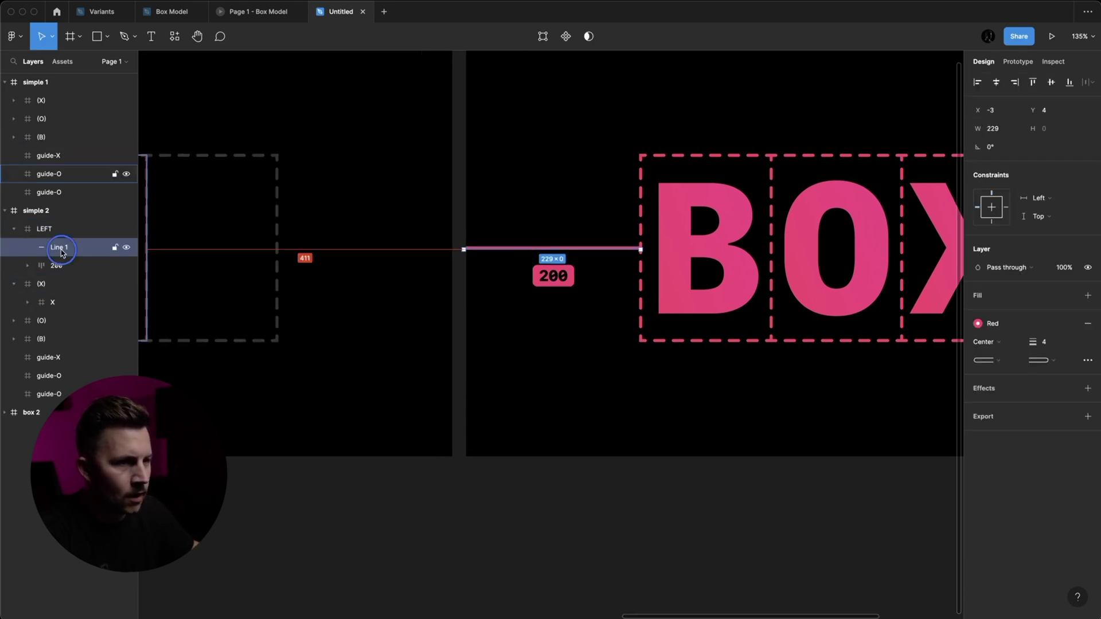
drag(56, 326, 49, 351)
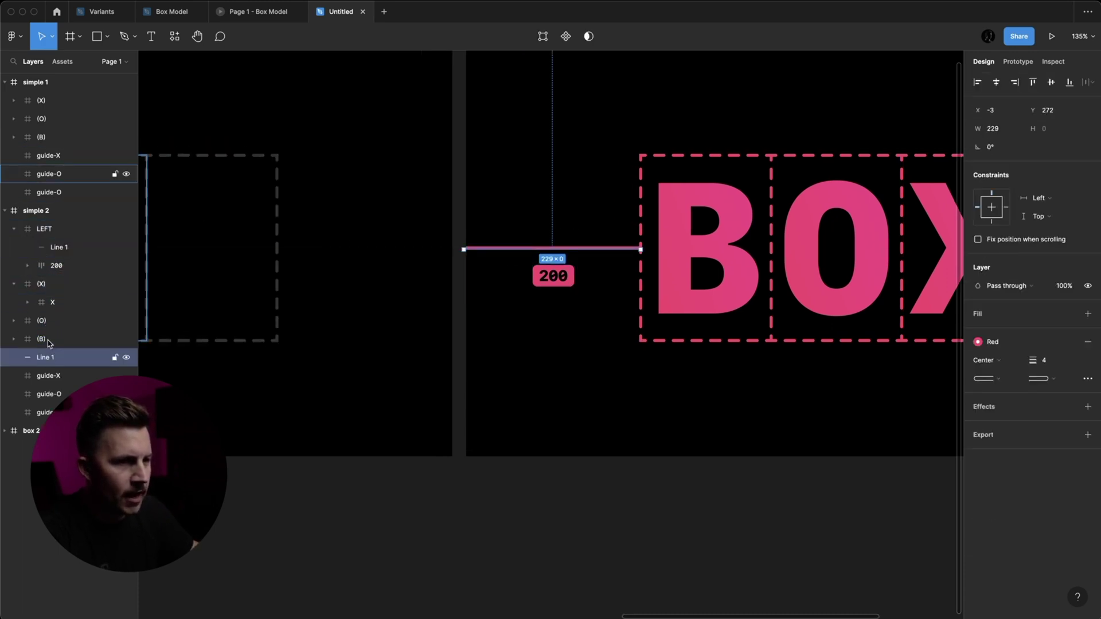
click(14, 229)
click(16, 250)
drag(126, 229, 127, 288)
Detach the copied line's Red stroke style and recolour its stroke with the dashed guides' grey, 333333.
scroll(747, 301, up, 5)
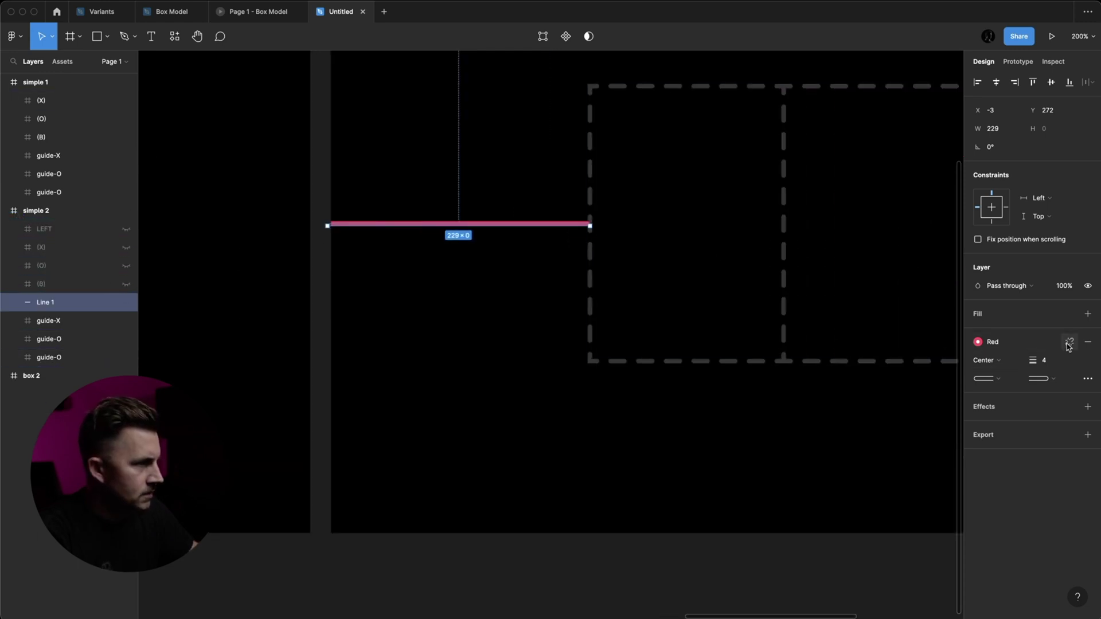
click(977, 362)
key(i)
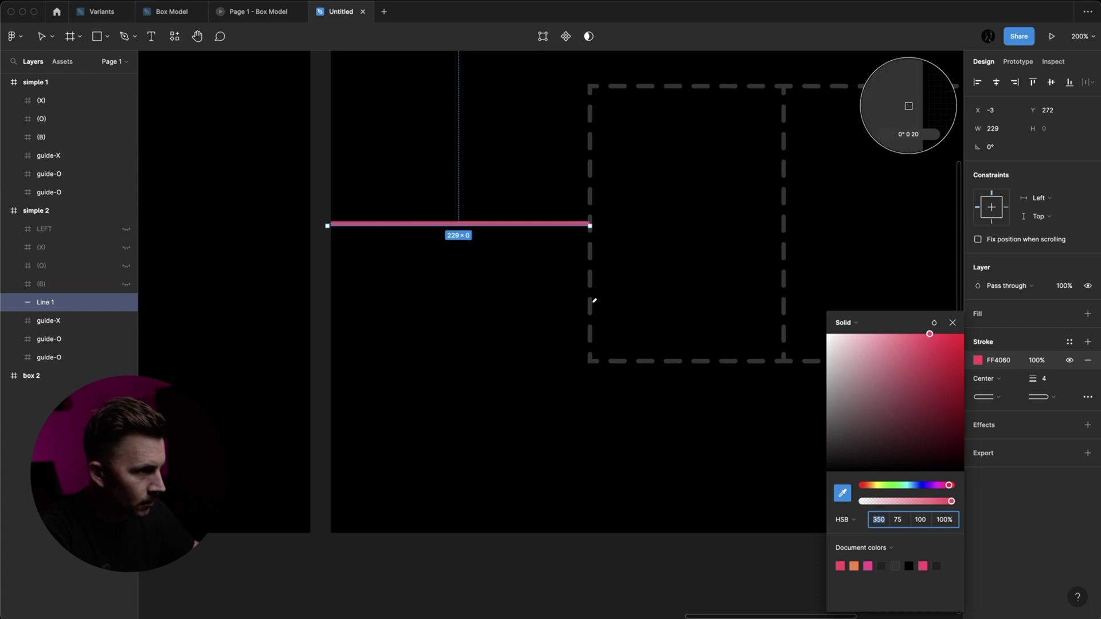
click(590, 300)
click(484, 318)
scroll(485, 318, down, 5)
scroll(470, 307, right, 2)
scroll(470, 307, up, 1)
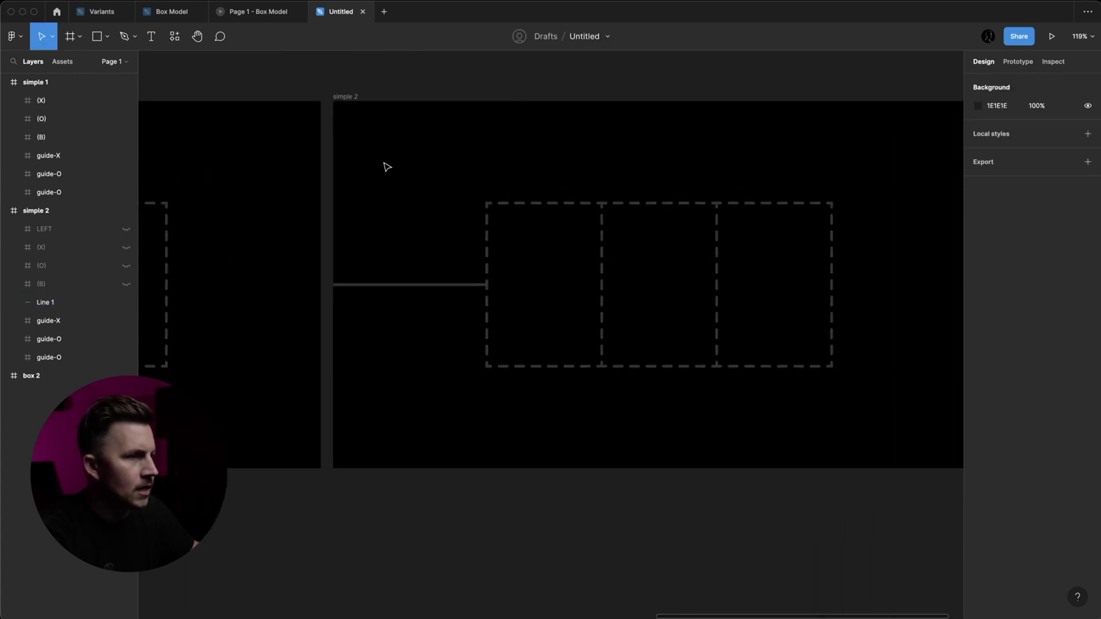
Rename the grey line in simple 2 as LEFT.
double_click(45, 302)
text(LEFT)
key(Return)
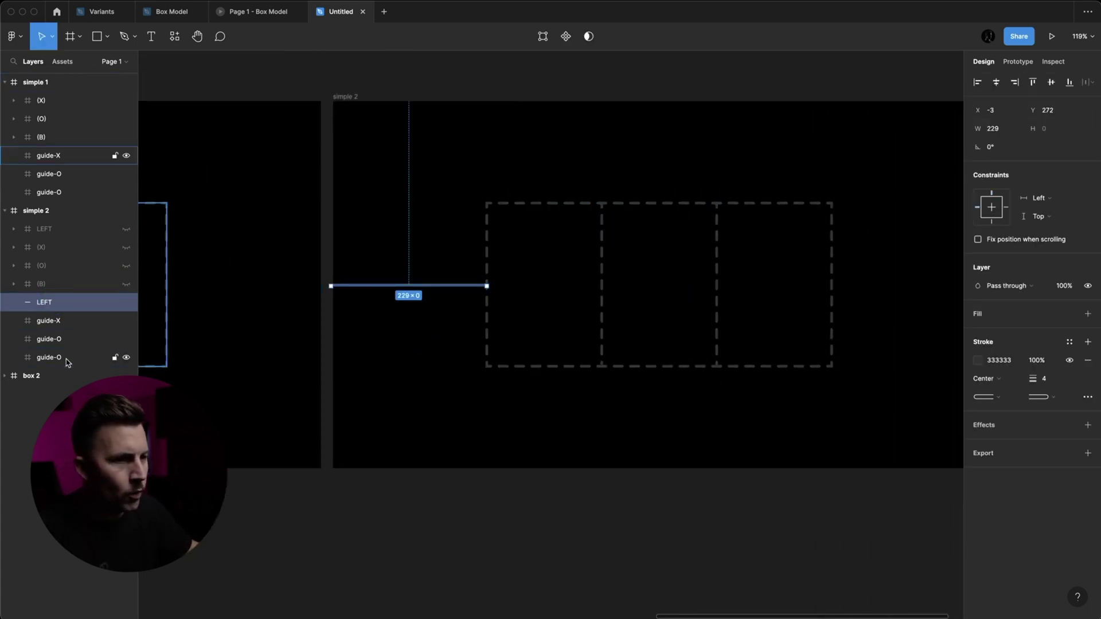
Wrap the grey LEFT line and the three dashed guides of simple 2 in a frame named GUIDE.
shift+click(66, 360)
key(super+alt+g)
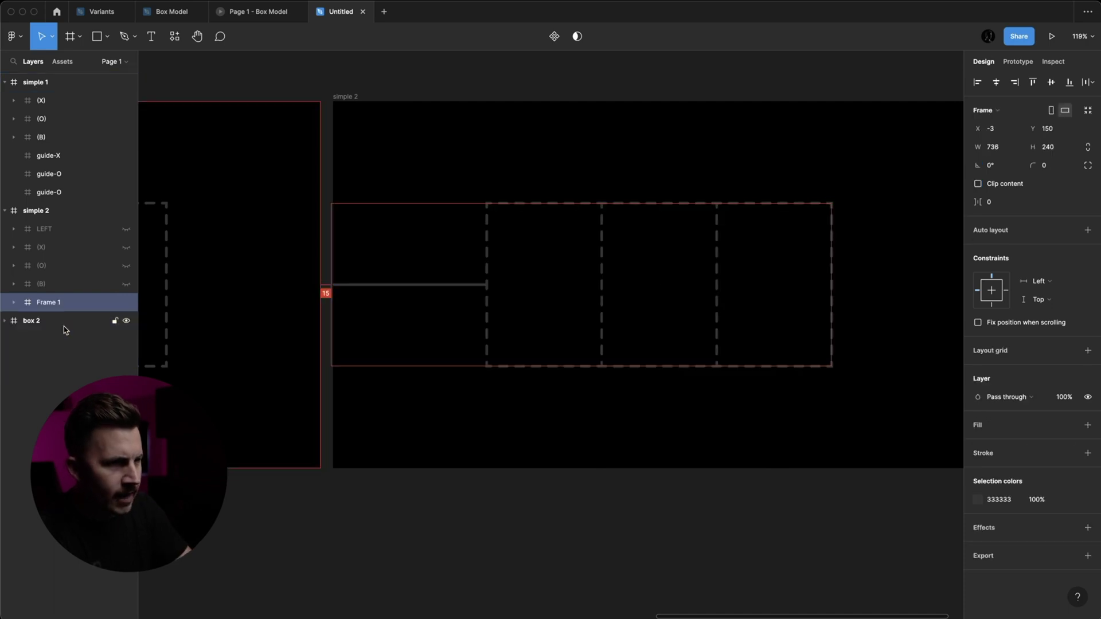
key(super+r)
text(C)
text(UID)
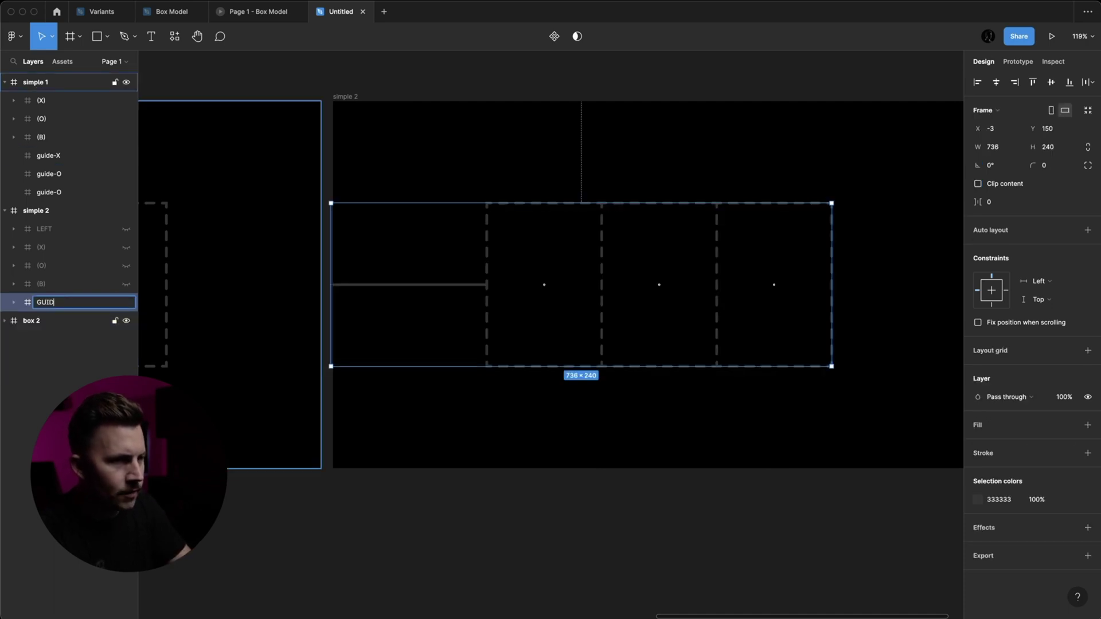
text(E)
key(Return)
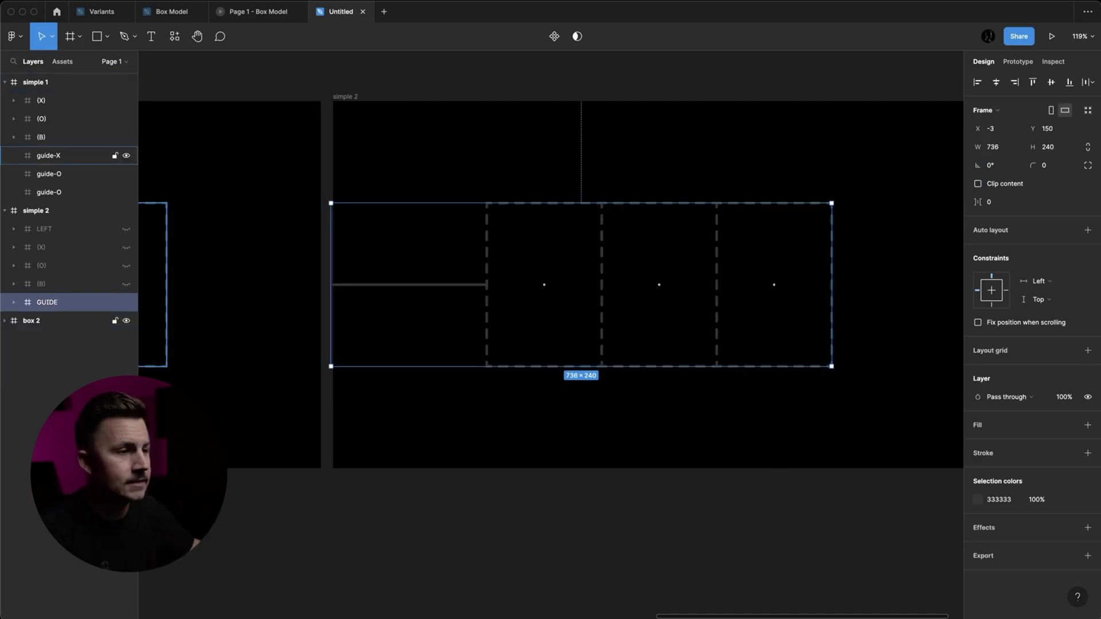
Replace the three separate guides in simple 1 with a copy of the GUIDE frame, sent behind the letter frames.
scroll(681, 307, down, 3)
scroll(681, 307, left, 5)
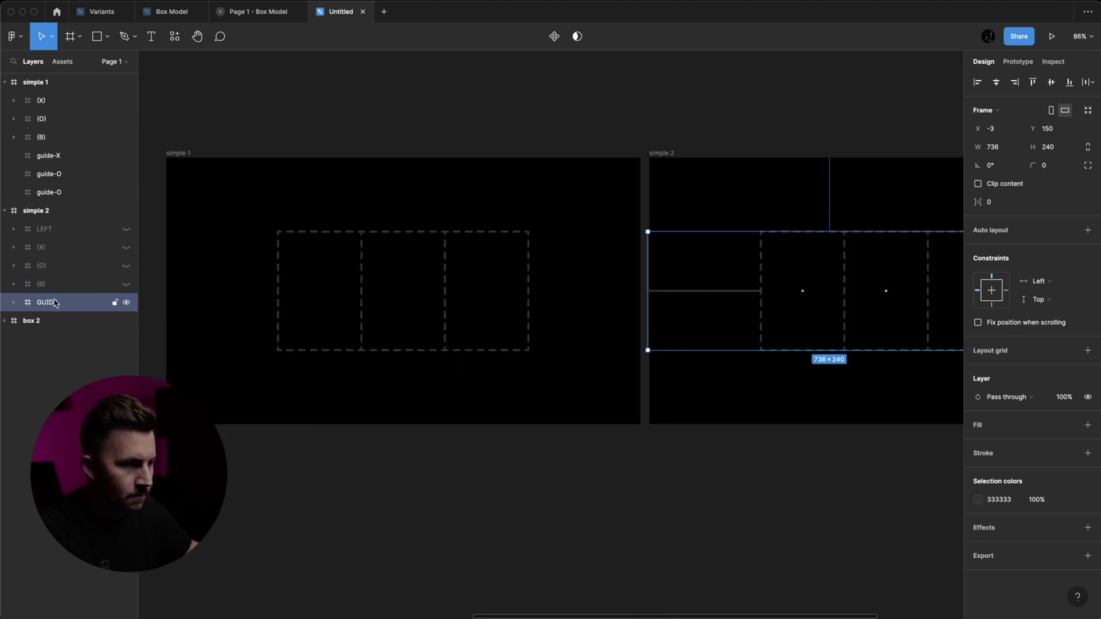
click(54, 192)
shift+click(57, 155)
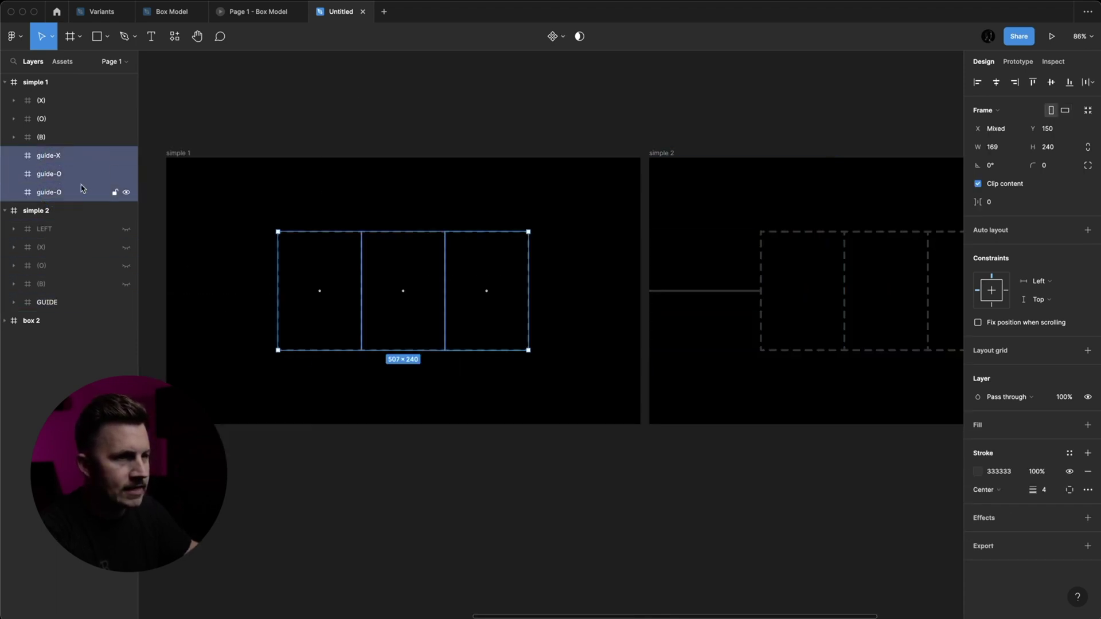
key(Delete)
click(177, 153)
key(ctrl+v)
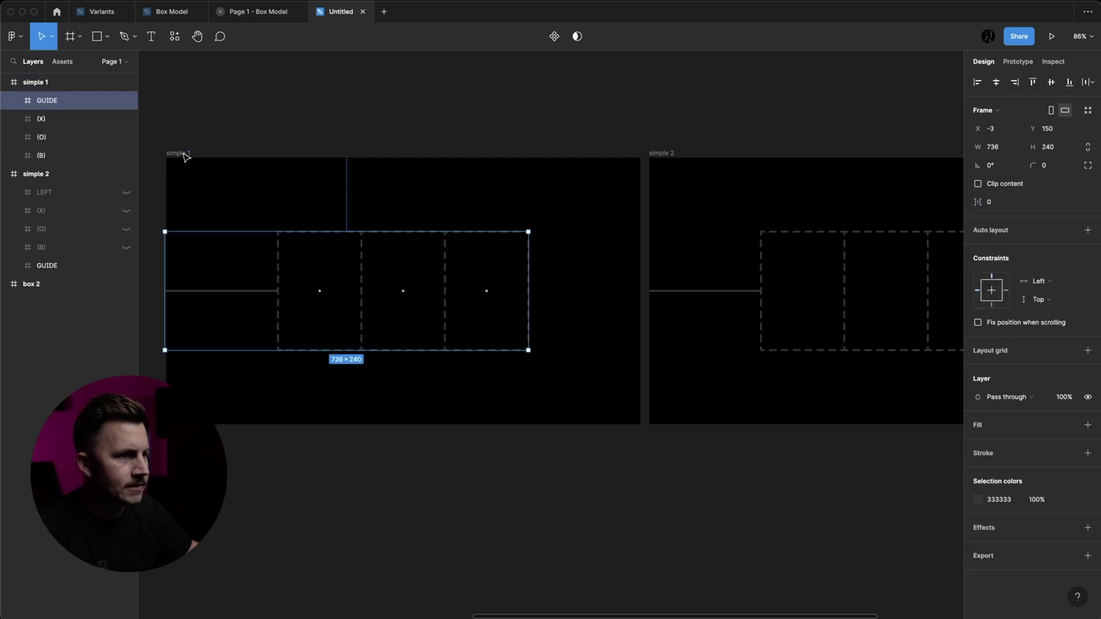
key(bracketleft)
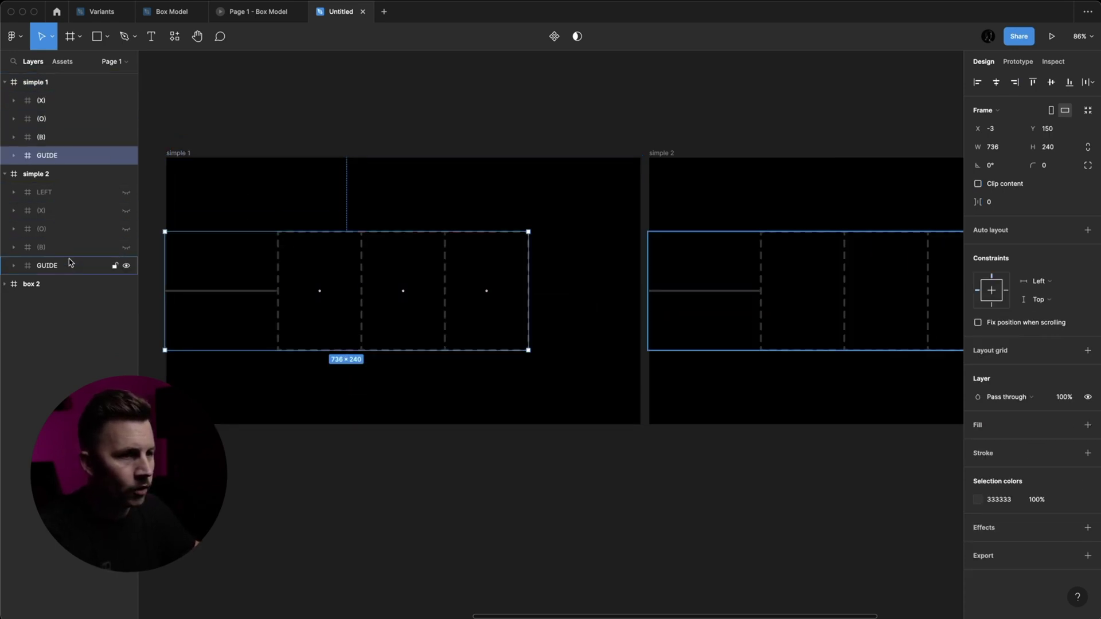
Show the hidden (B), (O), (X) and LEFT frames in simple 2 again, and copy its LEFT frame into simple 1.
drag(126, 247, 129, 202)
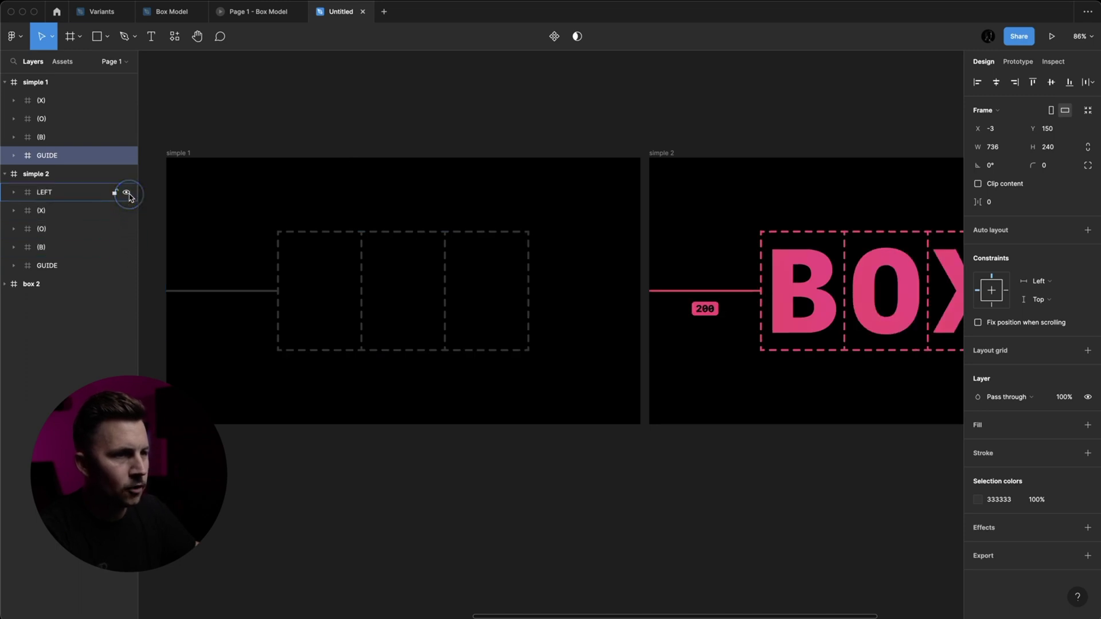
click(711, 310)
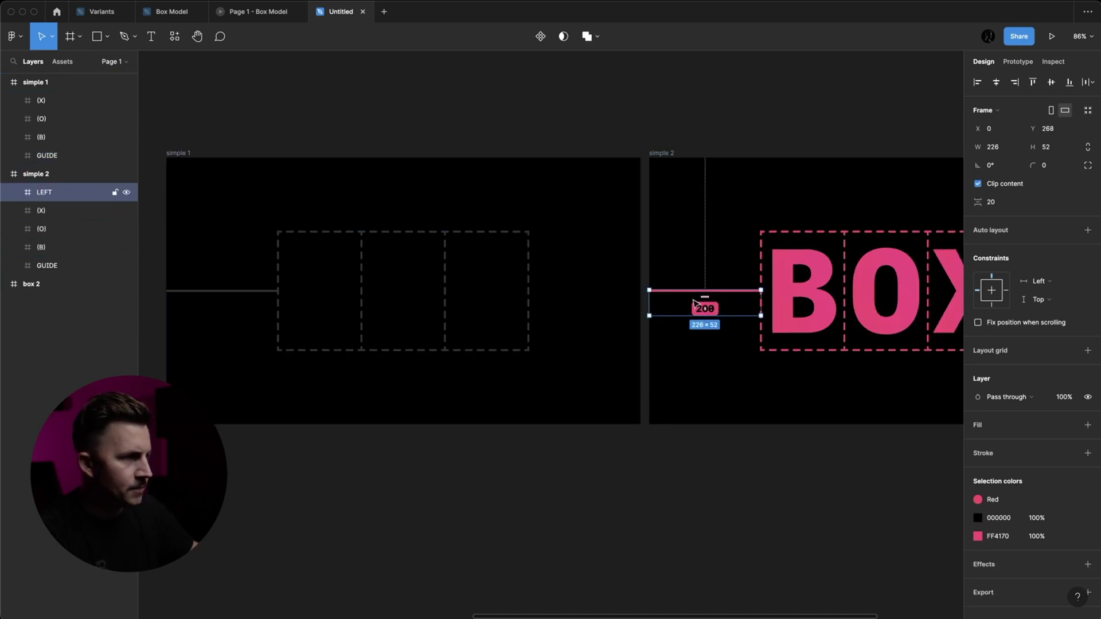
click(178, 152)
key(super+v)
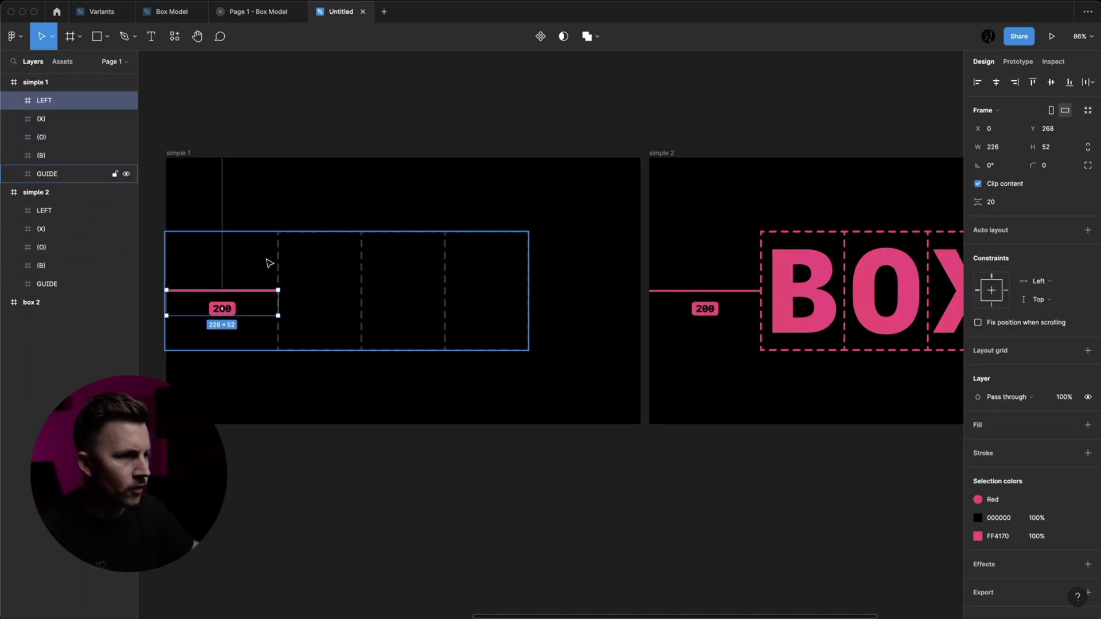
Move the 200 badge in simple 1's LEFT frame straight up to Y -26 so the frame clips it out of view.
scroll(269, 255, up, 5)
click(279, 220)
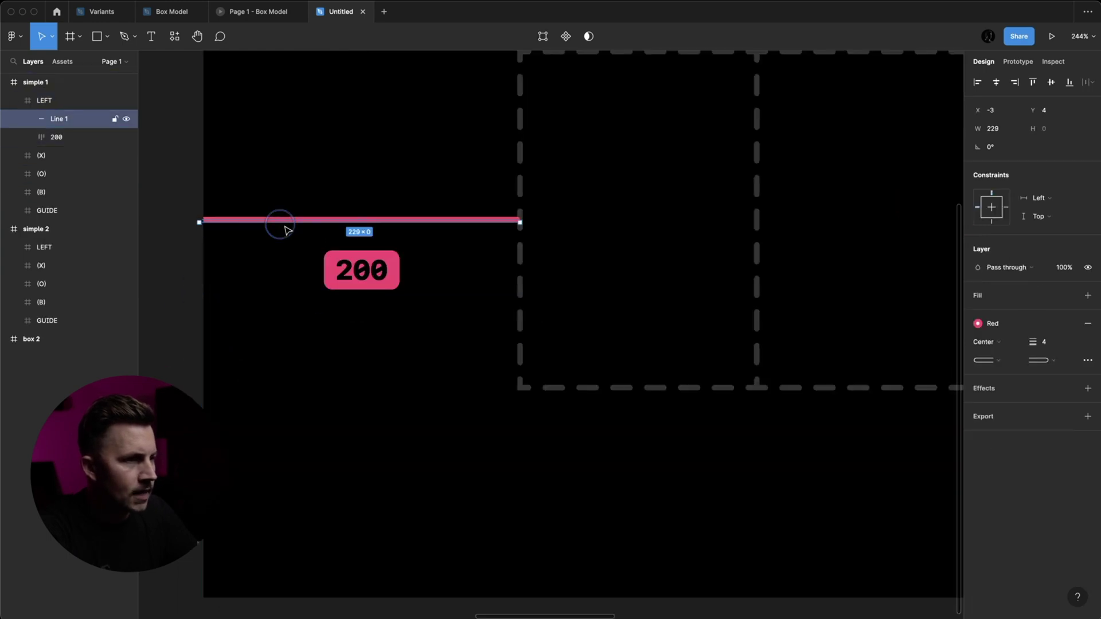
click(341, 267)
key(shift+Up)
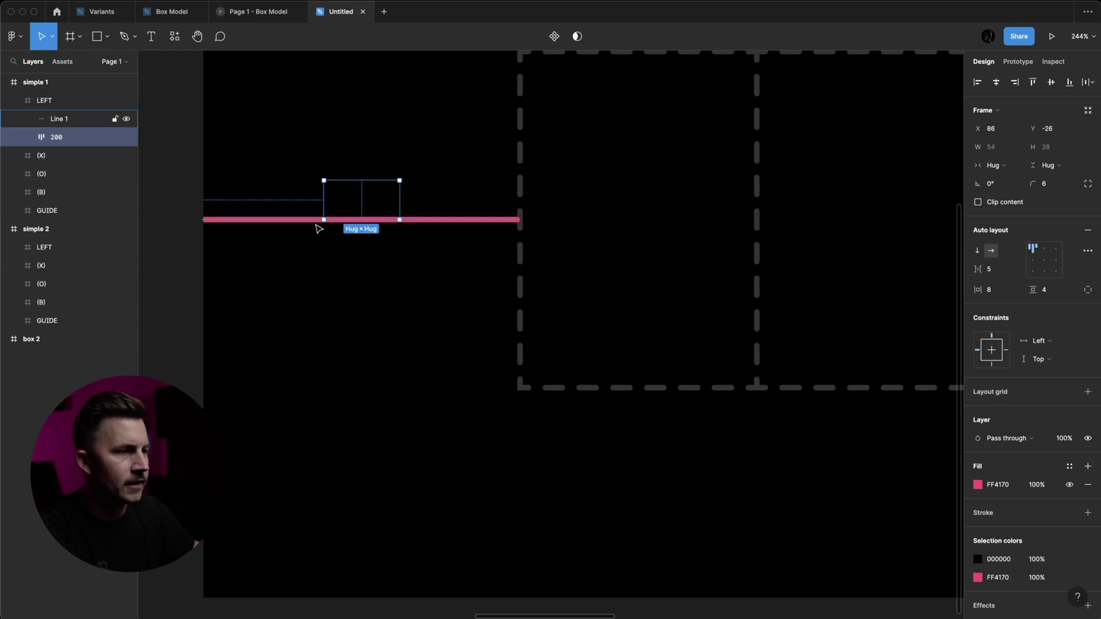
key(super+z)
drag(351, 258, 351, 162)
key(super+z)
key(shift+Up)
key(shift+Up)
key(shift+Up)
key(shift+Up)
key(shift+Up)
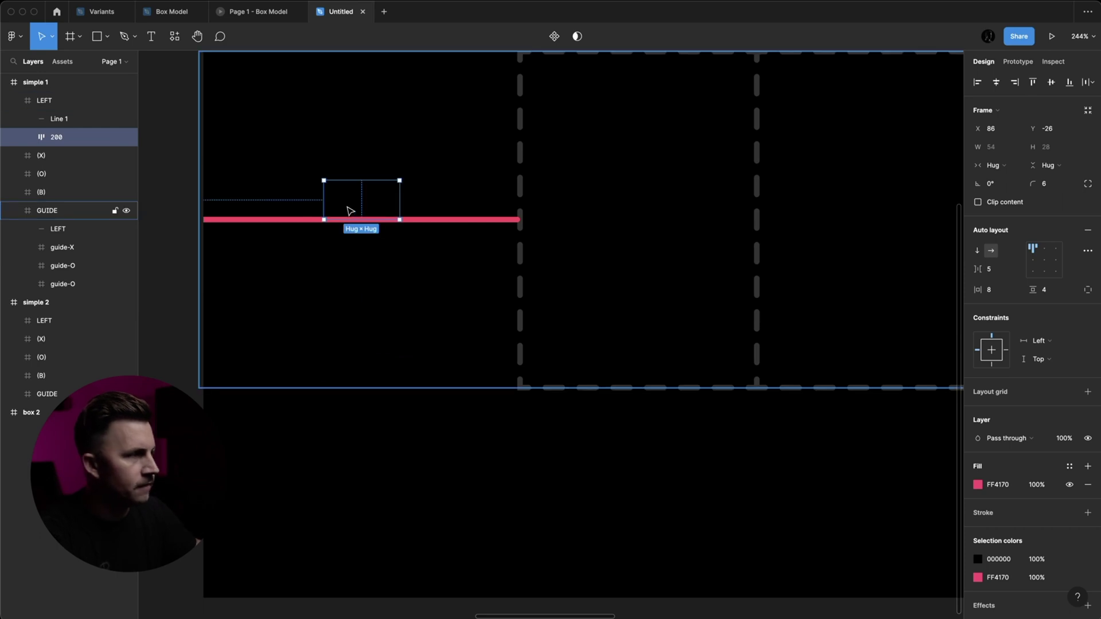
click(270, 231)
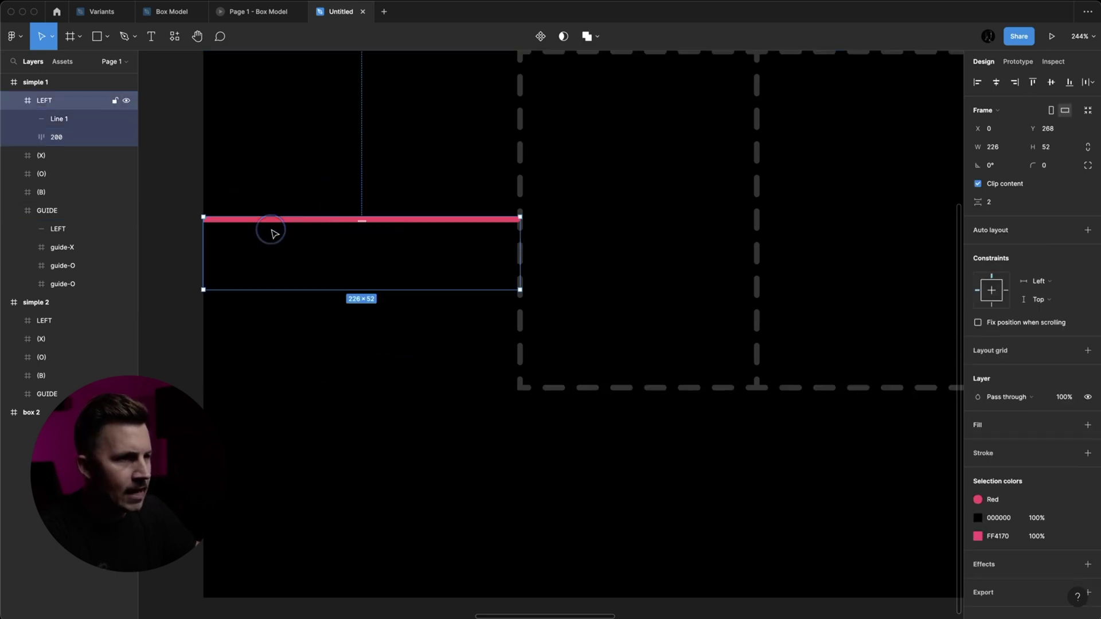
drag(203, 247, 514, 248)
scroll(514, 243, up, 5)
scroll(533, 172, down, 3)
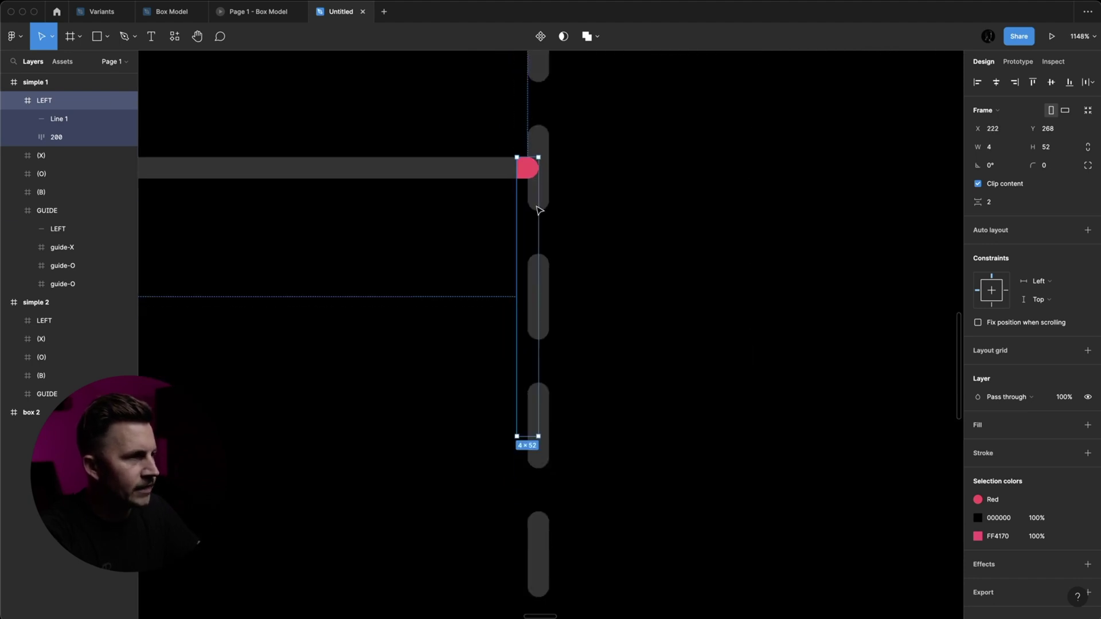
drag(520, 308, 526, 311)
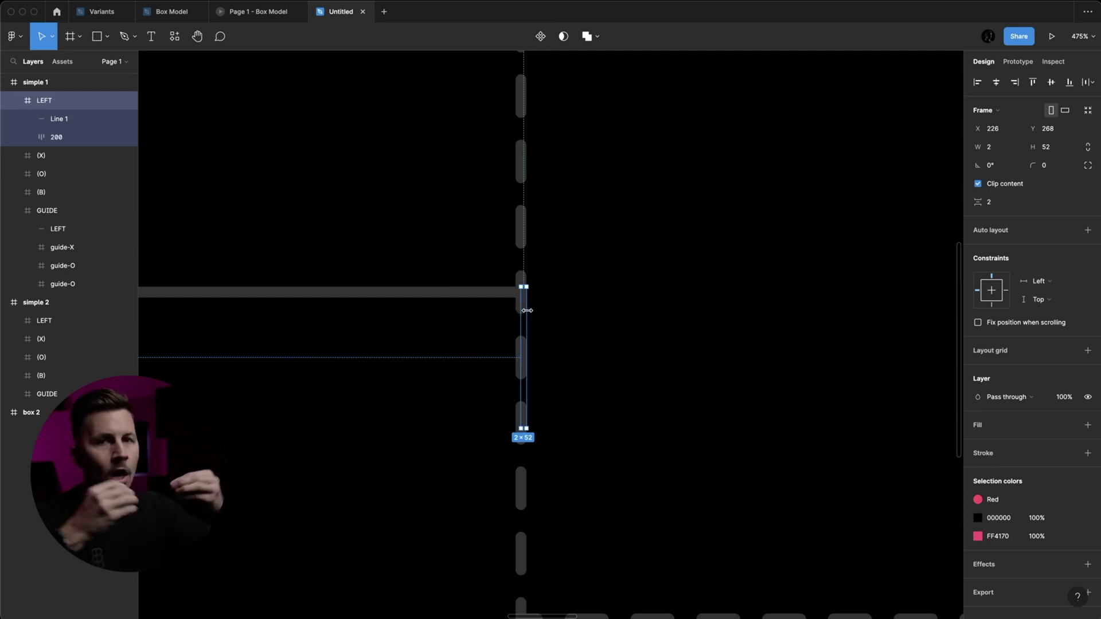
Check the left line in the Box Model prototype, and shrink simple 1's LEFT frame to 2 wide at X 226, against the dashed guide.
click(274, 10)
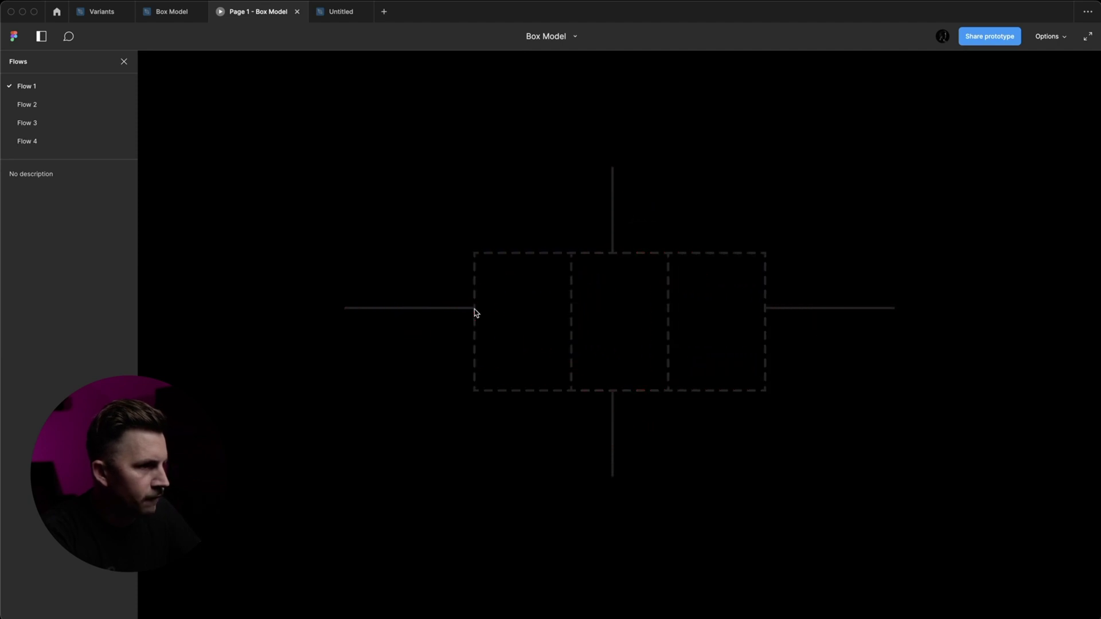
mouse_move(493, 304)
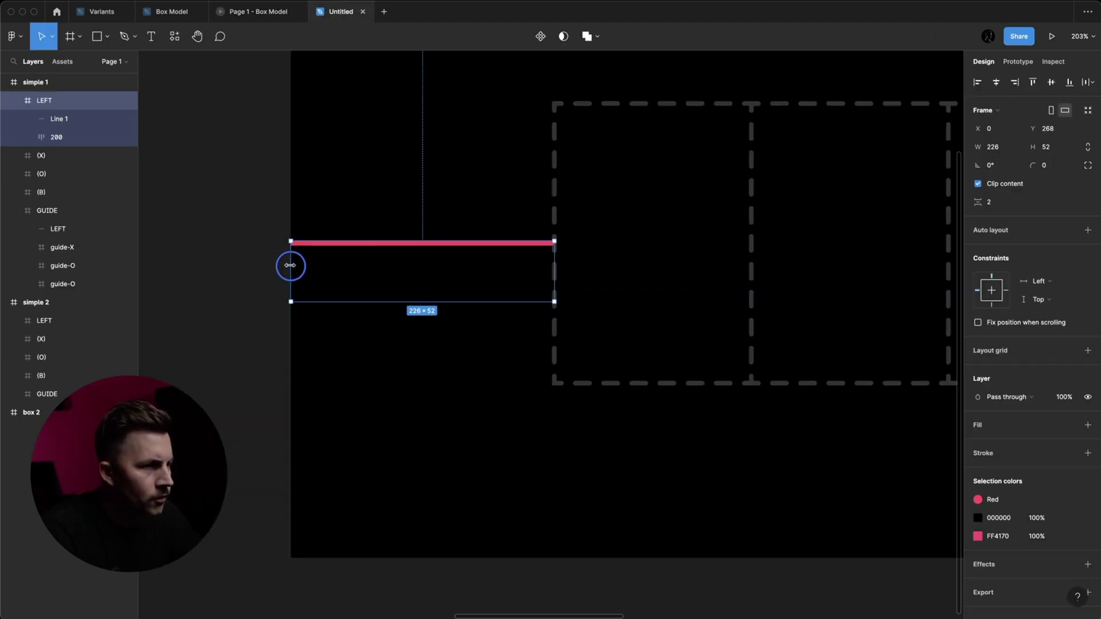
drag(290, 265, 550, 270)
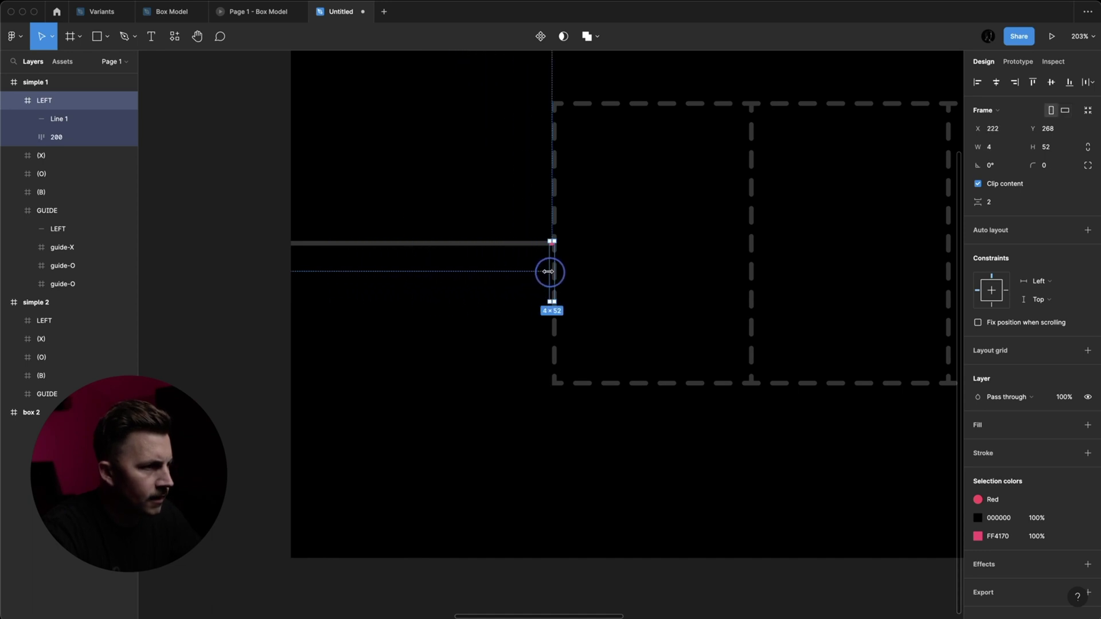
scroll(551, 270, up, 5)
drag(554, 191, 591, 191)
scroll(581, 195, down, 5)
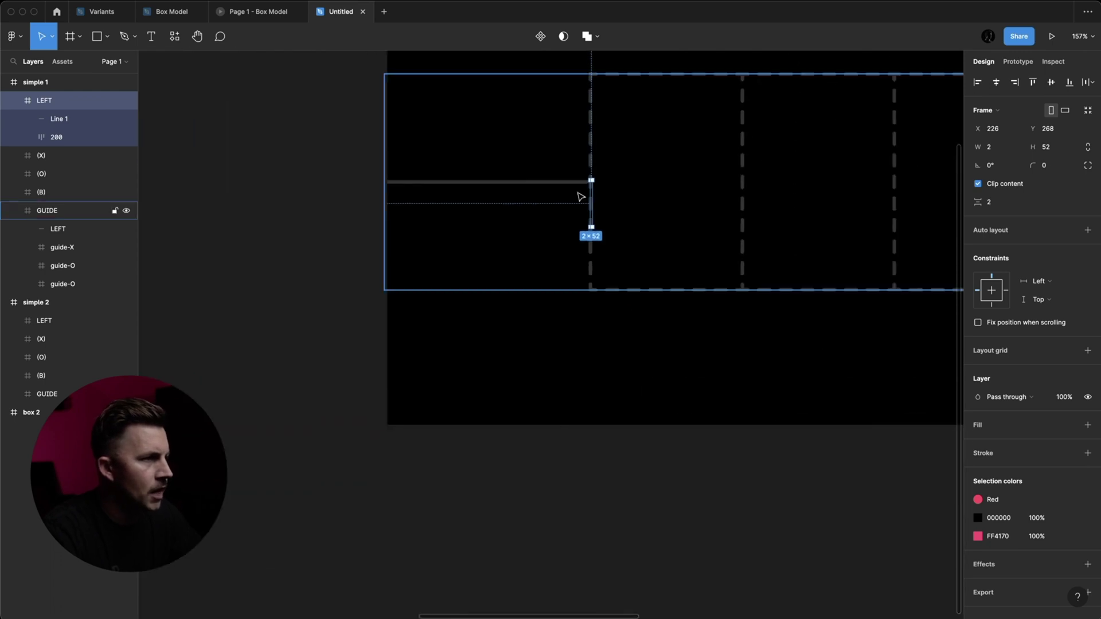
scroll(312, 320, down, 3)
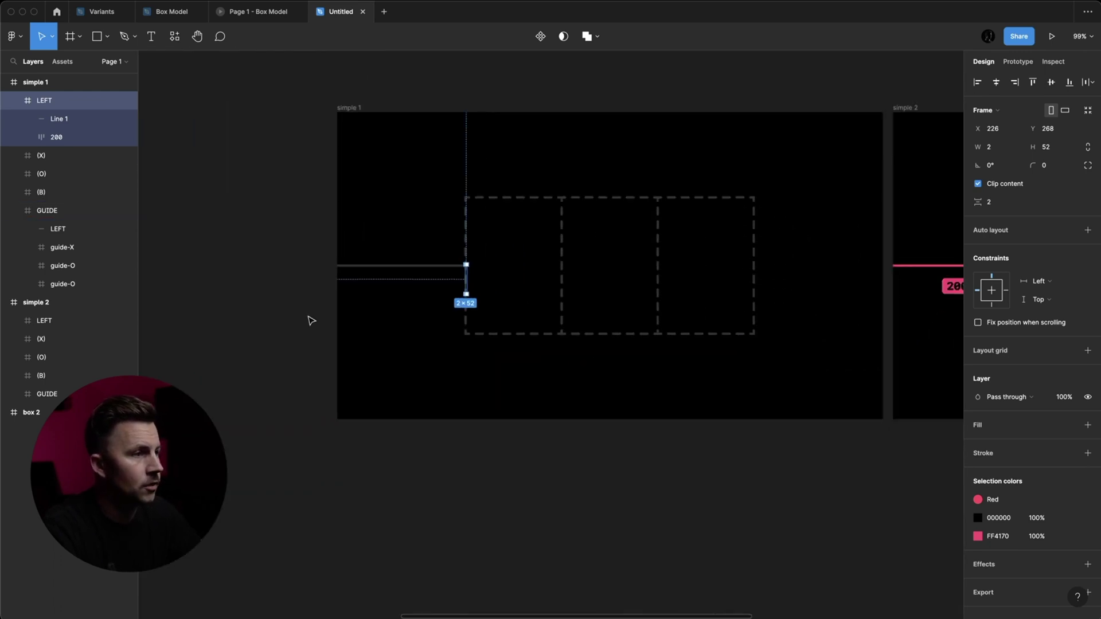
Preview the Untitled prototype to check the left line and badge animation, and compare it with the Box Model reference prototype.
scroll(311, 320, up, 1)
click(347, 115)
scroll(487, 133, right, 1)
scroll(486, 133, down, 2)
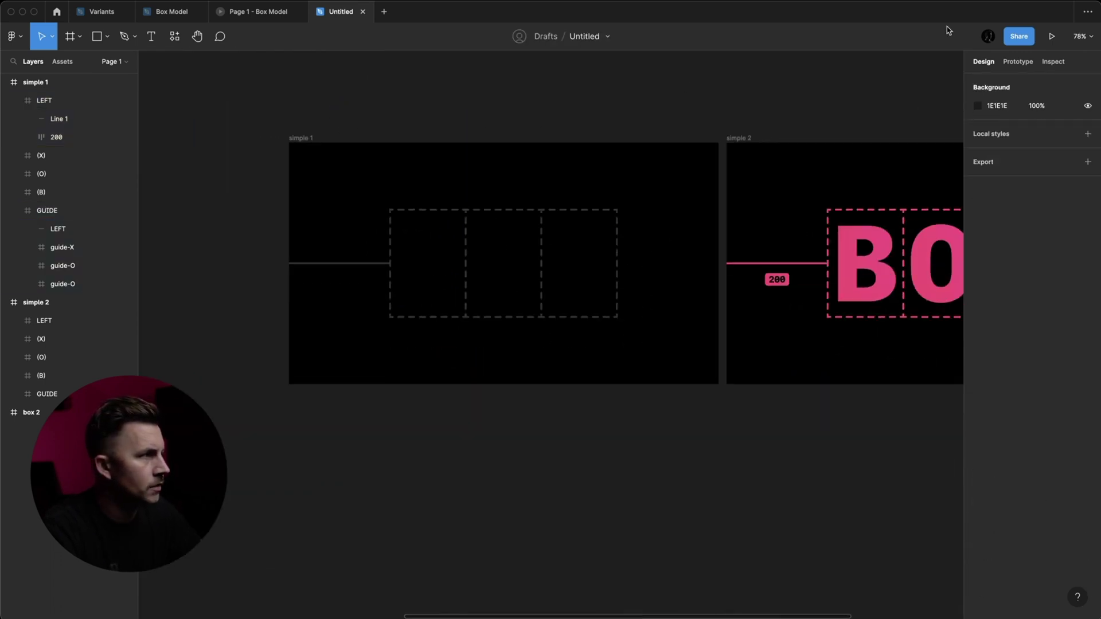
click(1053, 36)
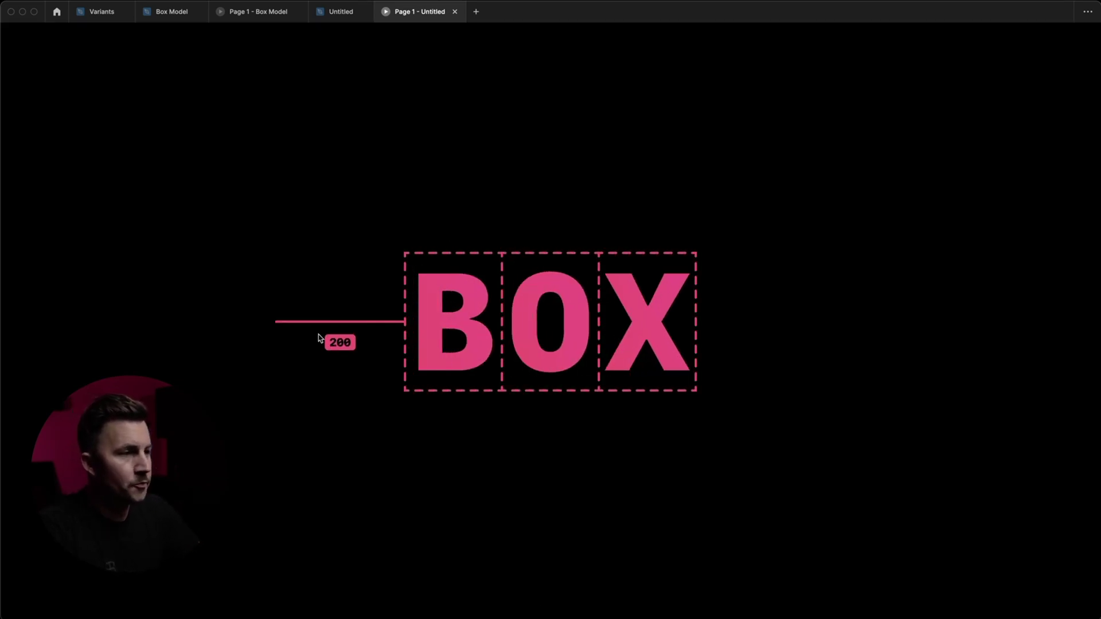
click(281, 11)
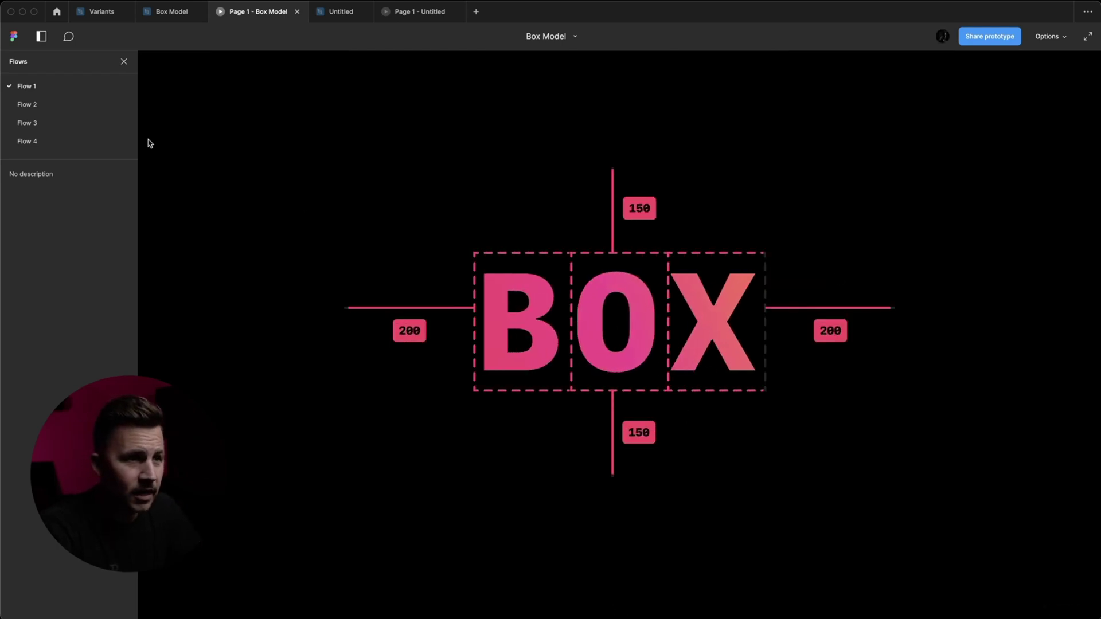
Preview Flow 2 and Flow 3 of the Box Model prototype to examine the blocks and outline animations.
click(65, 107)
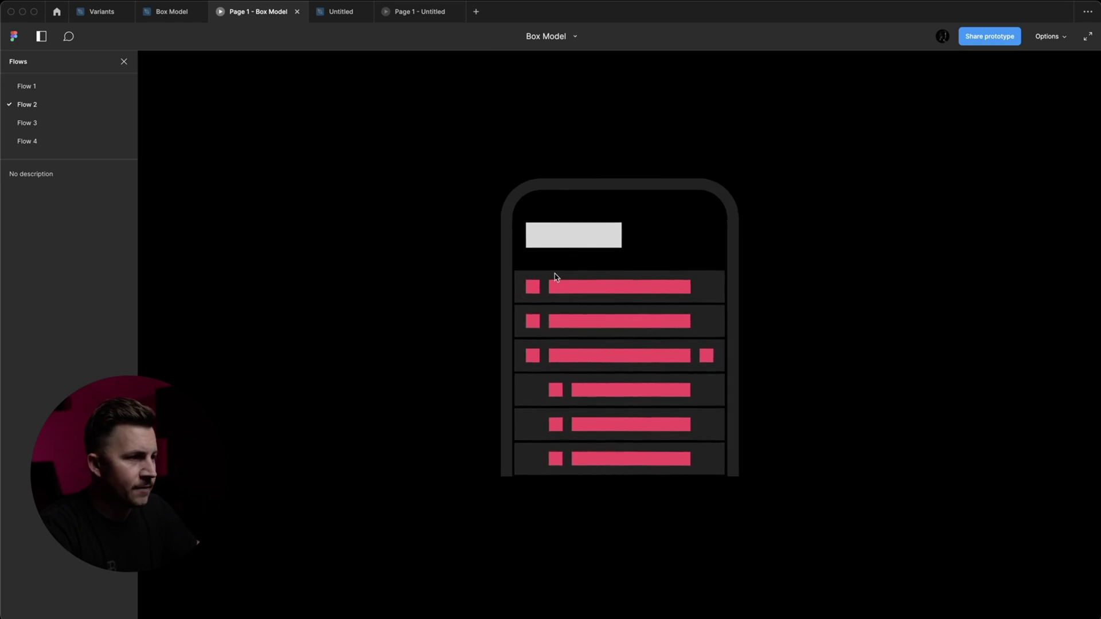
click(584, 238)
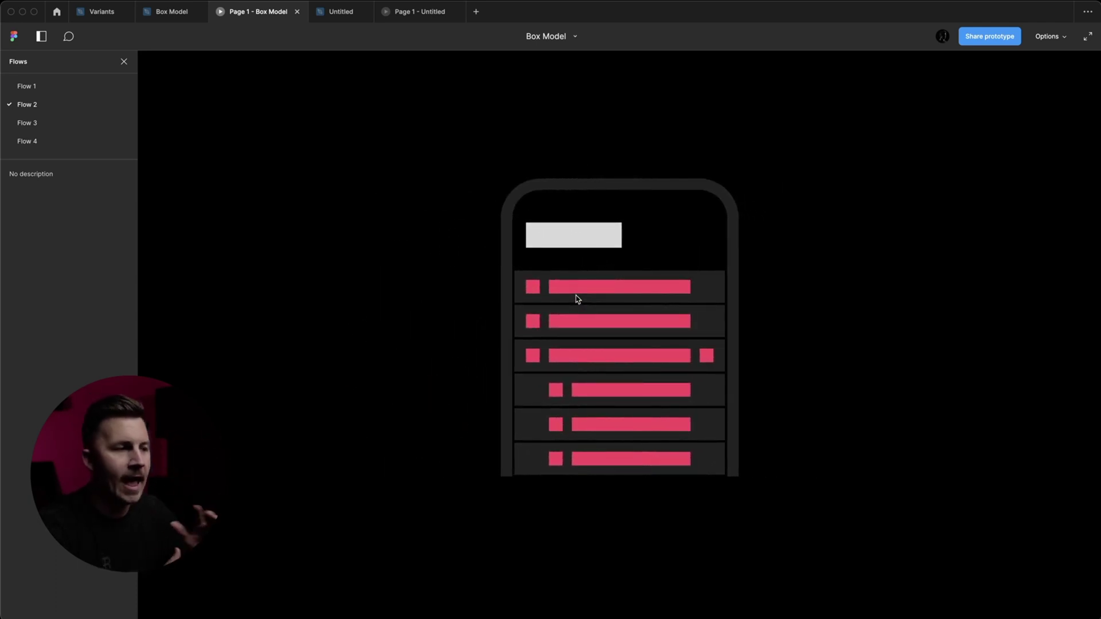
click(24, 121)
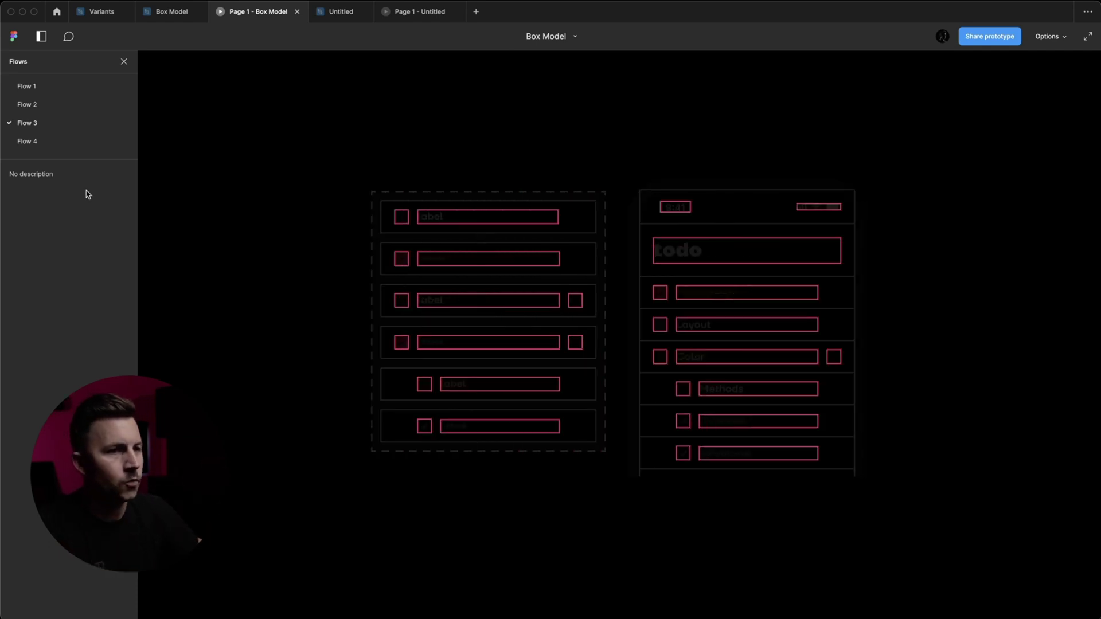
In the Box Model file, inspect example 1's outline mode frame and try resizing it to see how it clips the outlines over the components.
click(169, 12)
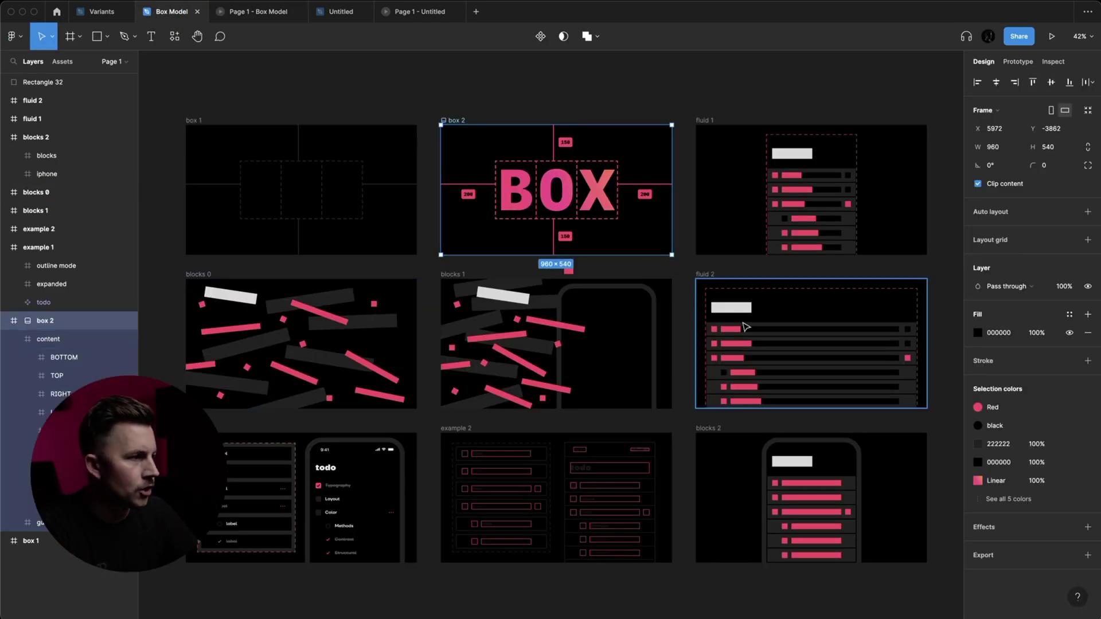
scroll(719, 315, left, 3)
scroll(696, 401, right, 5)
scroll(695, 401, down, 2)
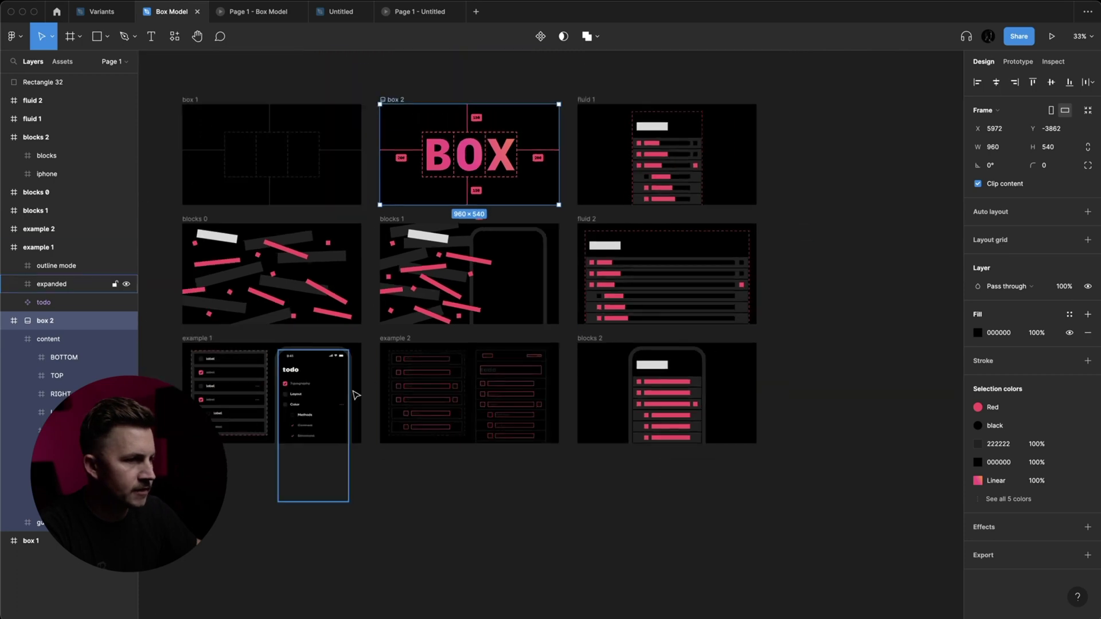
ctrl+scroll(151, 401, up, 5)
click(38, 247)
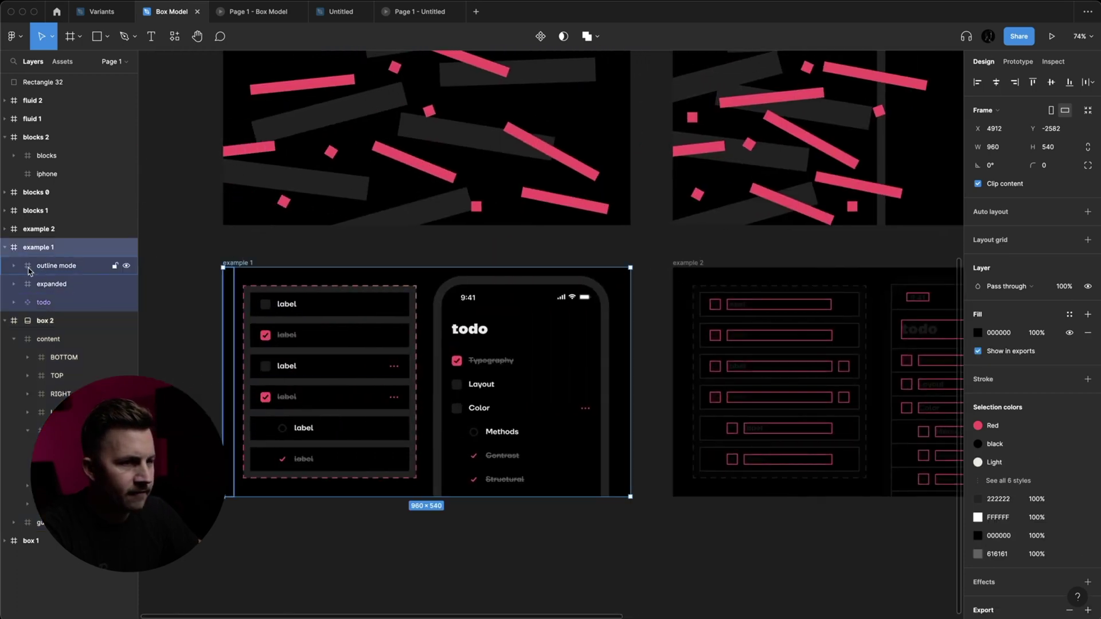
click(232, 313)
scroll(232, 313, left, 2)
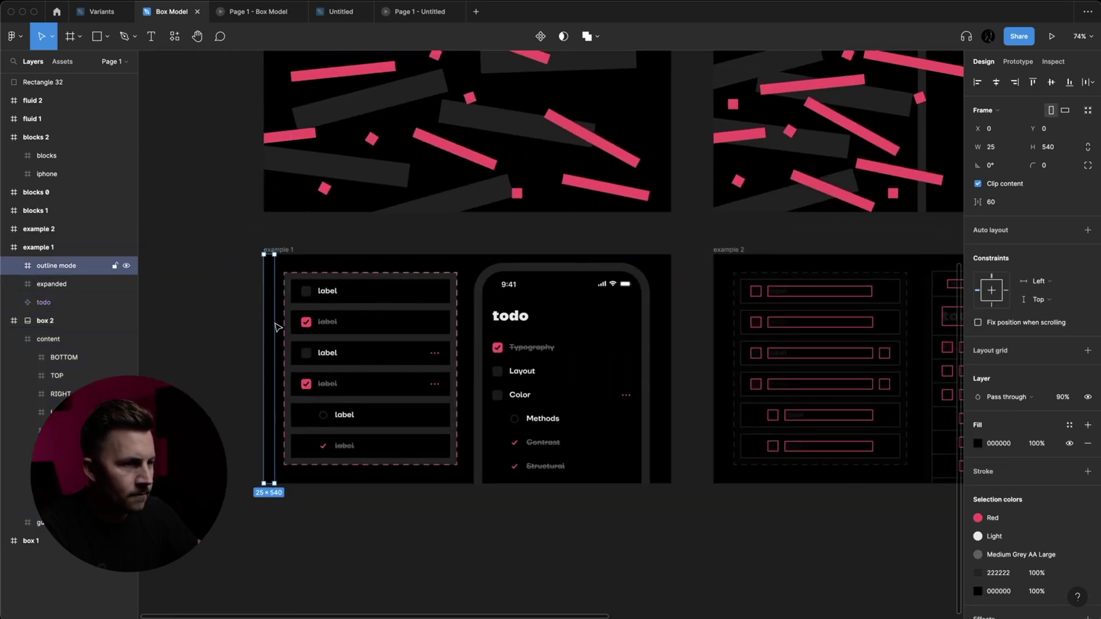
drag(290, 324, 275, 394)
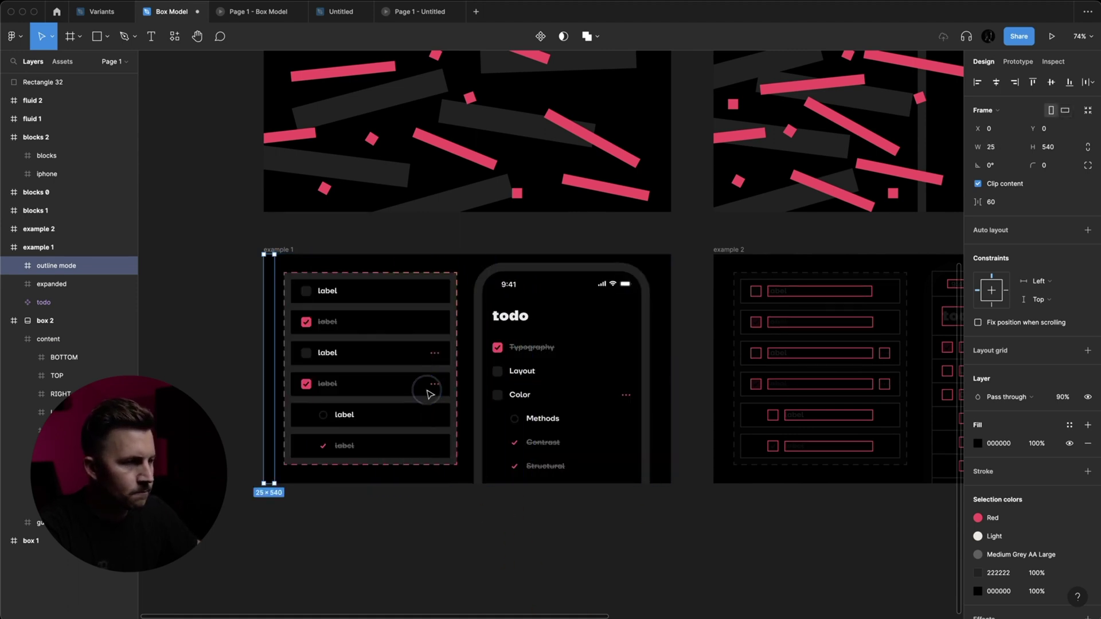
click(232, 264)
scroll(232, 264, down, 5)
scroll(229, 258, up, 3)
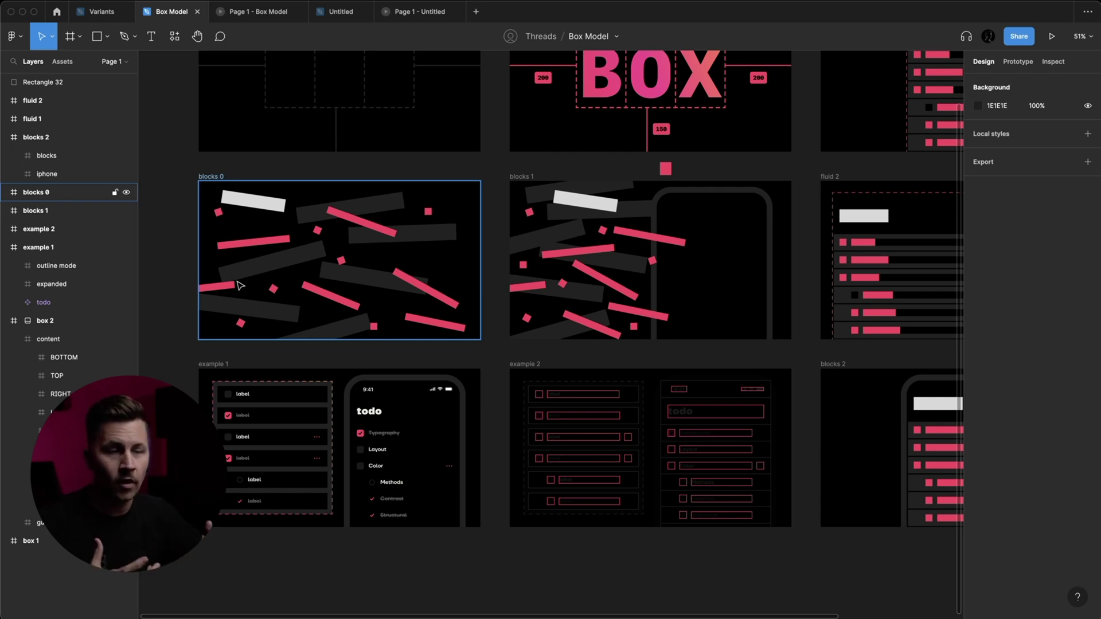
Play Flow 4 of the Box Model prototype to check the fluid width animation, and replay Flow 1's BOX animation.
click(417, 11)
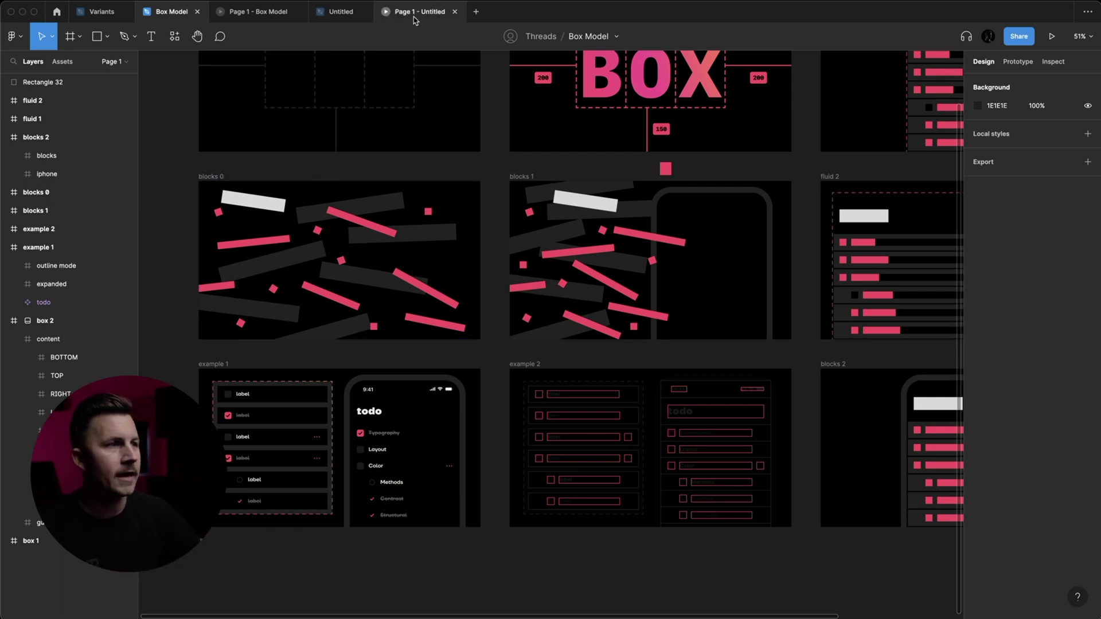
click(288, 14)
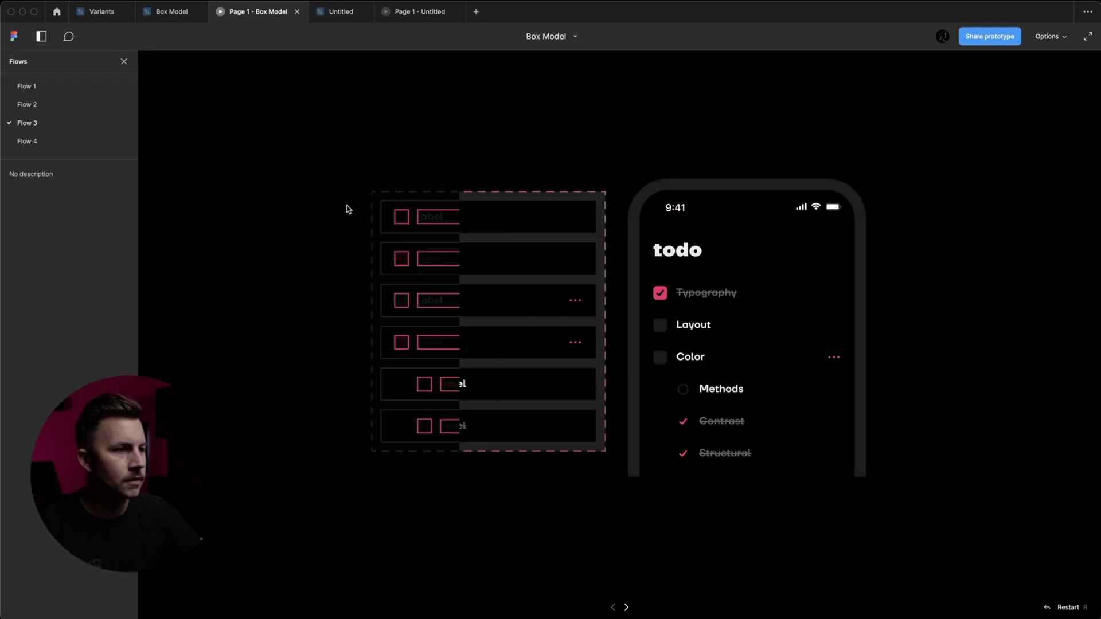
click(56, 144)
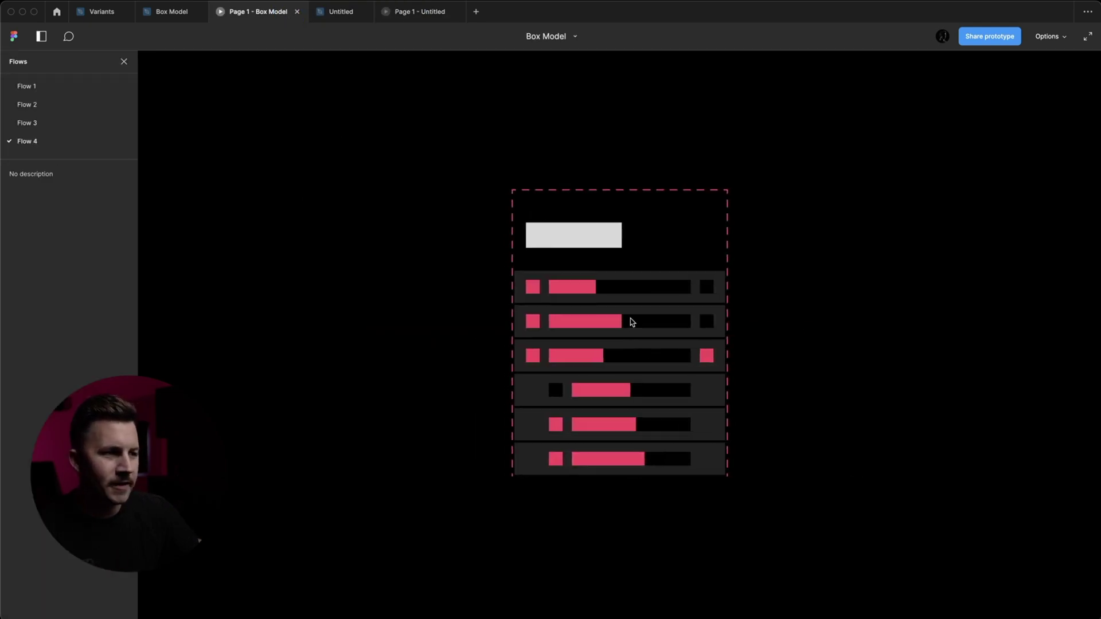
click(631, 321)
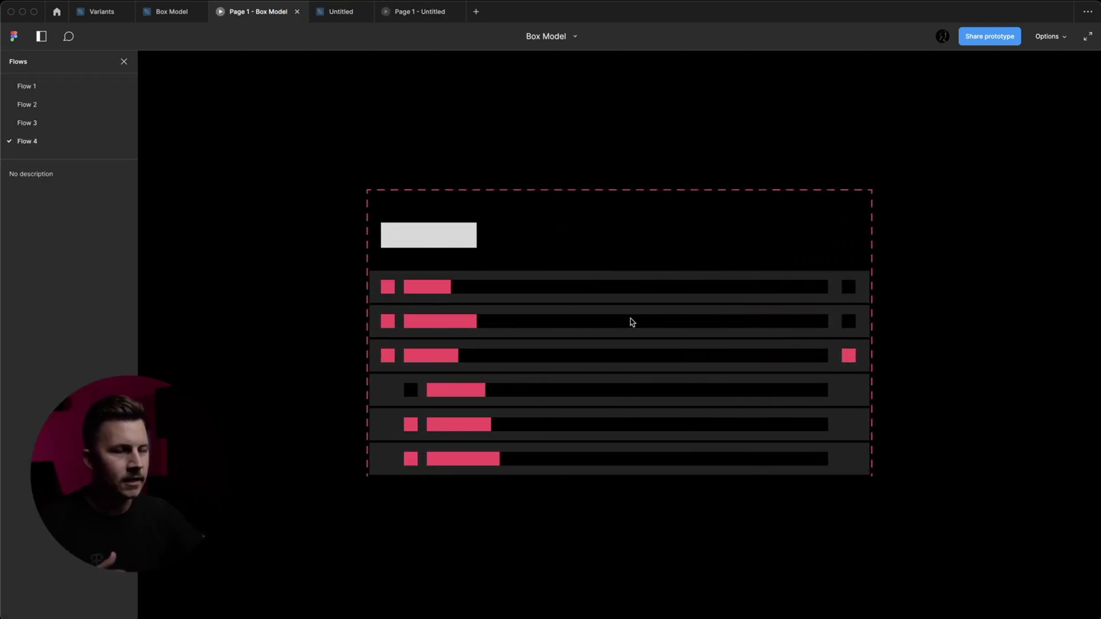
click(631, 321)
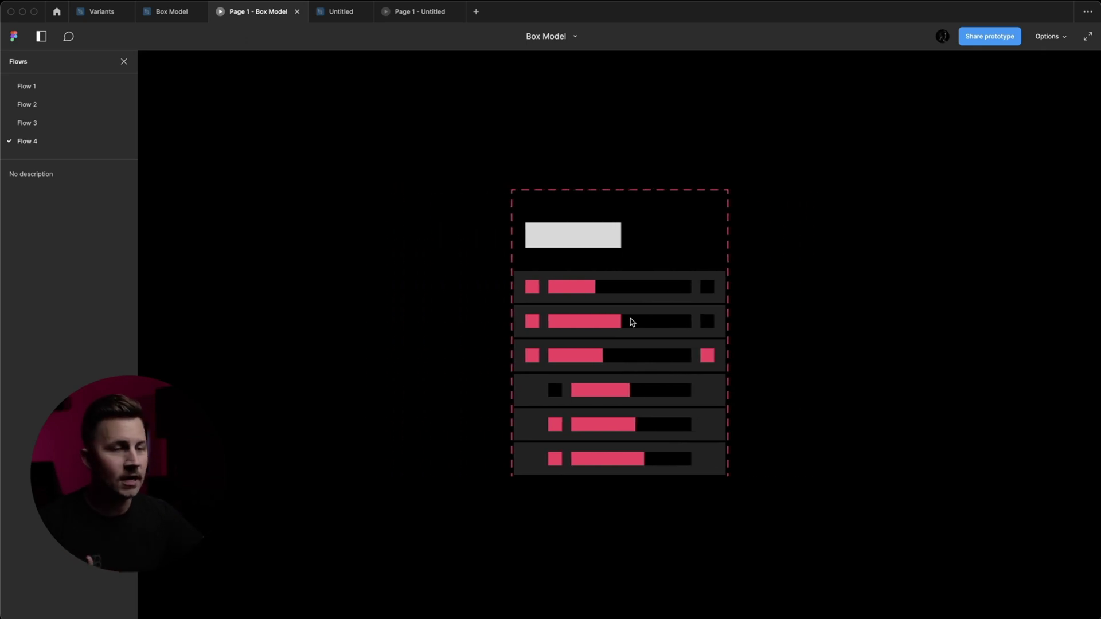
click(530, 279)
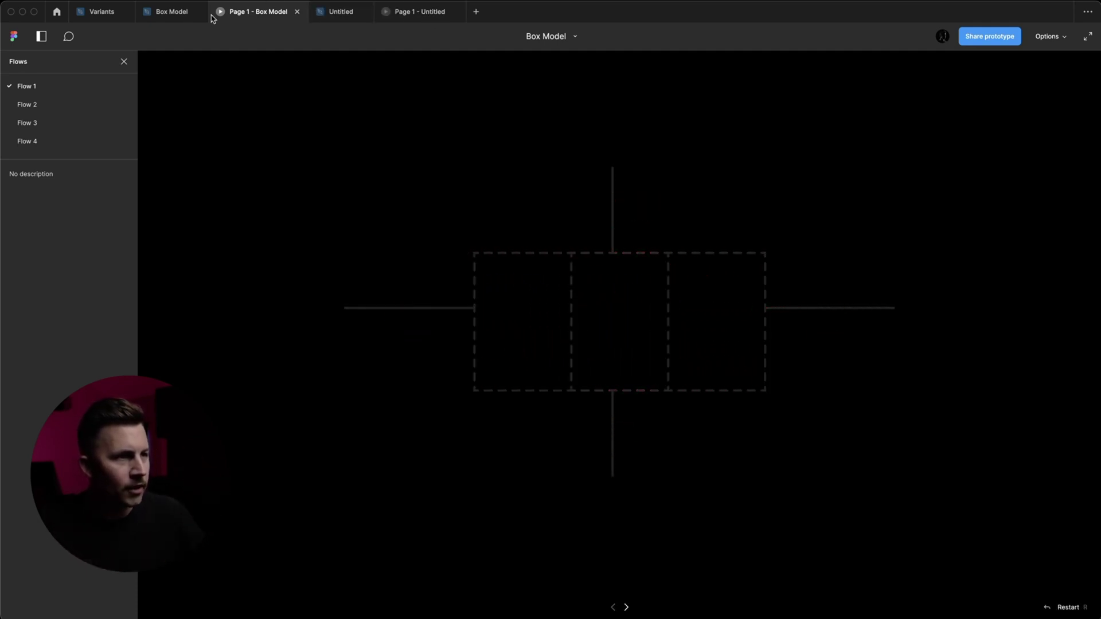
click(182, 23)
click(258, 11)
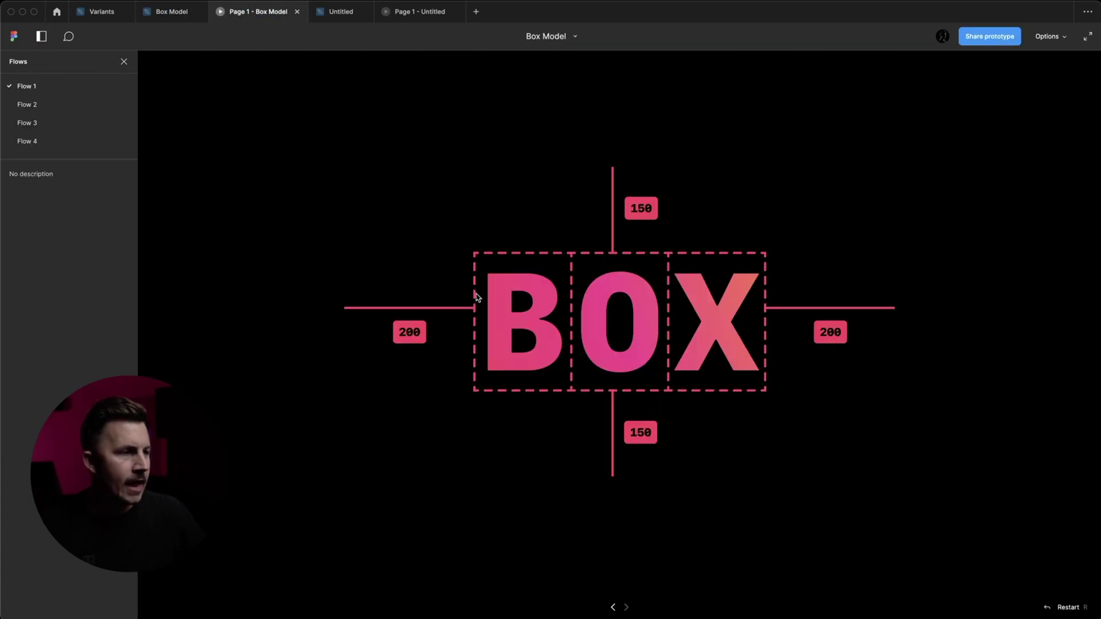